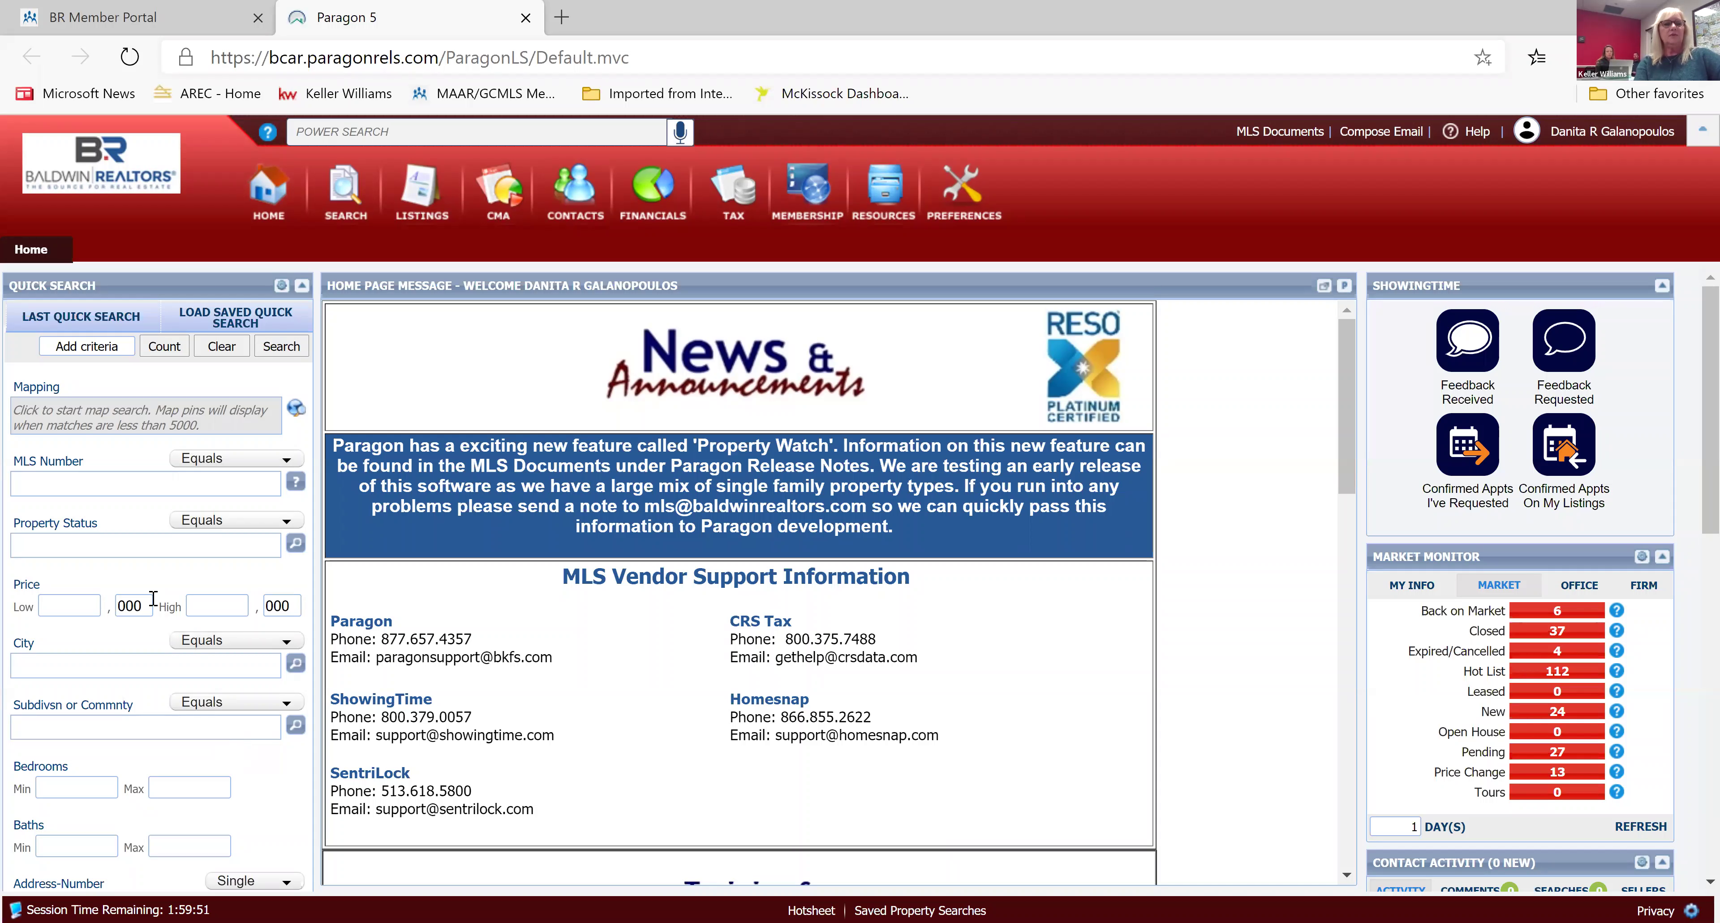
# Dismiss the Property Status typing hint and hide it for this session.
pyautogui.click(86, 549)
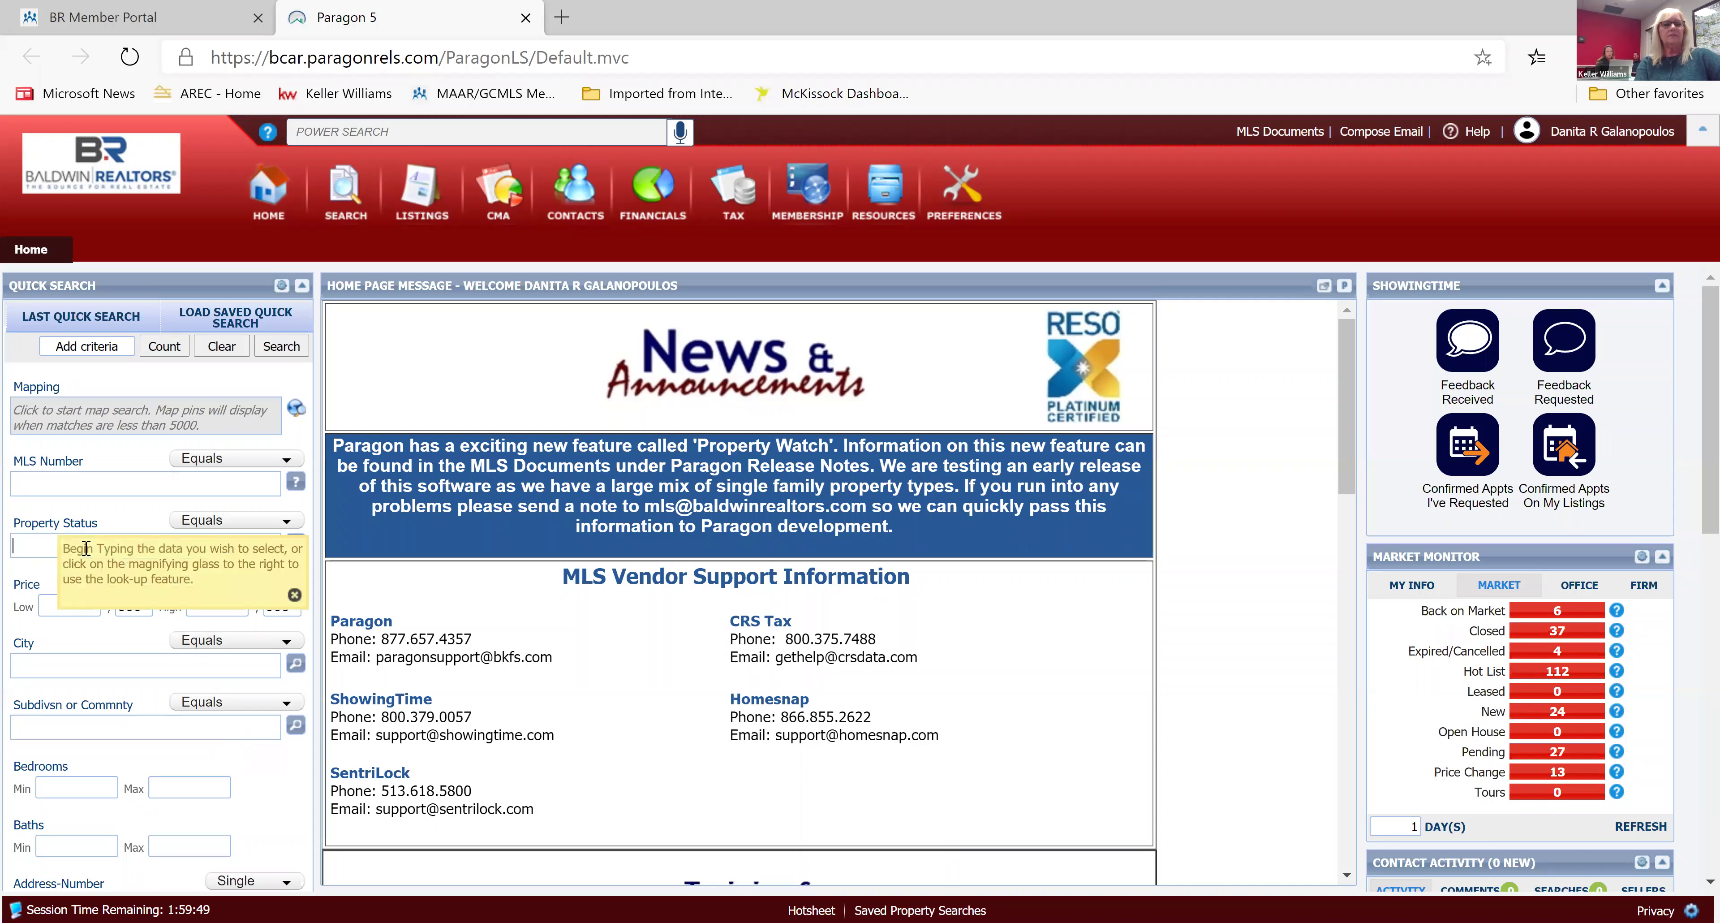
pyautogui.click(294, 596)
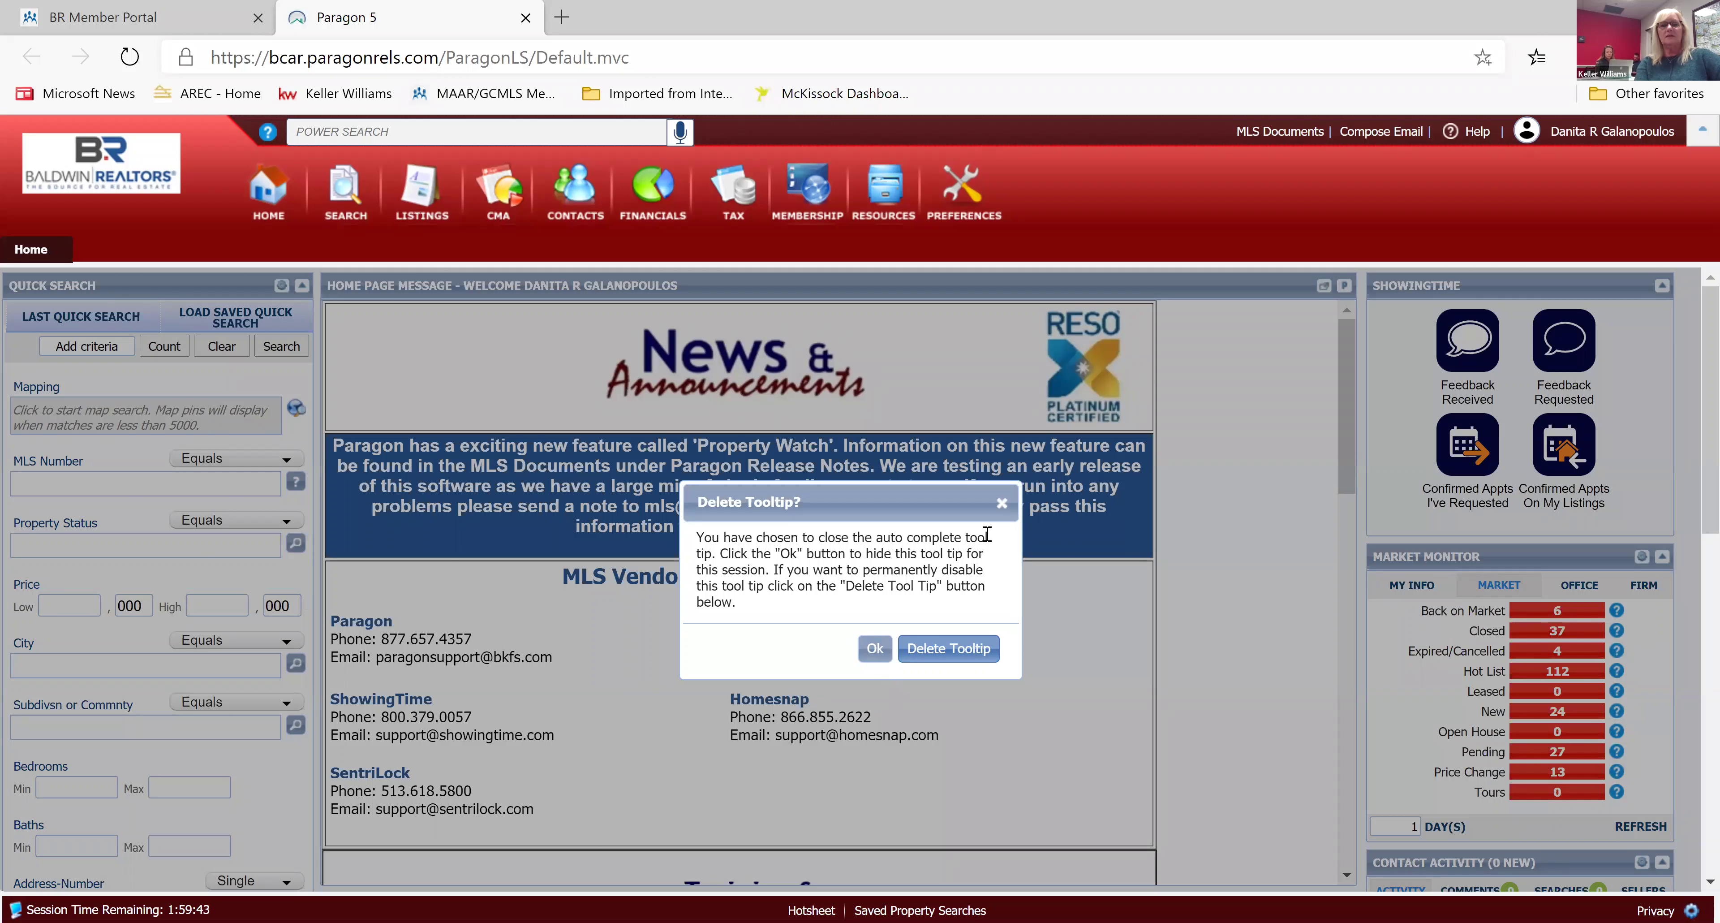
pyautogui.click(1003, 506)
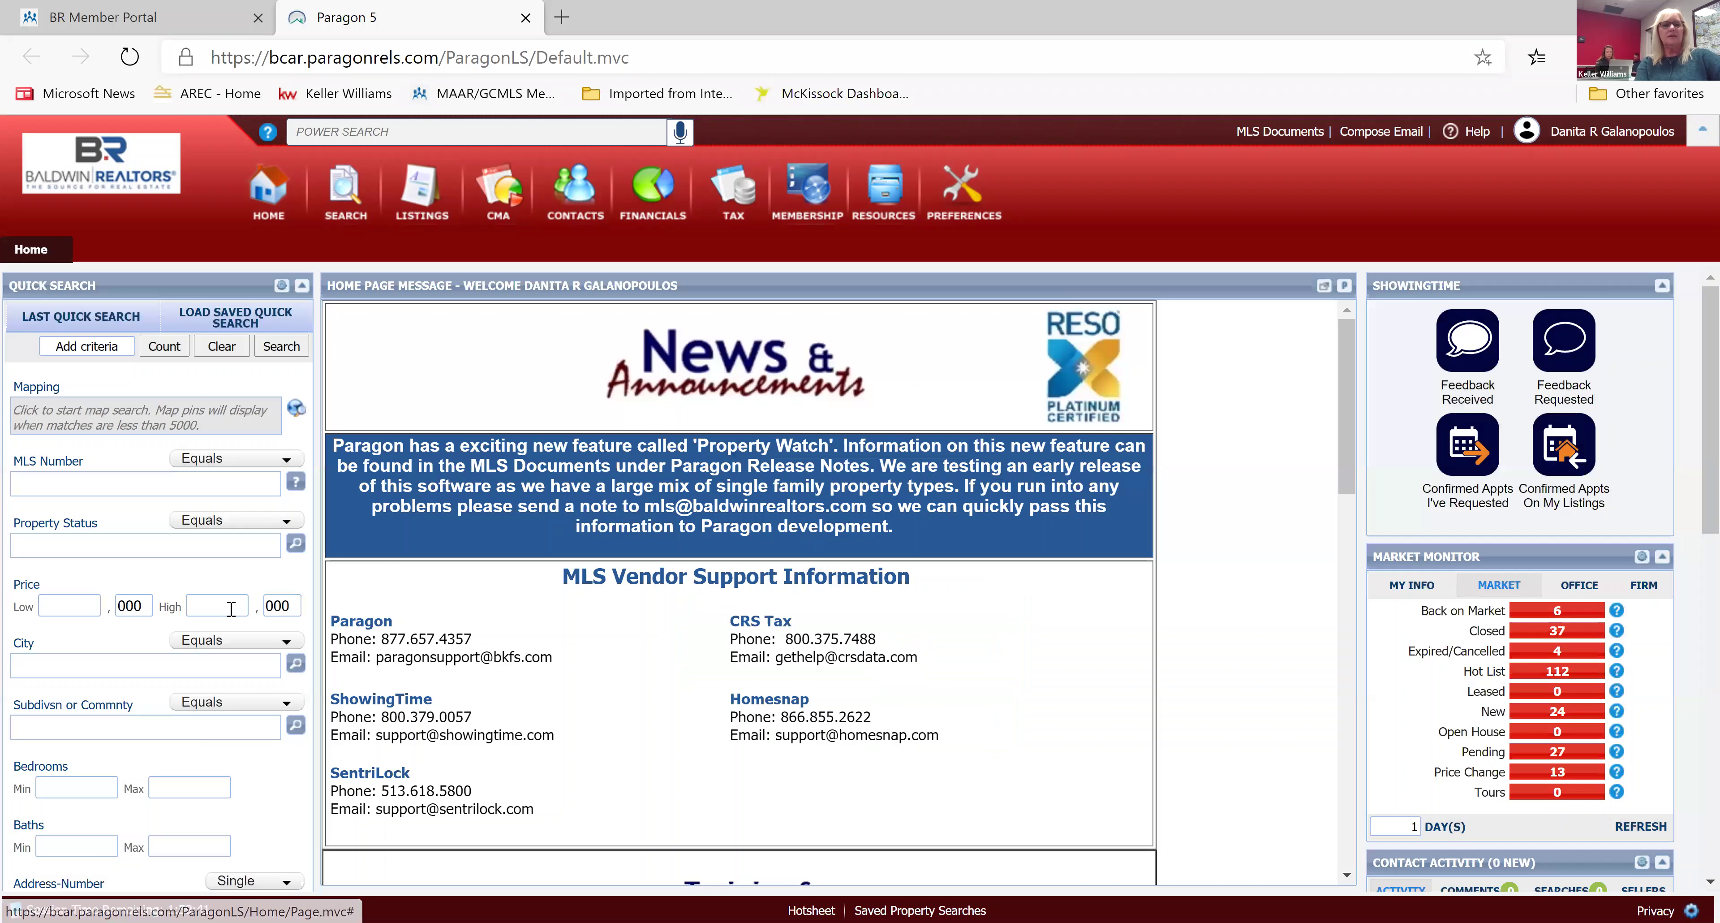
# Set Property Status to A - Active and P - Pending for a 5,359 match count.
pyautogui.click(57, 548)
pyautogui.write('a')
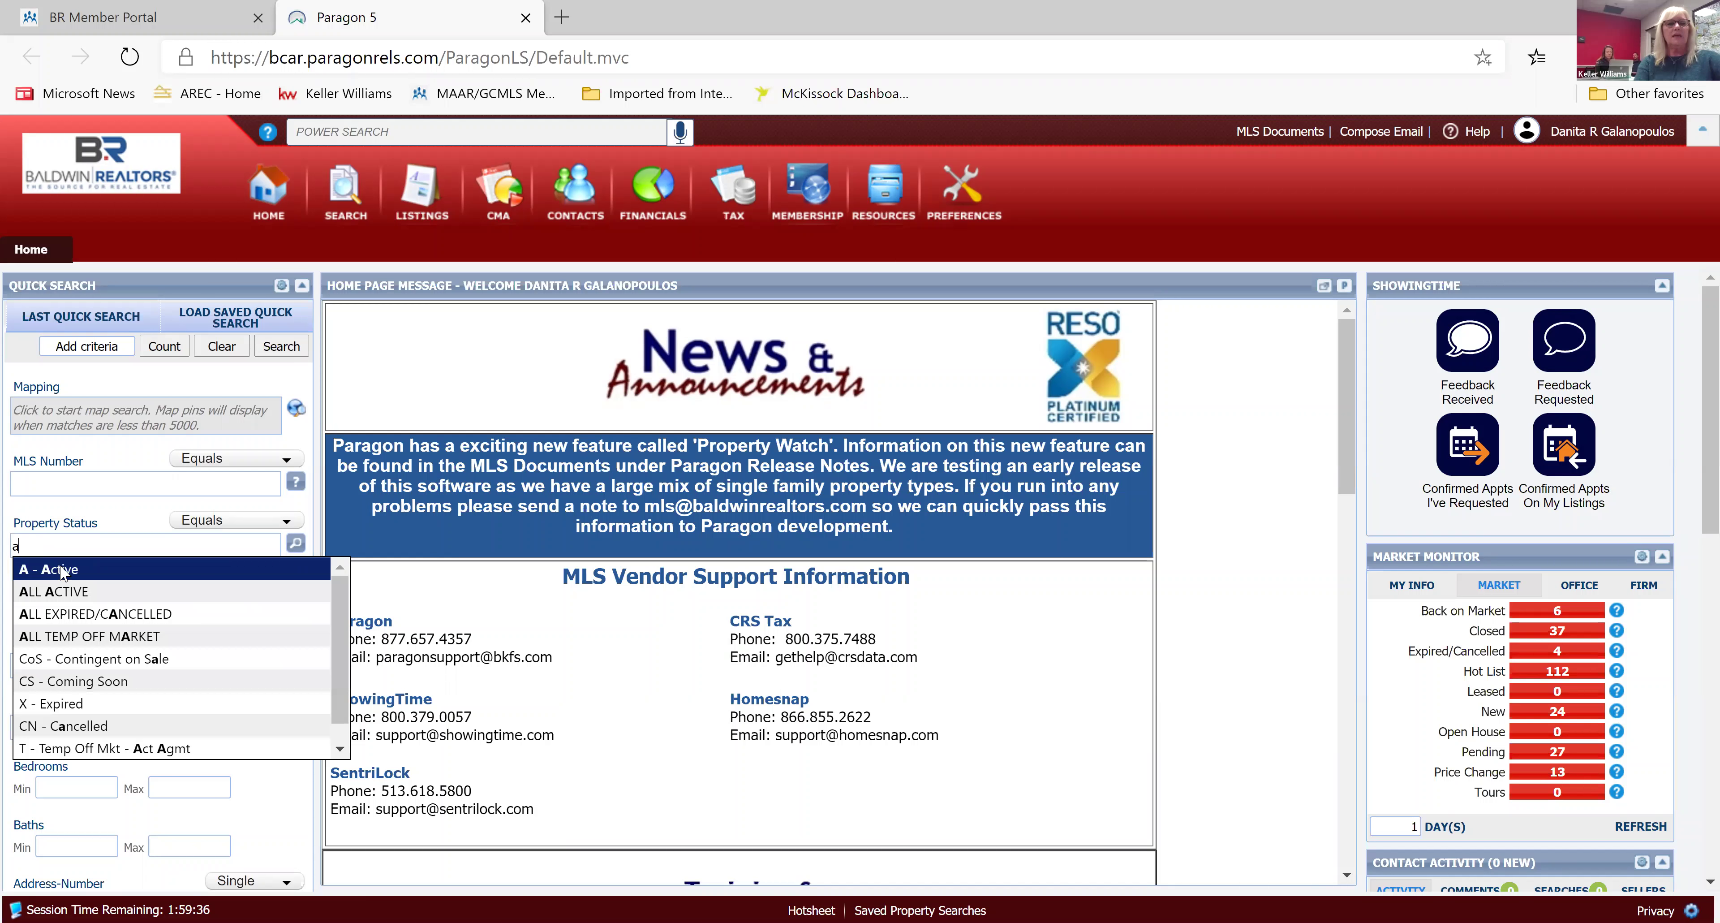
pyautogui.click(60, 569)
pyautogui.write('p')
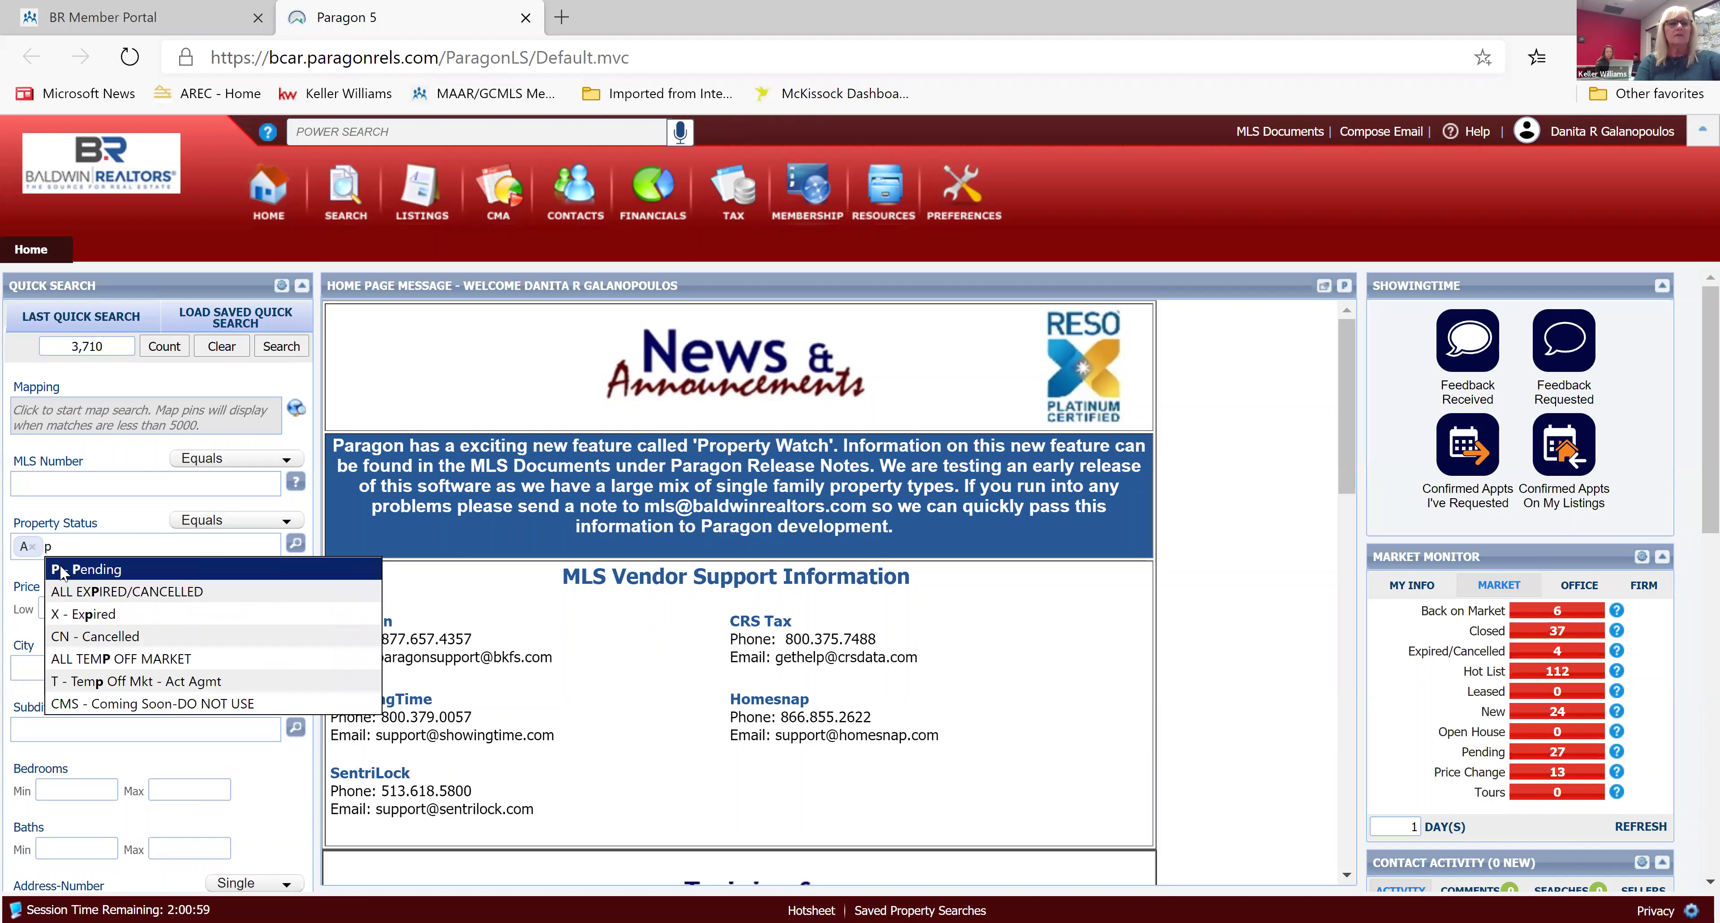
pyautogui.click(75, 572)
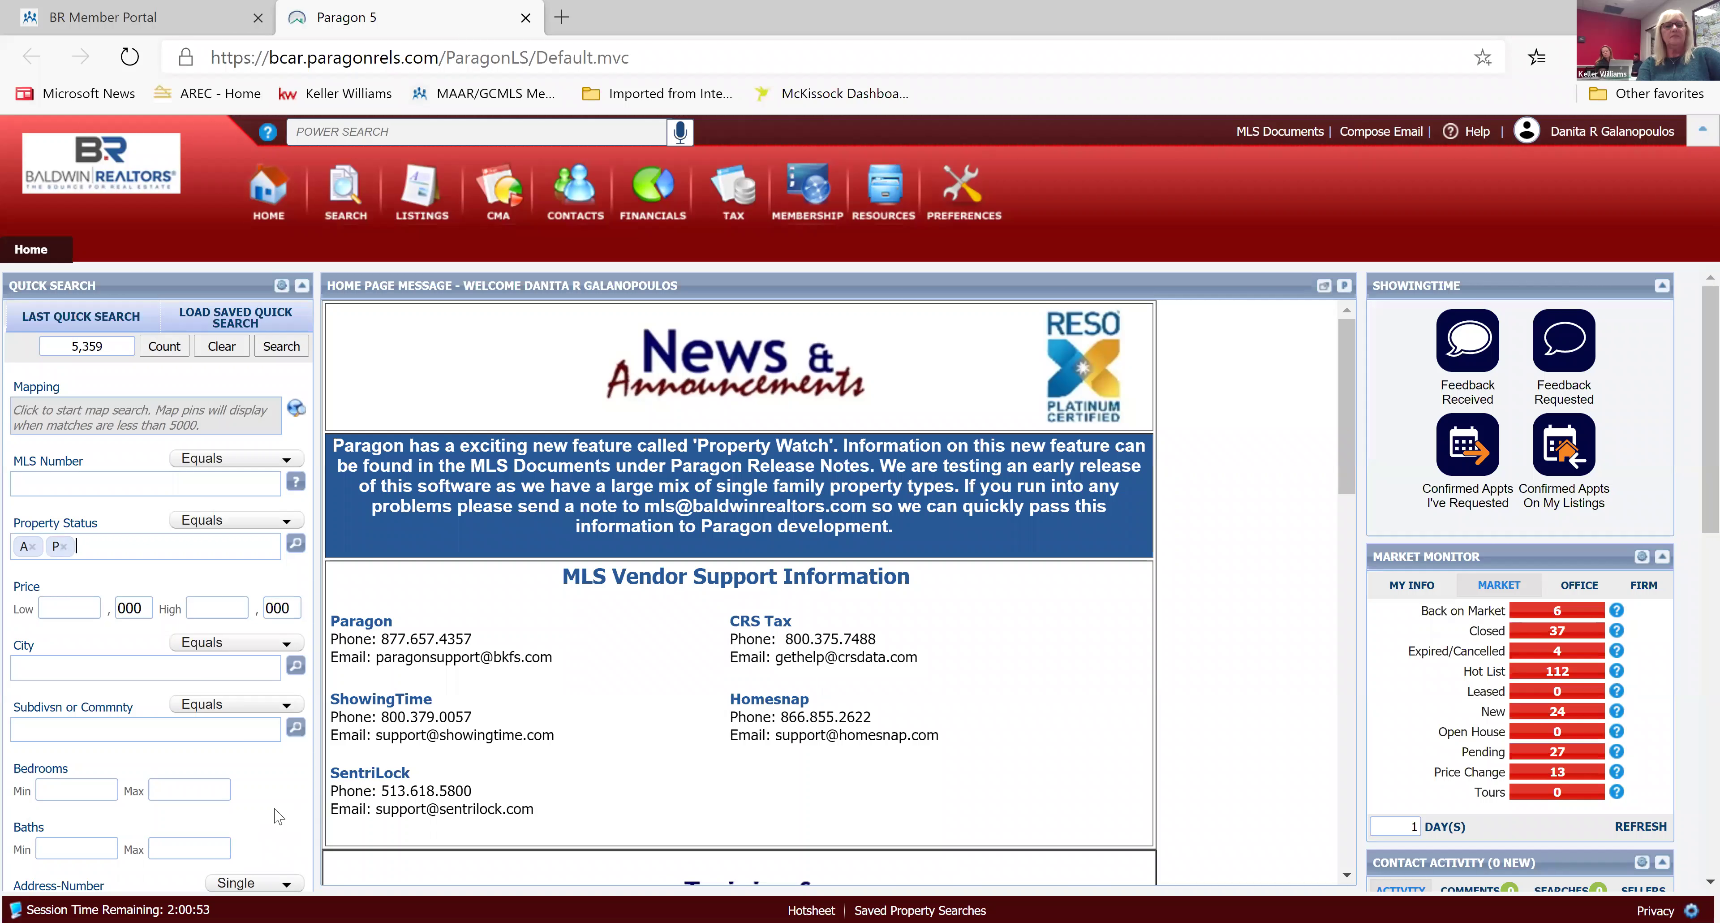
pyautogui.scroll(-3, 278, 817)
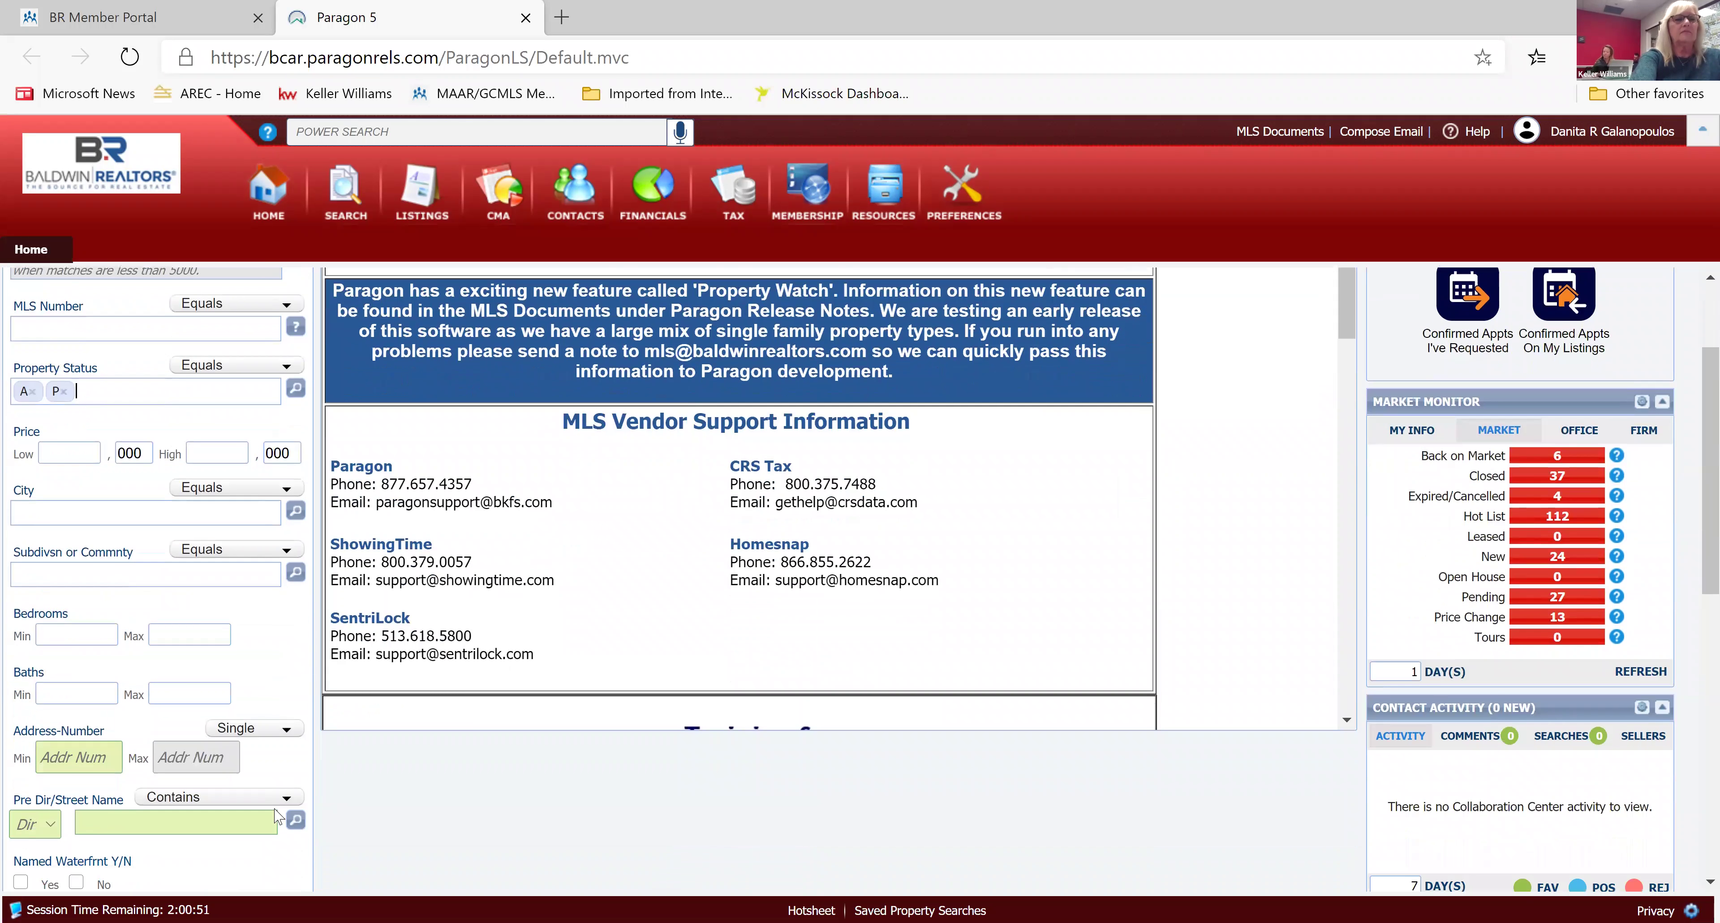
pyautogui.scroll(-1, 279, 816)
pyautogui.scroll(-1, 279, 817)
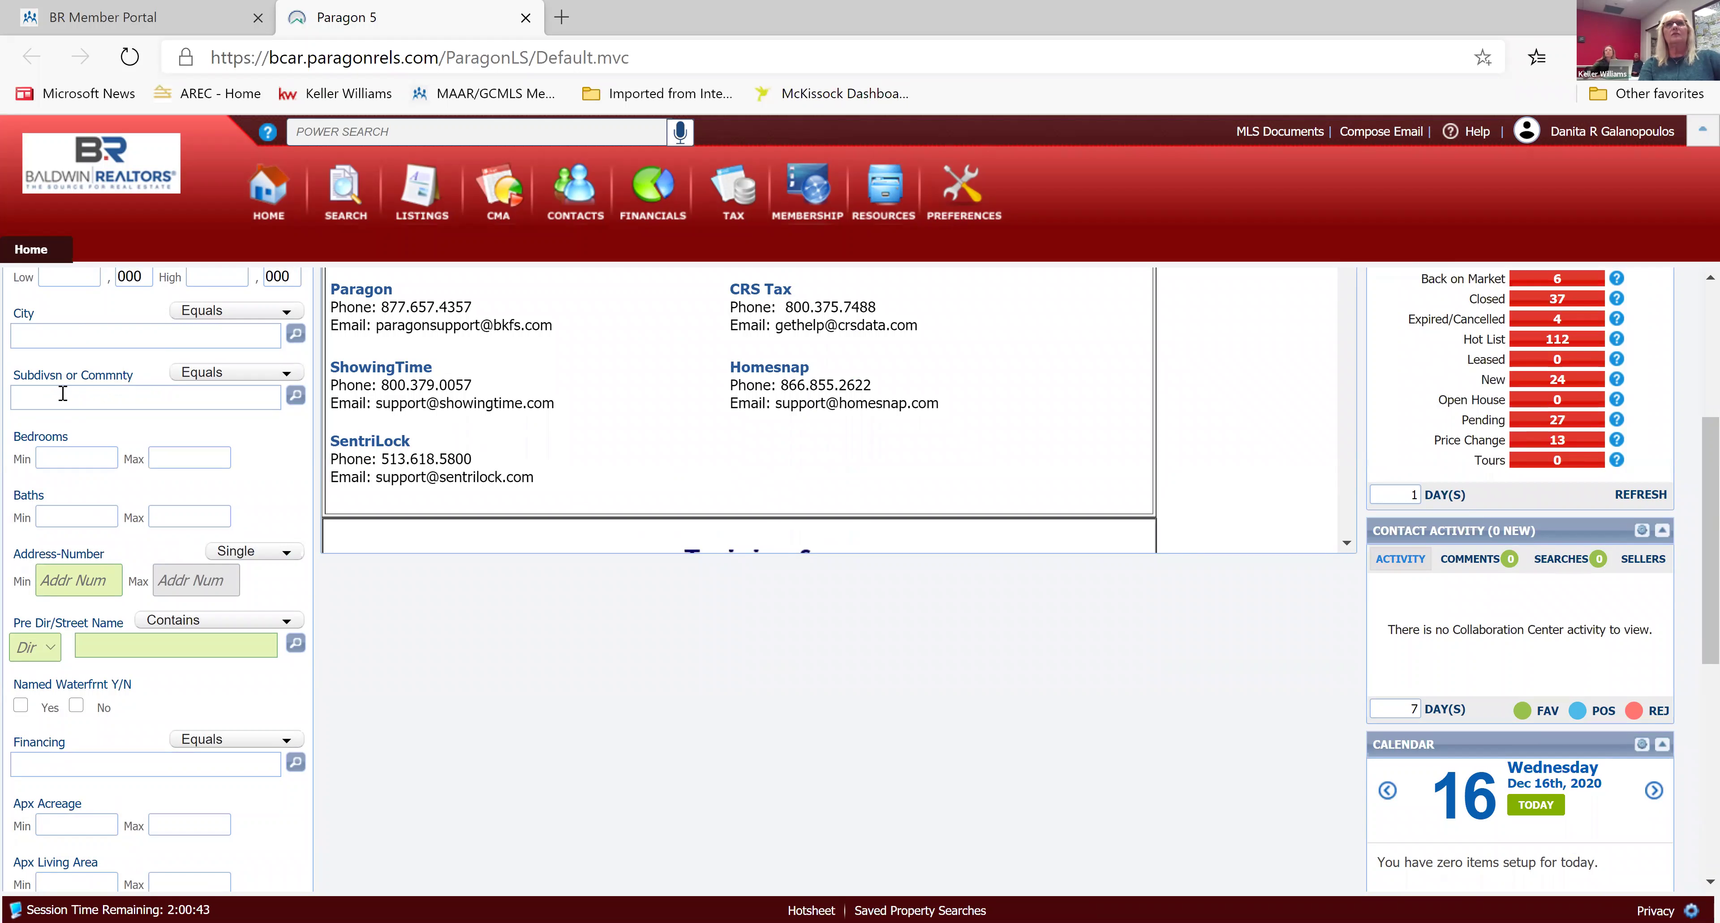
pyautogui.click(63, 394)
pyautogui.write('f')
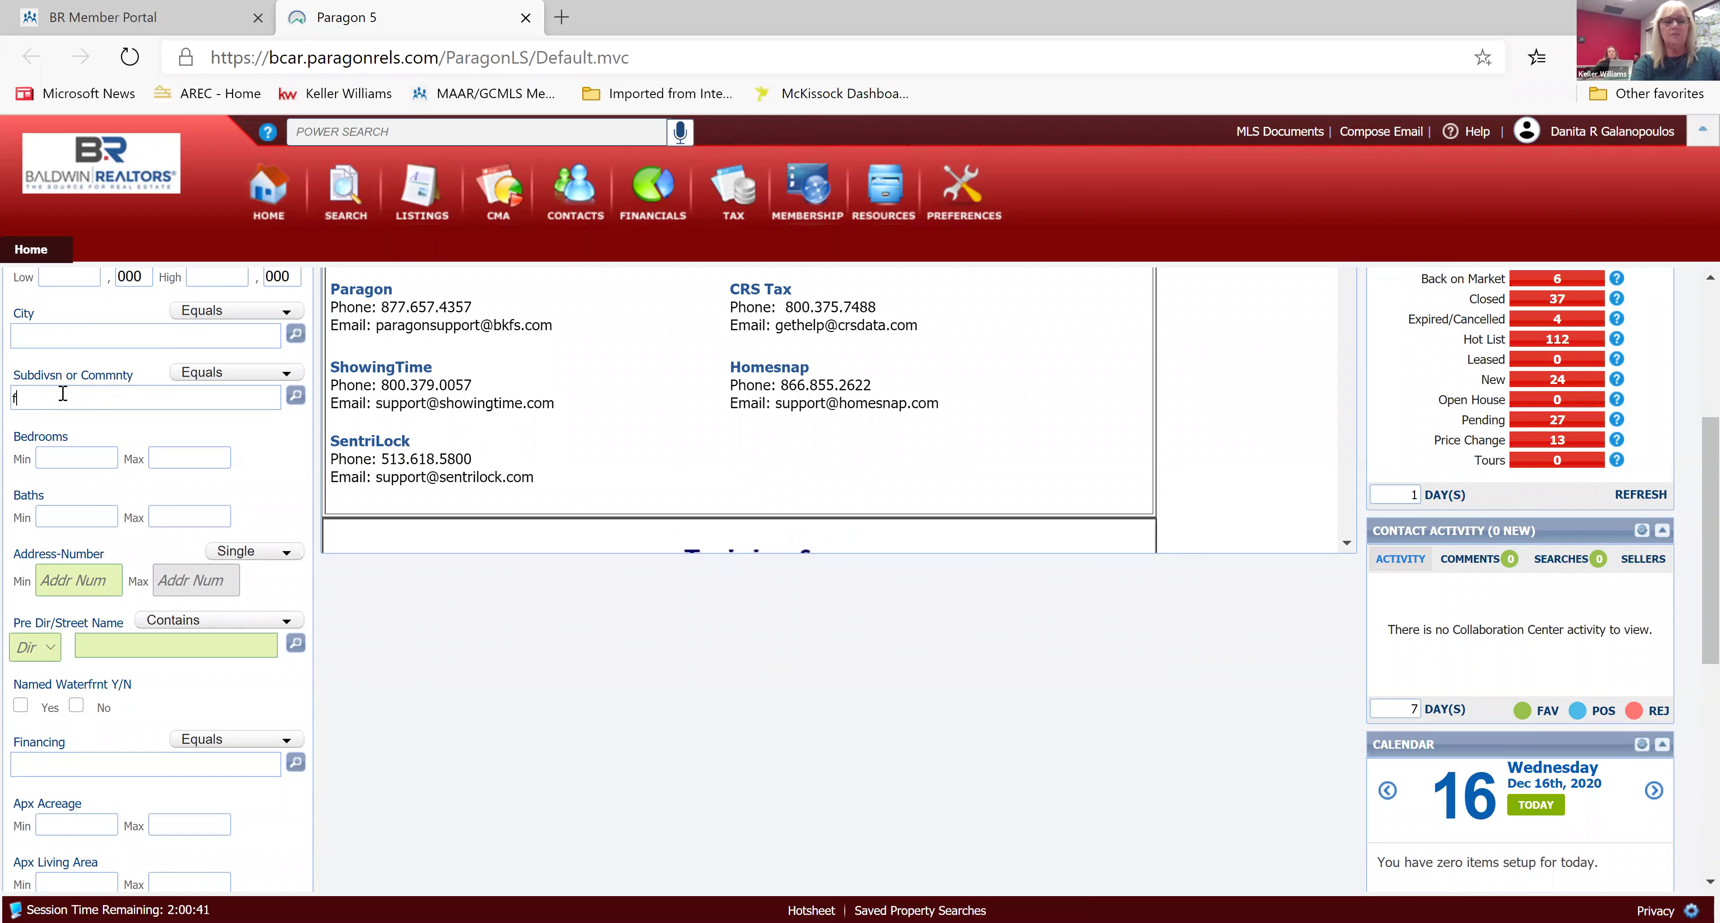
pyautogui.write('air')
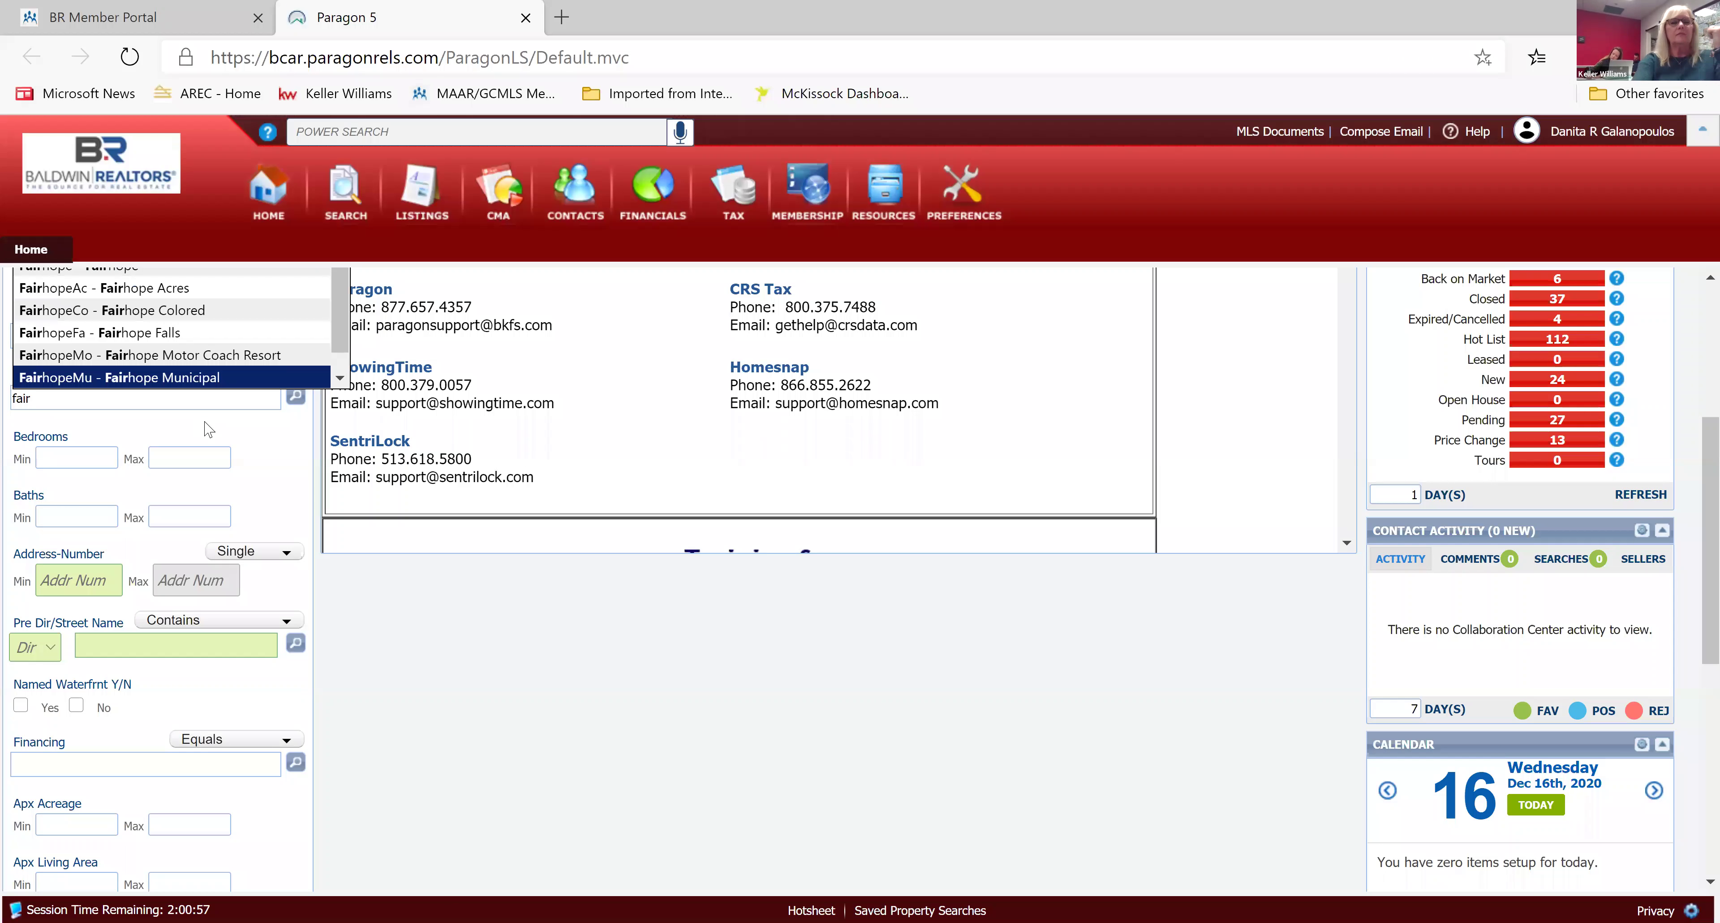
pyautogui.scroll(2, 208, 425)
pyautogui.scroll(1, 208, 426)
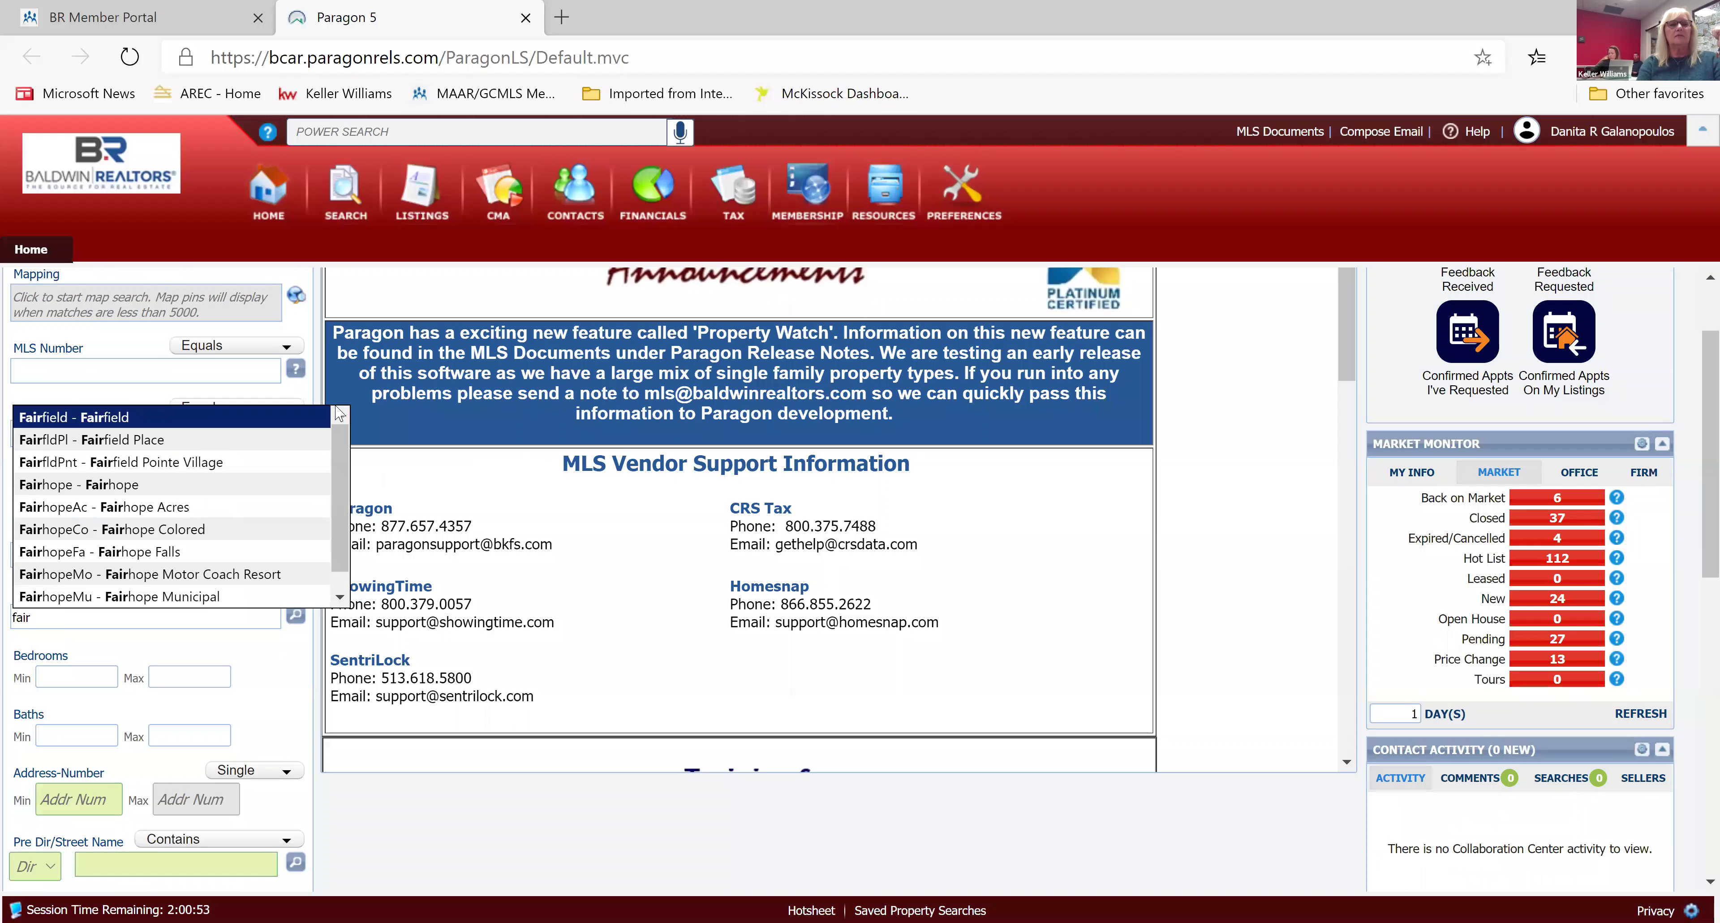
pyautogui.click(292, 654)
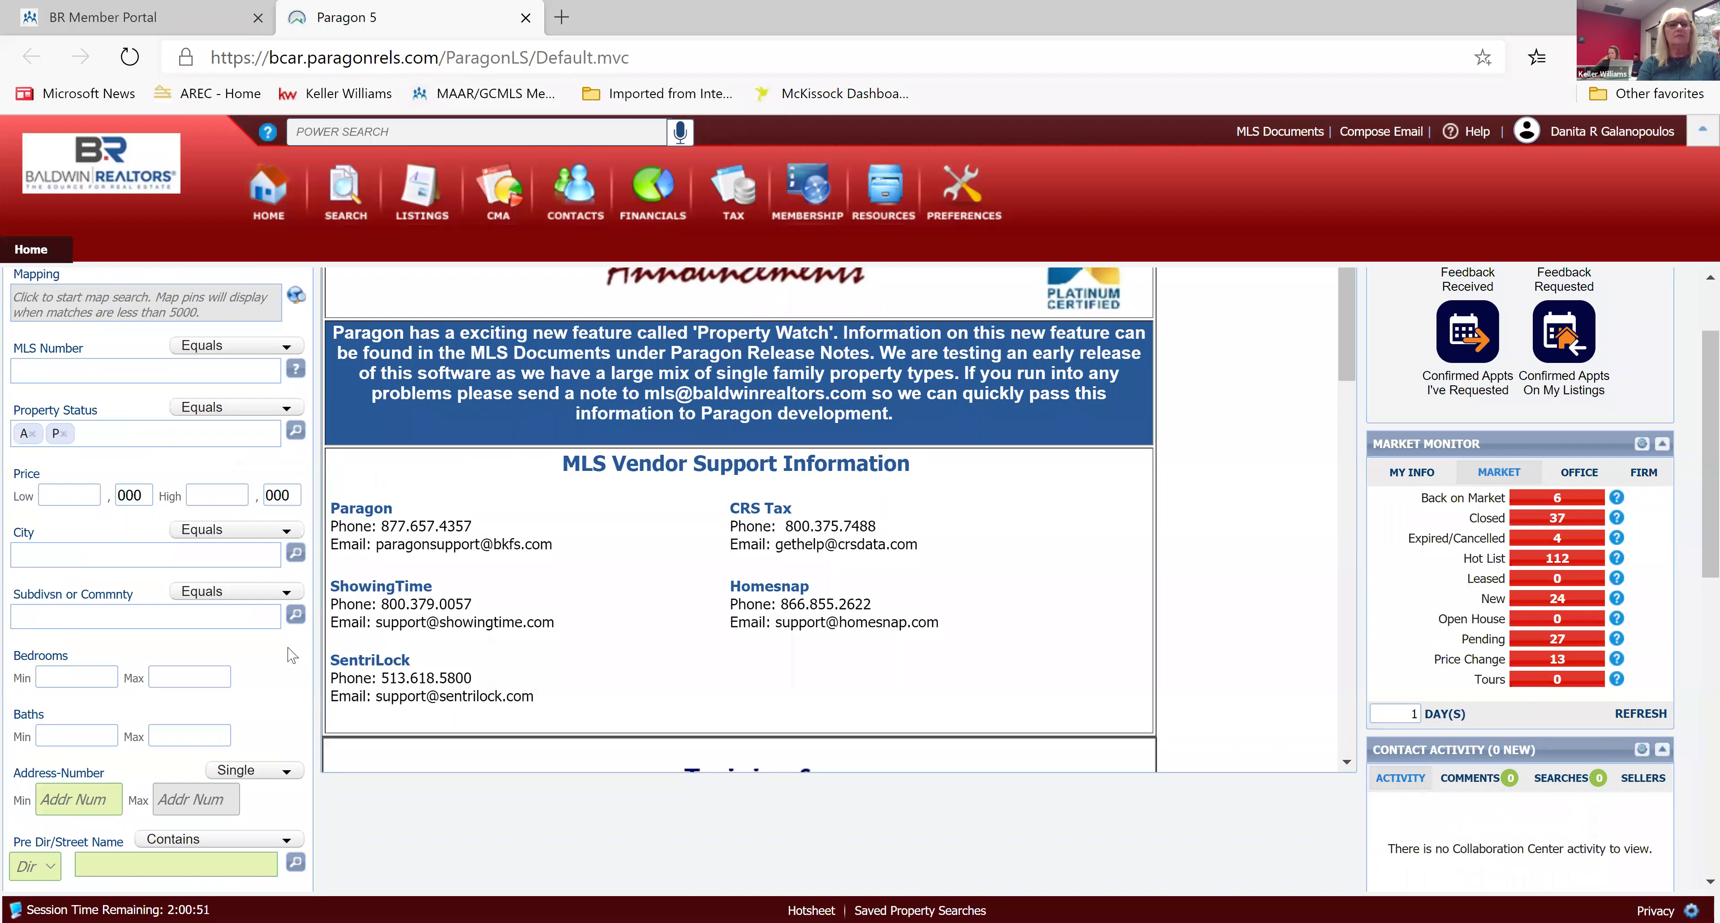
pyautogui.click(40, 609)
pyautogui.write('nor')
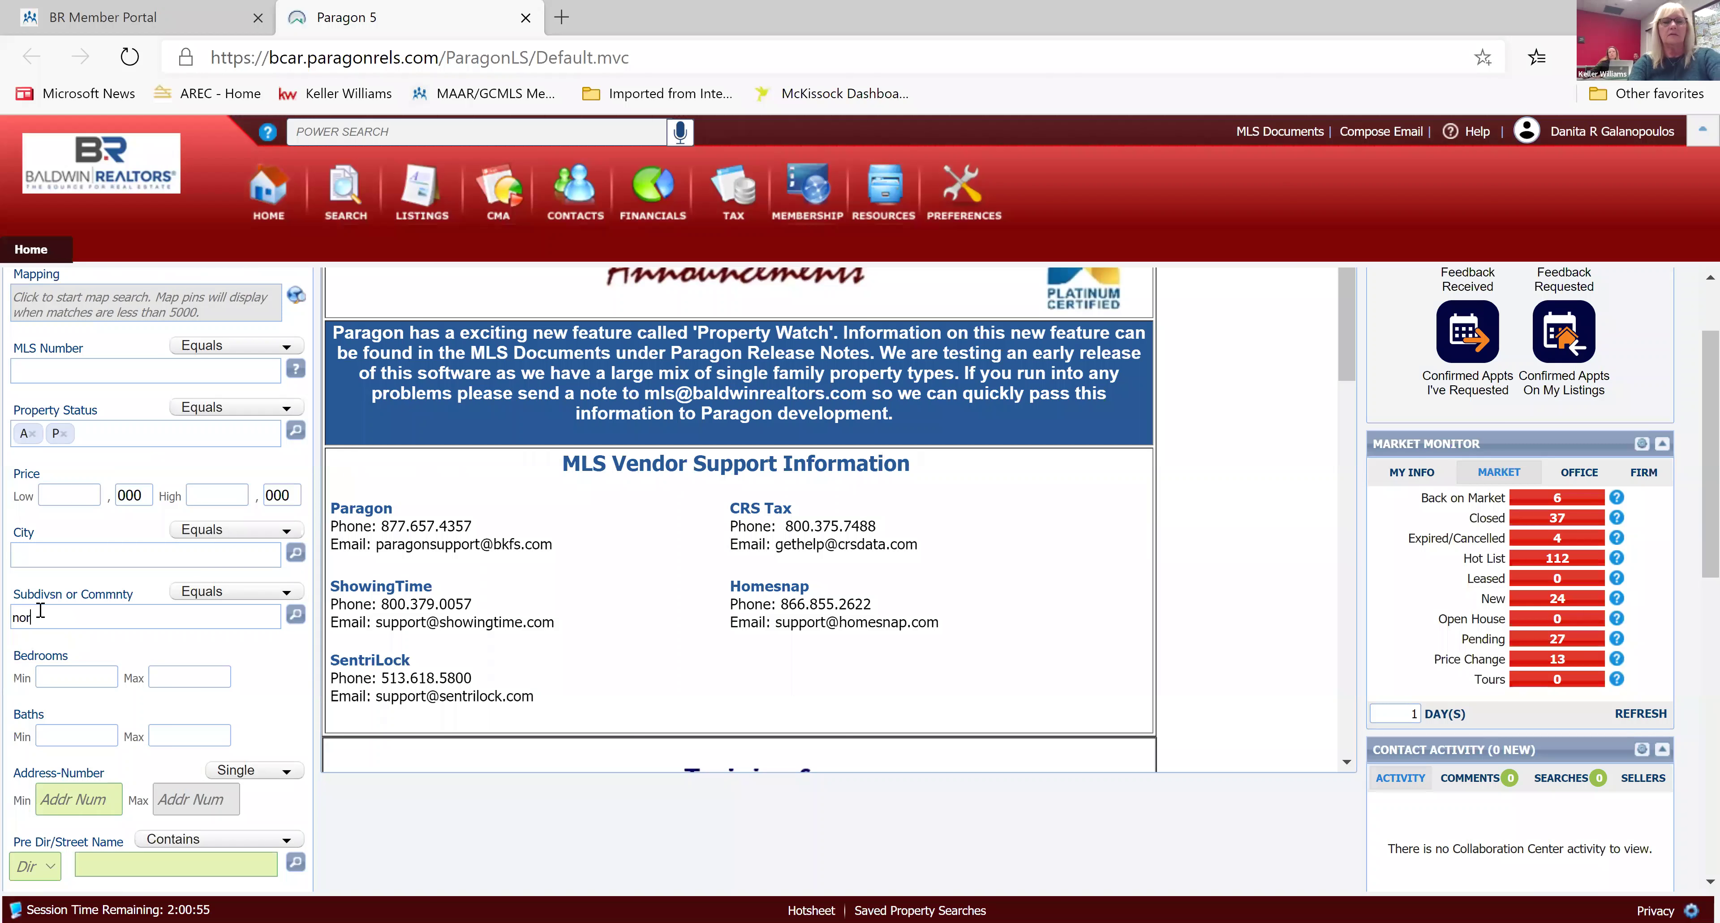
pyautogui.write('th')
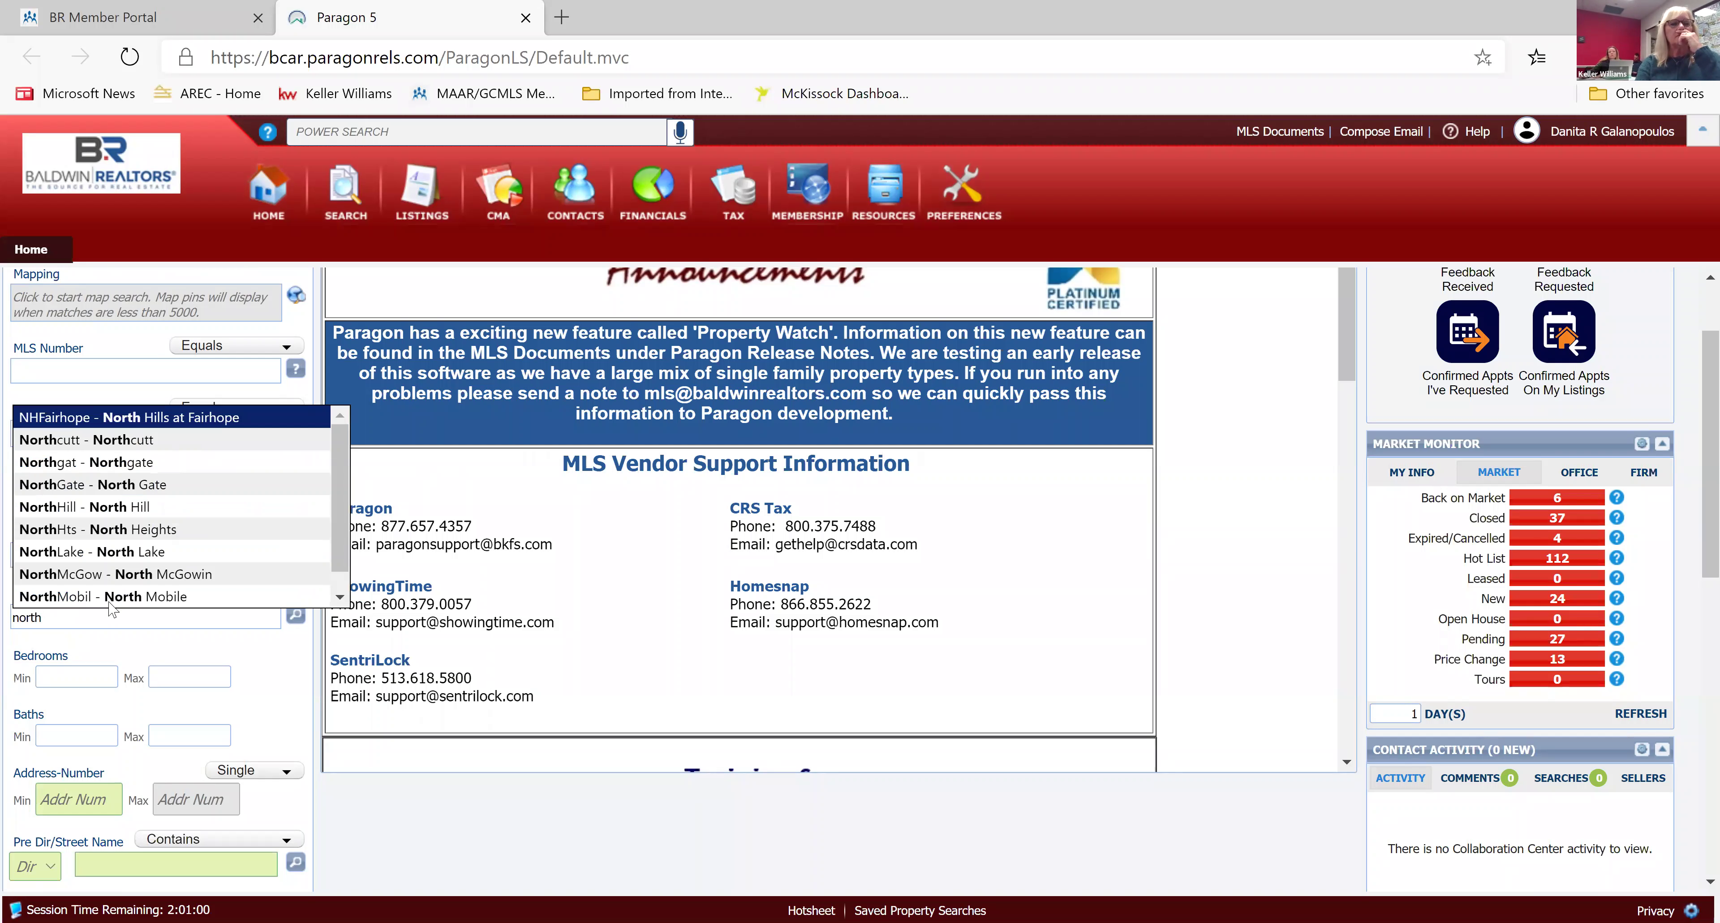
pyautogui.click(341, 596)
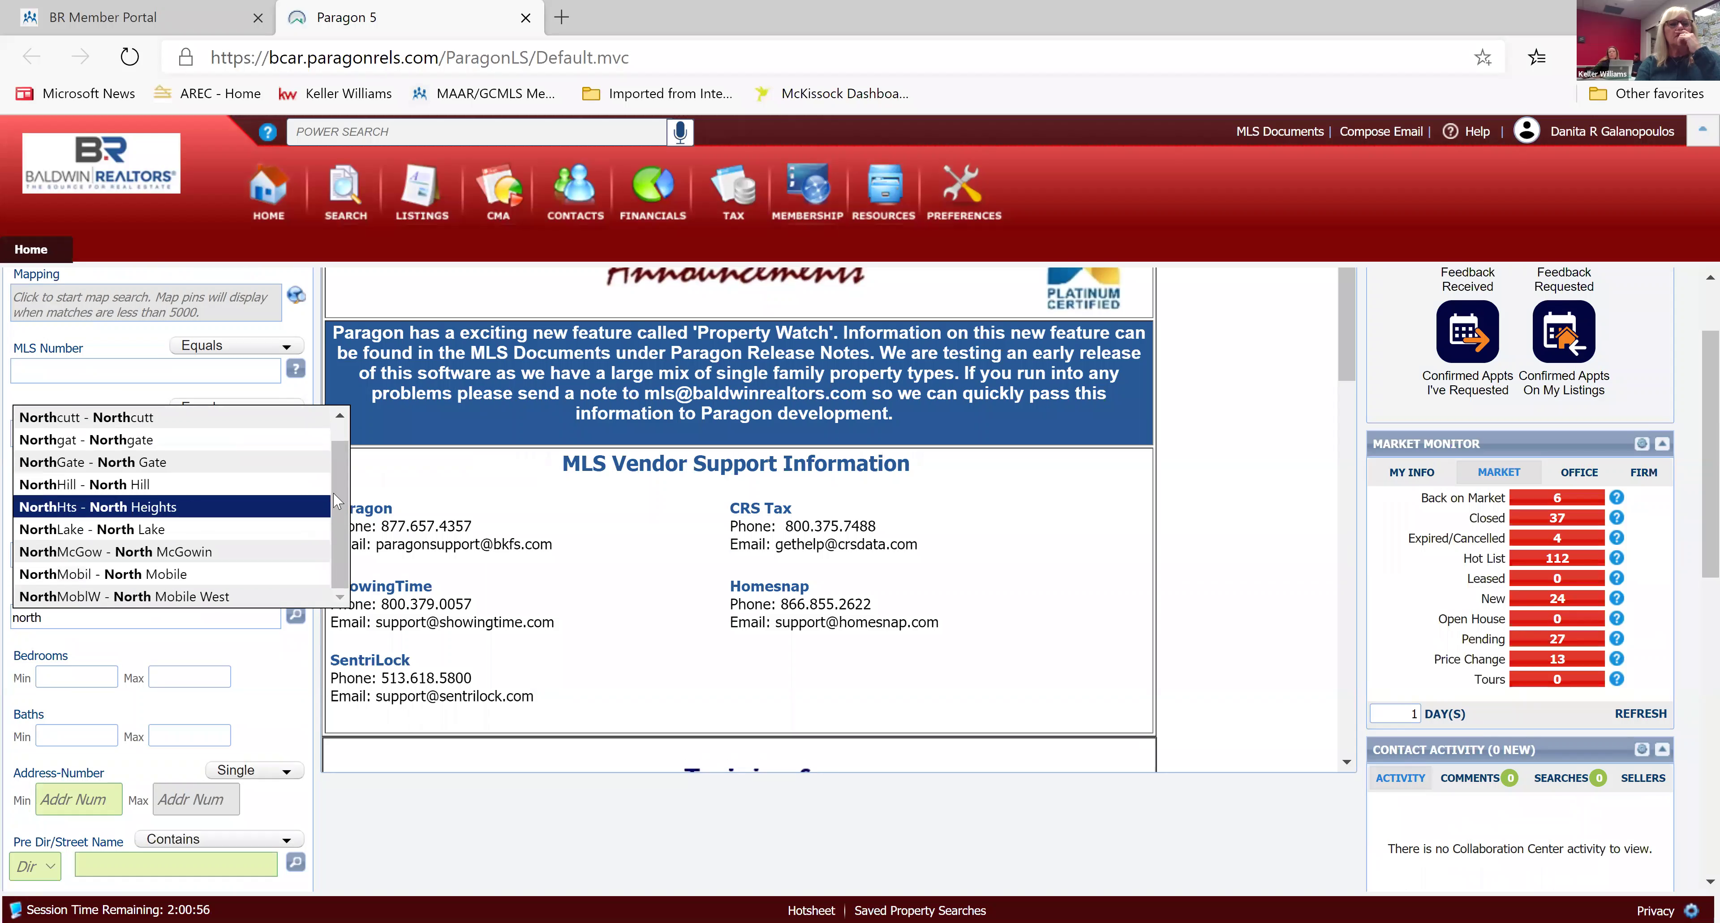
pyautogui.click(340, 417)
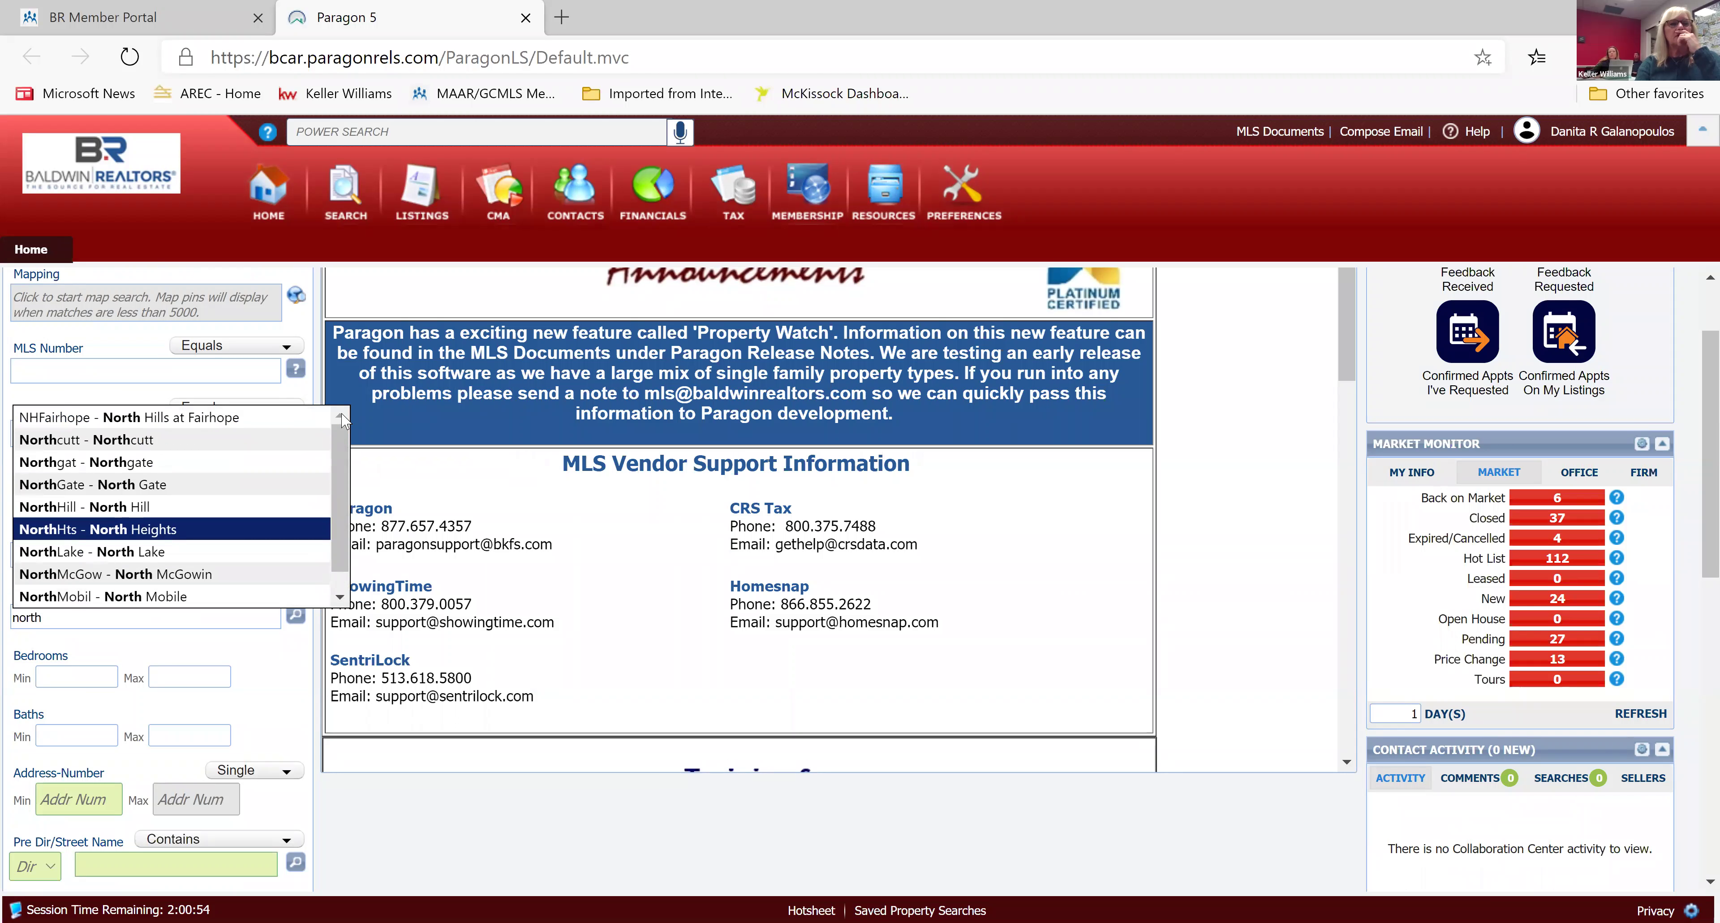
pyautogui.click(281, 662)
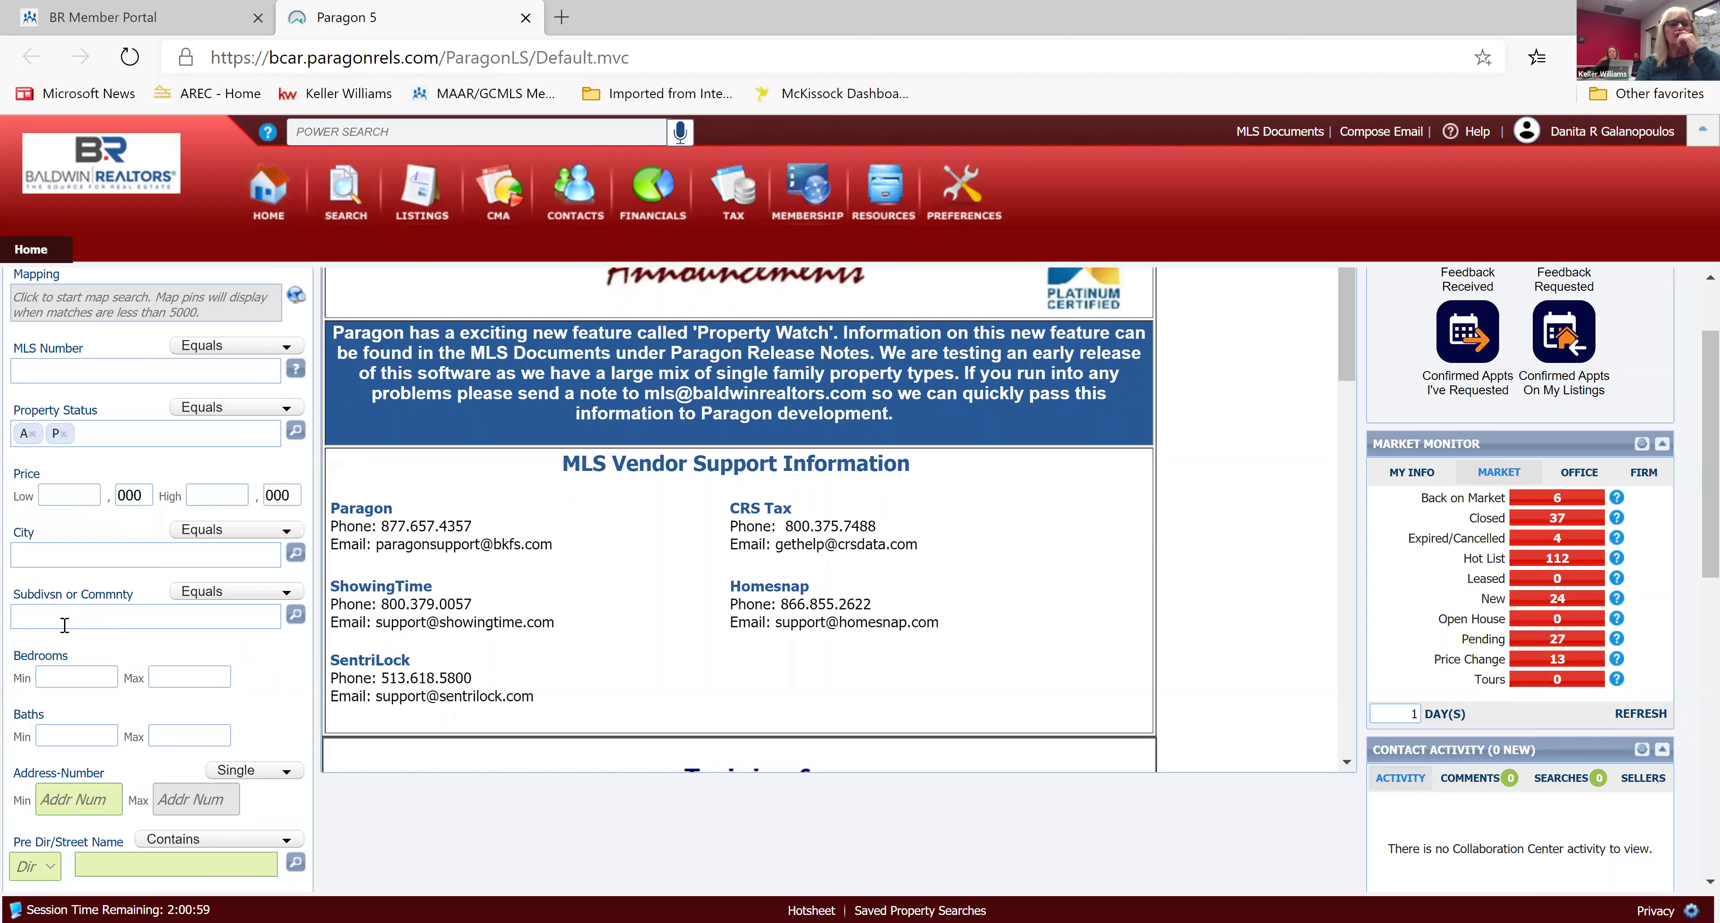
# Set City to Fairhope and Subdivision to North Station, narrowing matches to 5.
pyautogui.click(57, 554)
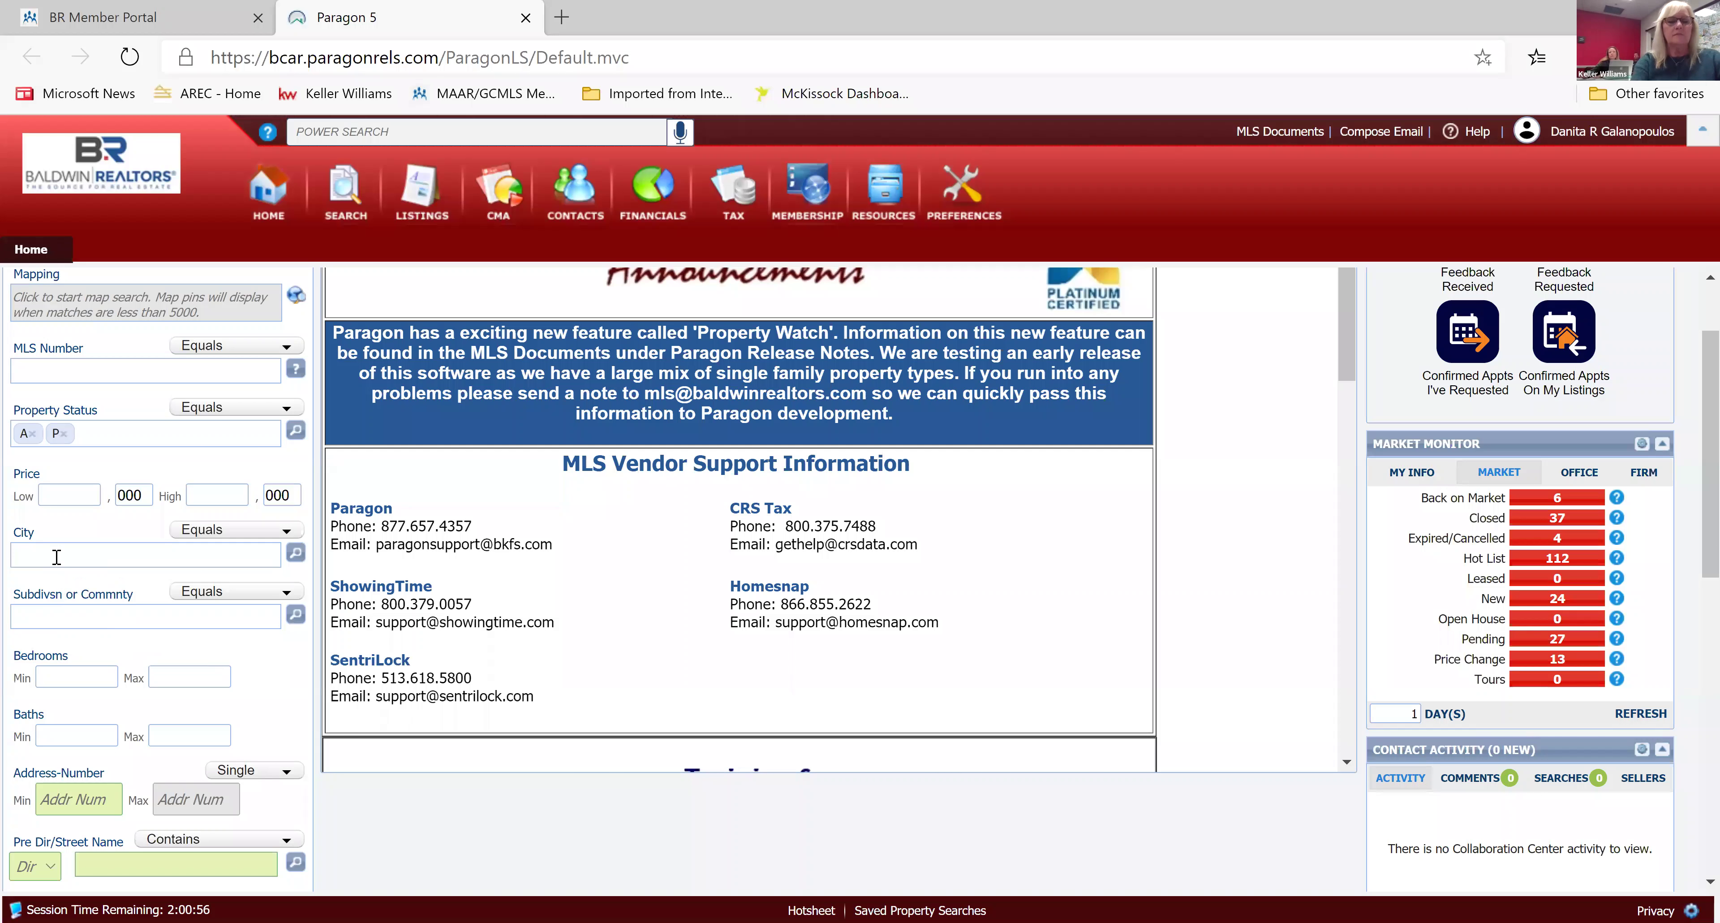
pyautogui.write('fair')
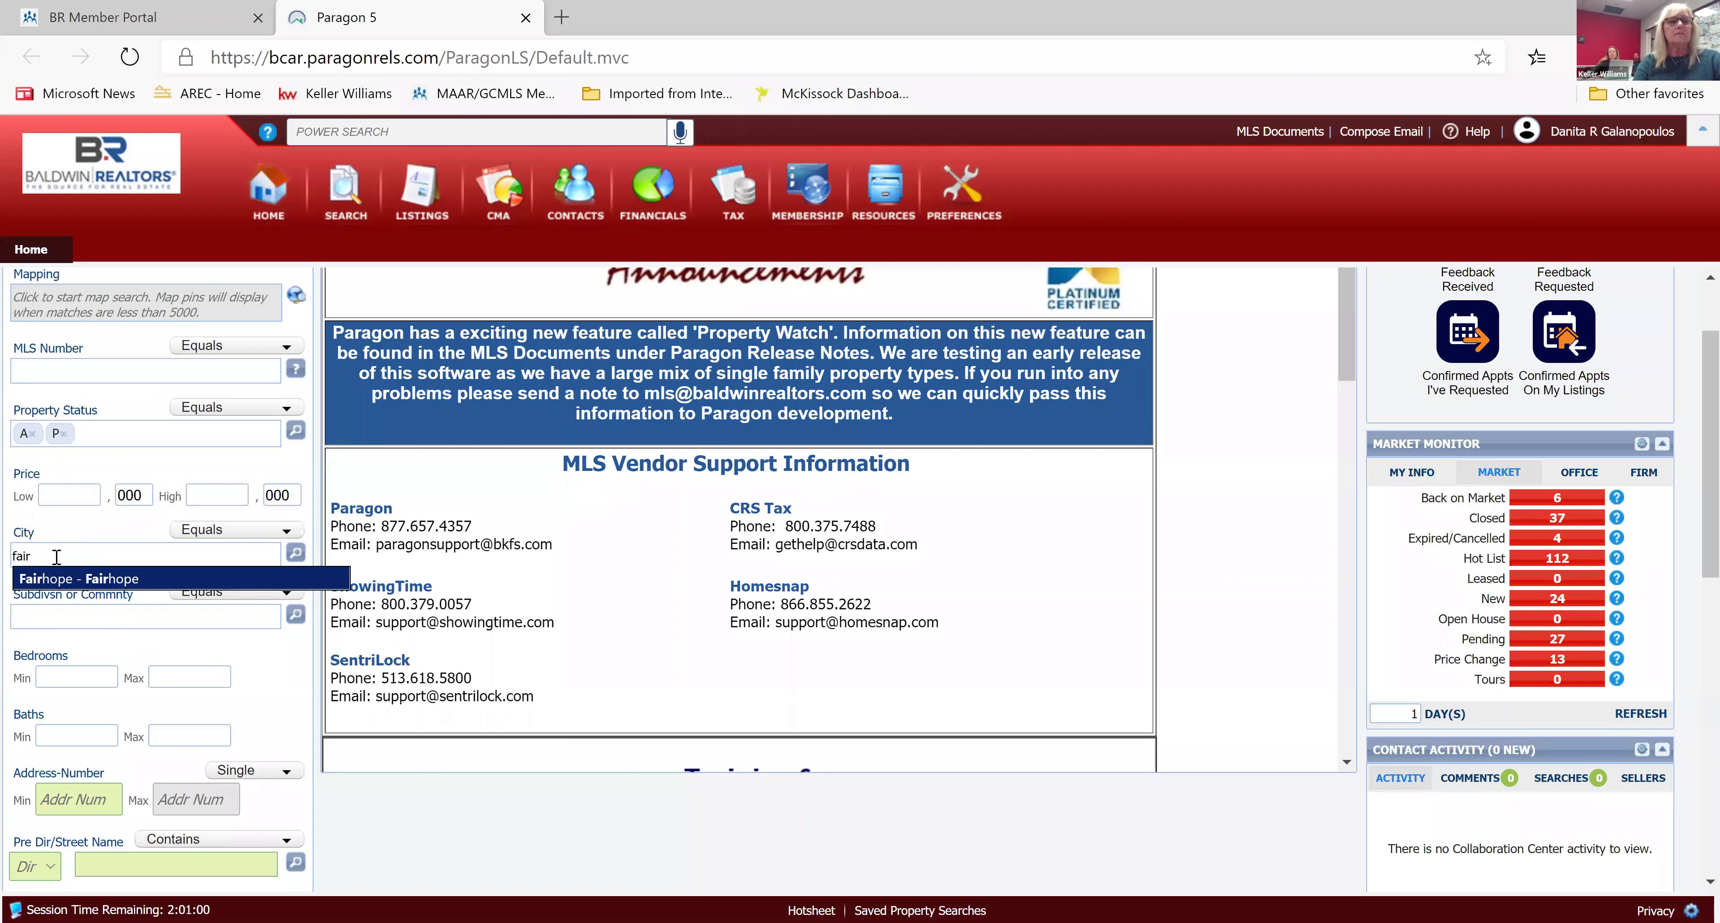
pyautogui.click(74, 585)
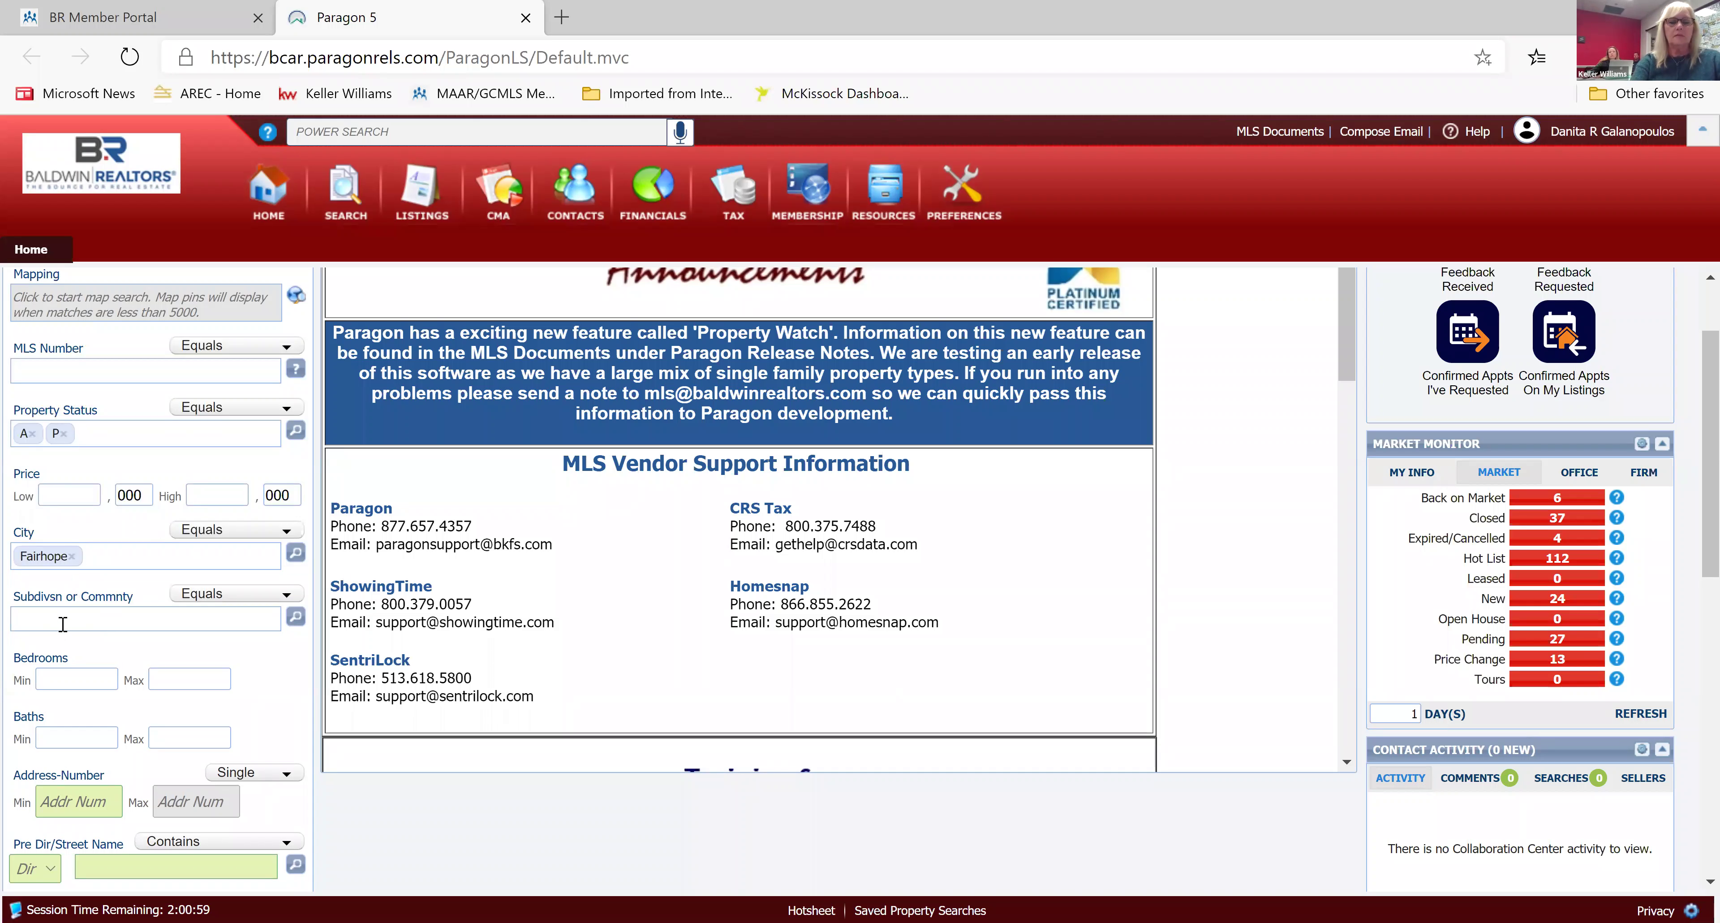
pyautogui.write('North')
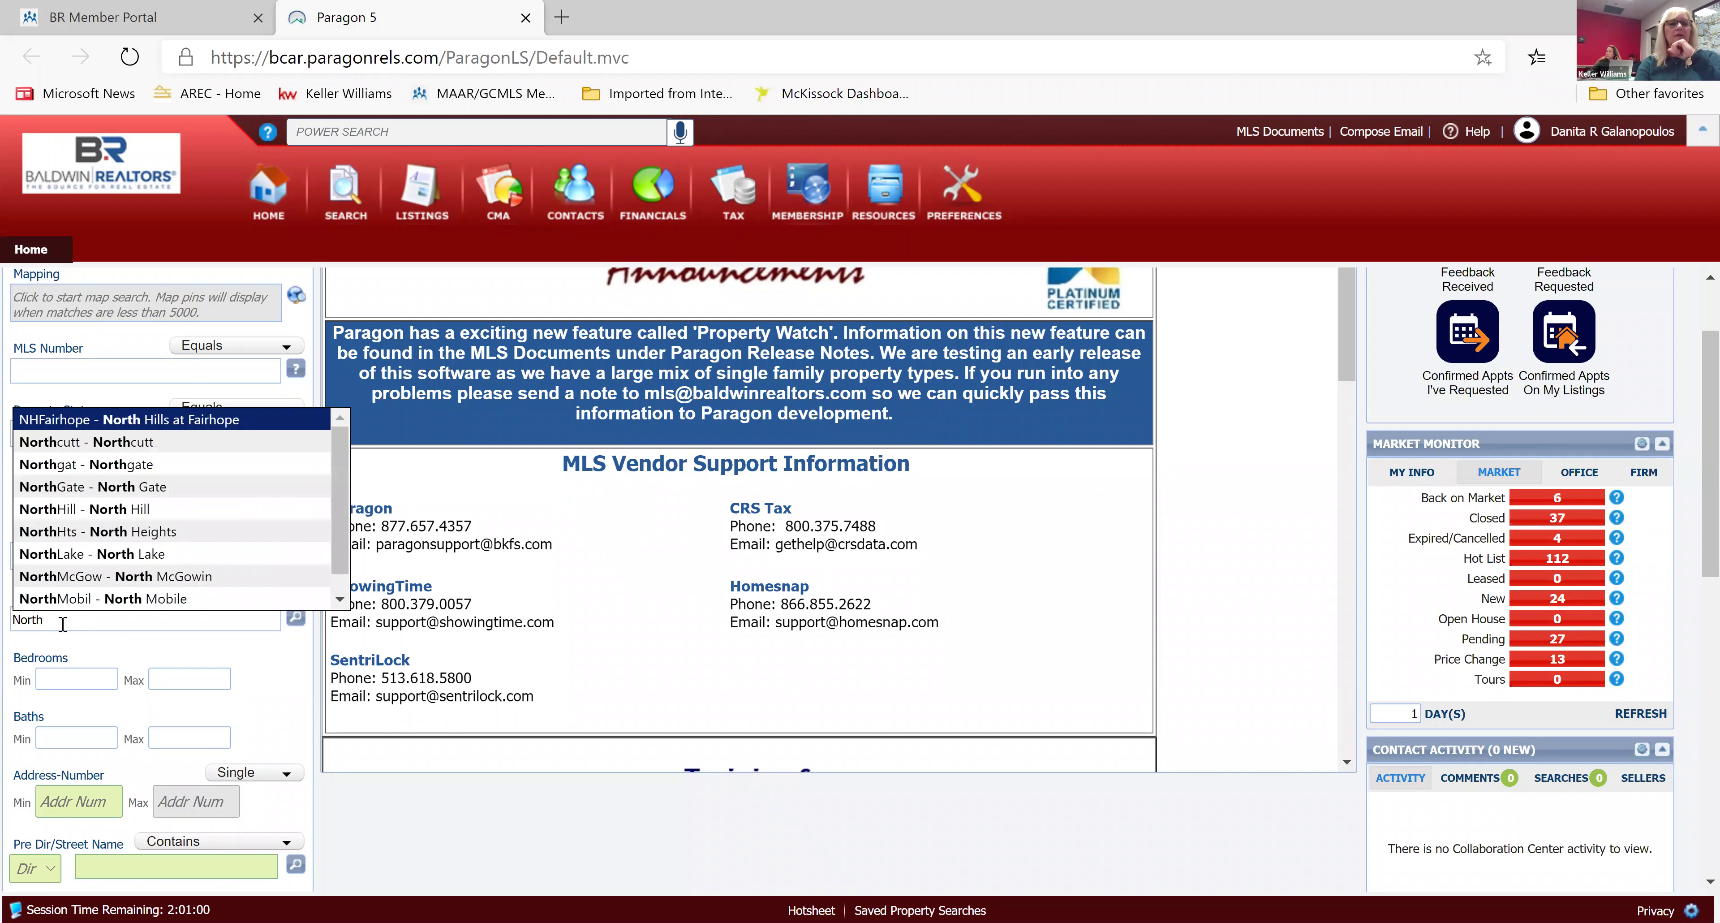
pyautogui.write('st')
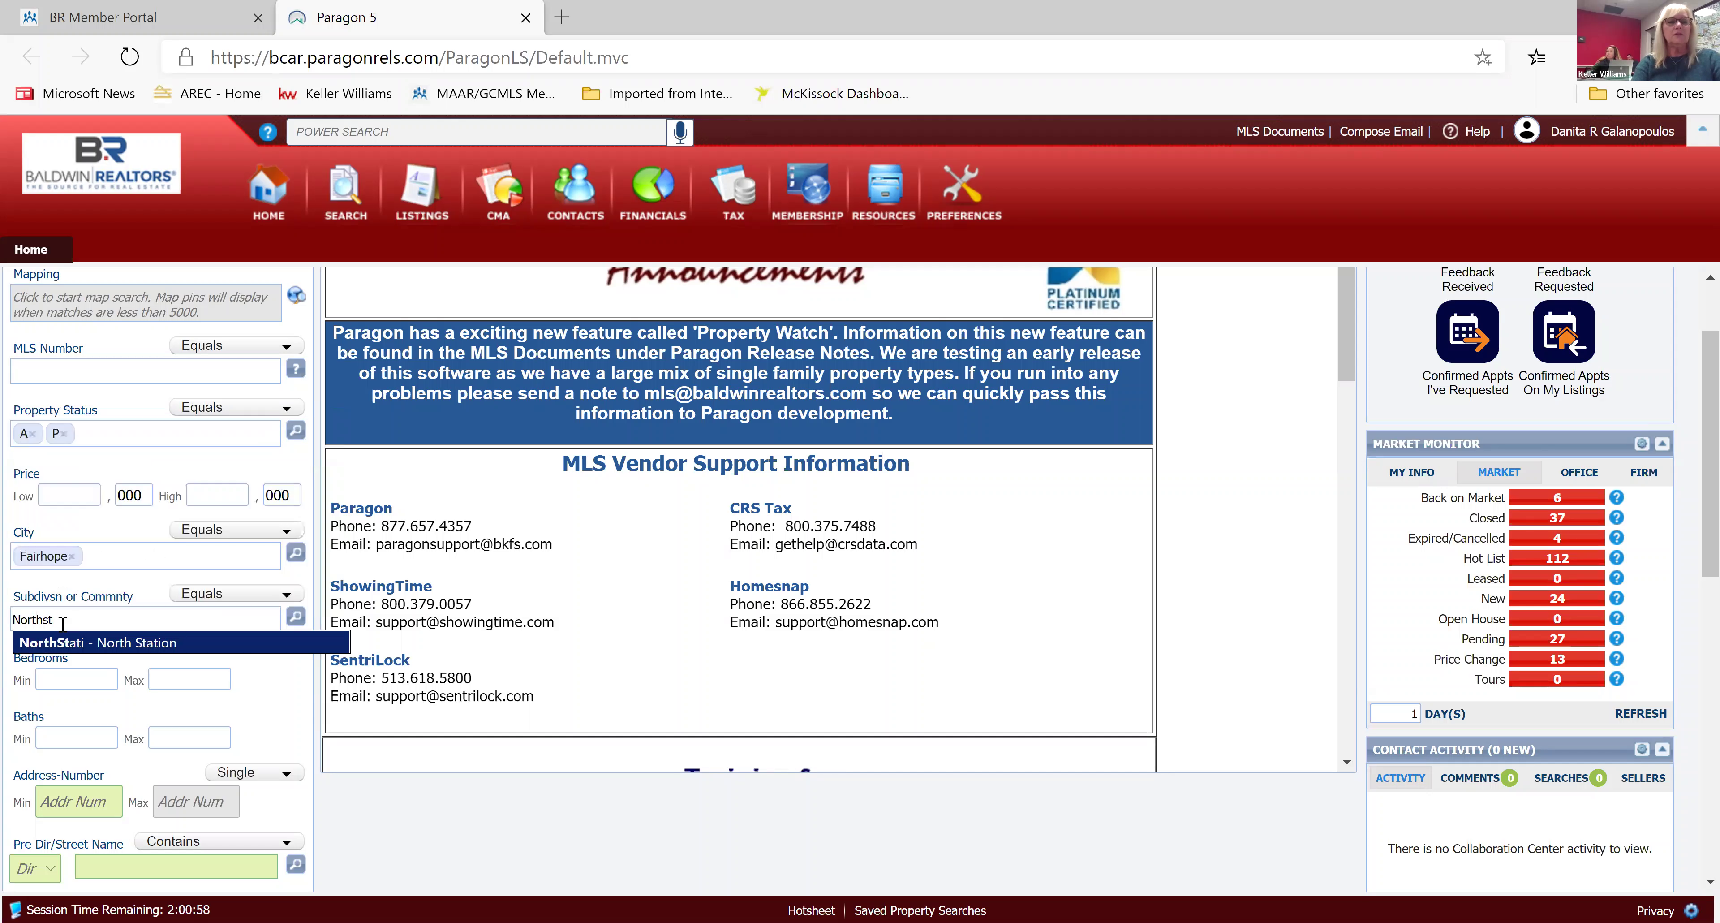
pyautogui.click(100, 643)
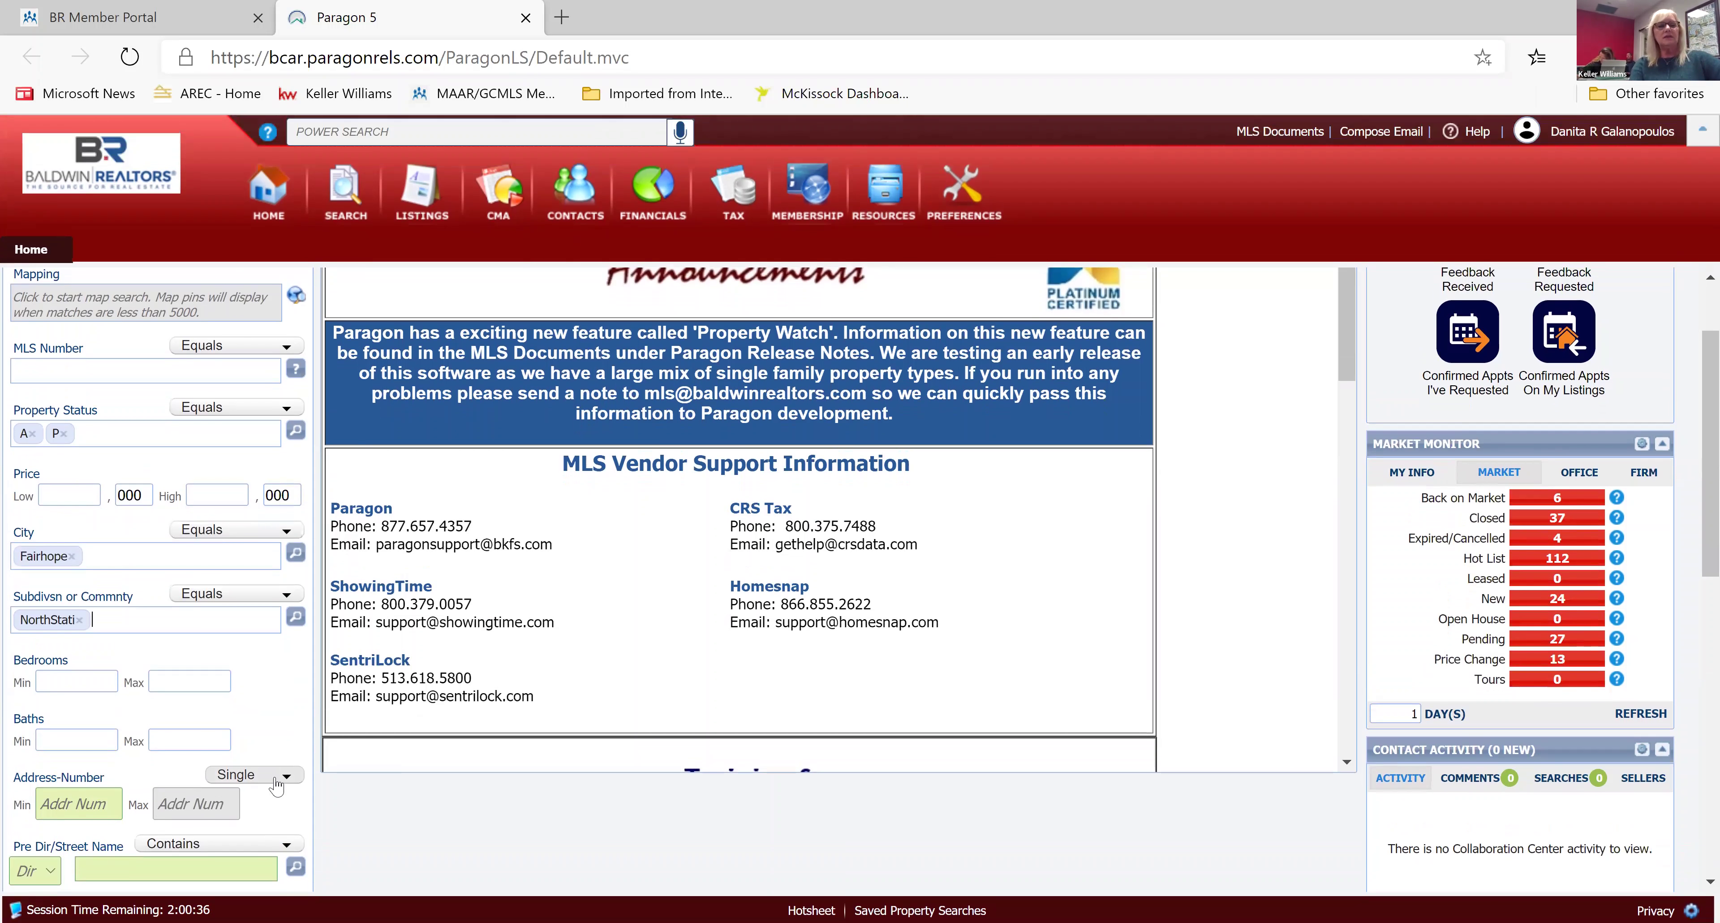
pyautogui.scroll(3, 277, 786)
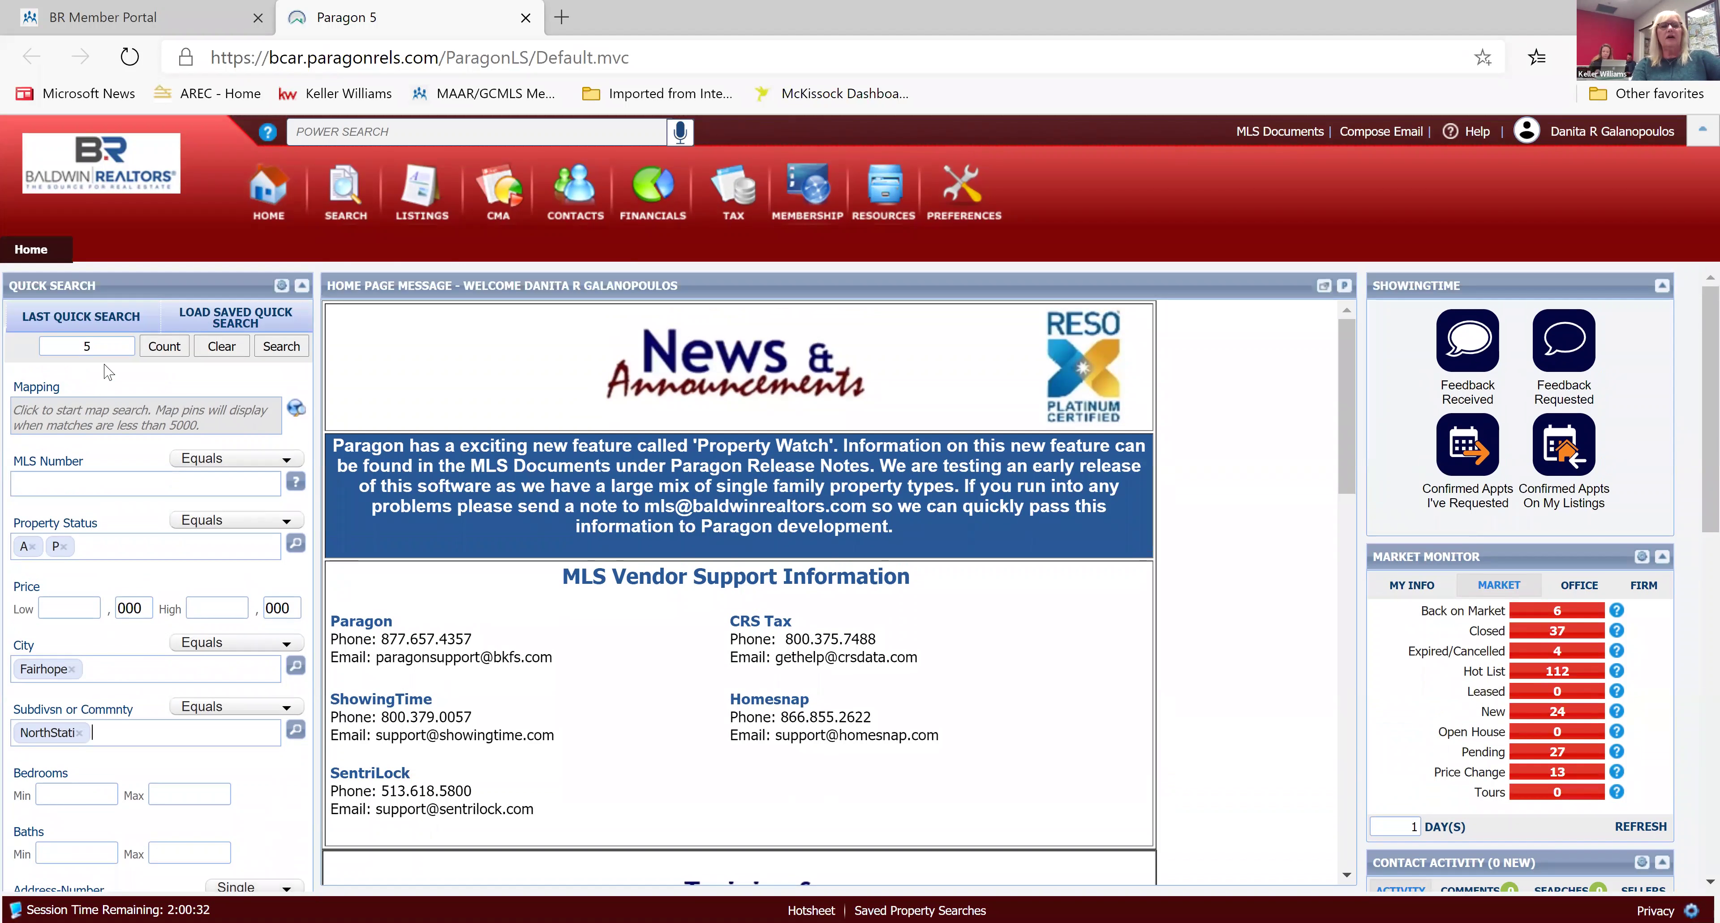
# Run the quick search to list the 5 North Station matches in a spreadsheet.
pyautogui.click(280, 347)
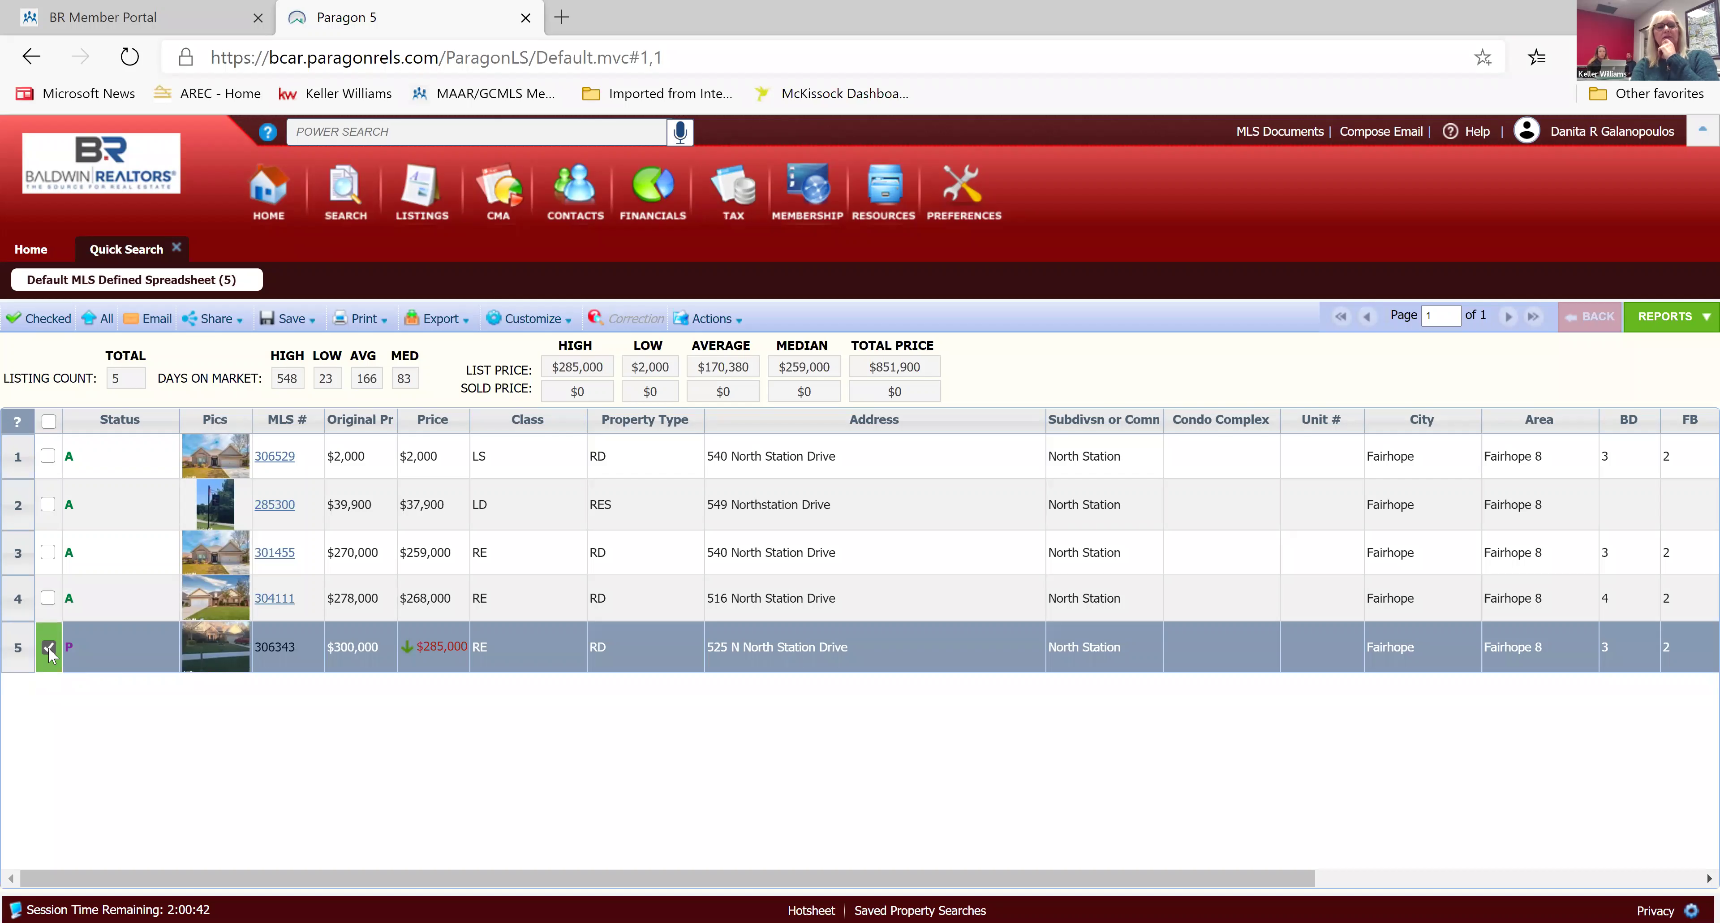
pyautogui.click(48, 459)
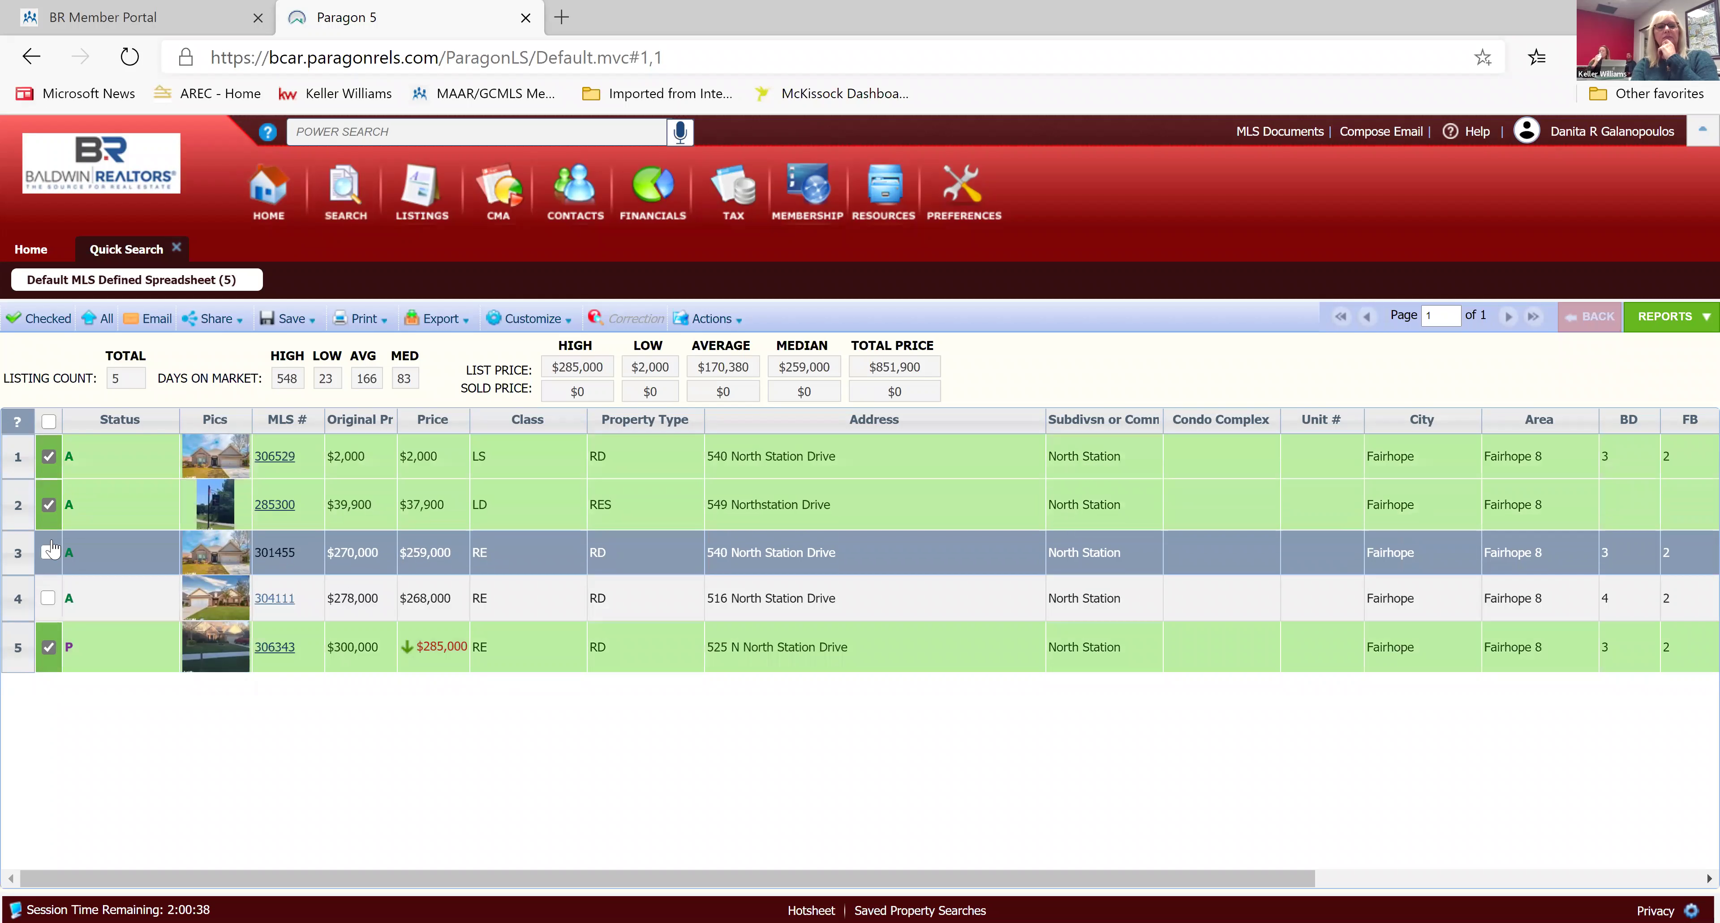
pyautogui.click(47, 553)
pyautogui.click(48, 598)
pyautogui.click(120, 463)
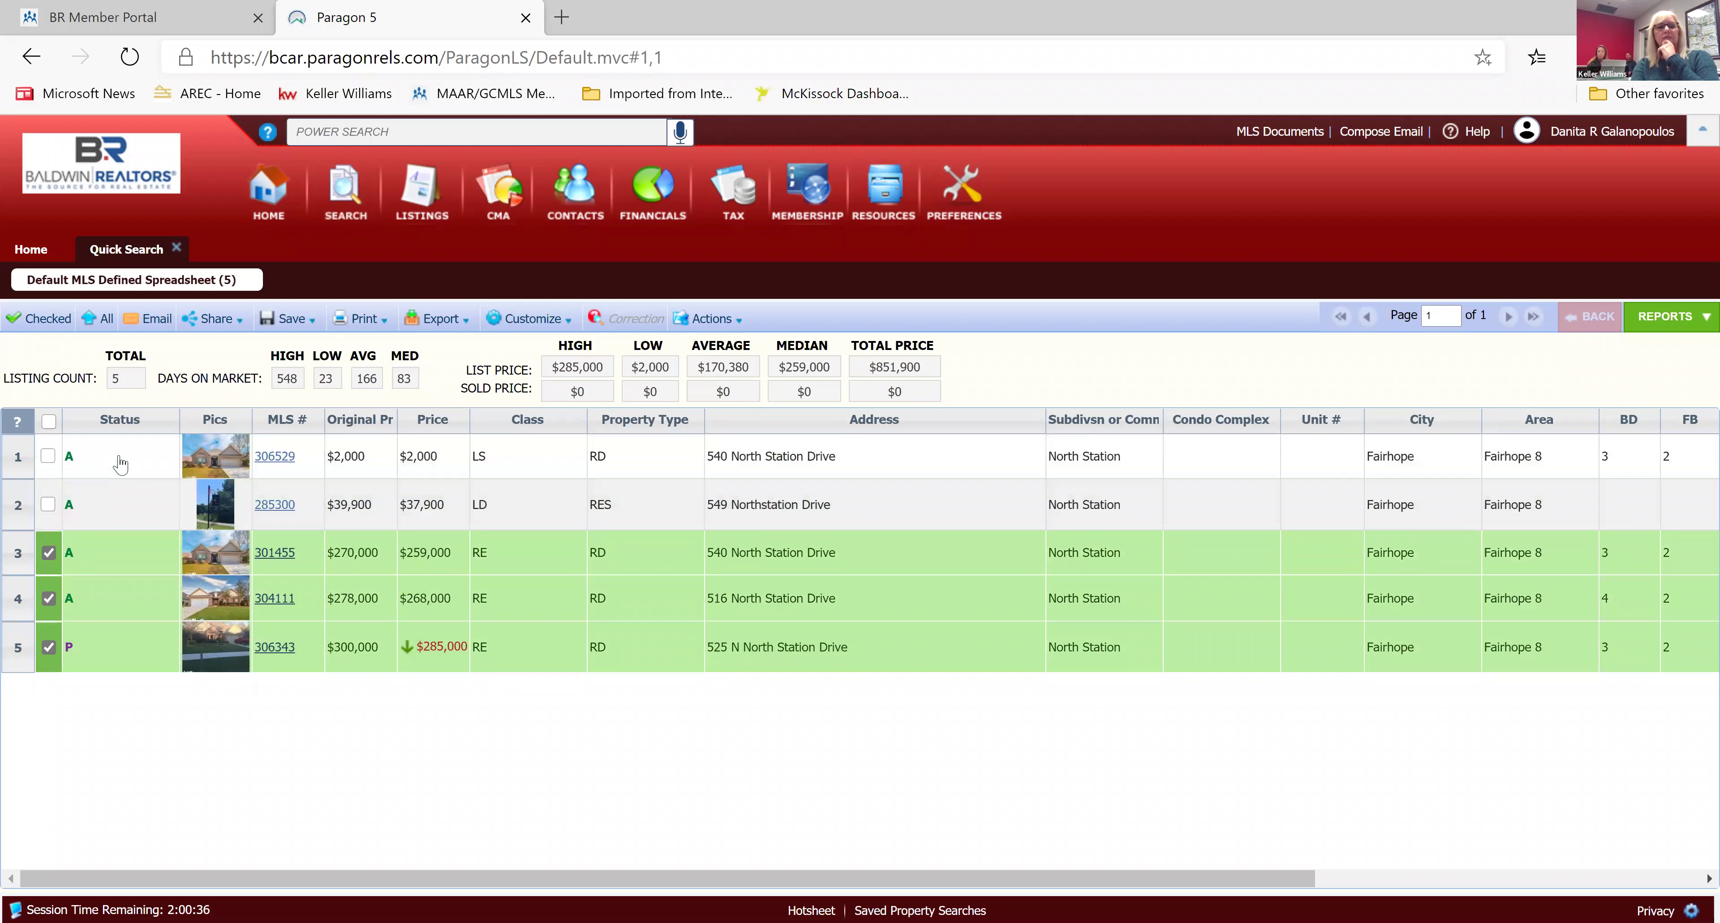
pyautogui.click(282, 461)
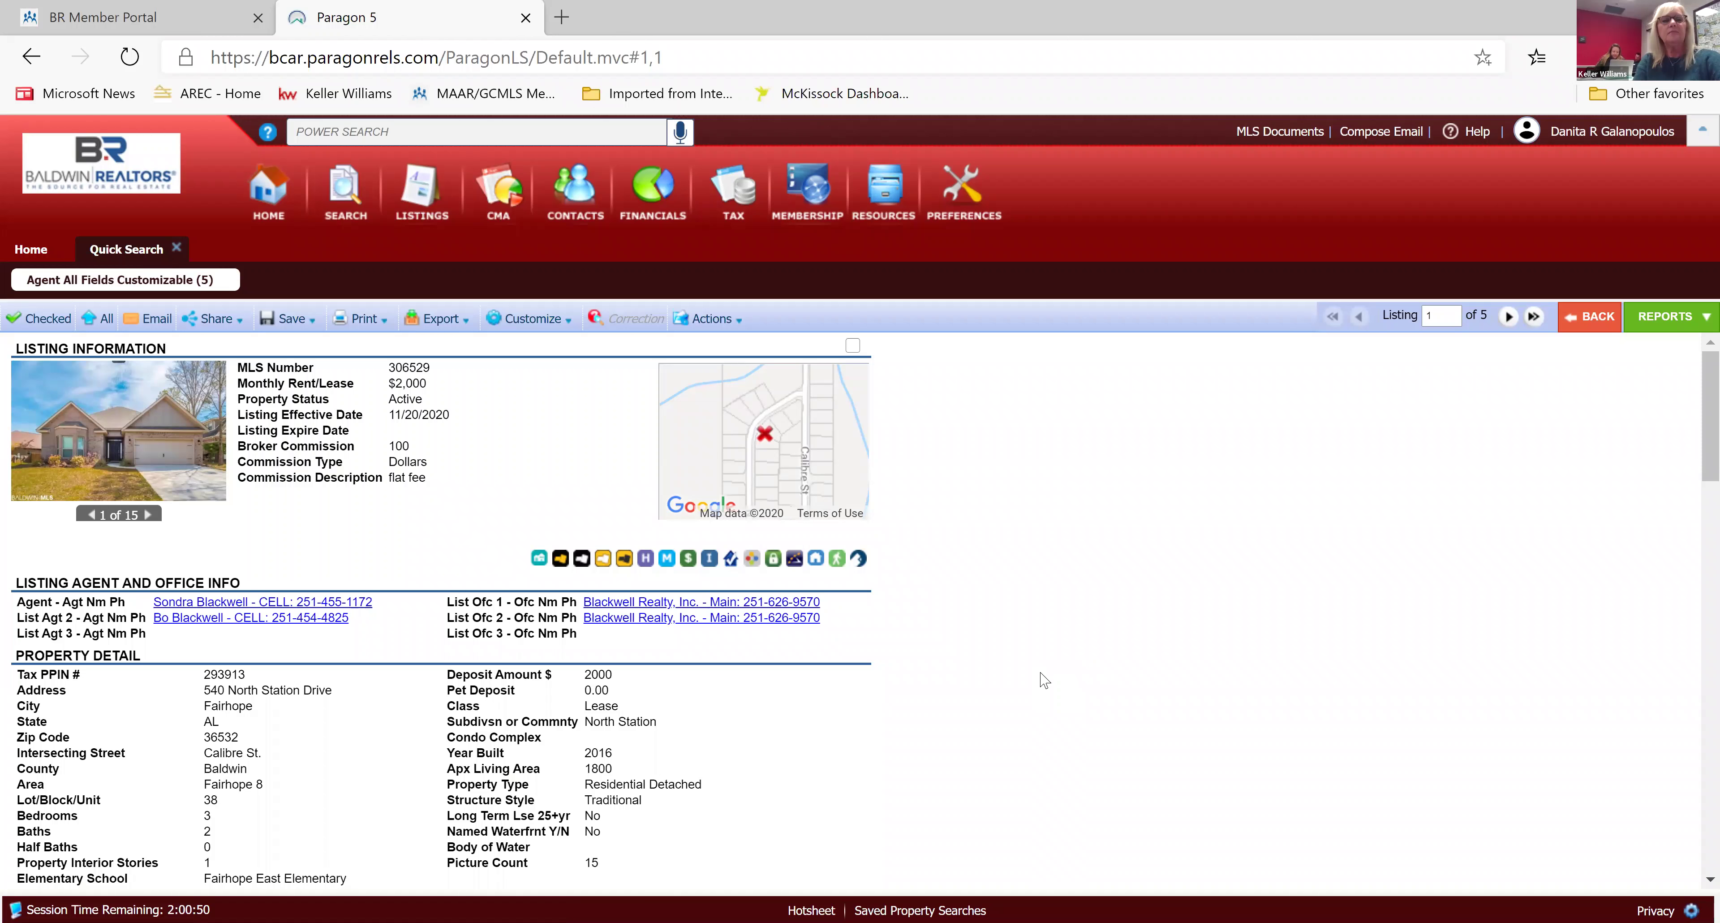
# Review listing 1's detail report, then move on to listing 2 of 5.
pyautogui.scroll(-2, 1046, 680)
pyautogui.scroll(-2, 1045, 680)
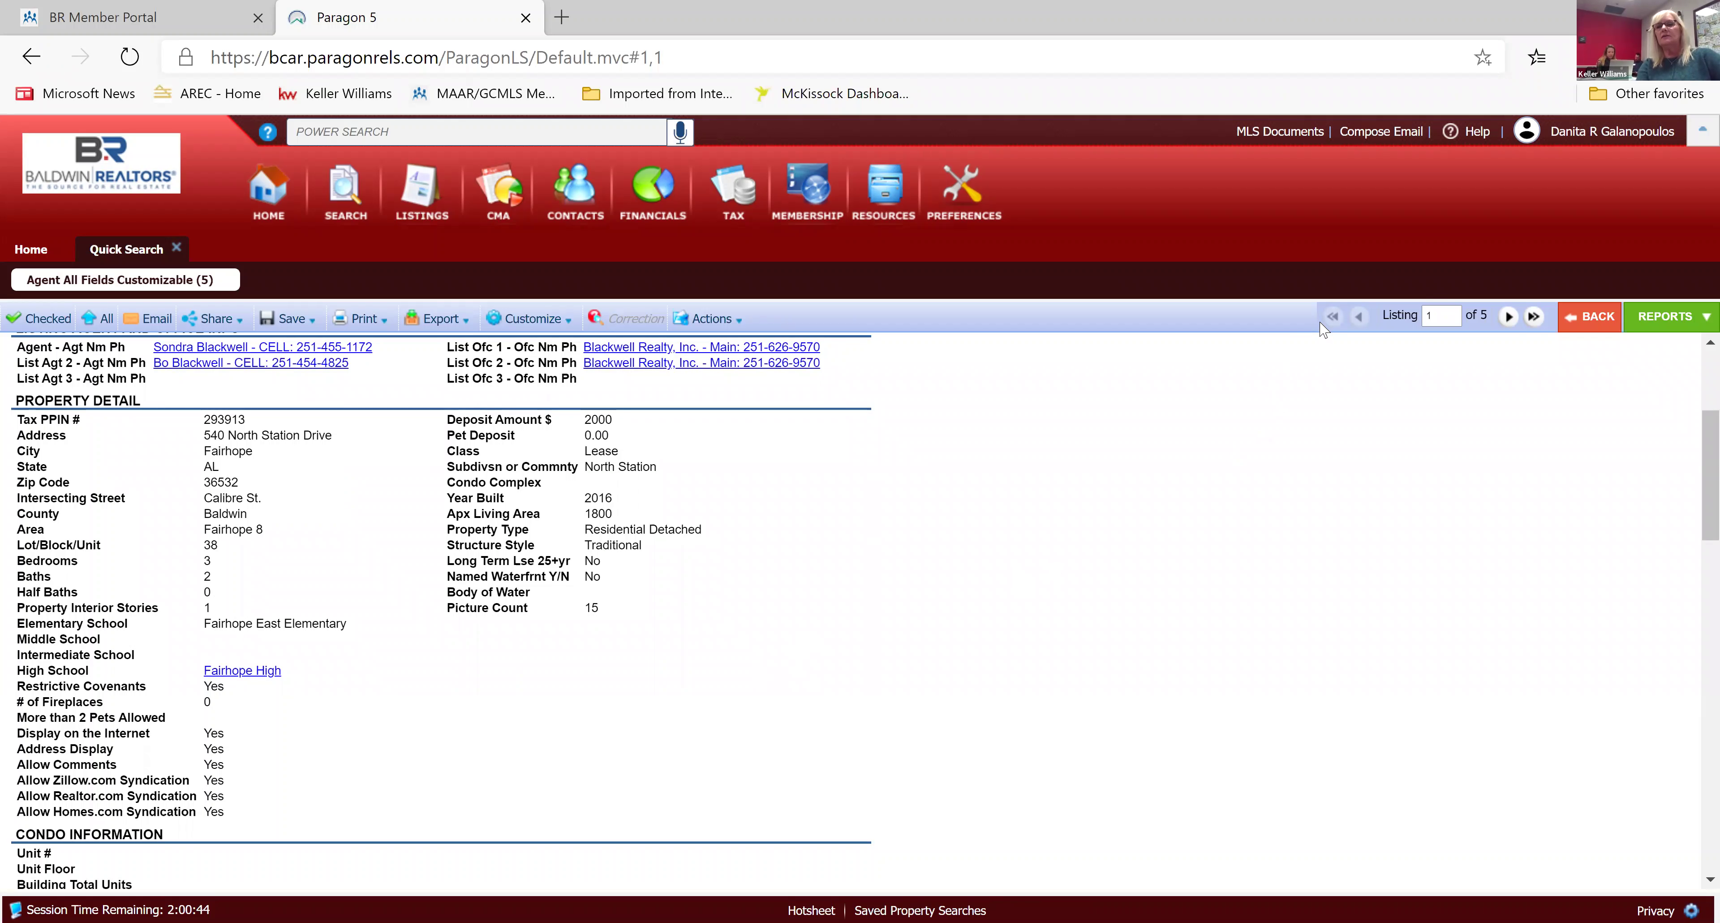
pyautogui.click(1508, 317)
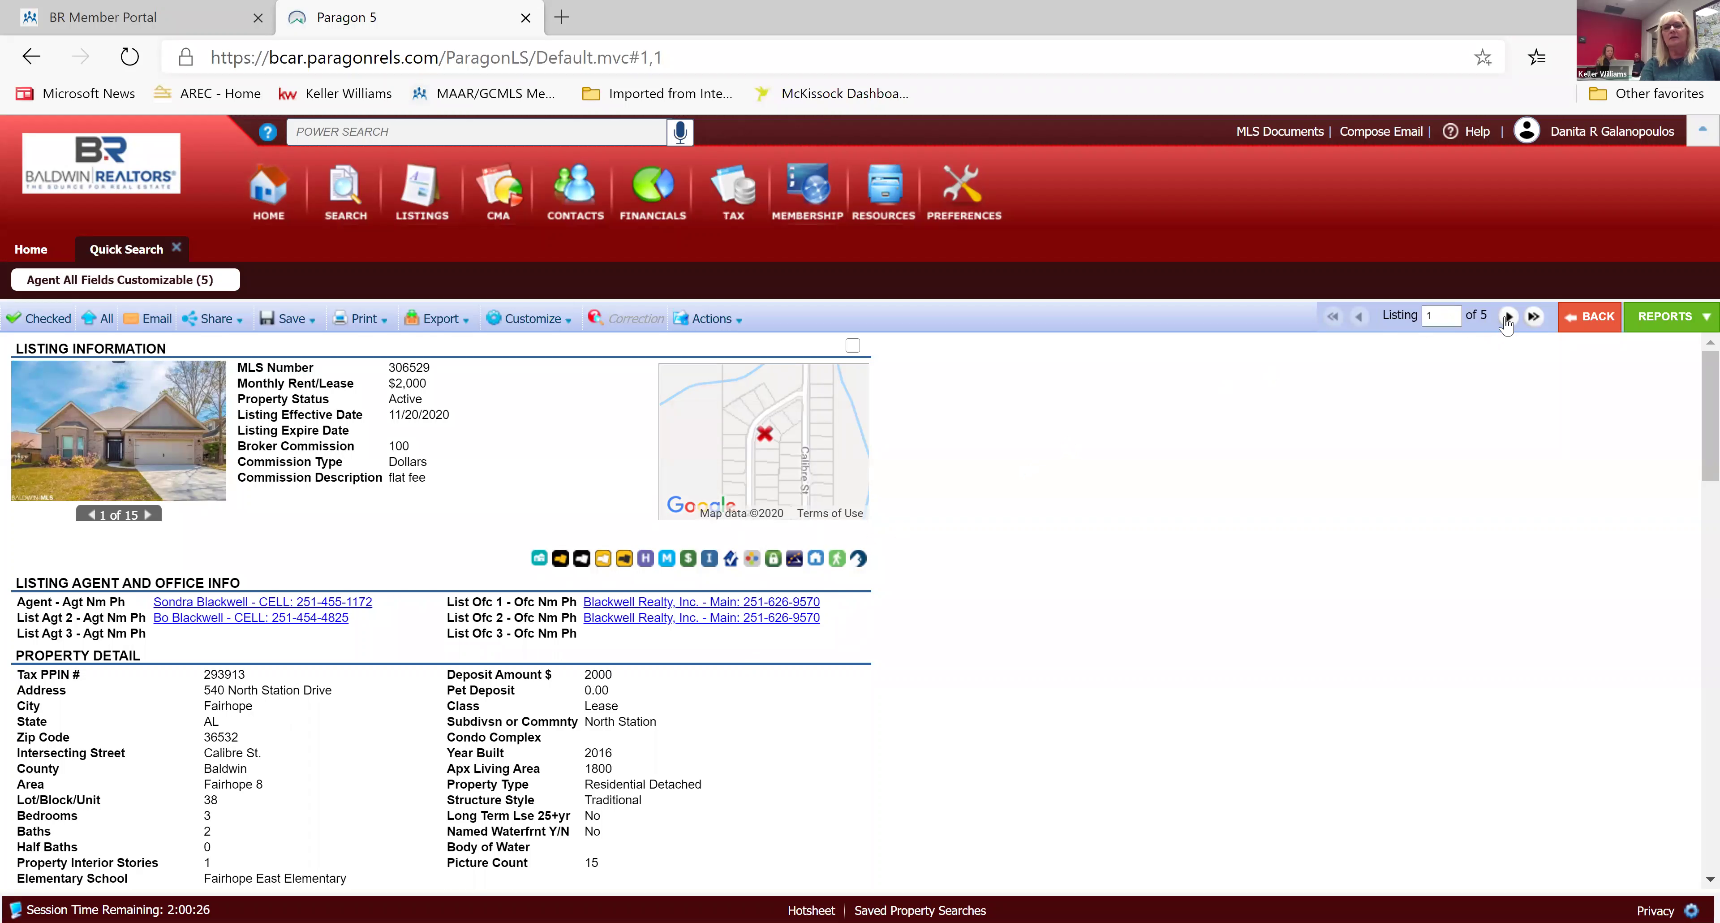
pyautogui.click(1508, 317)
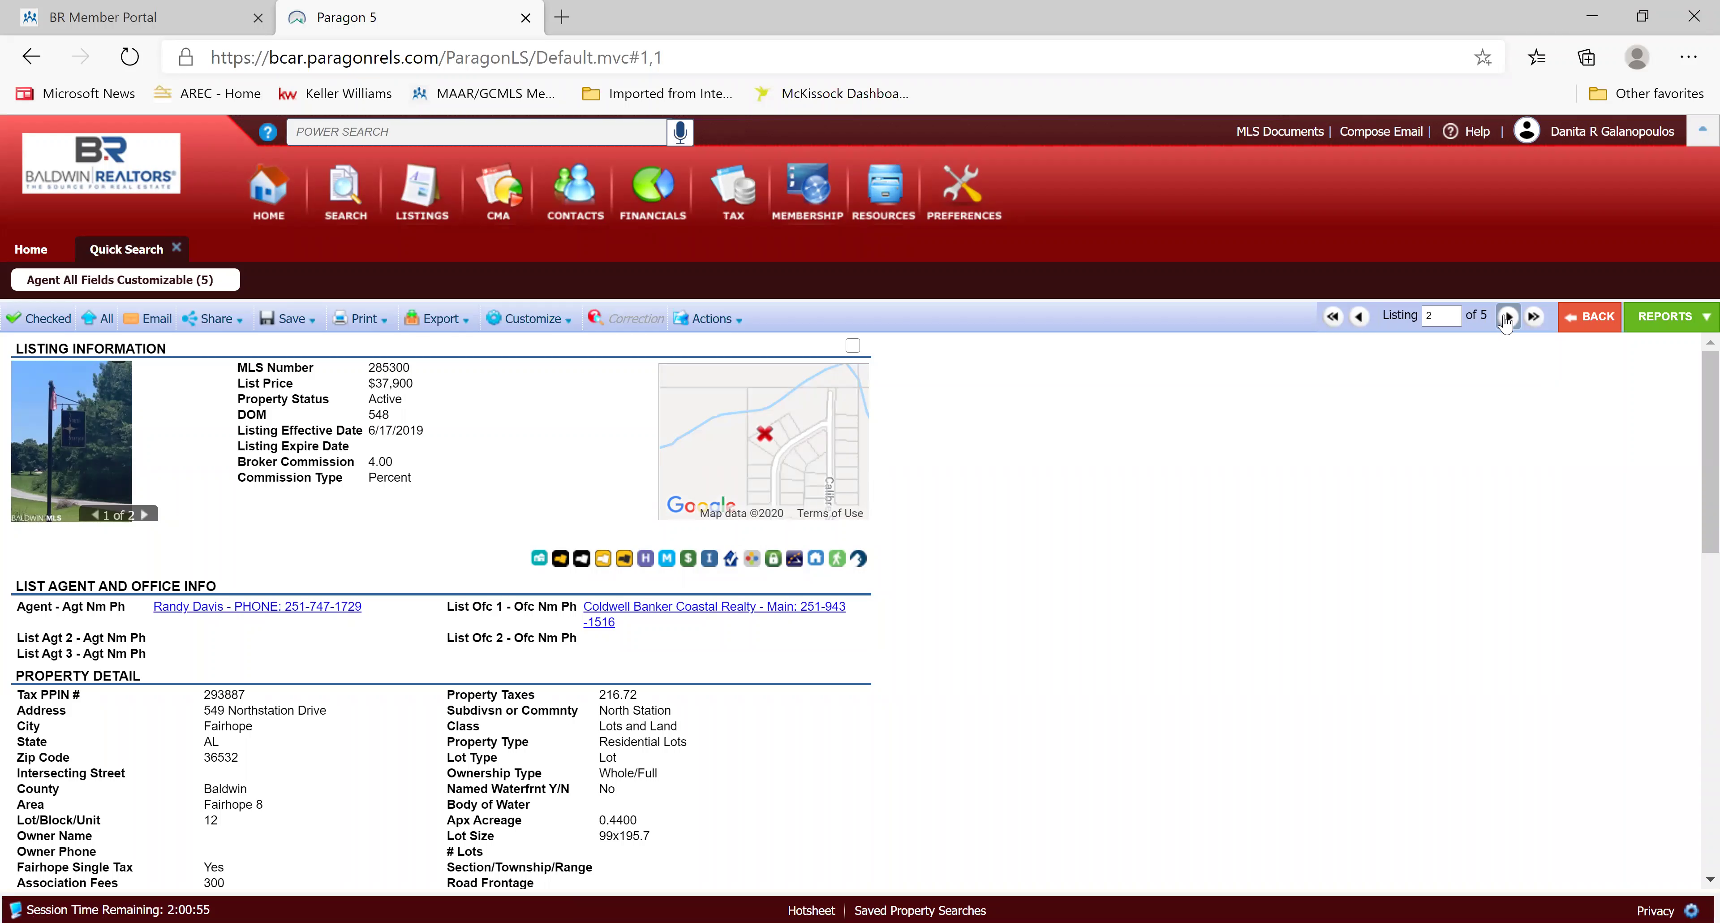
pyautogui.scroll(-3, 1506, 322)
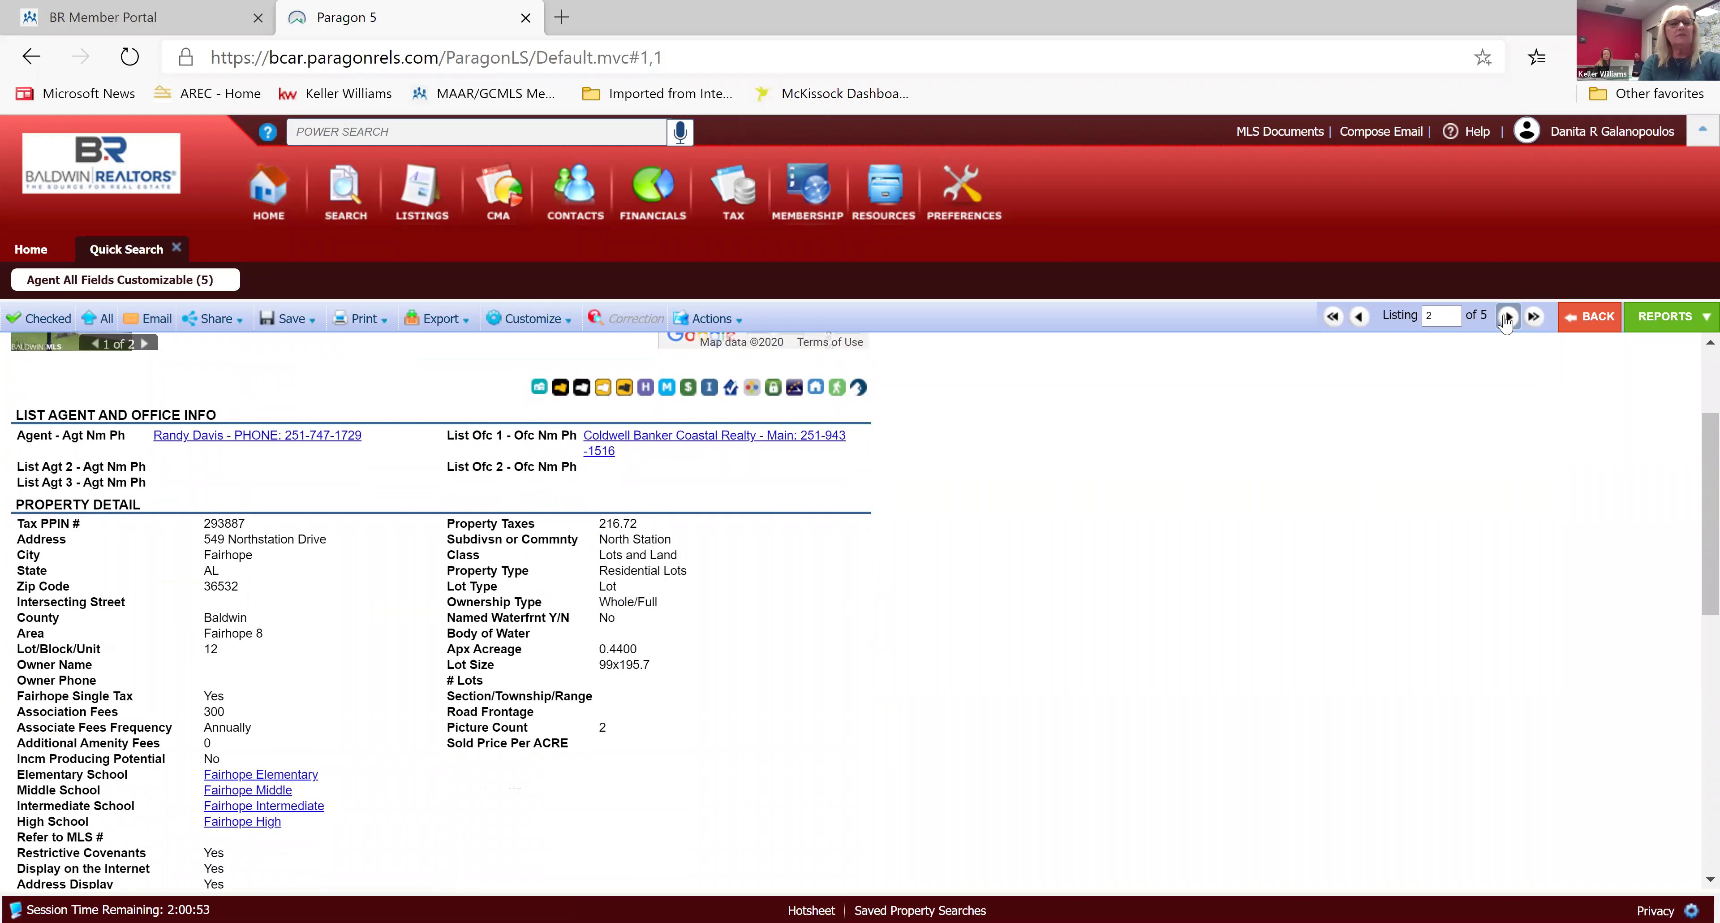
pyautogui.scroll(3, 1505, 323)
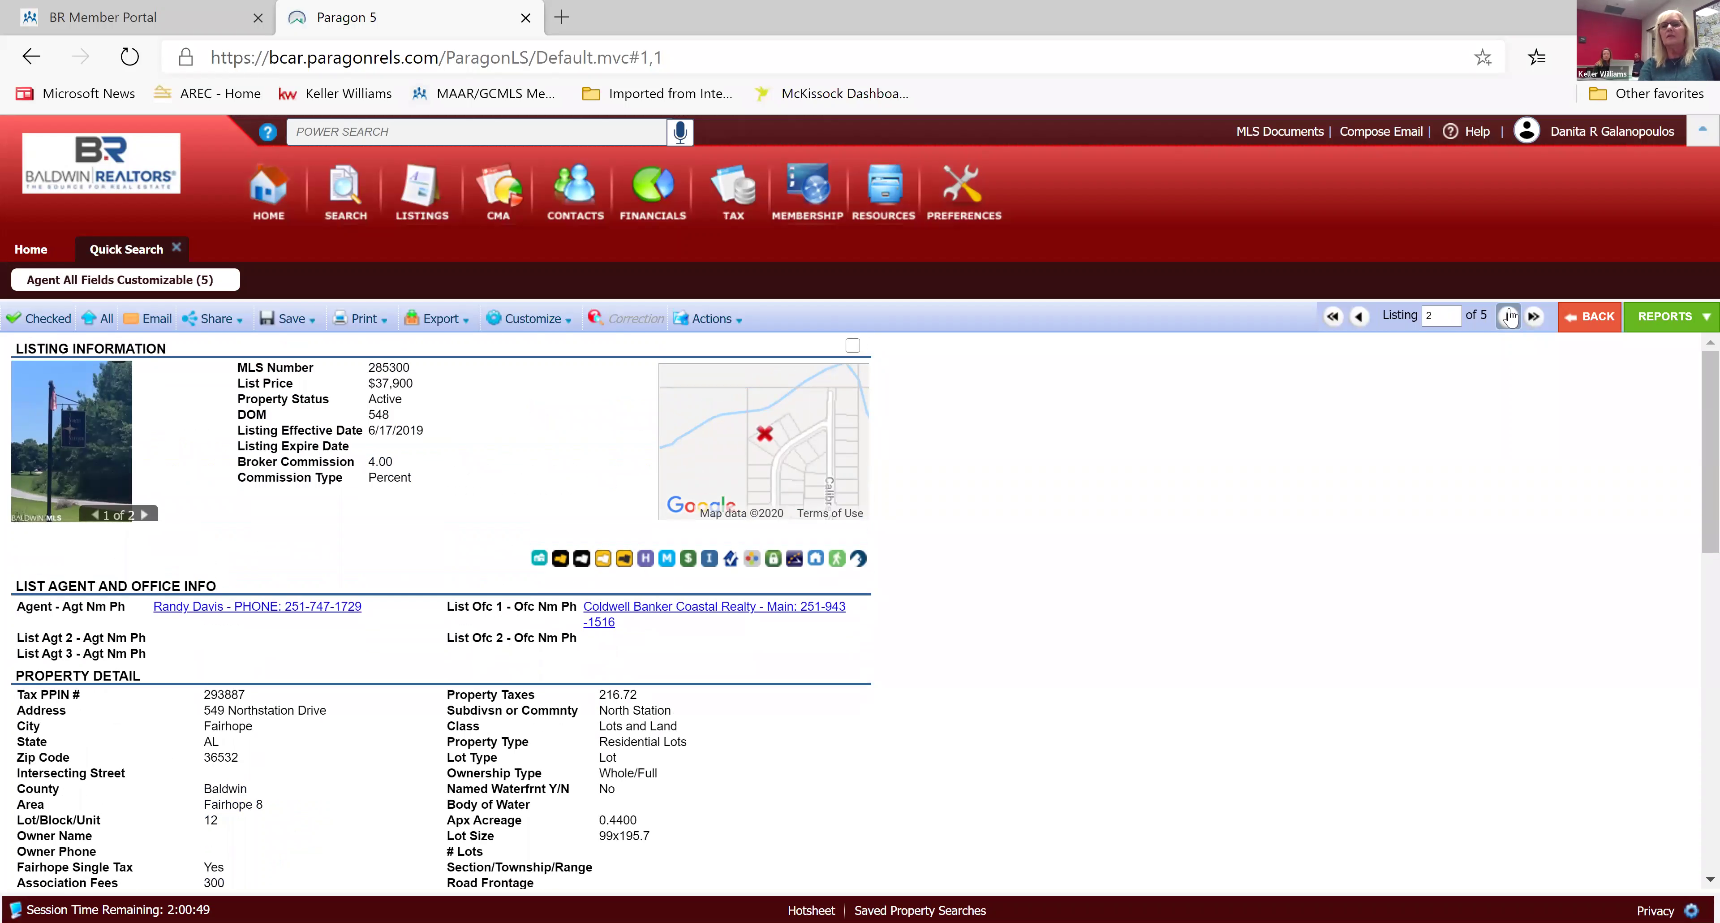
# Page through listings 3–5, including MLS 304111 and 306343, then return to the spreadsheet.
pyautogui.click(1508, 318)
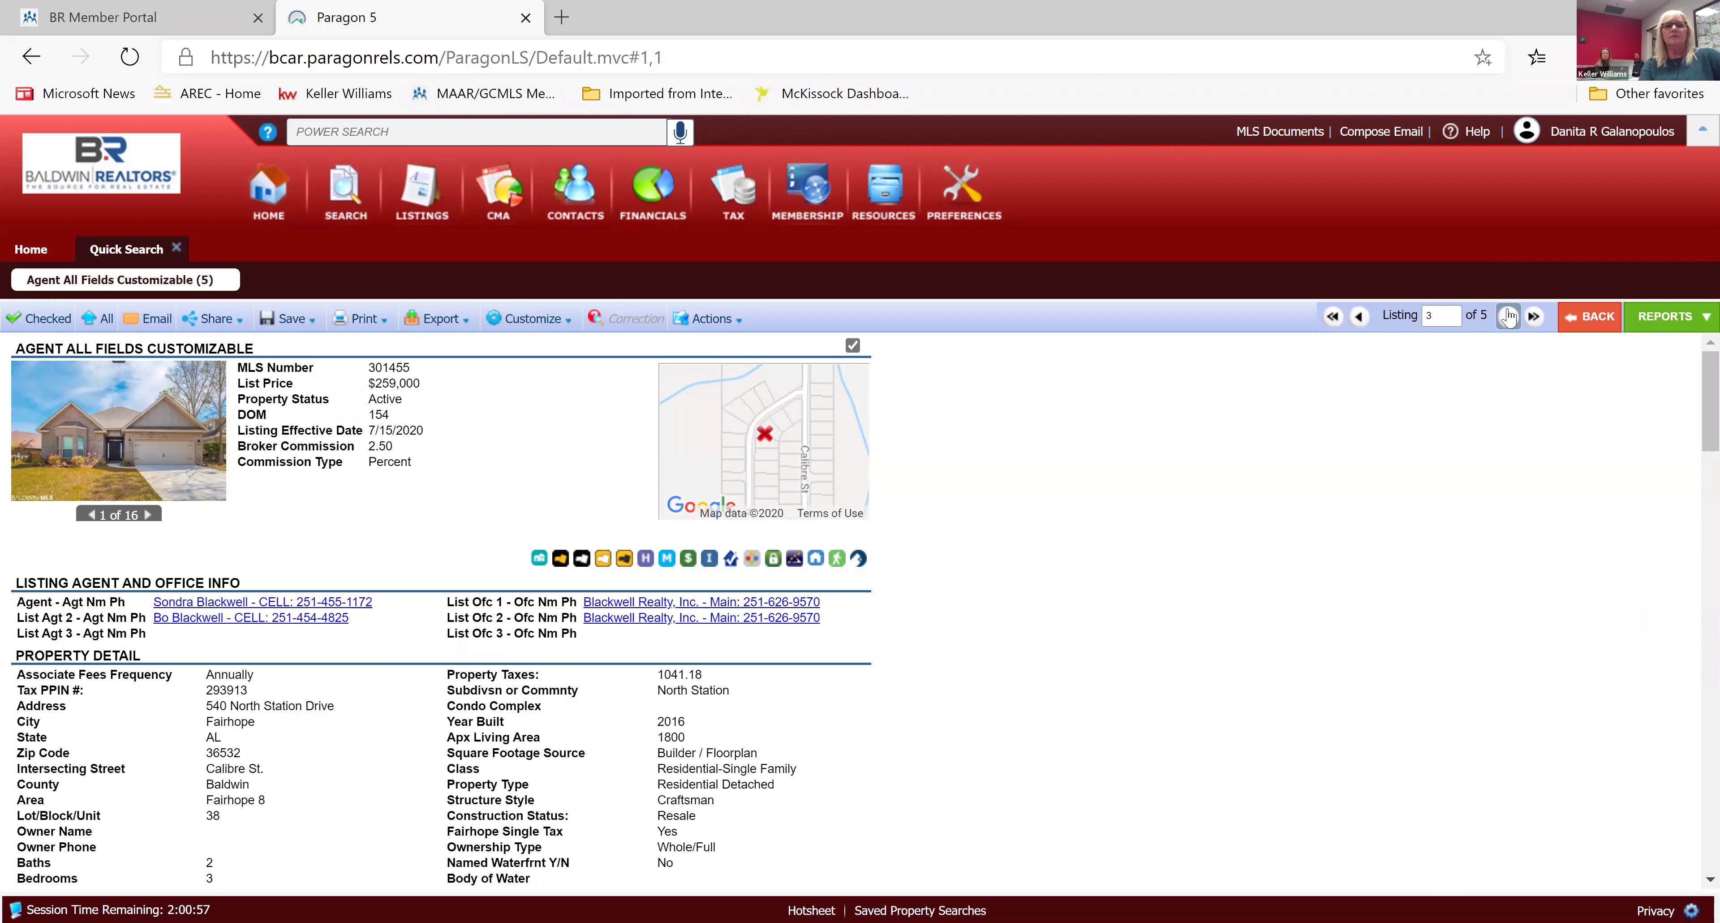
pyautogui.click(1509, 316)
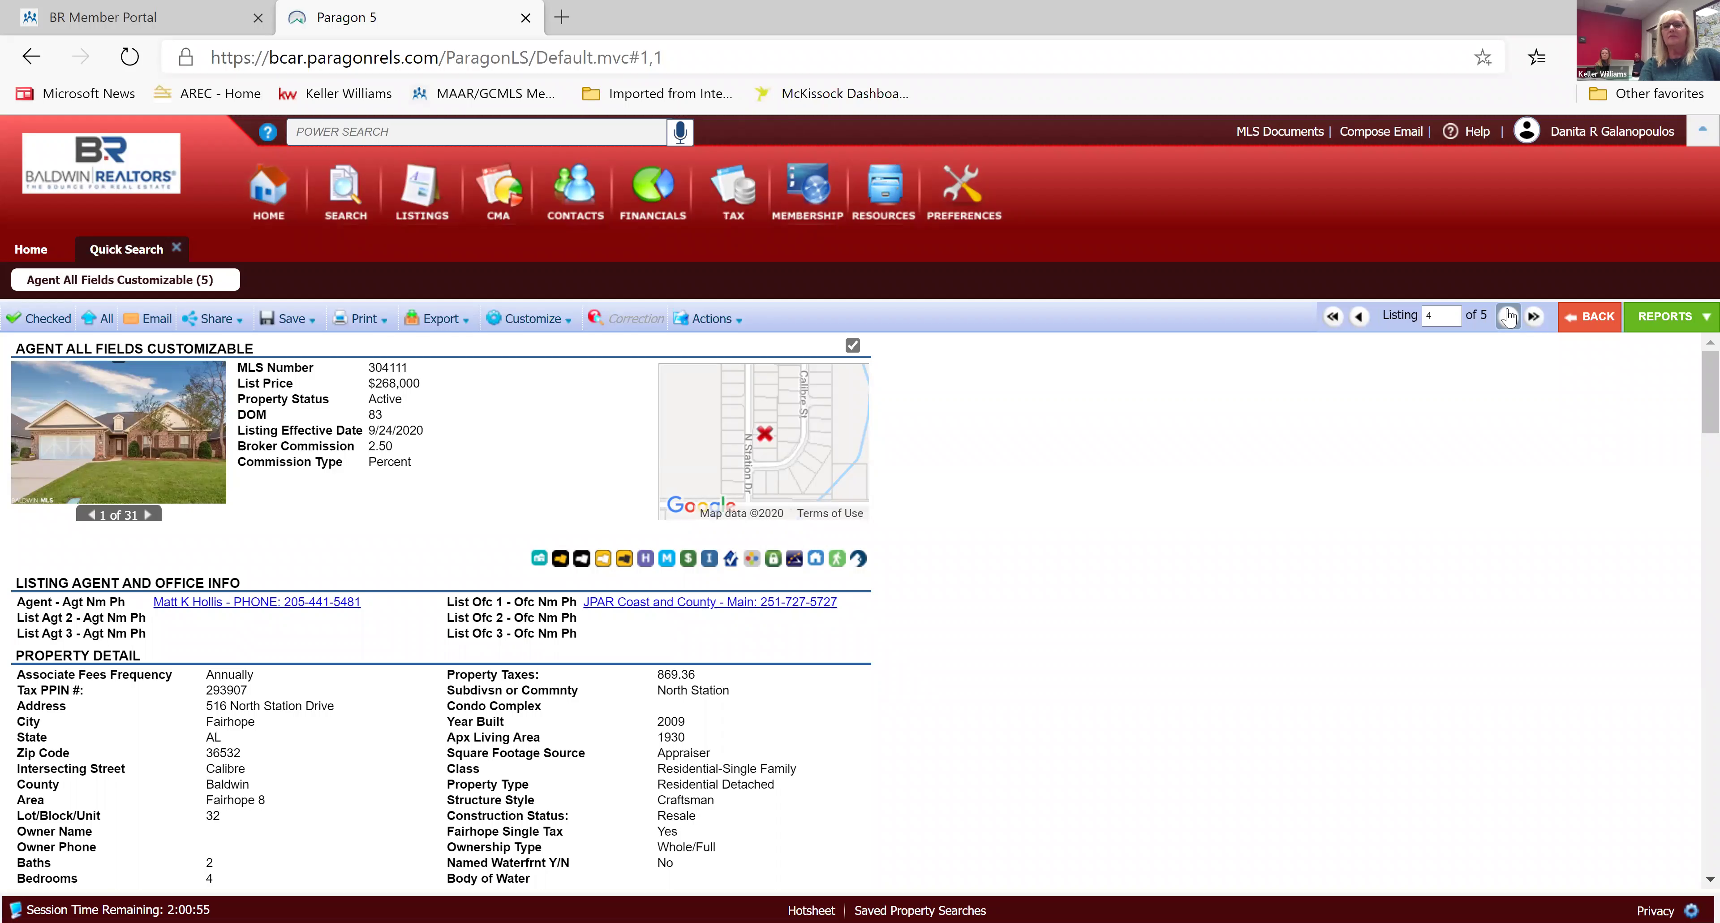
pyautogui.click(1508, 315)
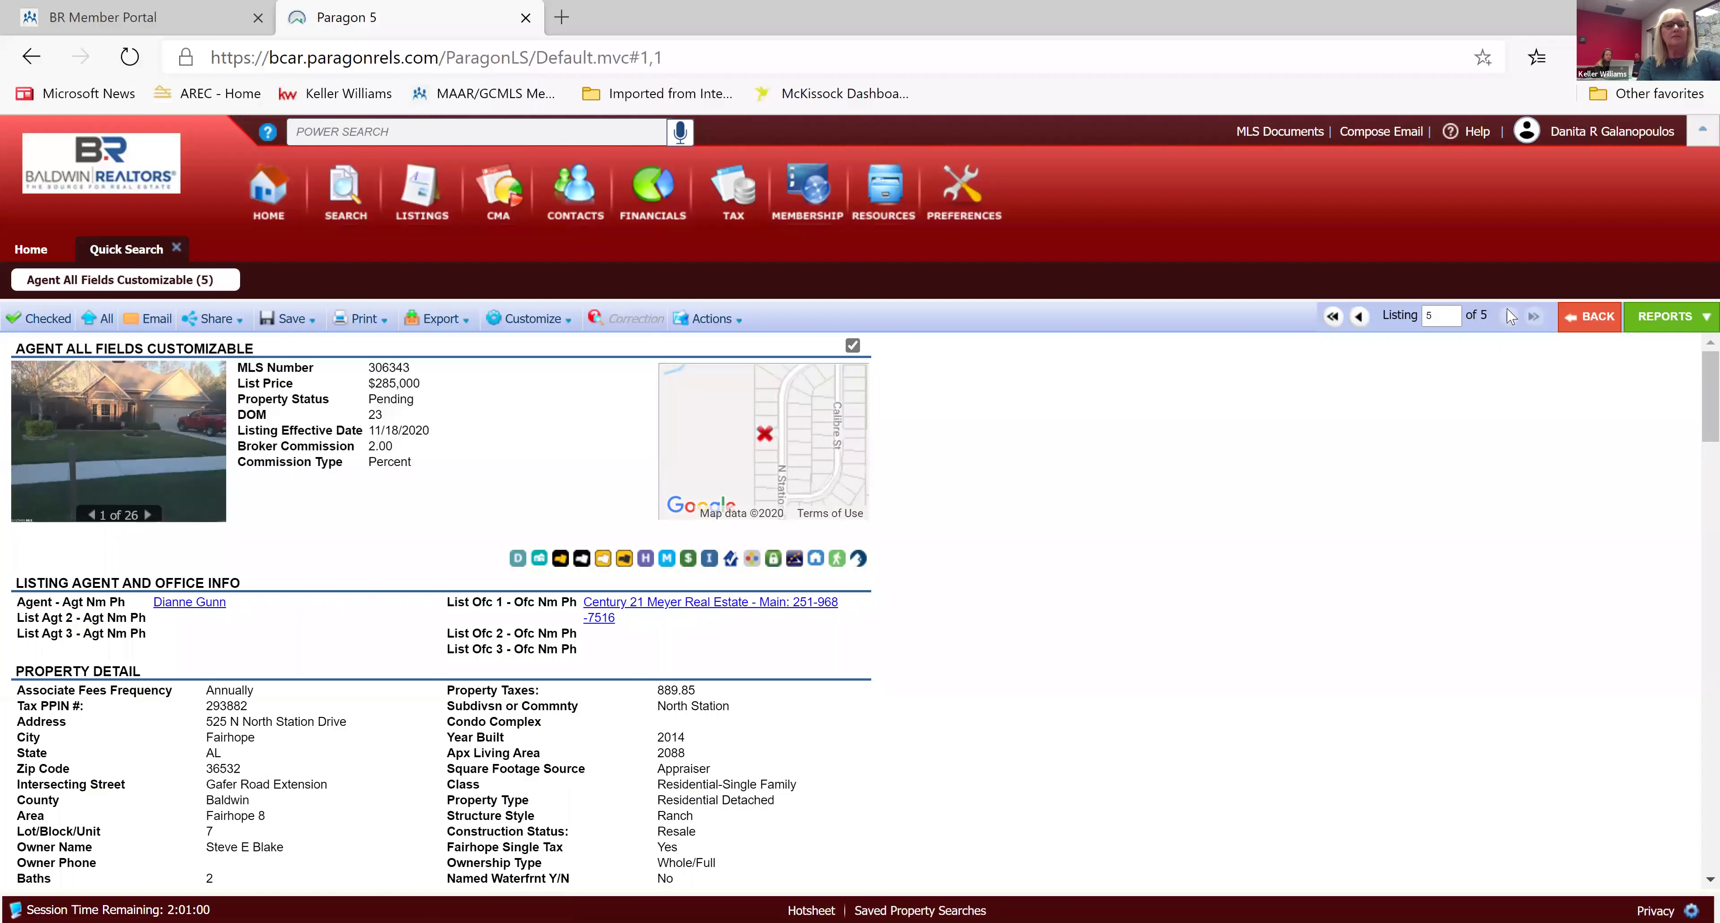
pyautogui.scroll(-2, 1511, 316)
pyautogui.scroll(1, 1511, 316)
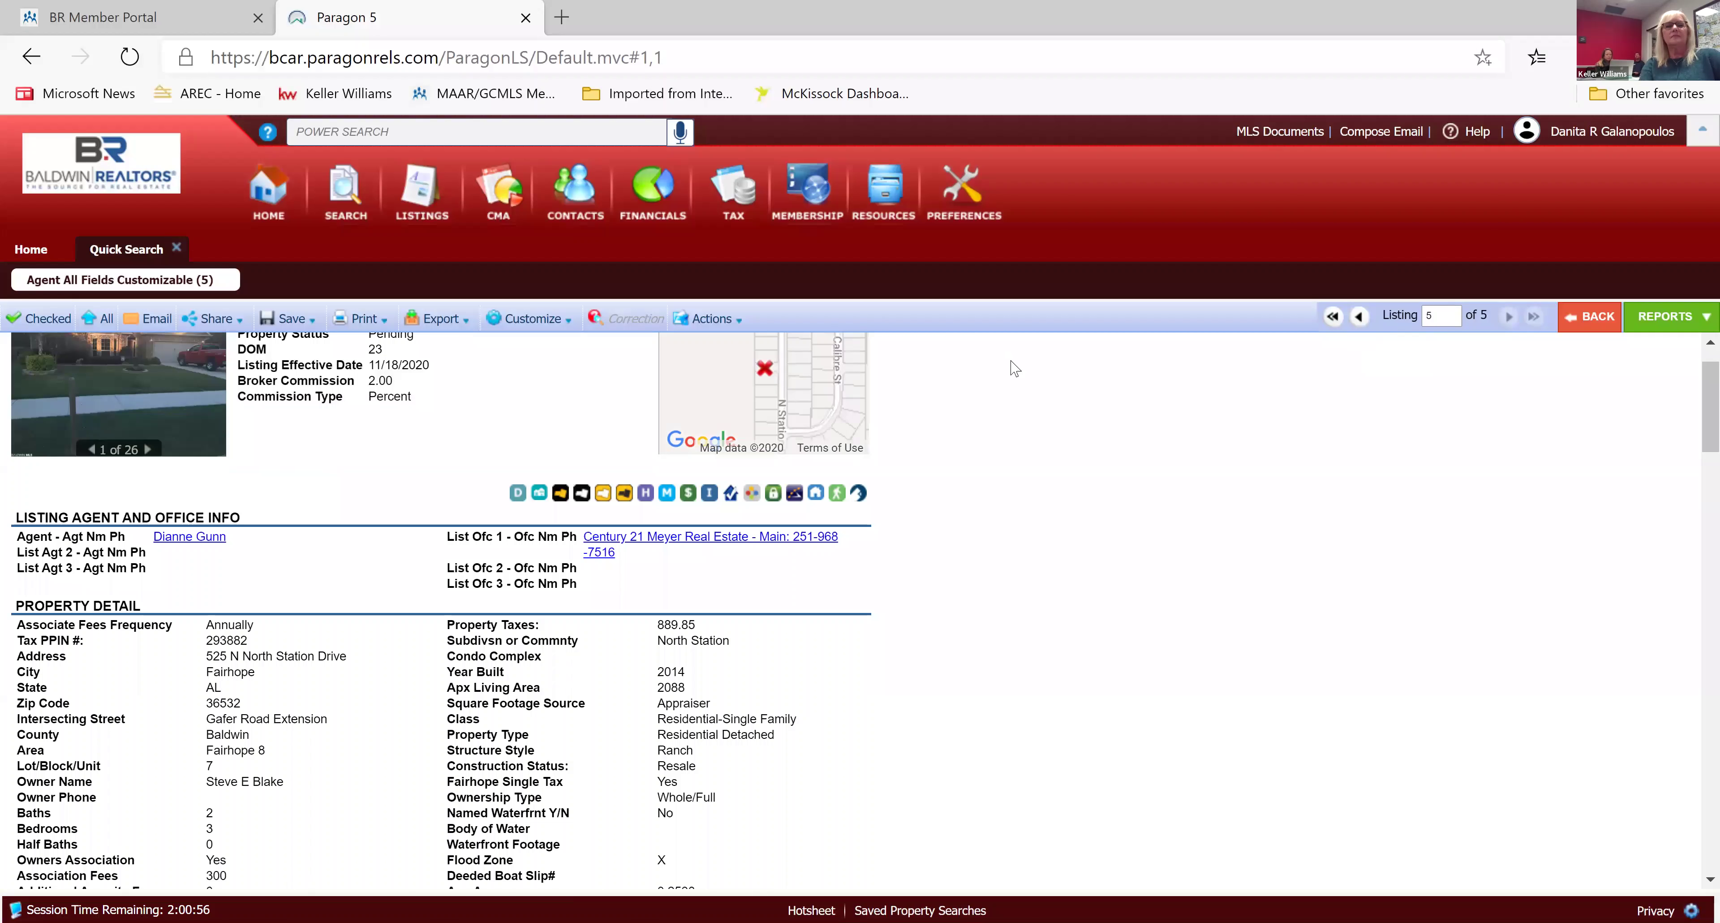
pyautogui.click(1592, 319)
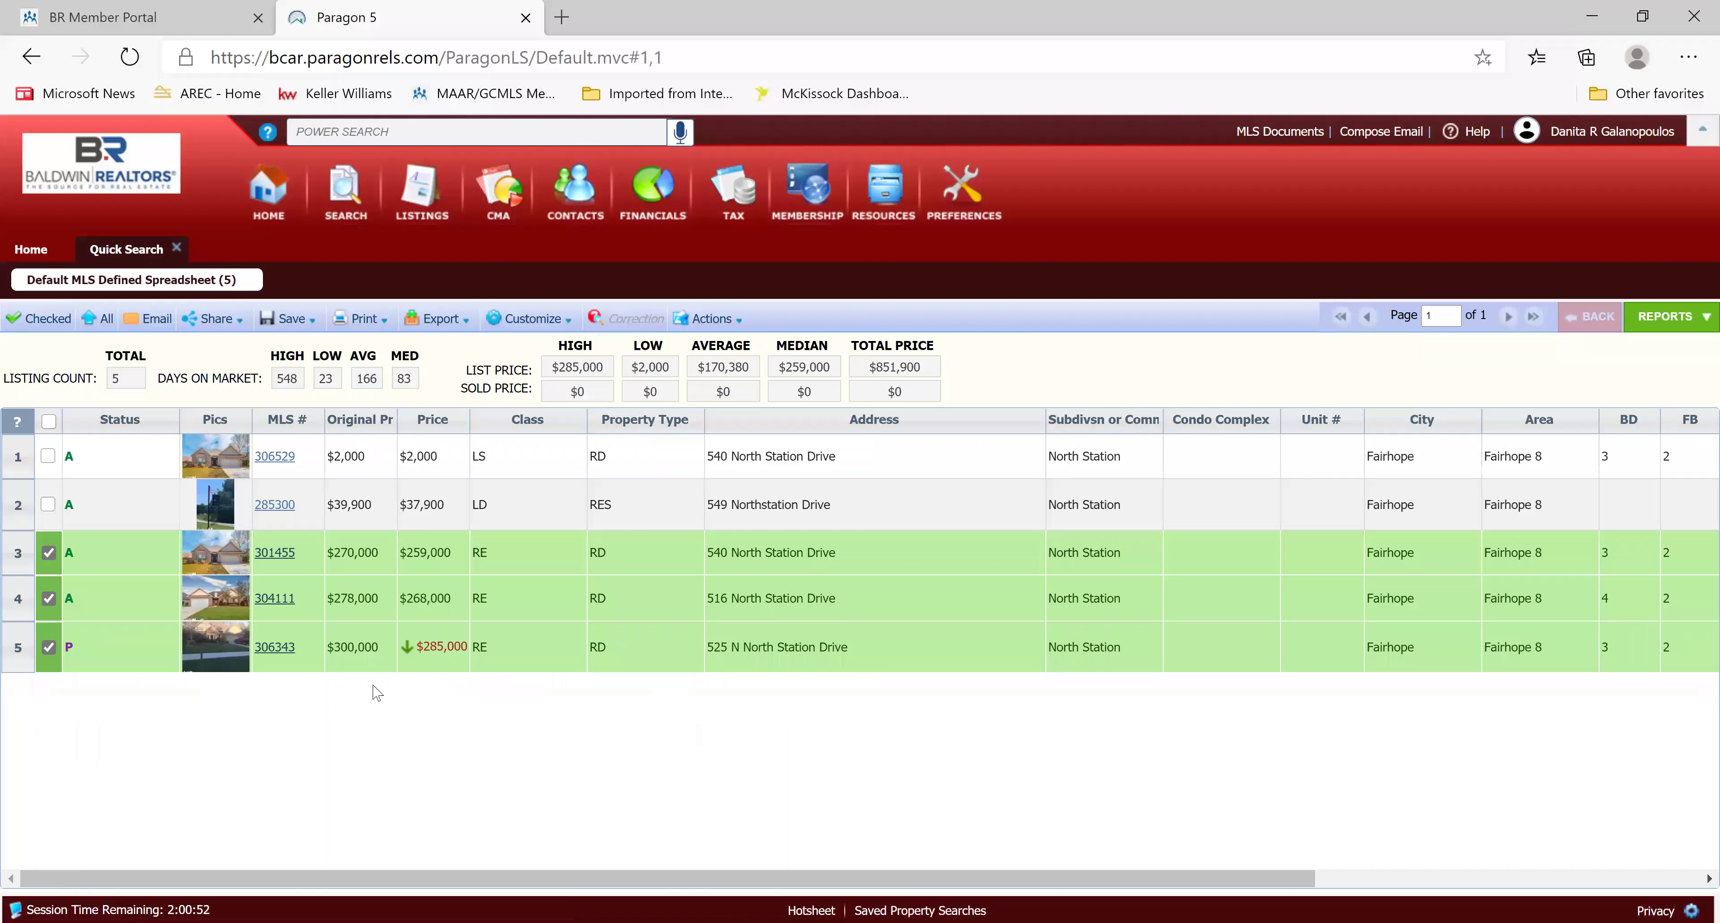
# Uncheck listing 301455, keeping 304111 and 306343 checked in the results.
pyautogui.click(49, 553)
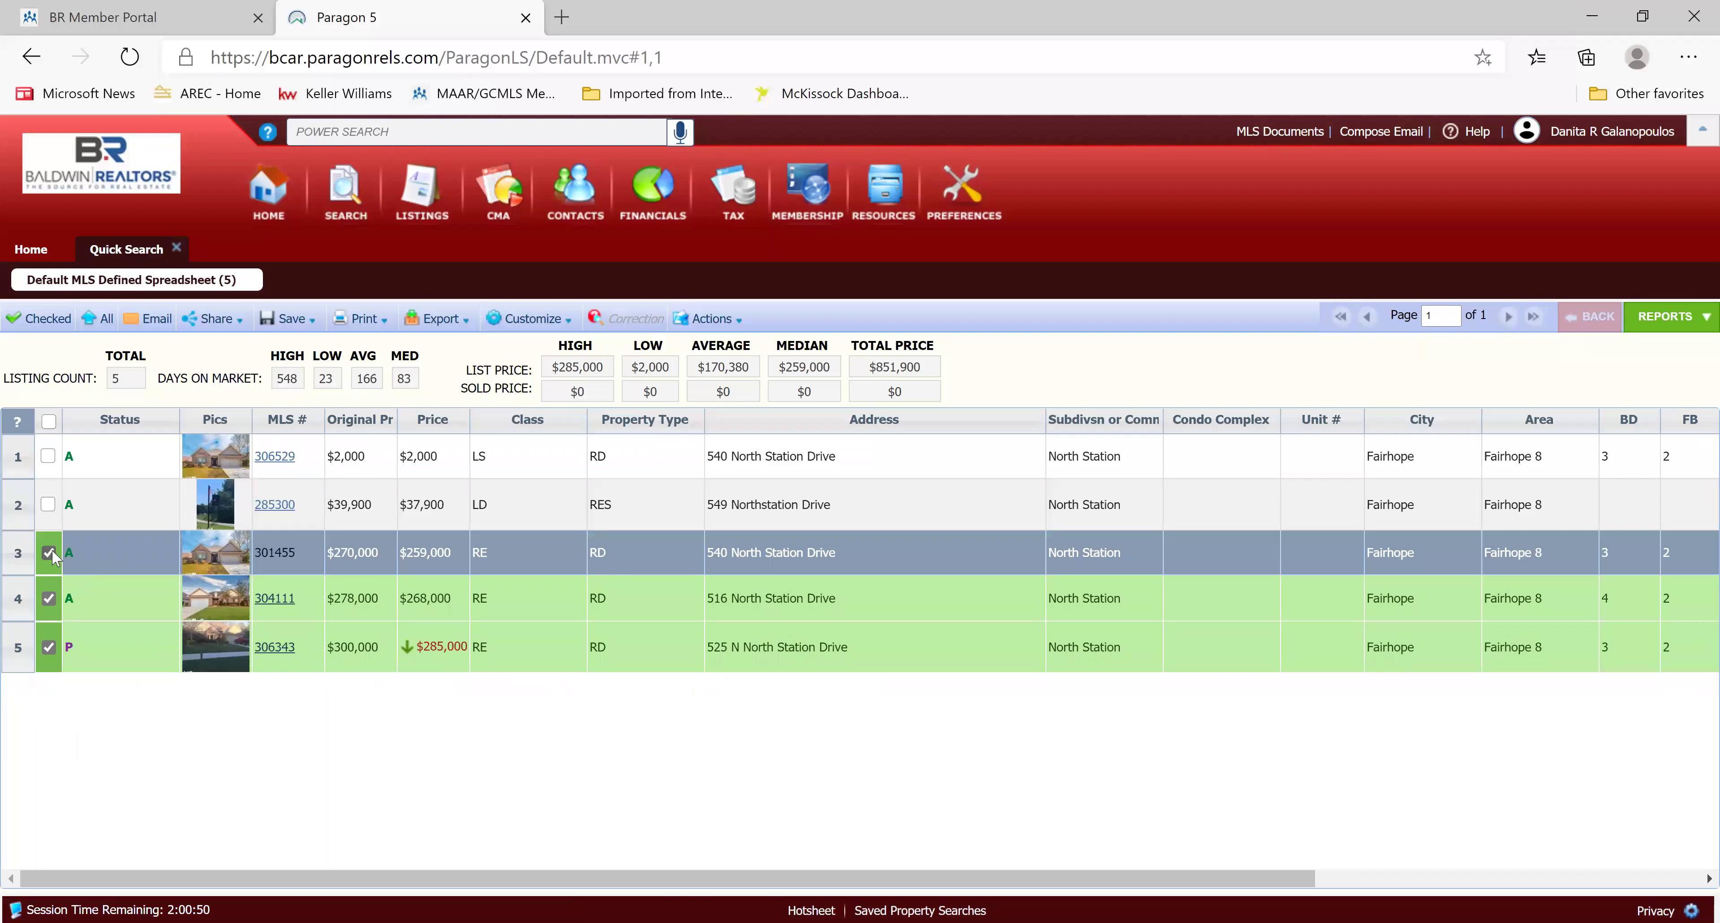
pyautogui.click(48, 597)
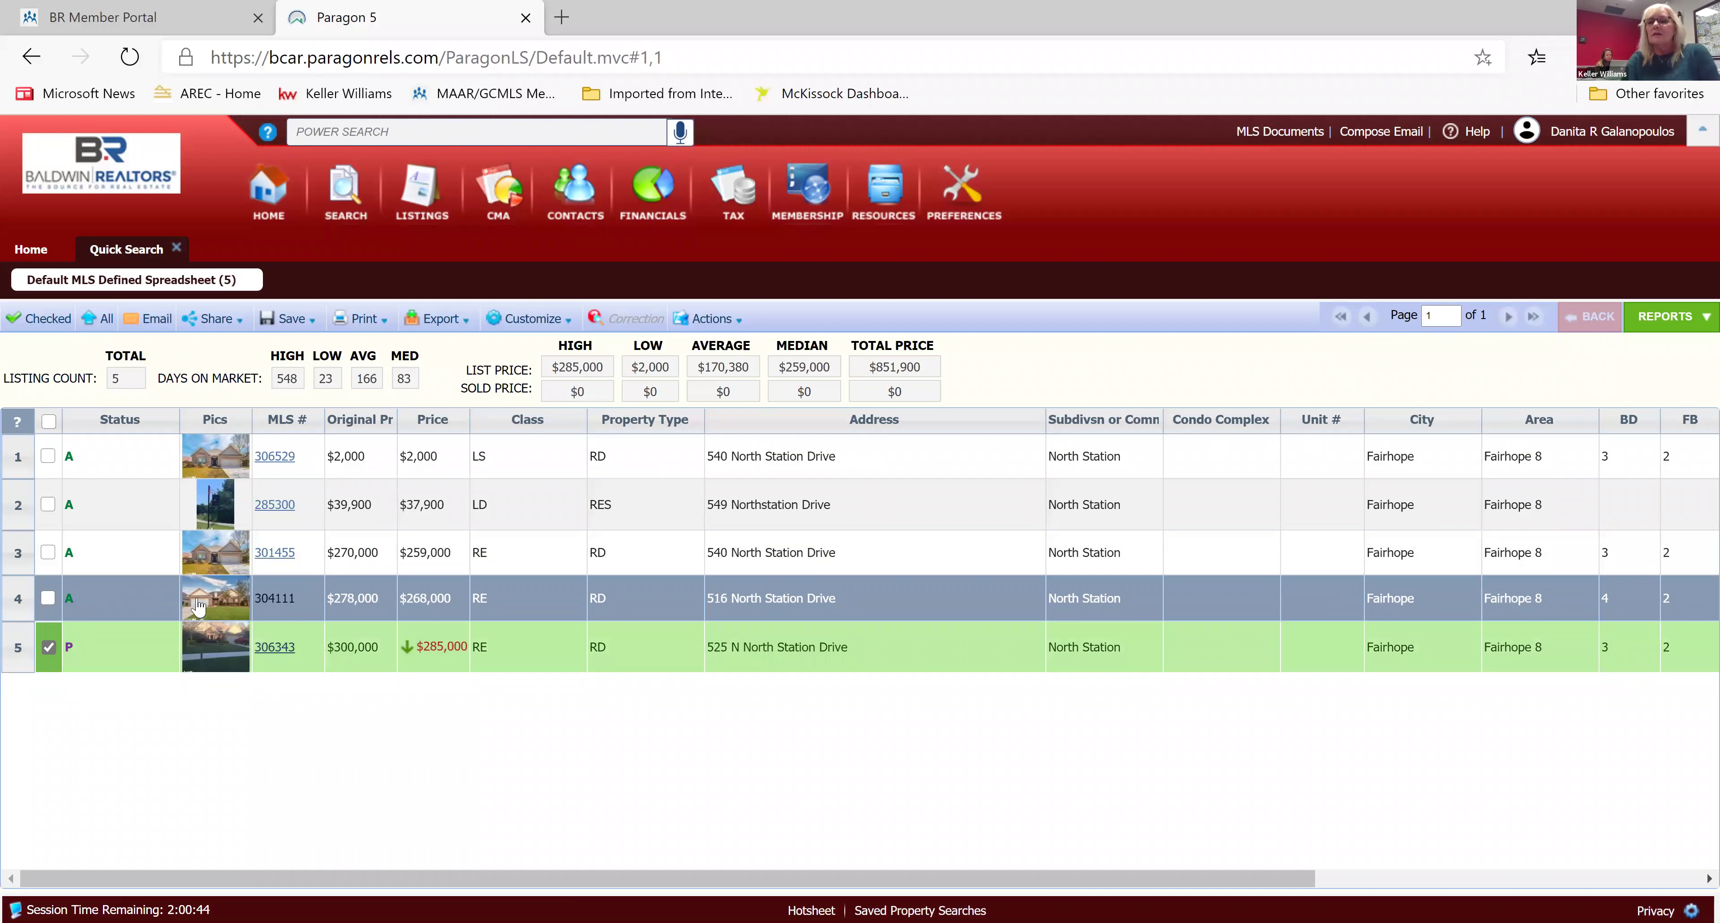
pyautogui.click(48, 598)
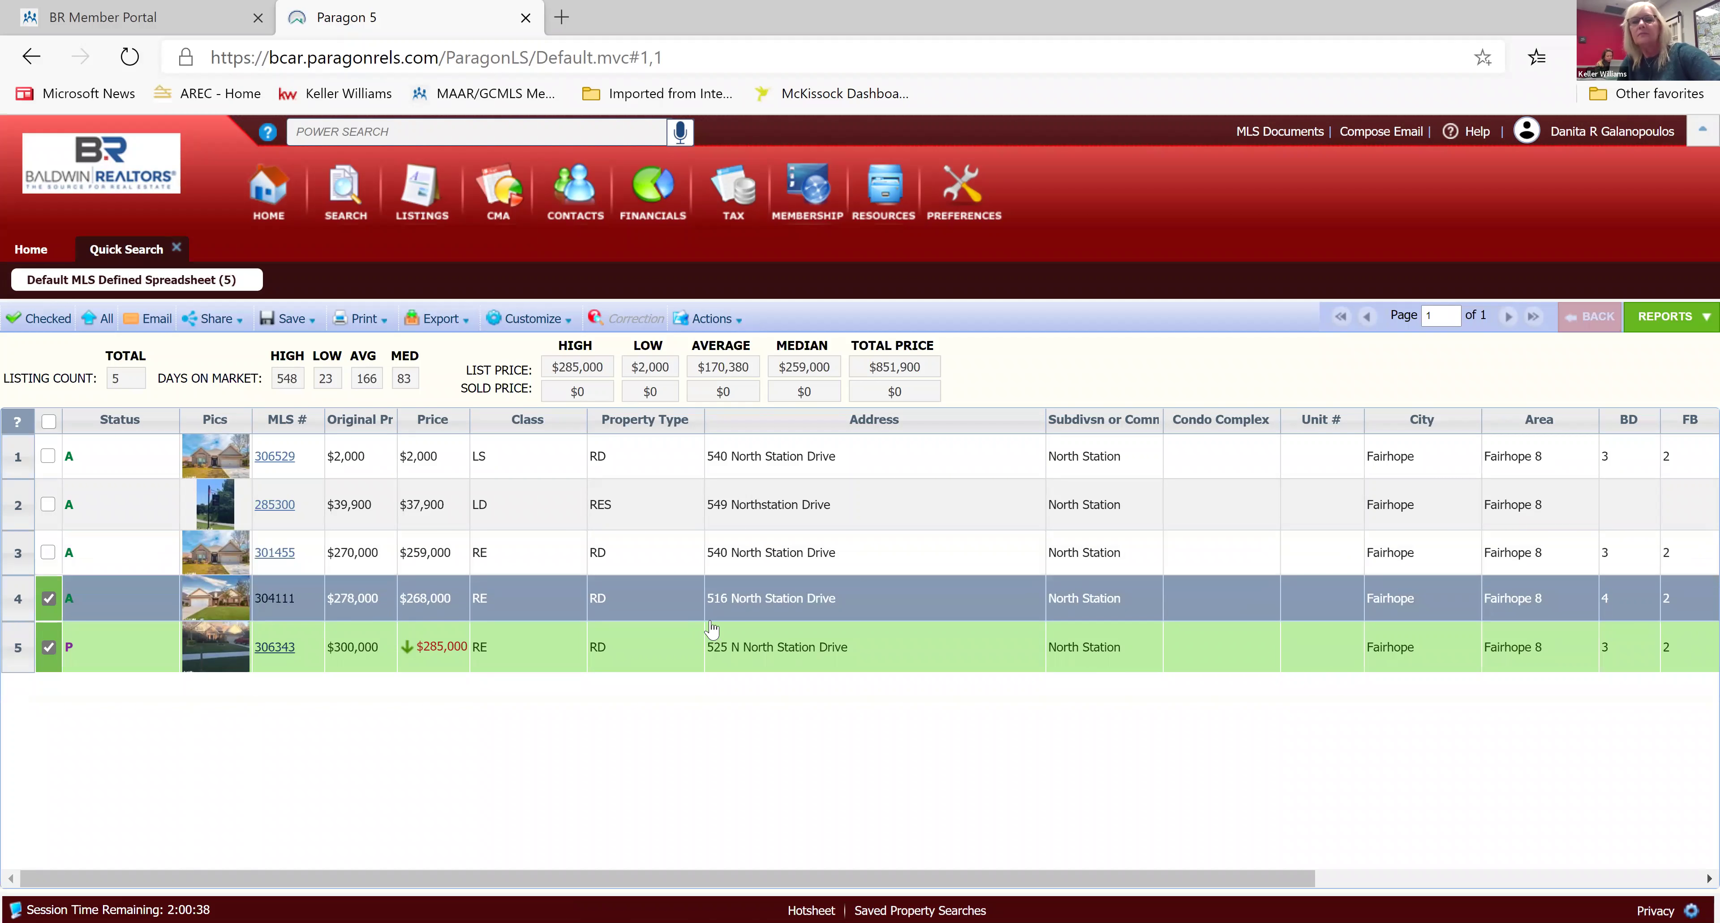
pyautogui.hscroll(5, 712, 628)
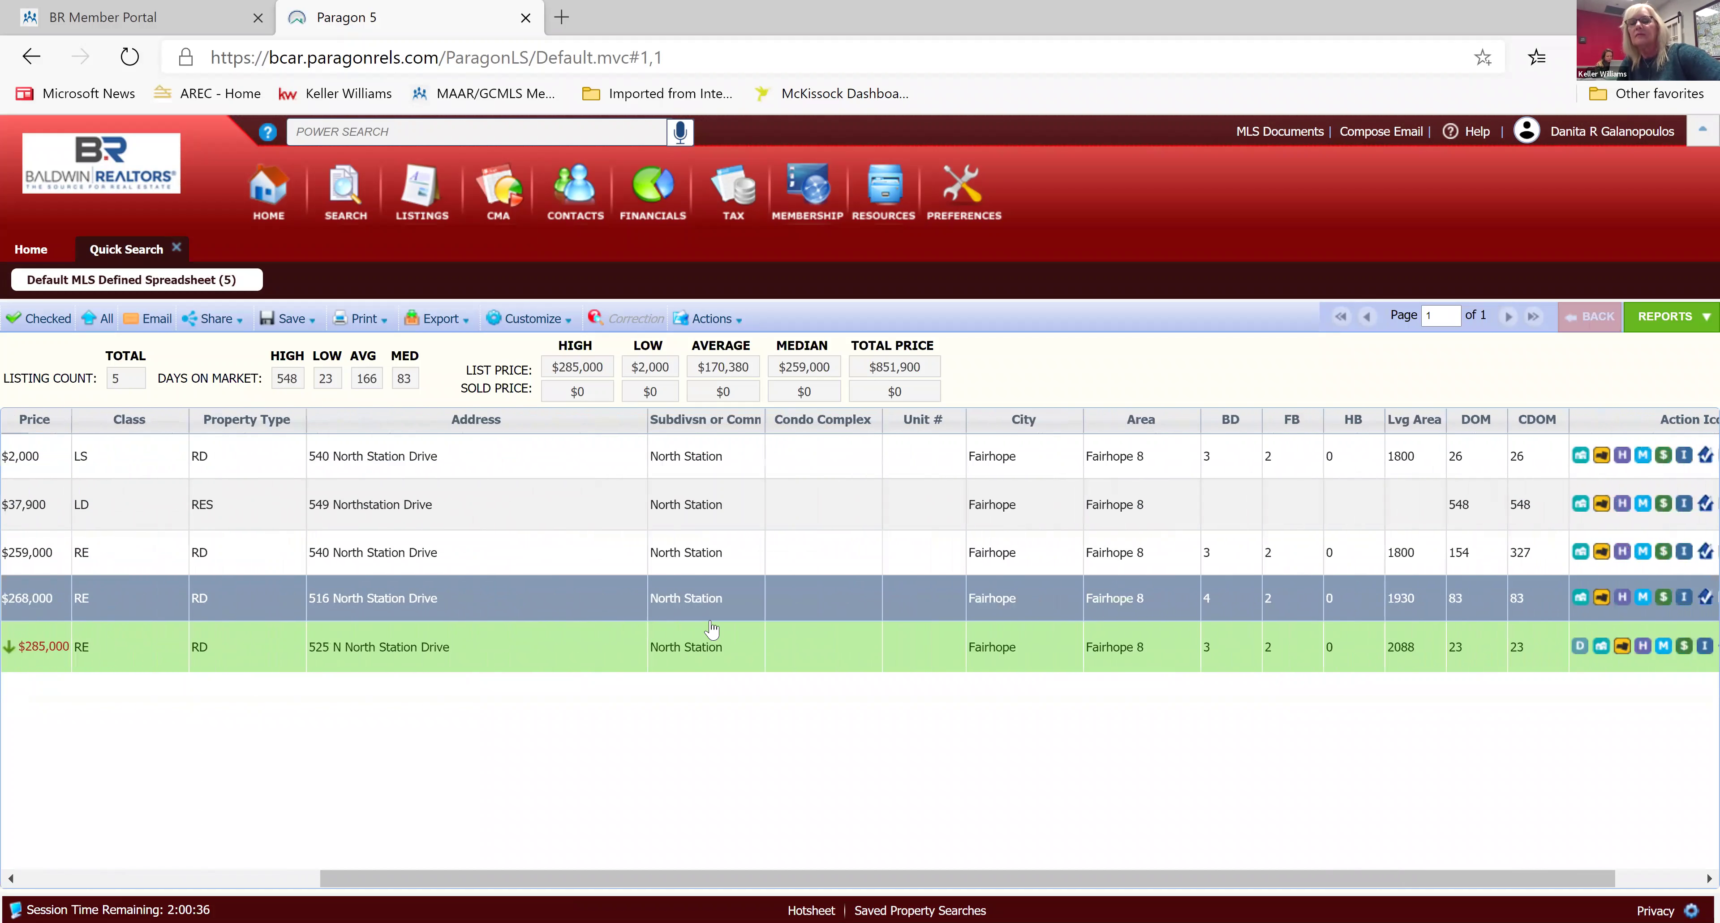
pyautogui.hscroll(2, 712, 627)
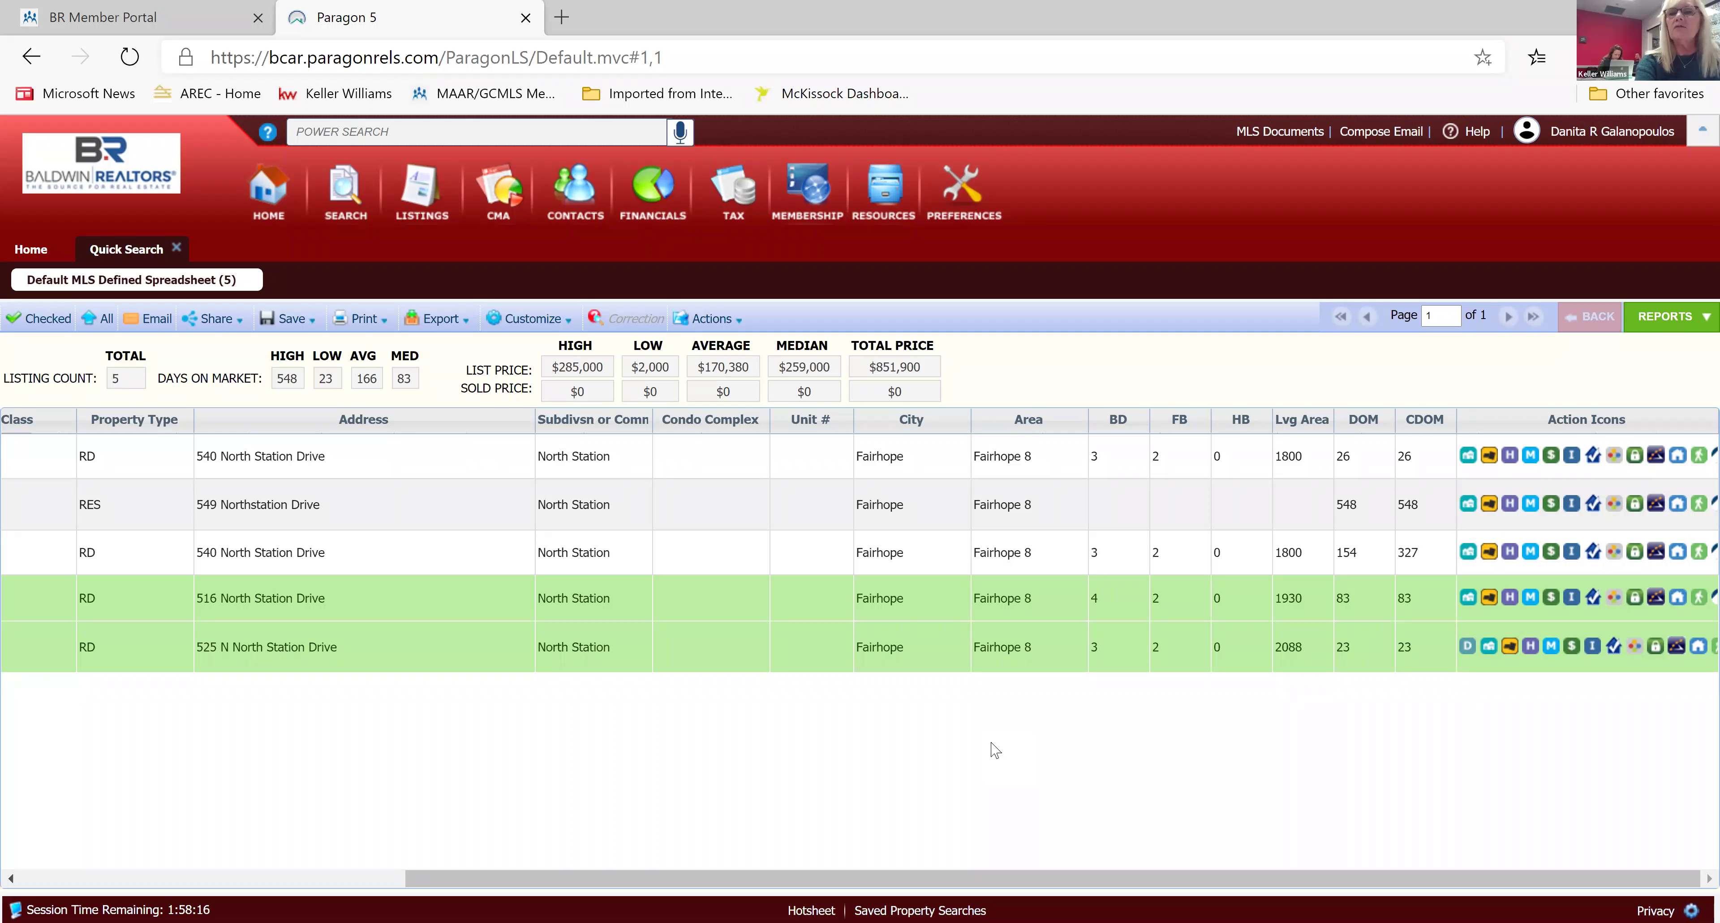
pyautogui.hscroll(-5, 995, 749)
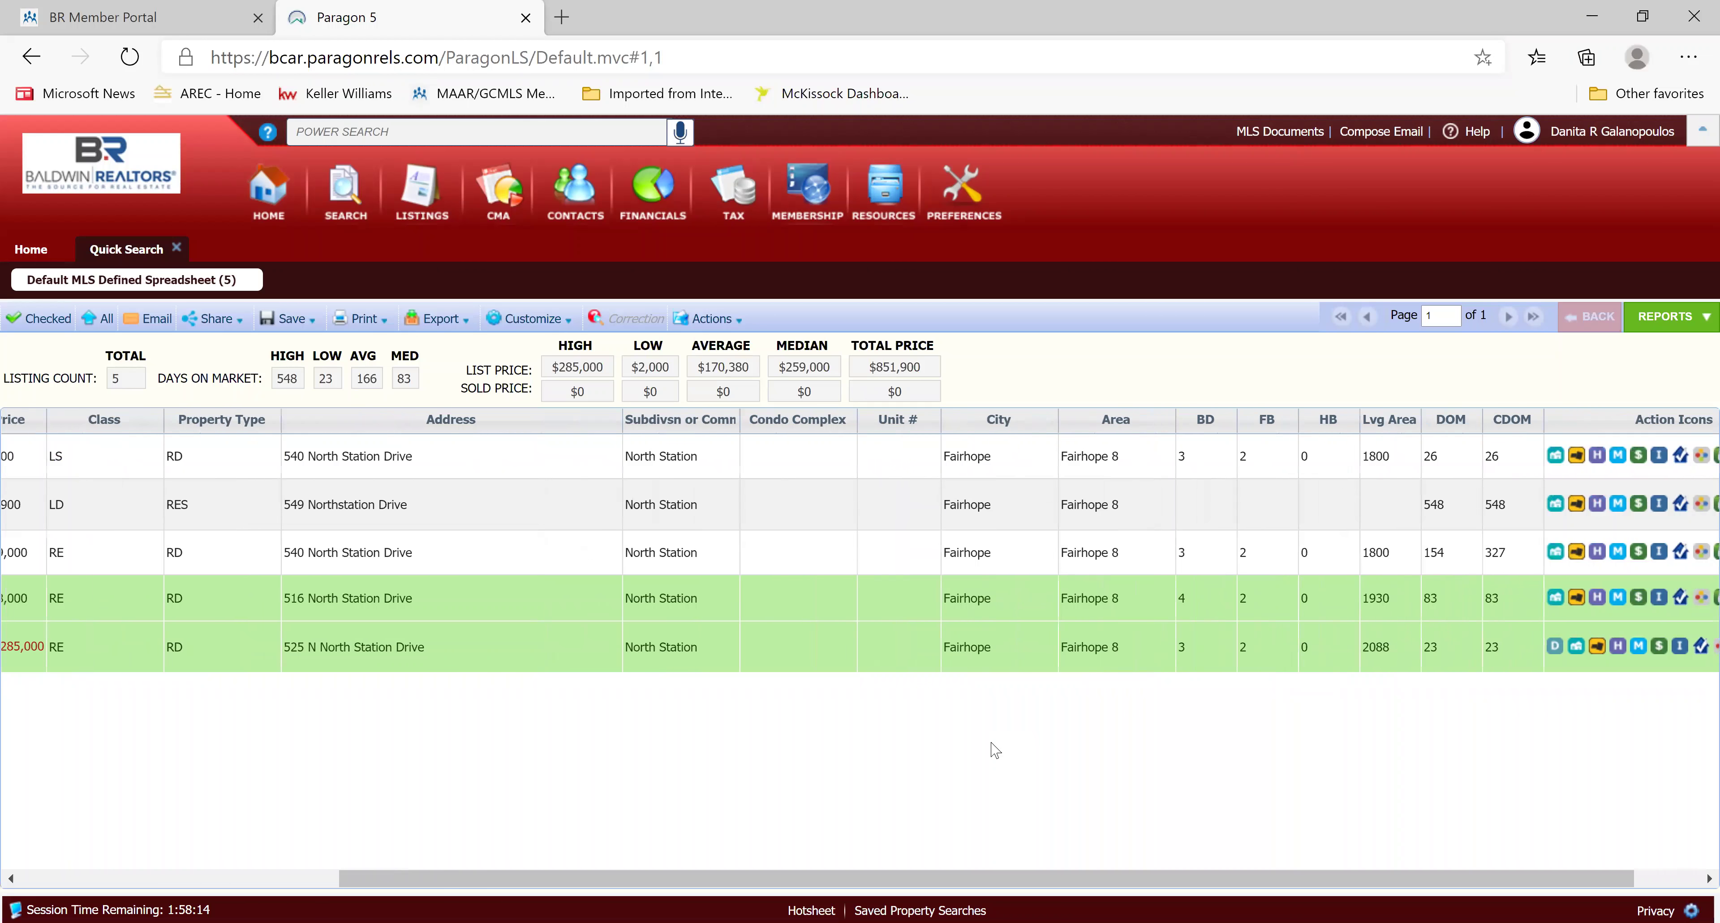
pyautogui.hscroll(-1, 995, 749)
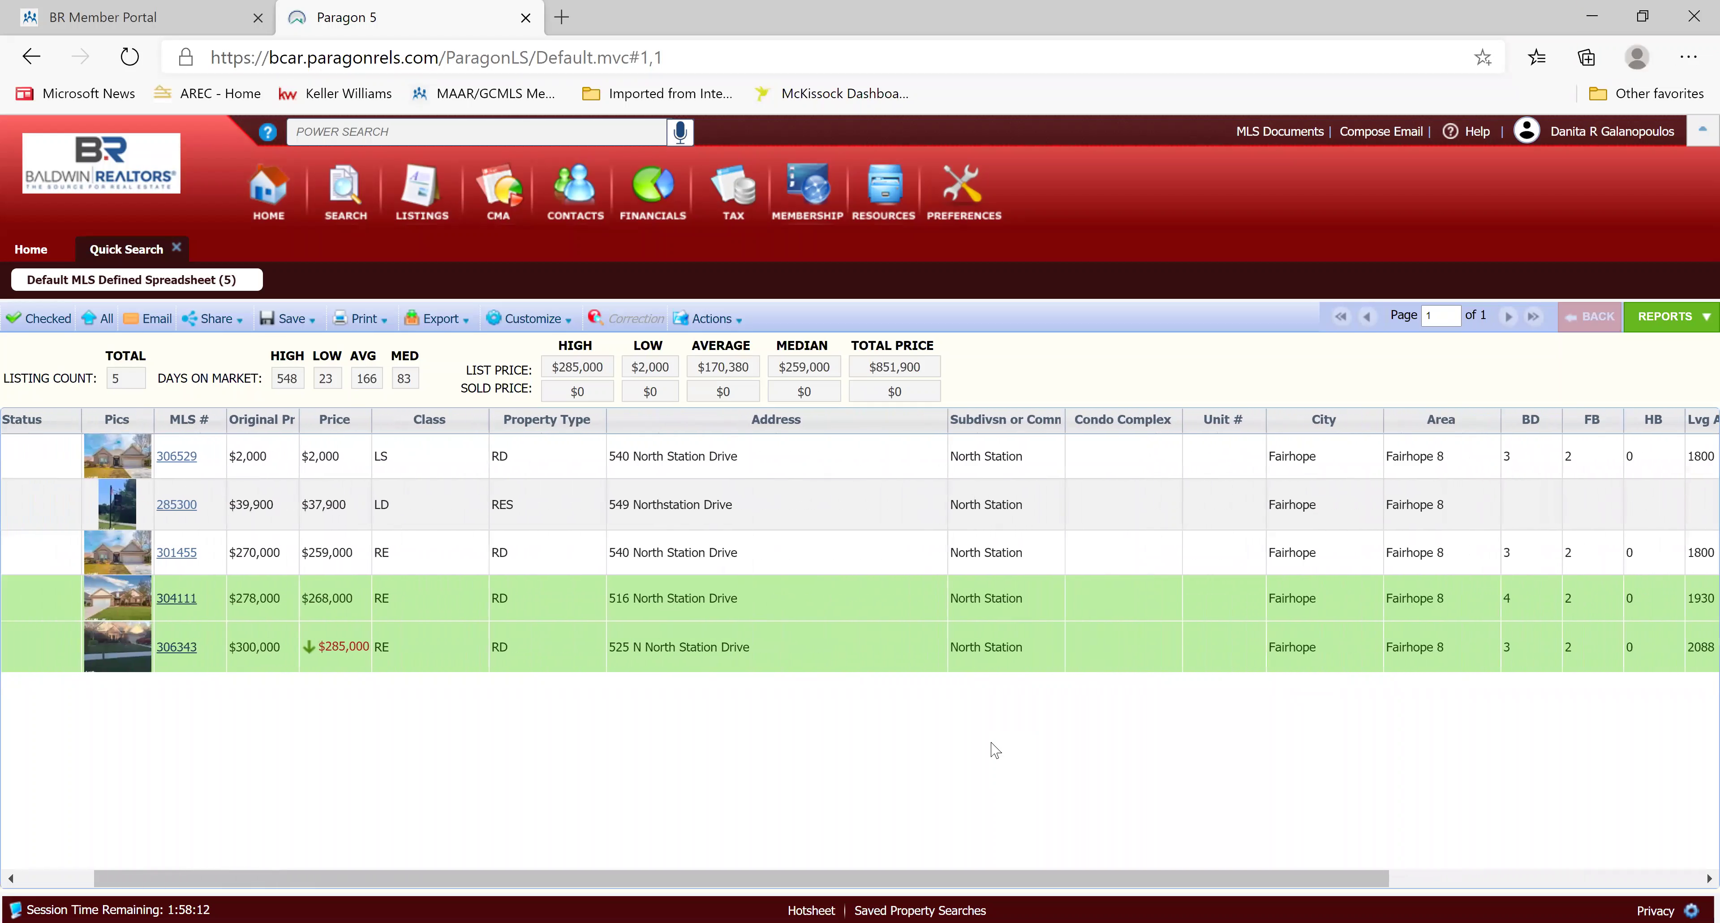
pyautogui.hscroll(-1, 995, 749)
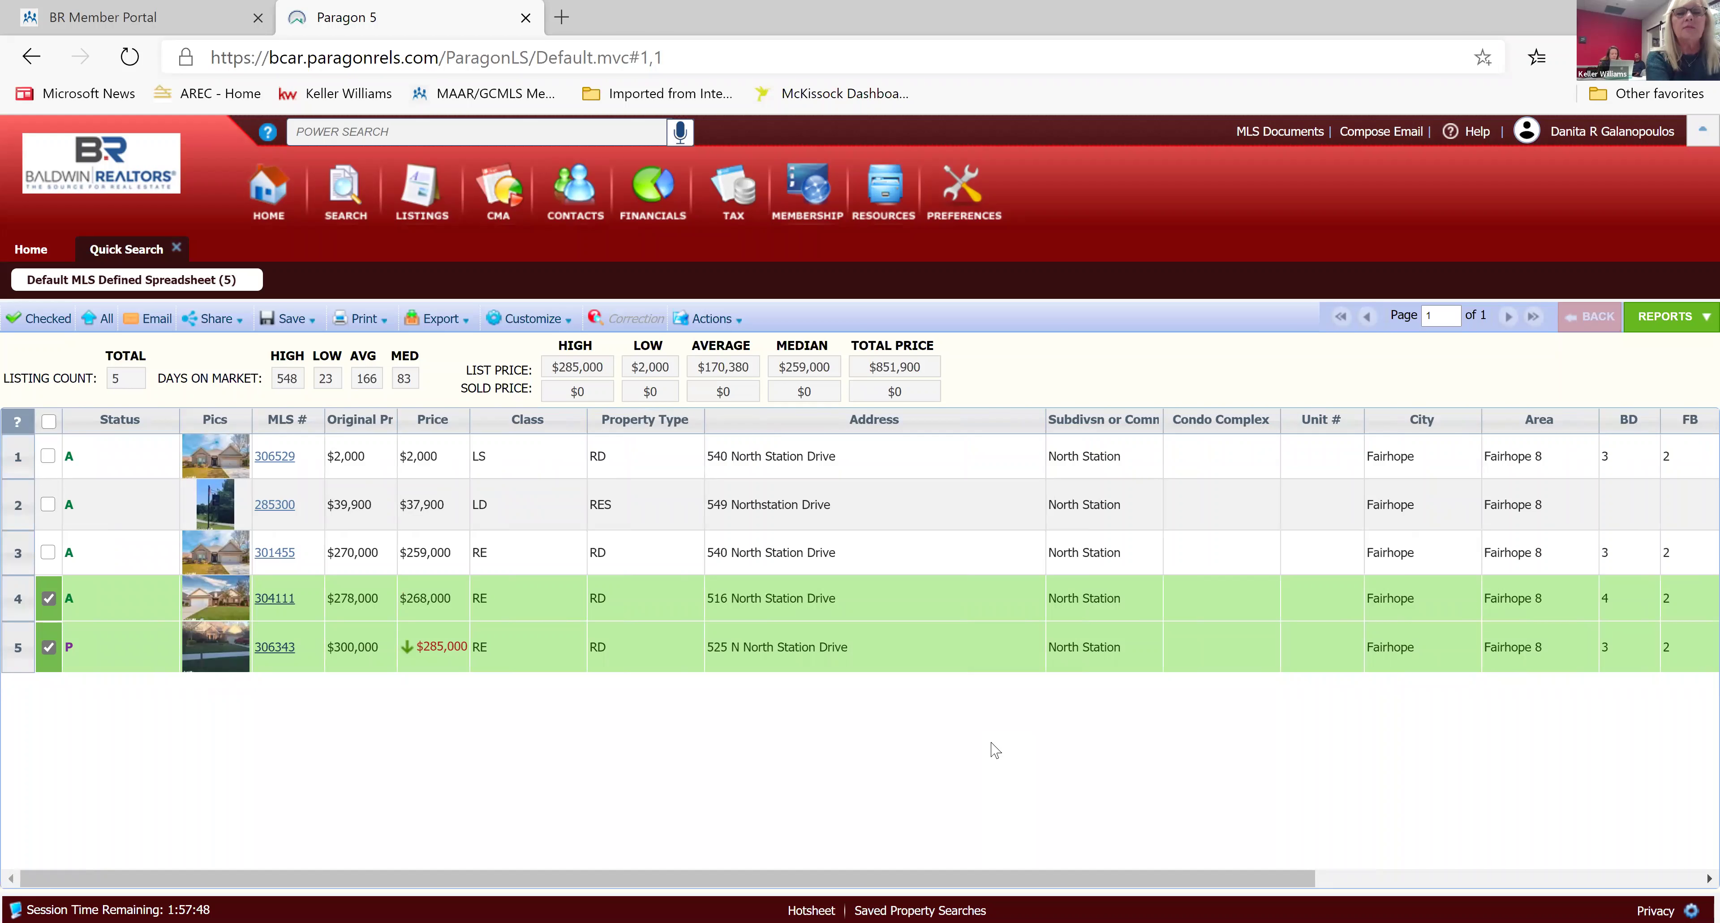
pyautogui.hscroll(1, 996, 750)
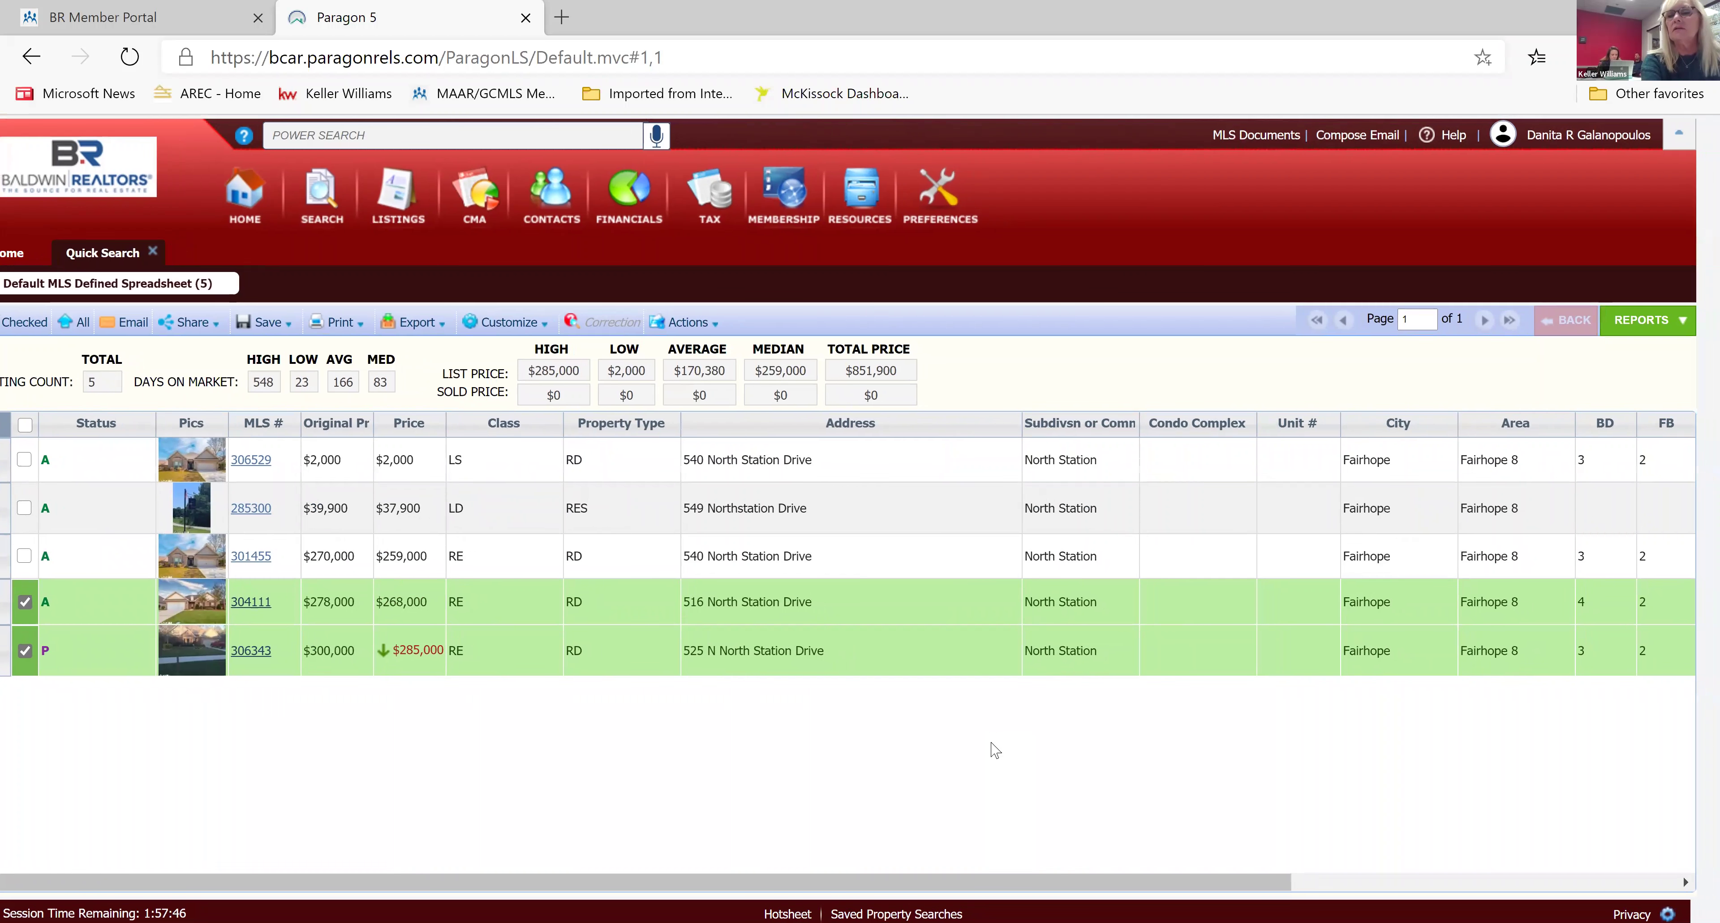
pyautogui.hscroll(-1, 996, 751)
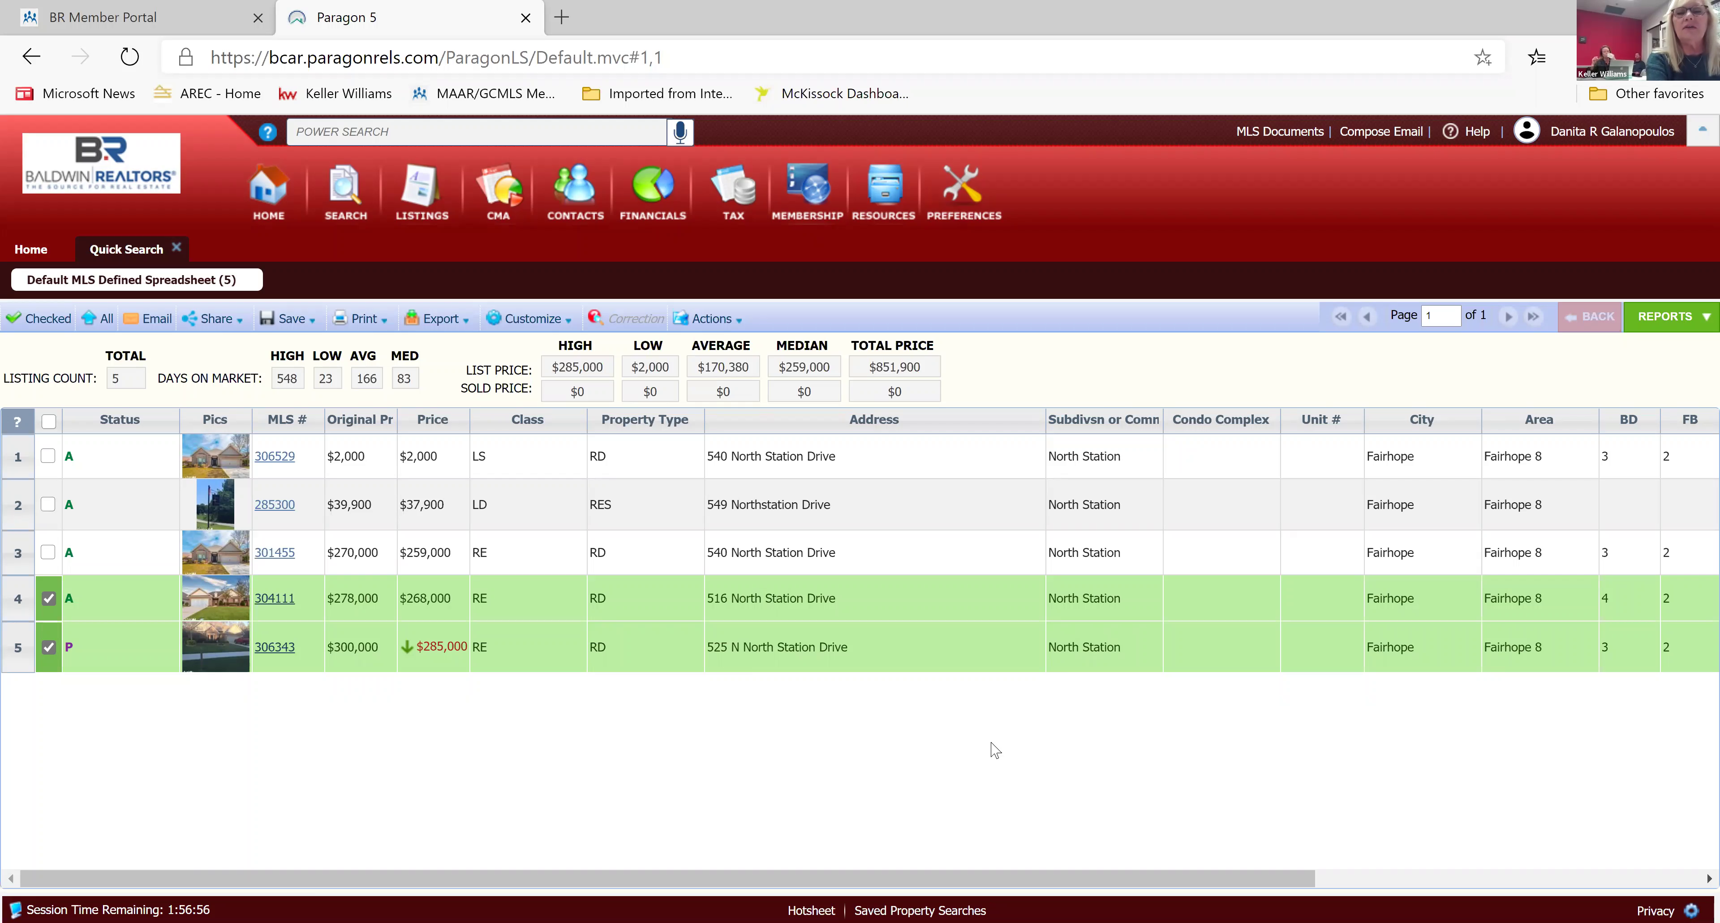
pyautogui.hscroll(1, 995, 749)
pyautogui.hscroll(5, 995, 749)
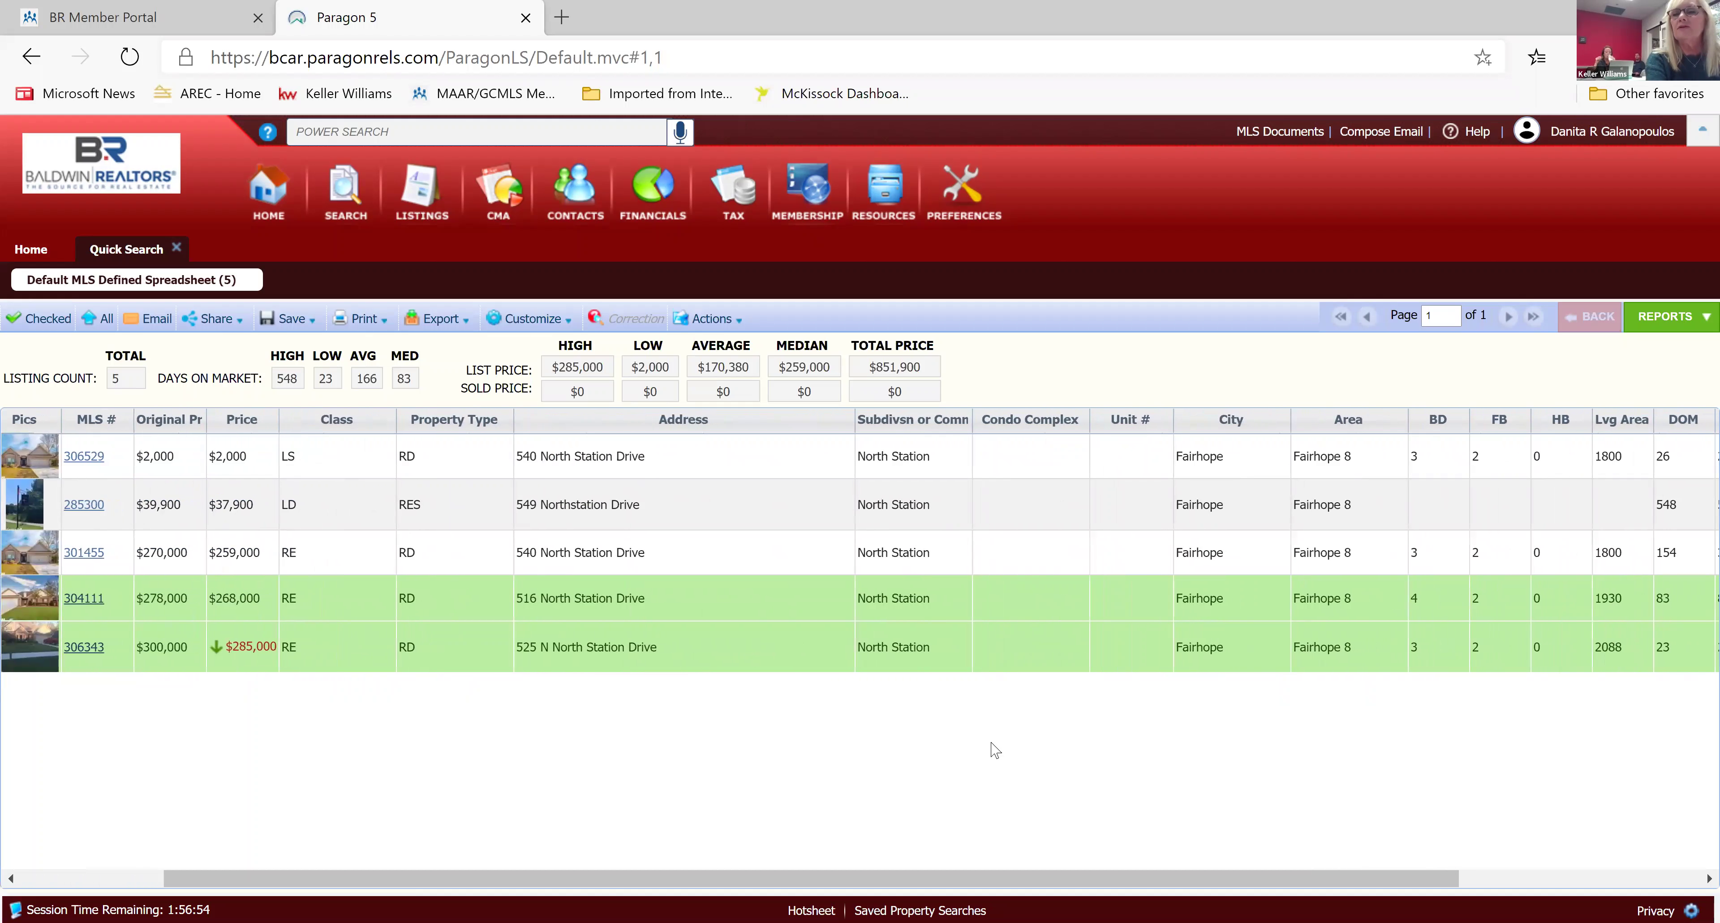
pyautogui.hscroll(-6, 995, 749)
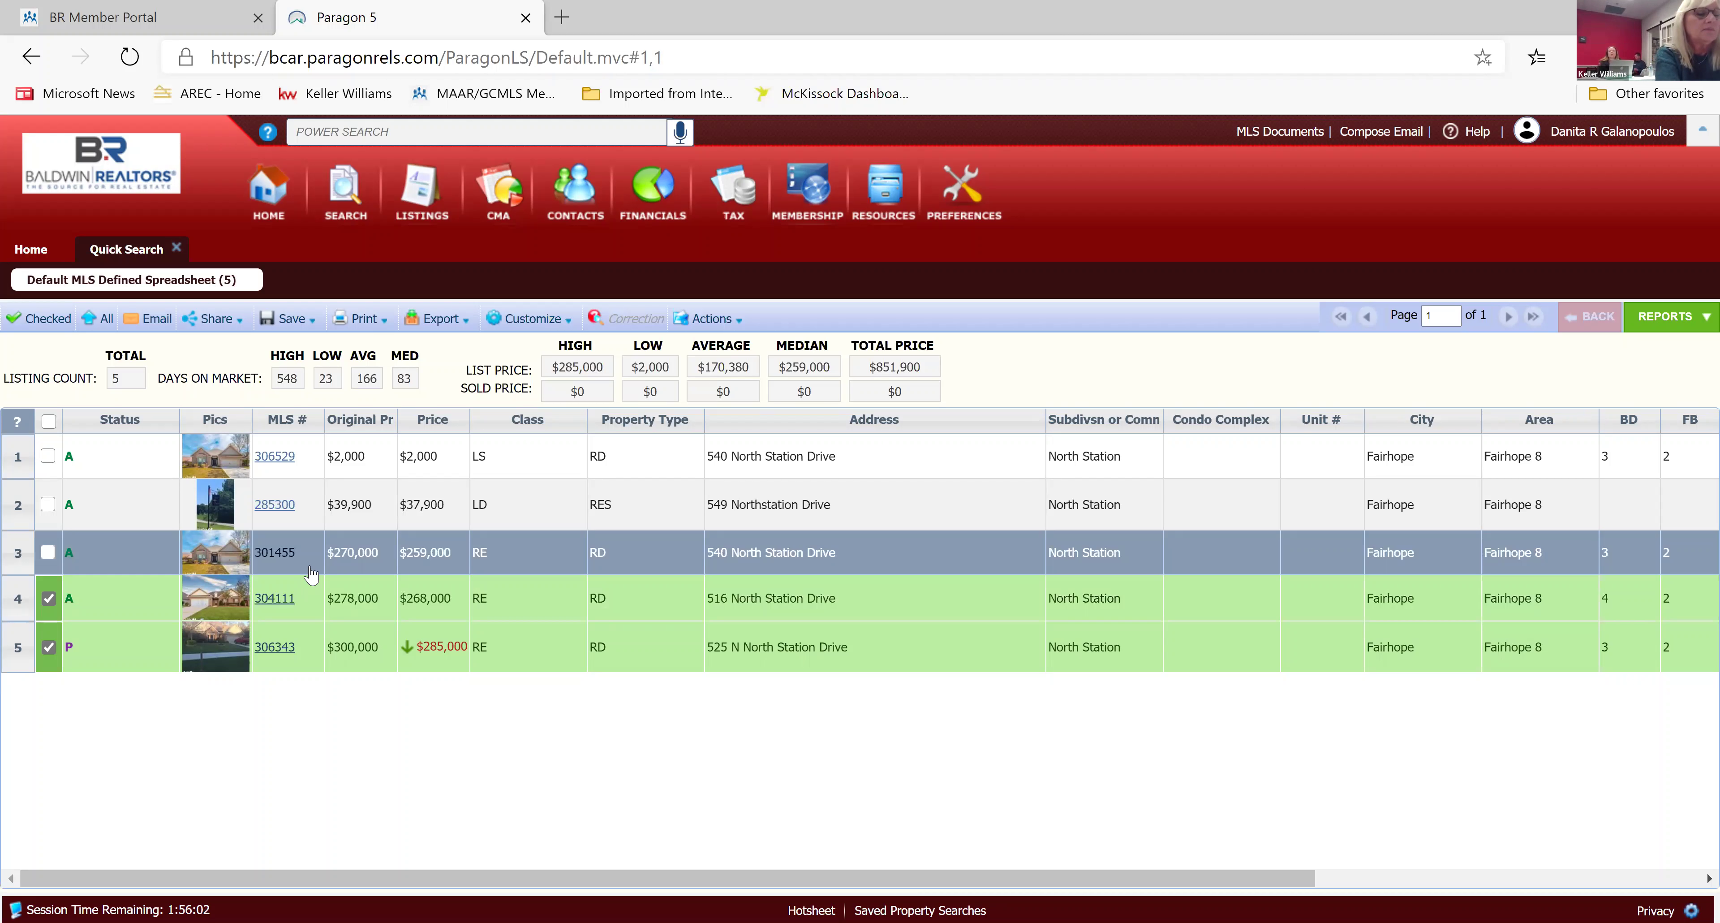
# Re-check listing 301455 and open its Agent All Fields Customizable detail report.
pyautogui.click(50, 555)
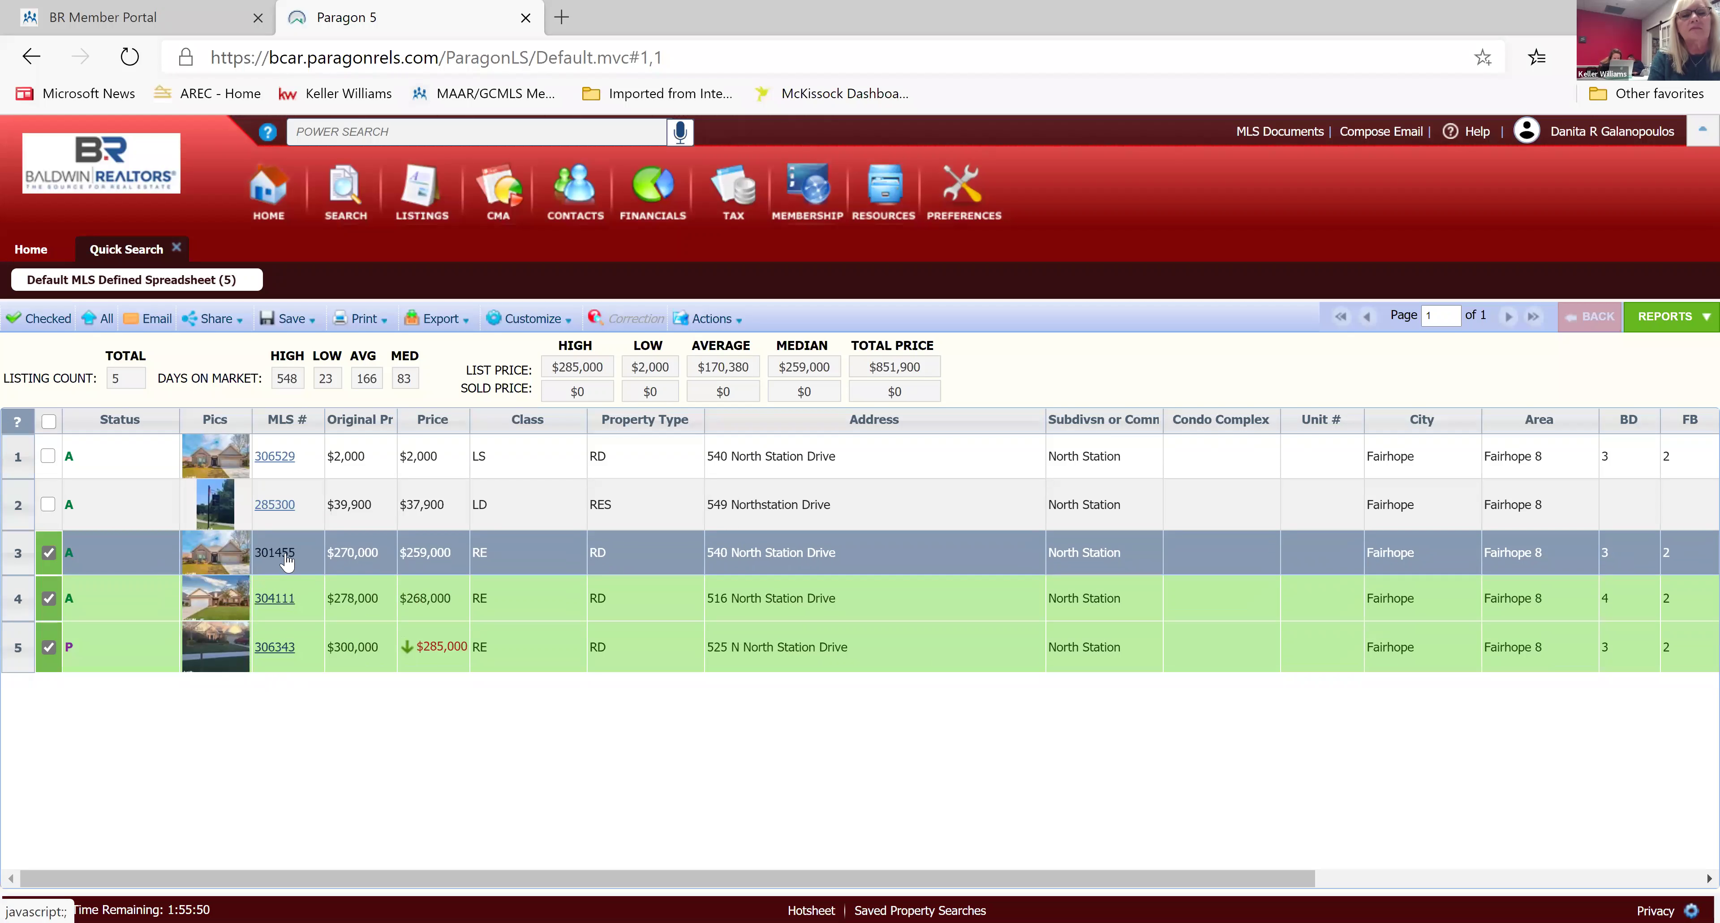
pyautogui.click(285, 559)
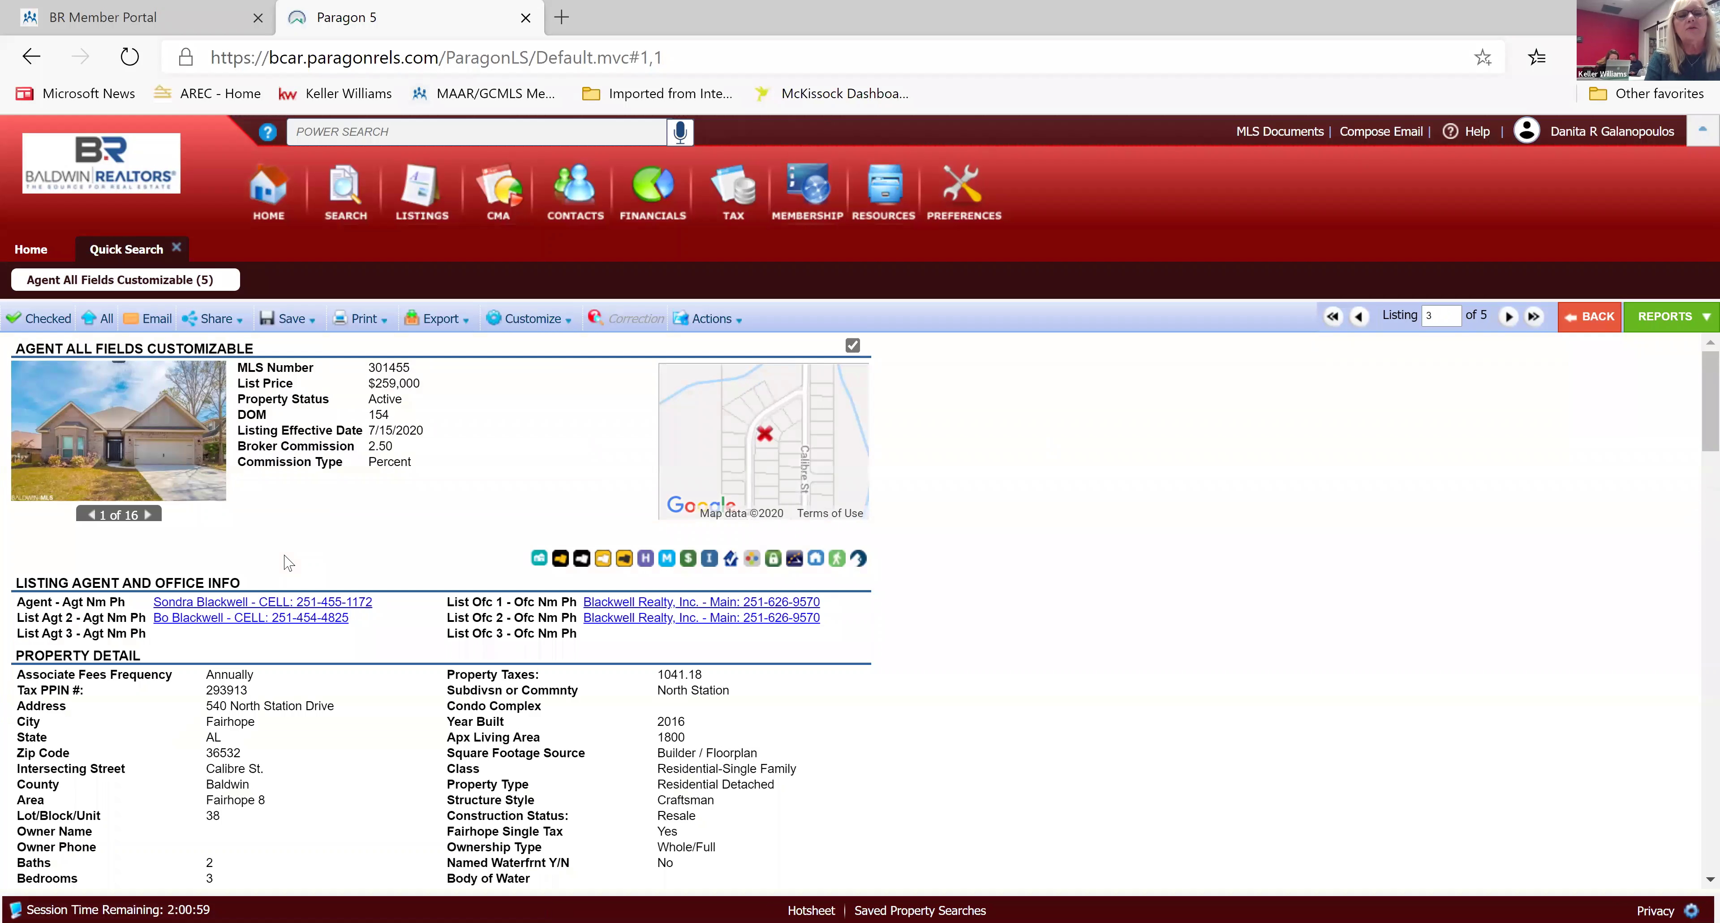
pyautogui.scroll(-1, 288, 563)
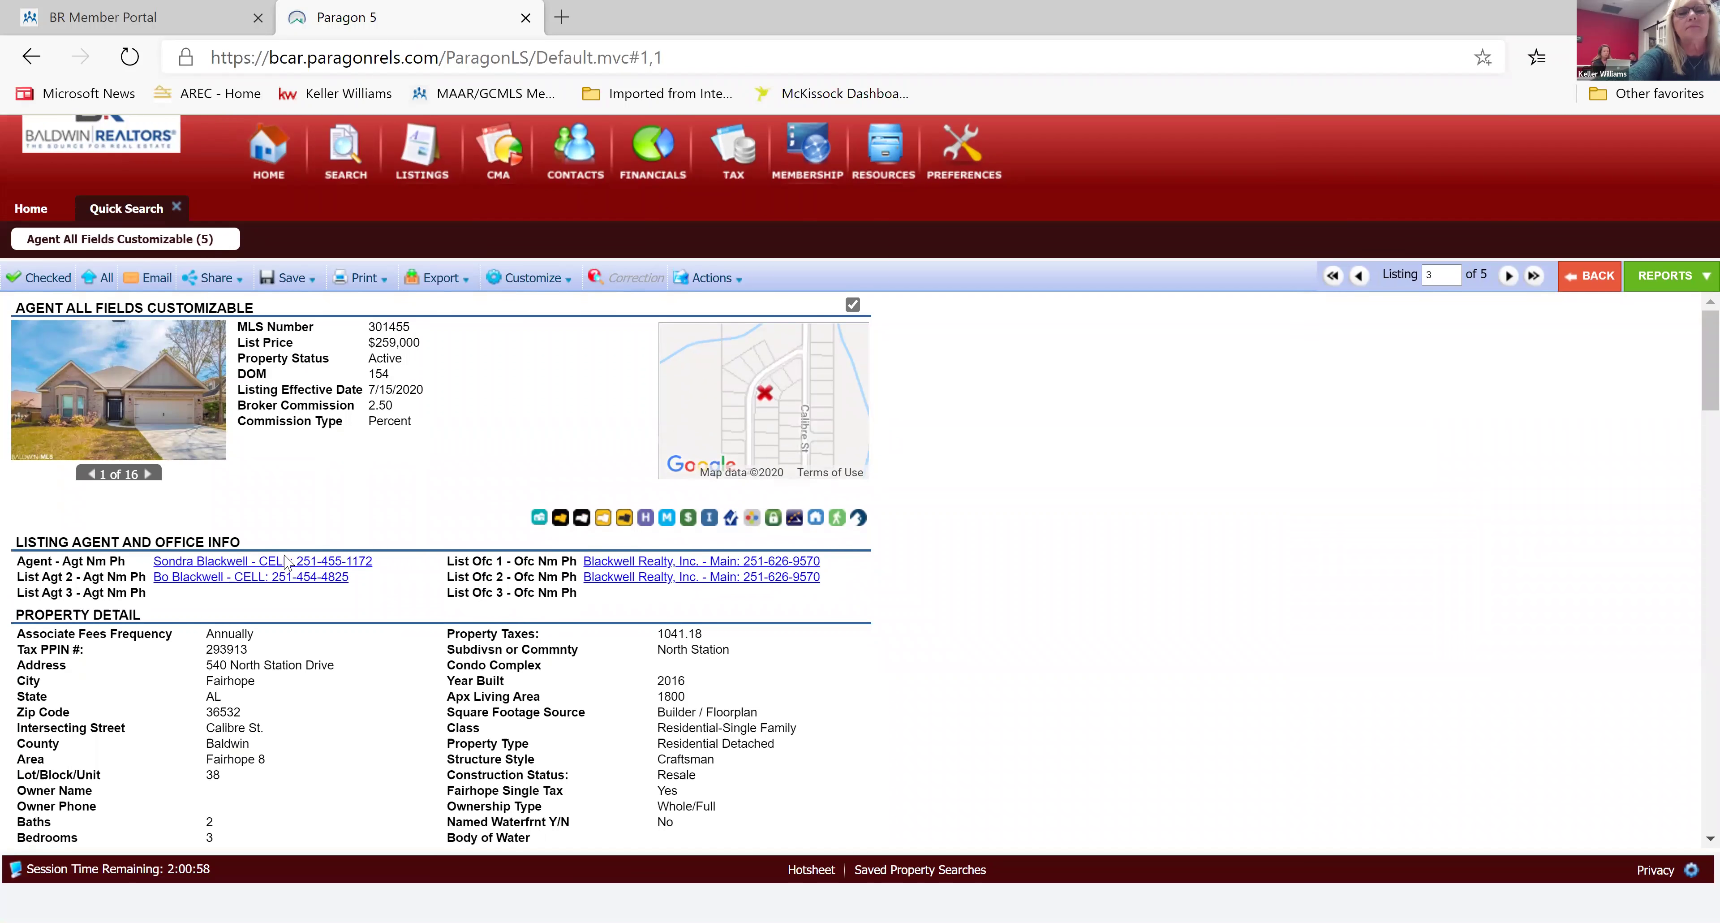
pyautogui.scroll(1, 286, 561)
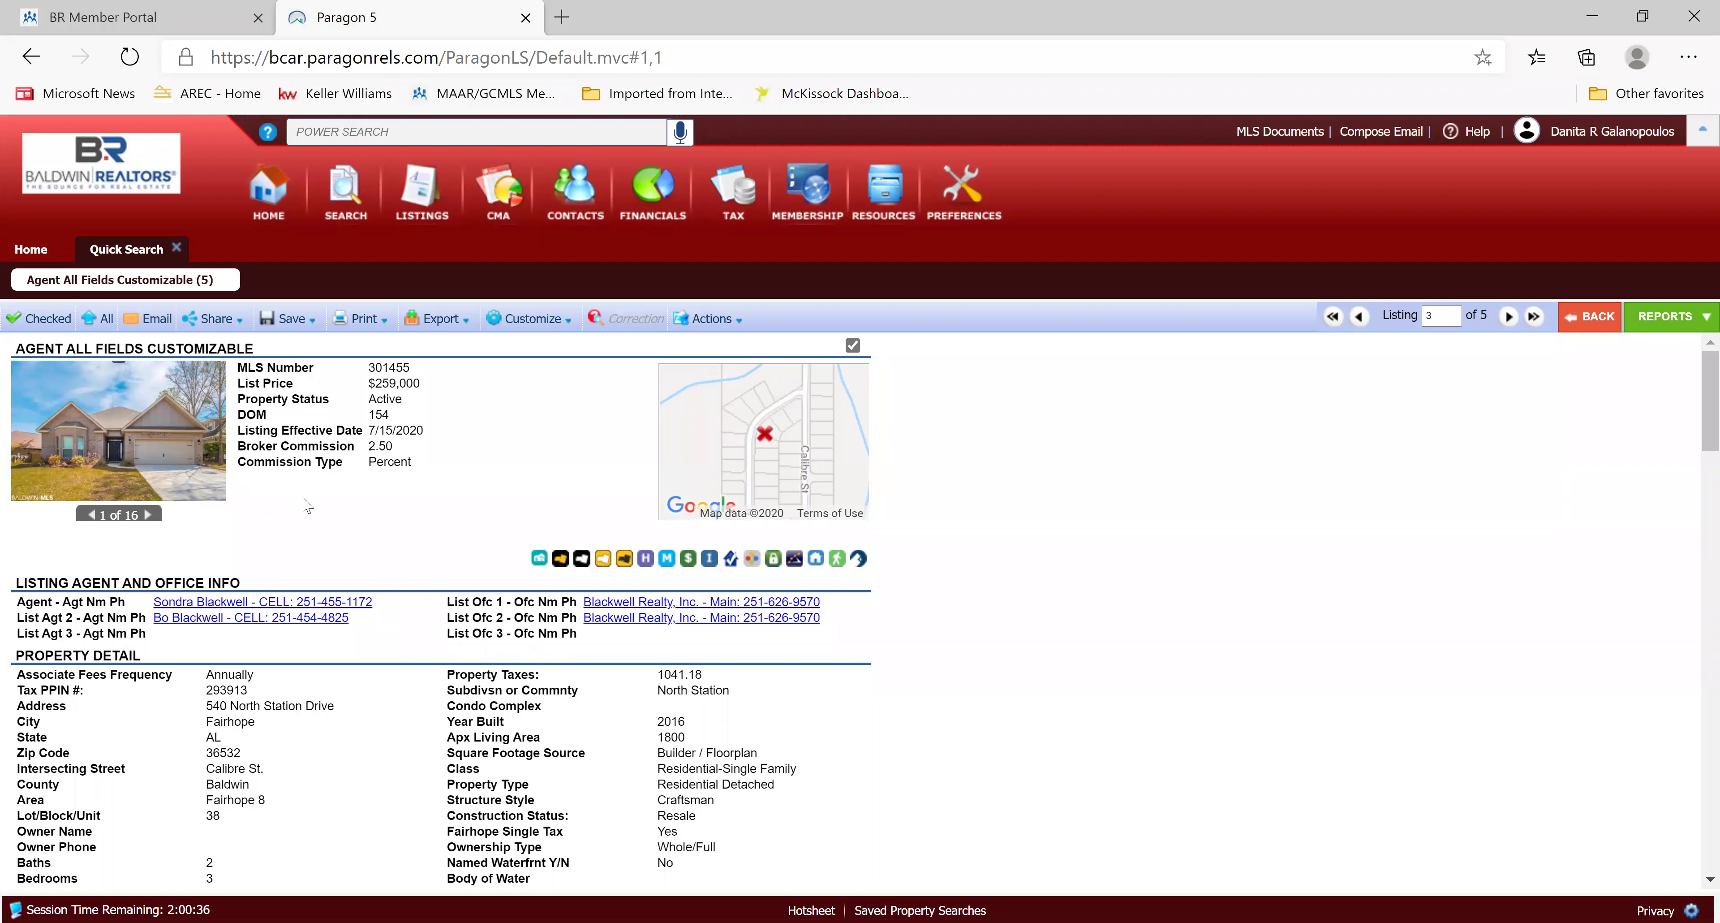
pyautogui.click(646, 559)
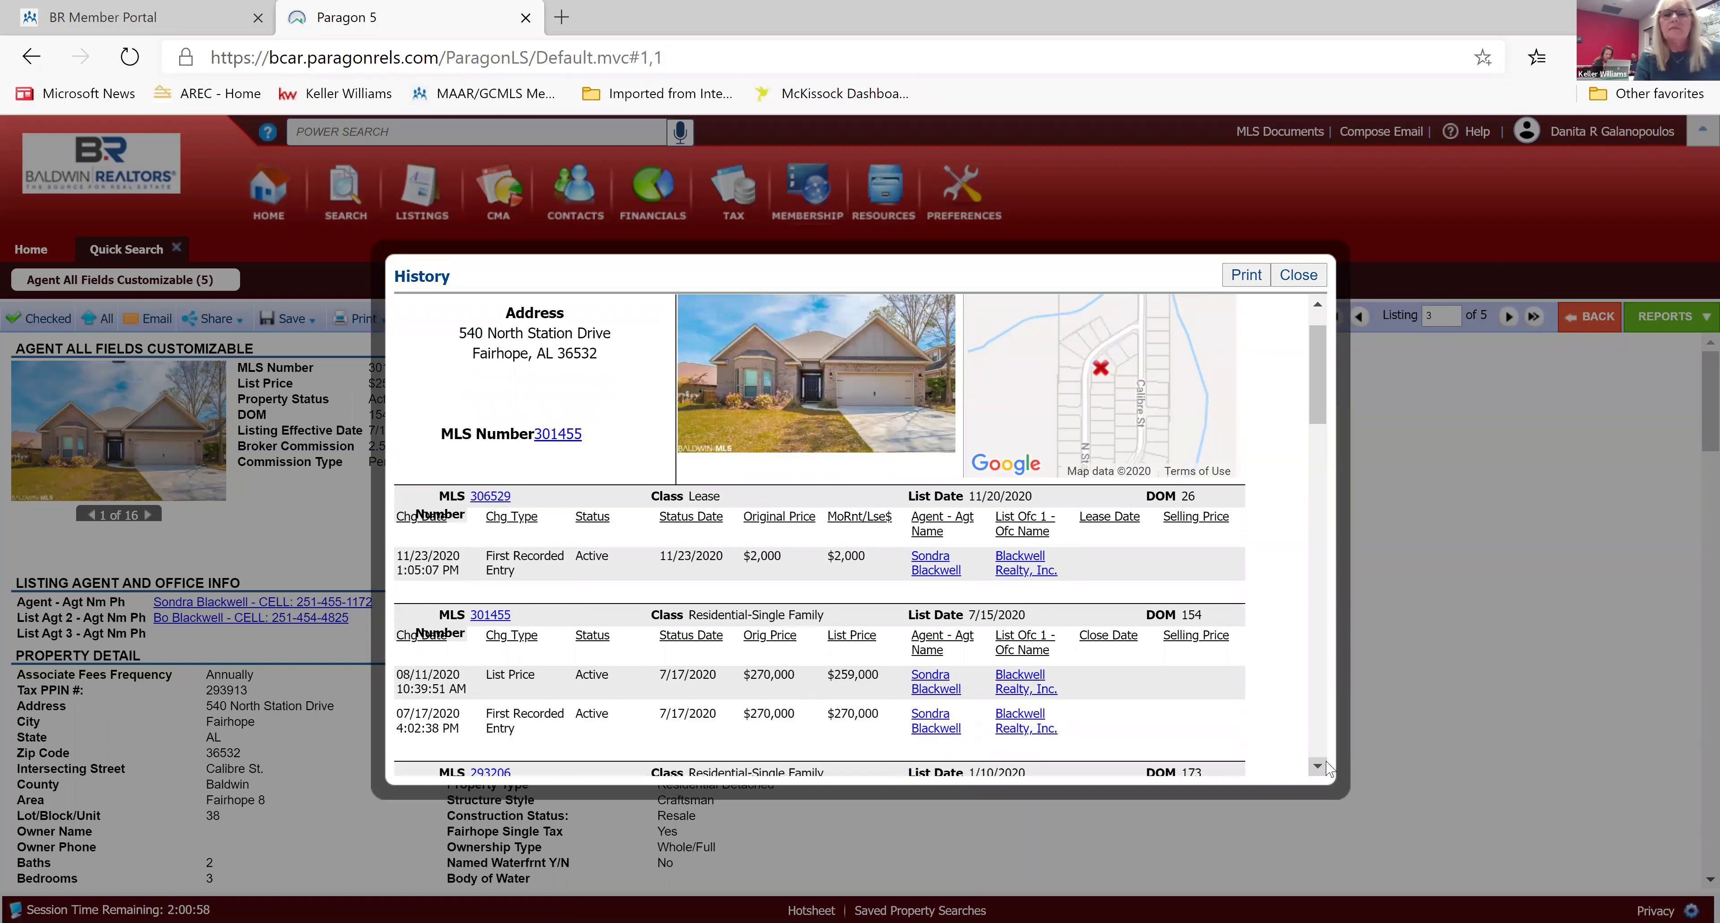
pyautogui.scroll(-2, 1326, 768)
pyautogui.scroll(-2, 1325, 768)
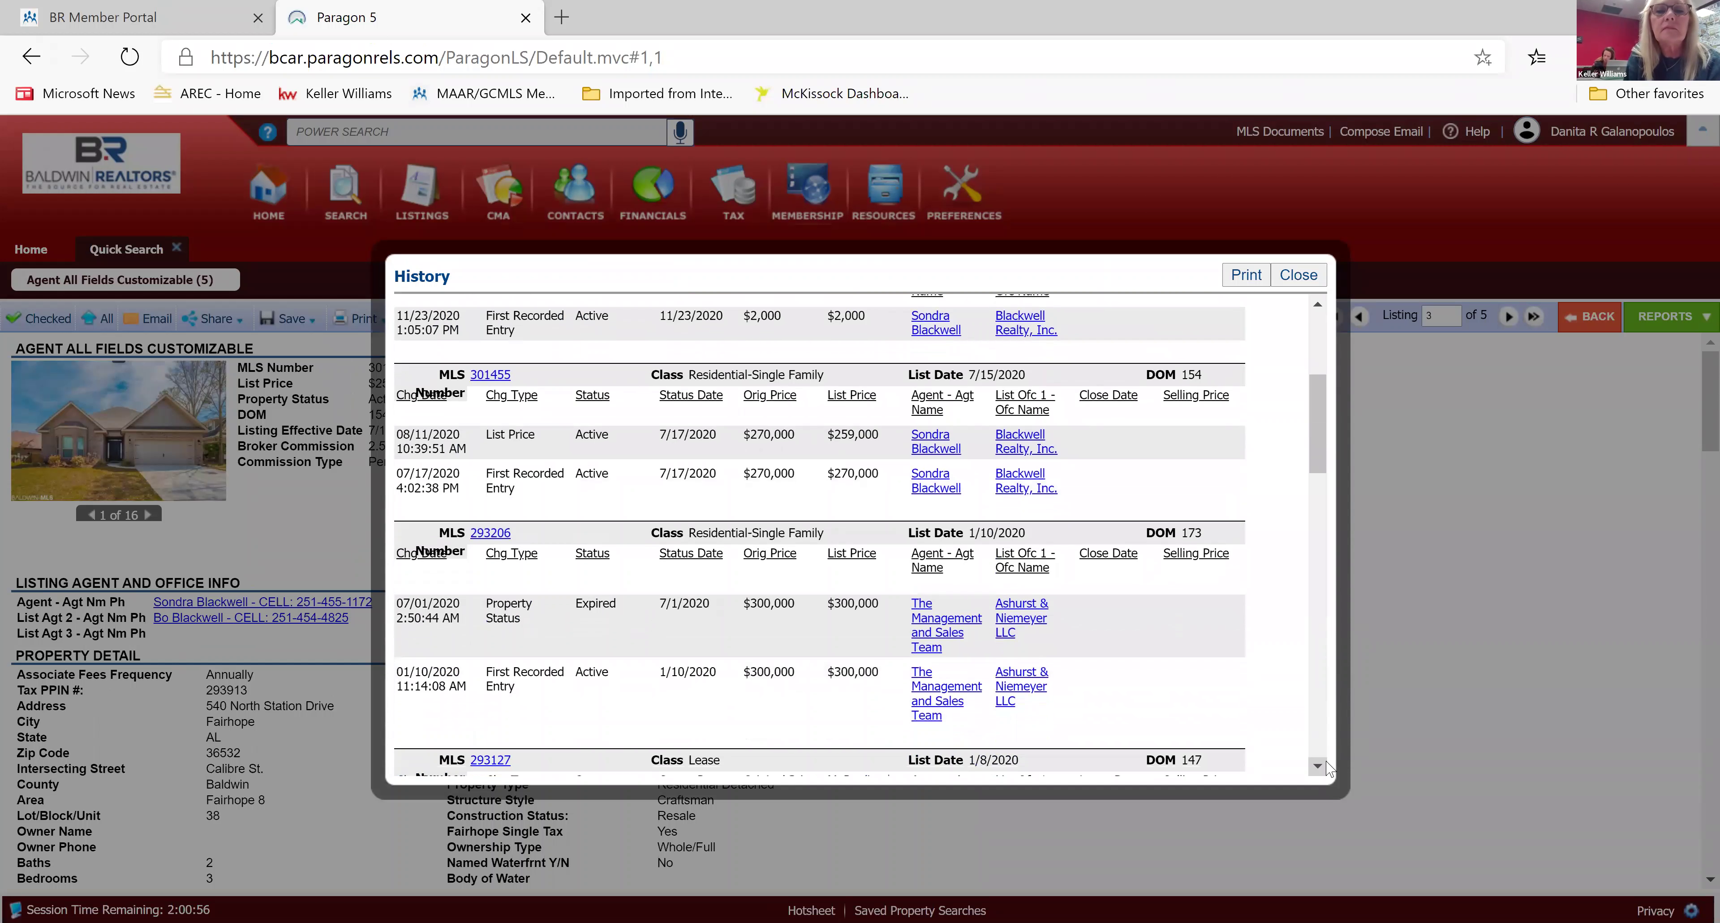
pyautogui.scroll(-2, 1326, 768)
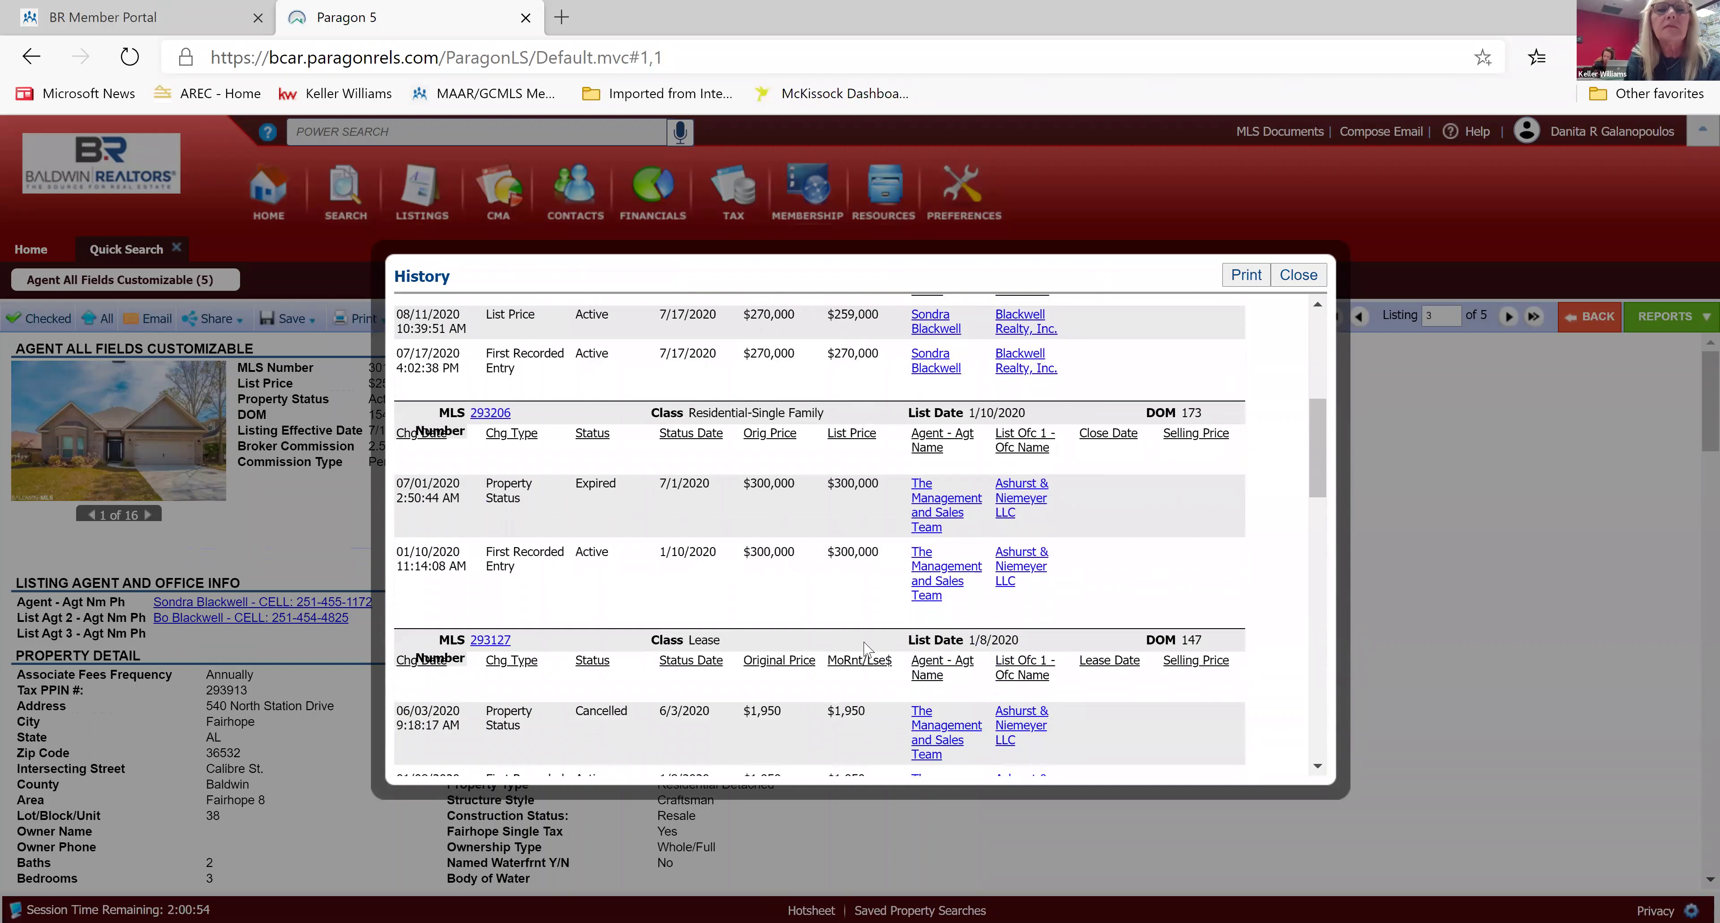
pyautogui.click(1316, 306)
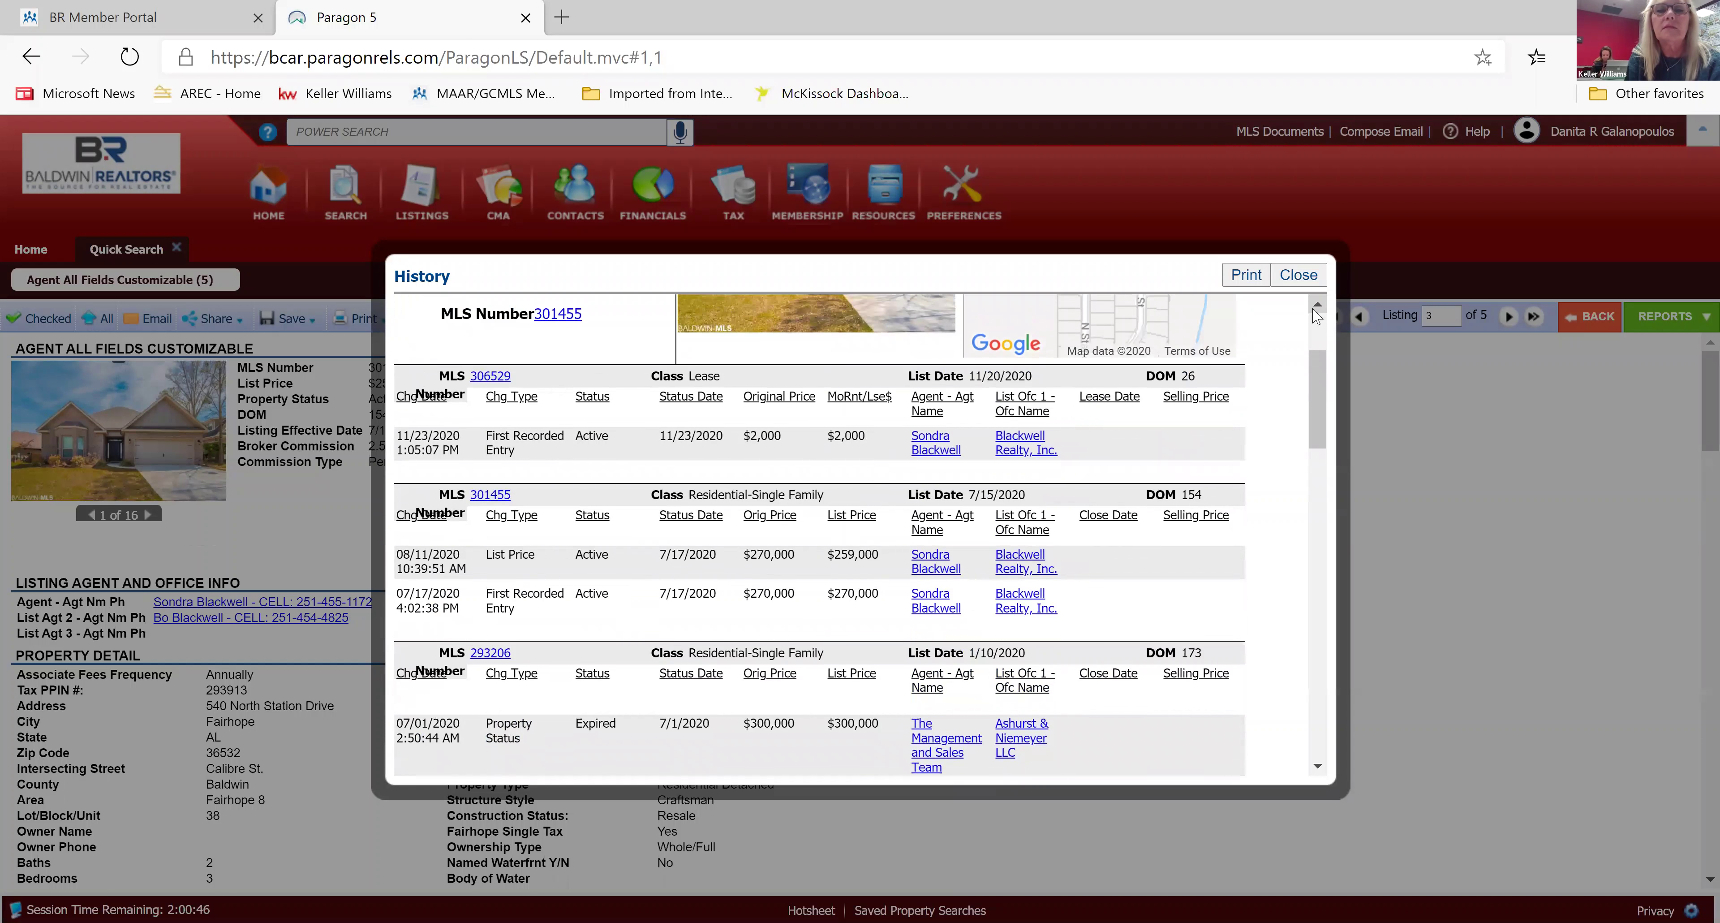
pyautogui.click(1316, 306)
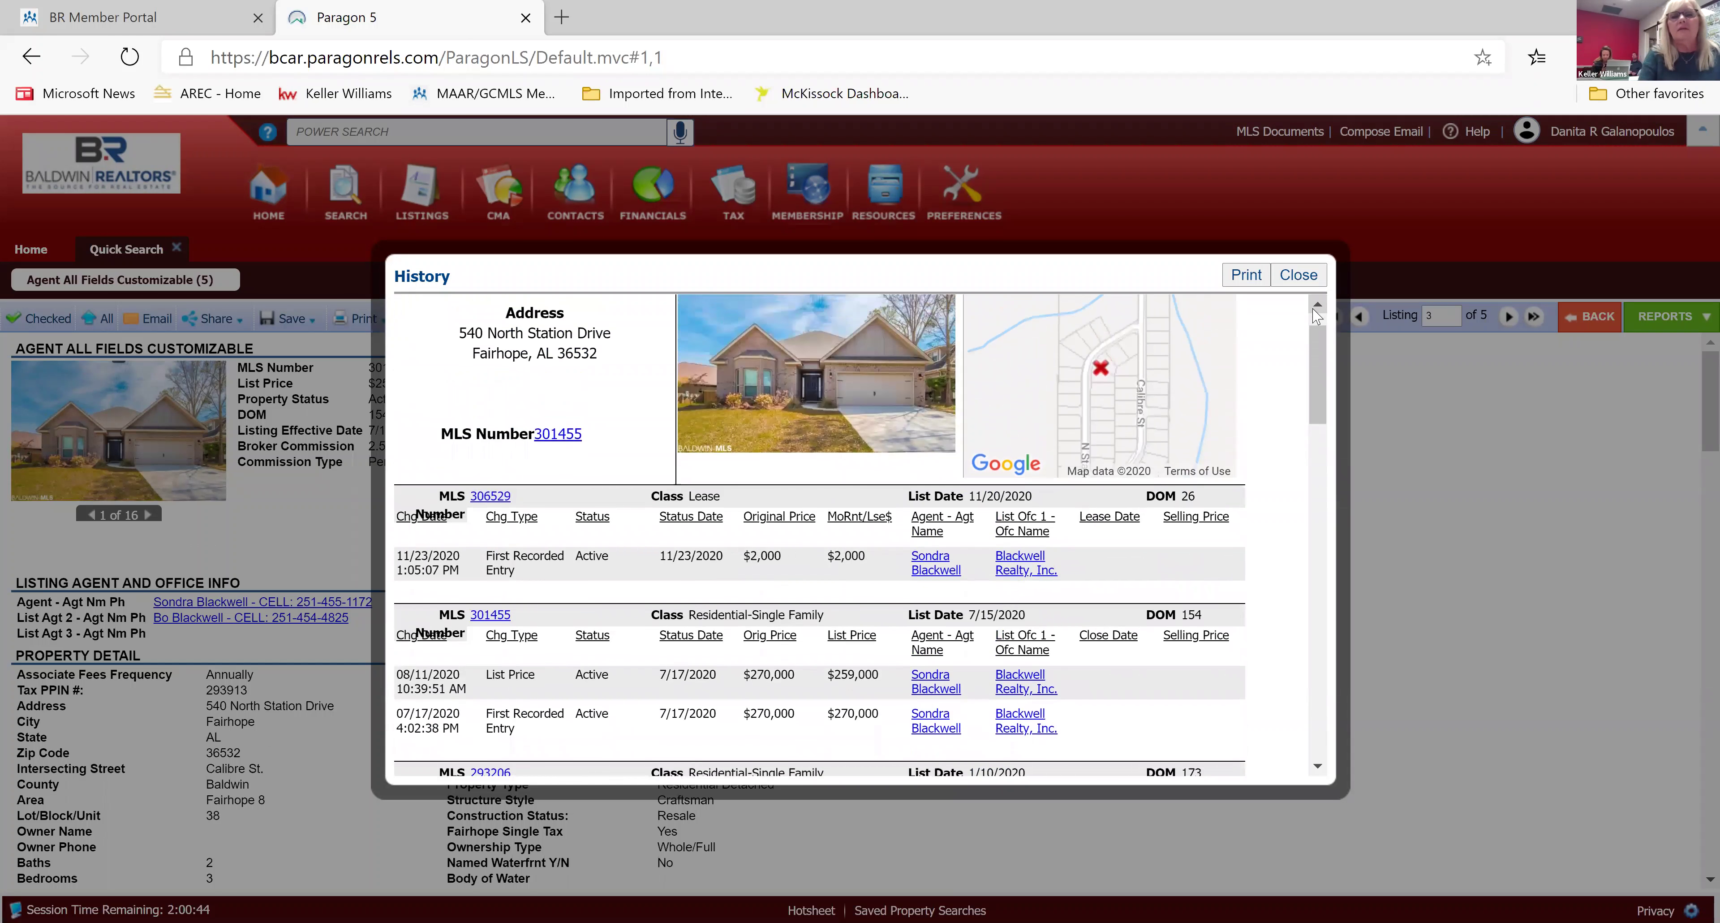
pyautogui.click(1316, 306)
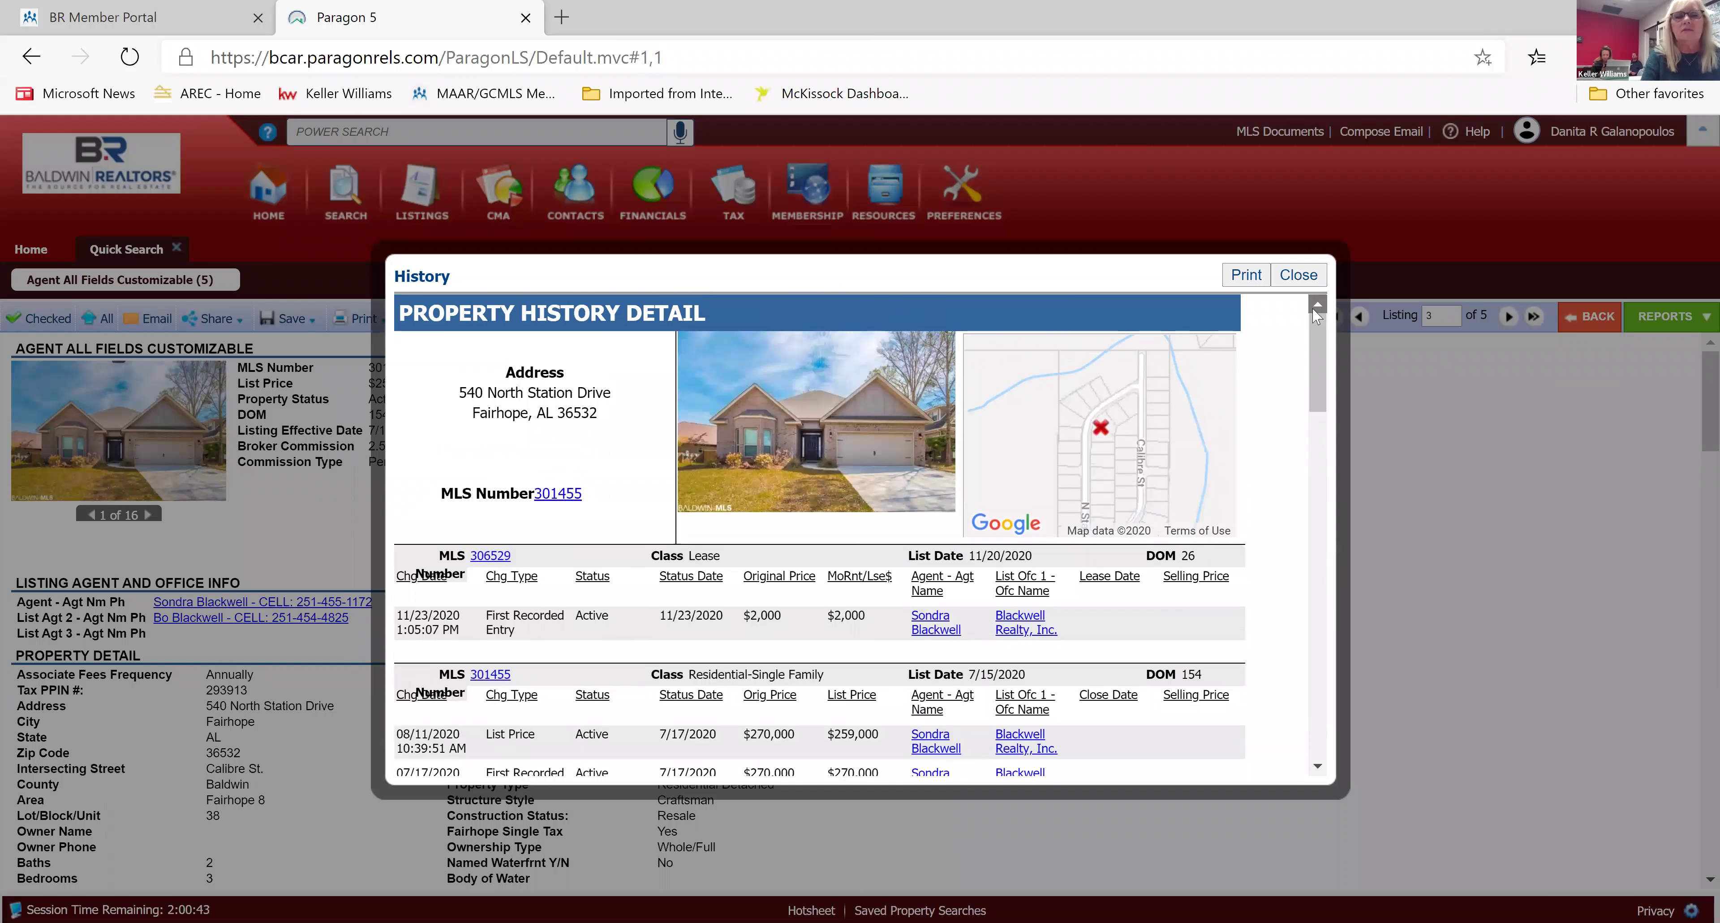
pyautogui.click(1307, 278)
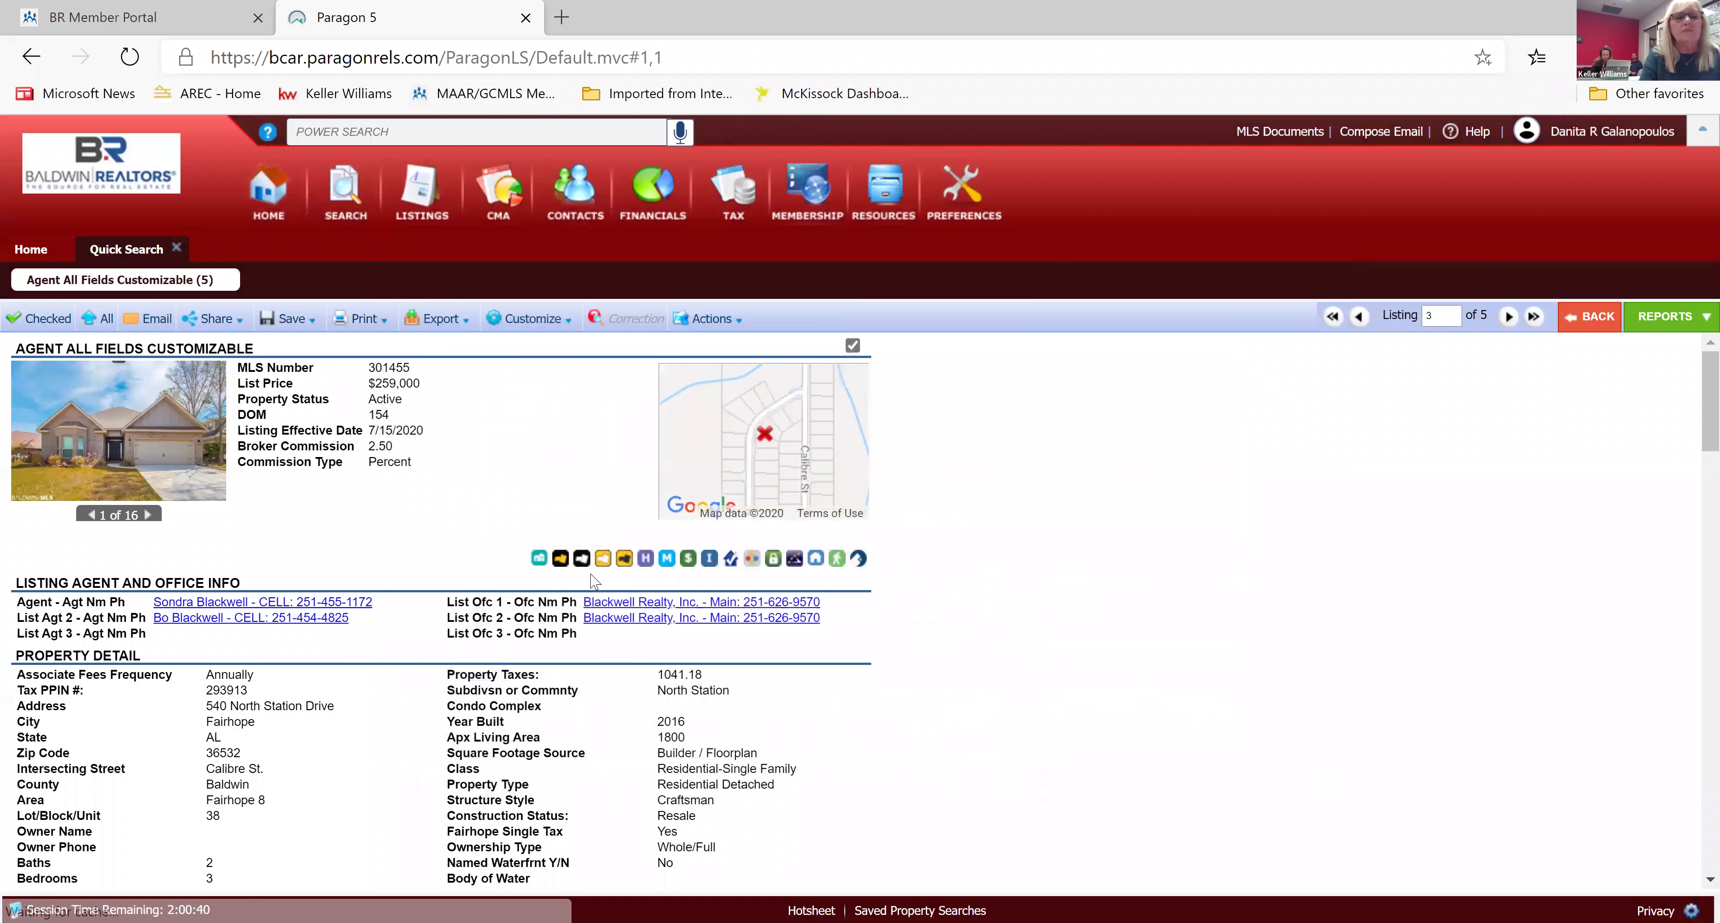
pyautogui.click(168, 454)
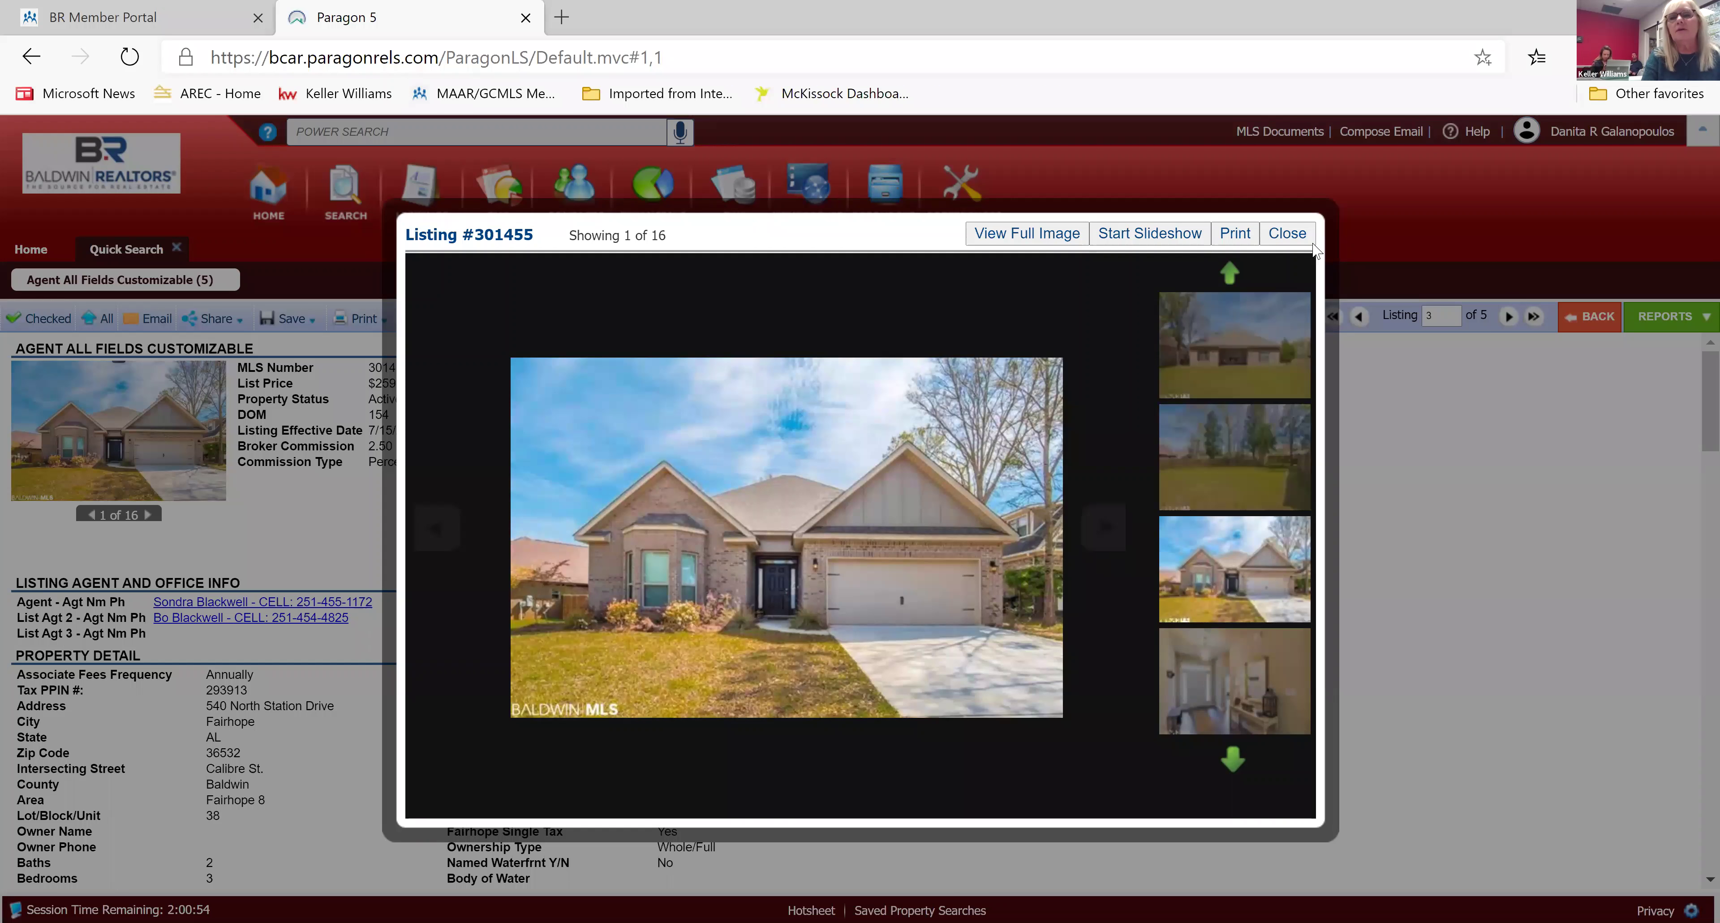
pyautogui.click(1287, 233)
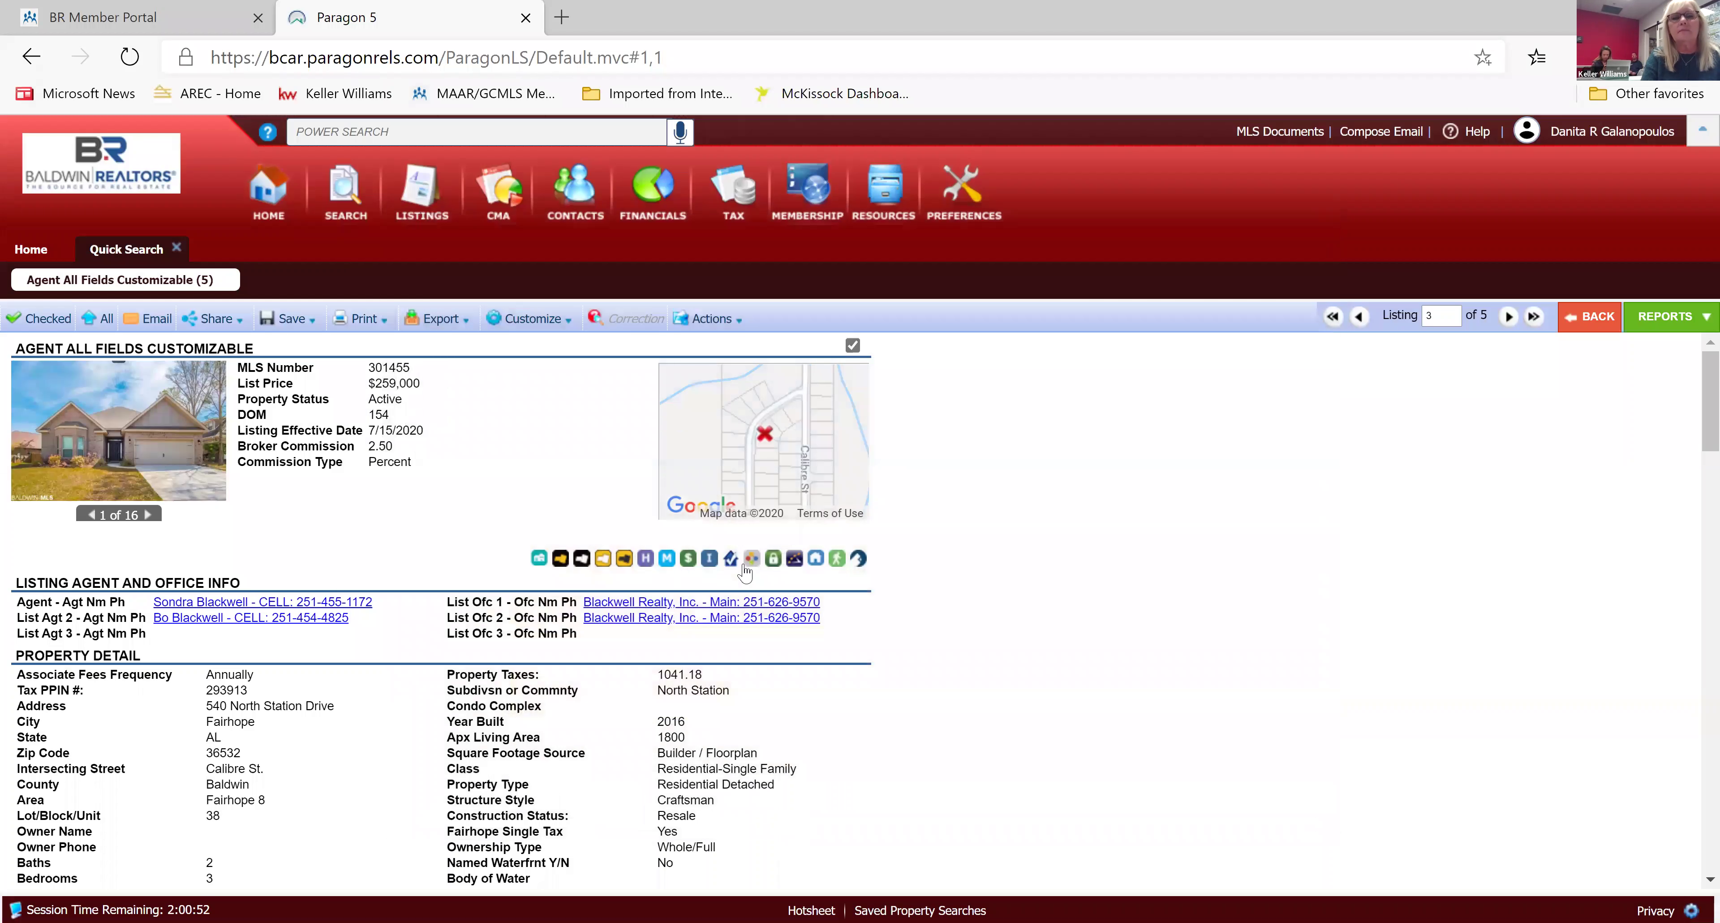
pyautogui.click(645, 561)
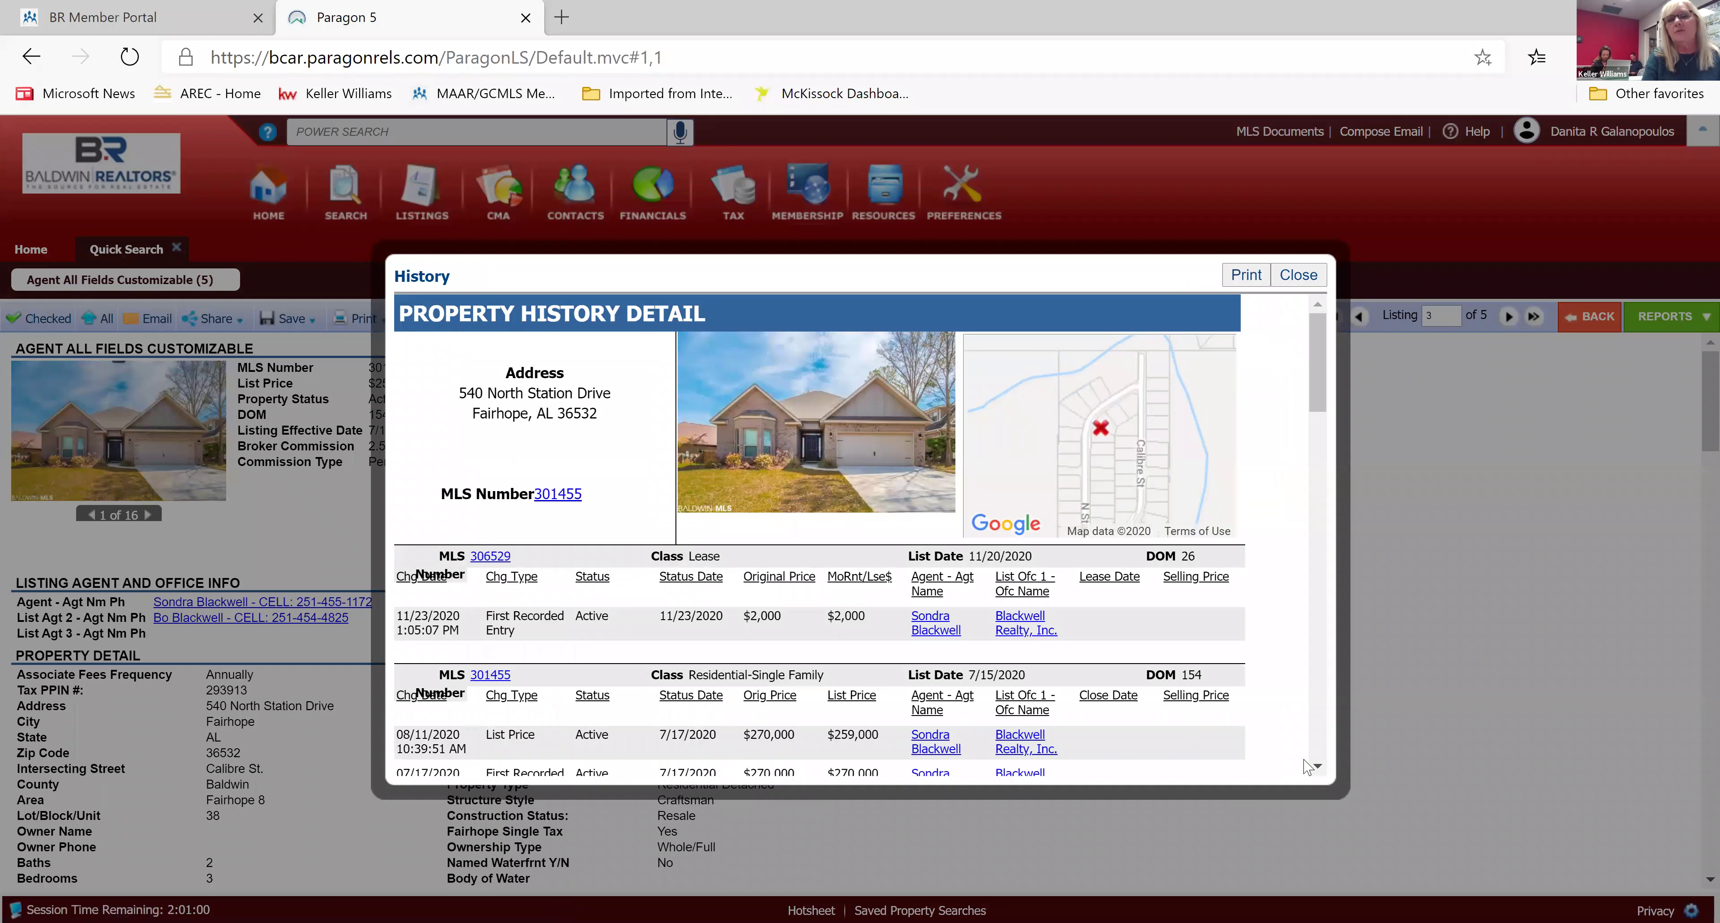
pyautogui.click(1318, 766)
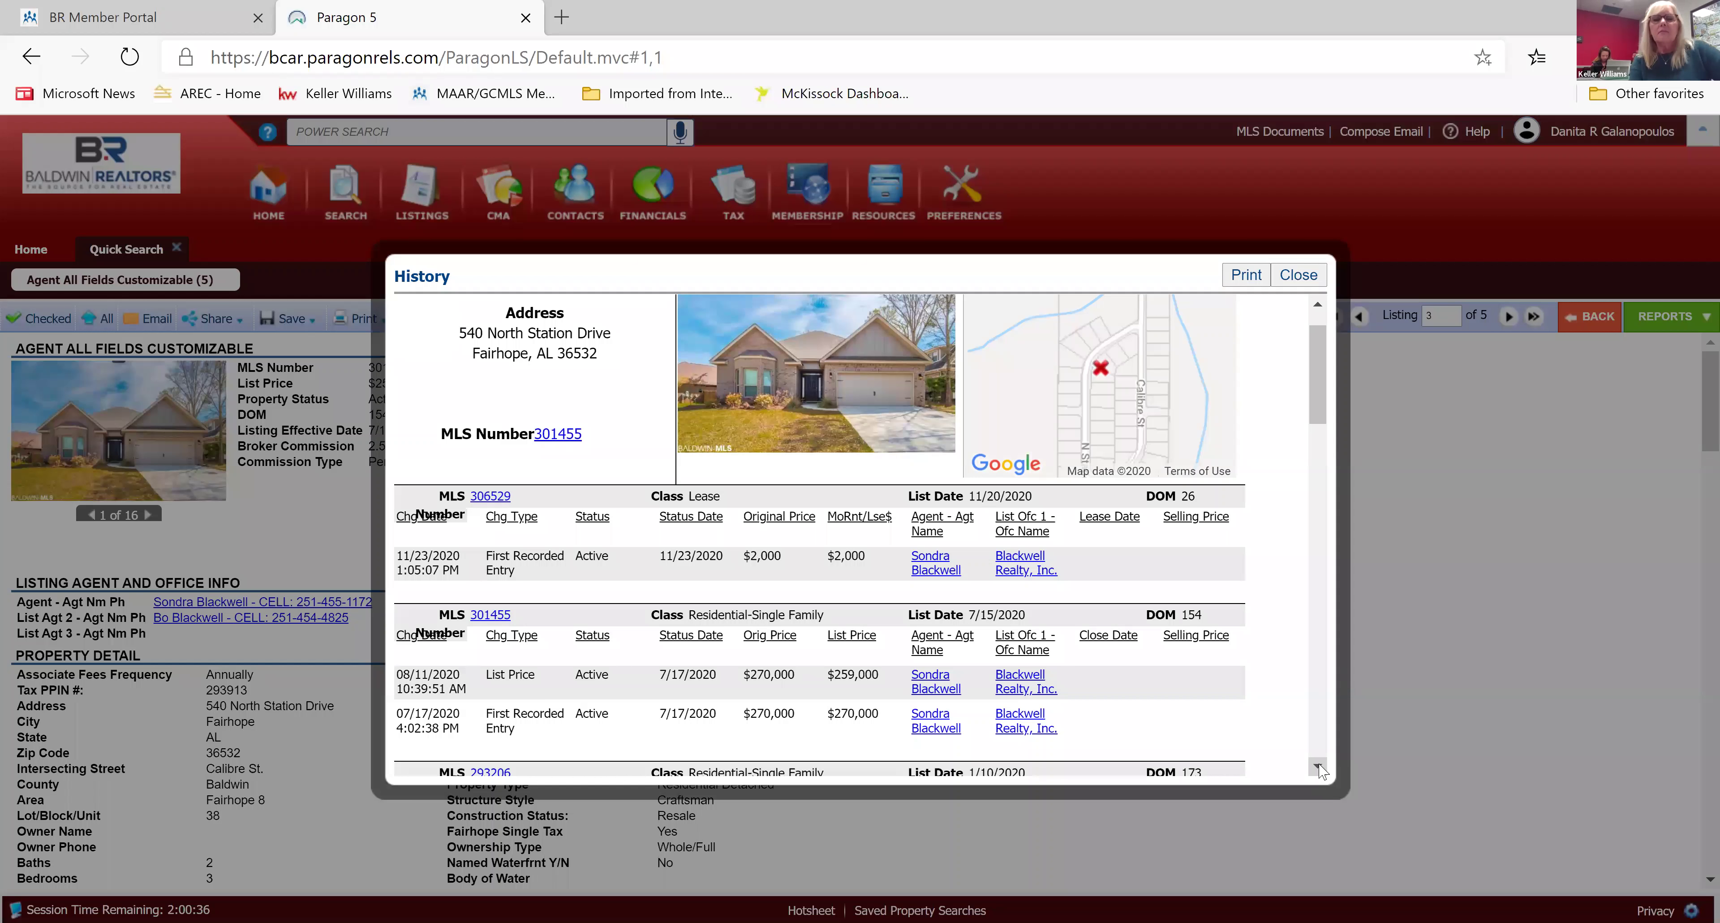
pyautogui.scroll(-4, 1320, 769)
pyautogui.scroll(-5, 1320, 769)
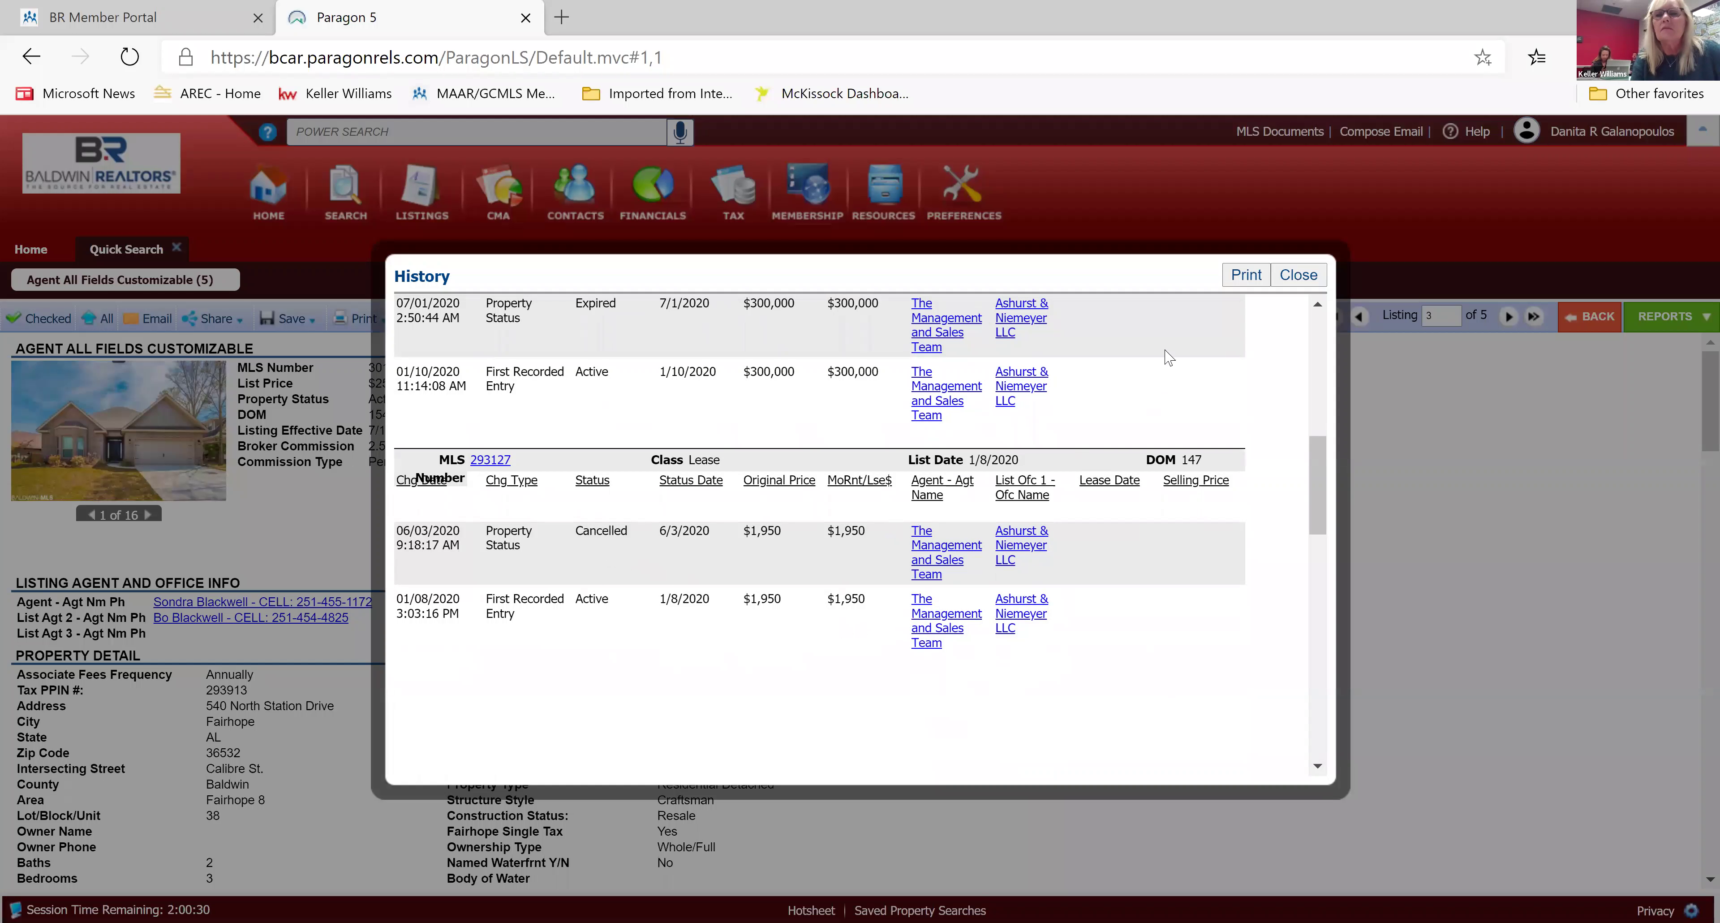
pyautogui.scroll(10, 1319, 309)
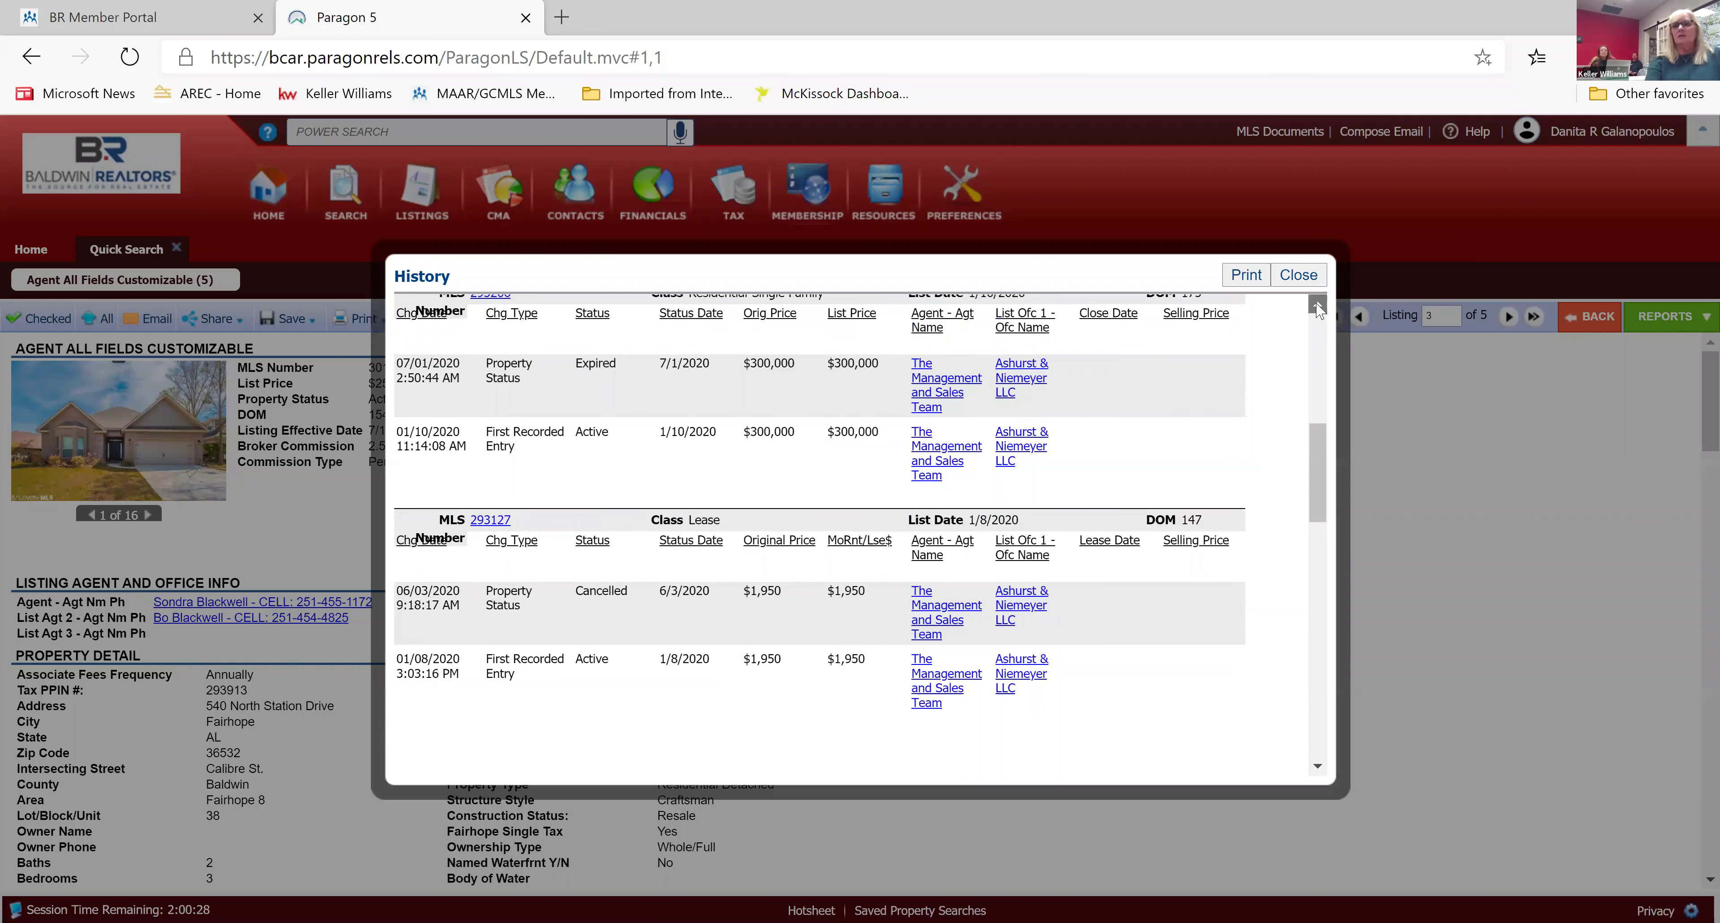
pyautogui.scroll(3, 1319, 309)
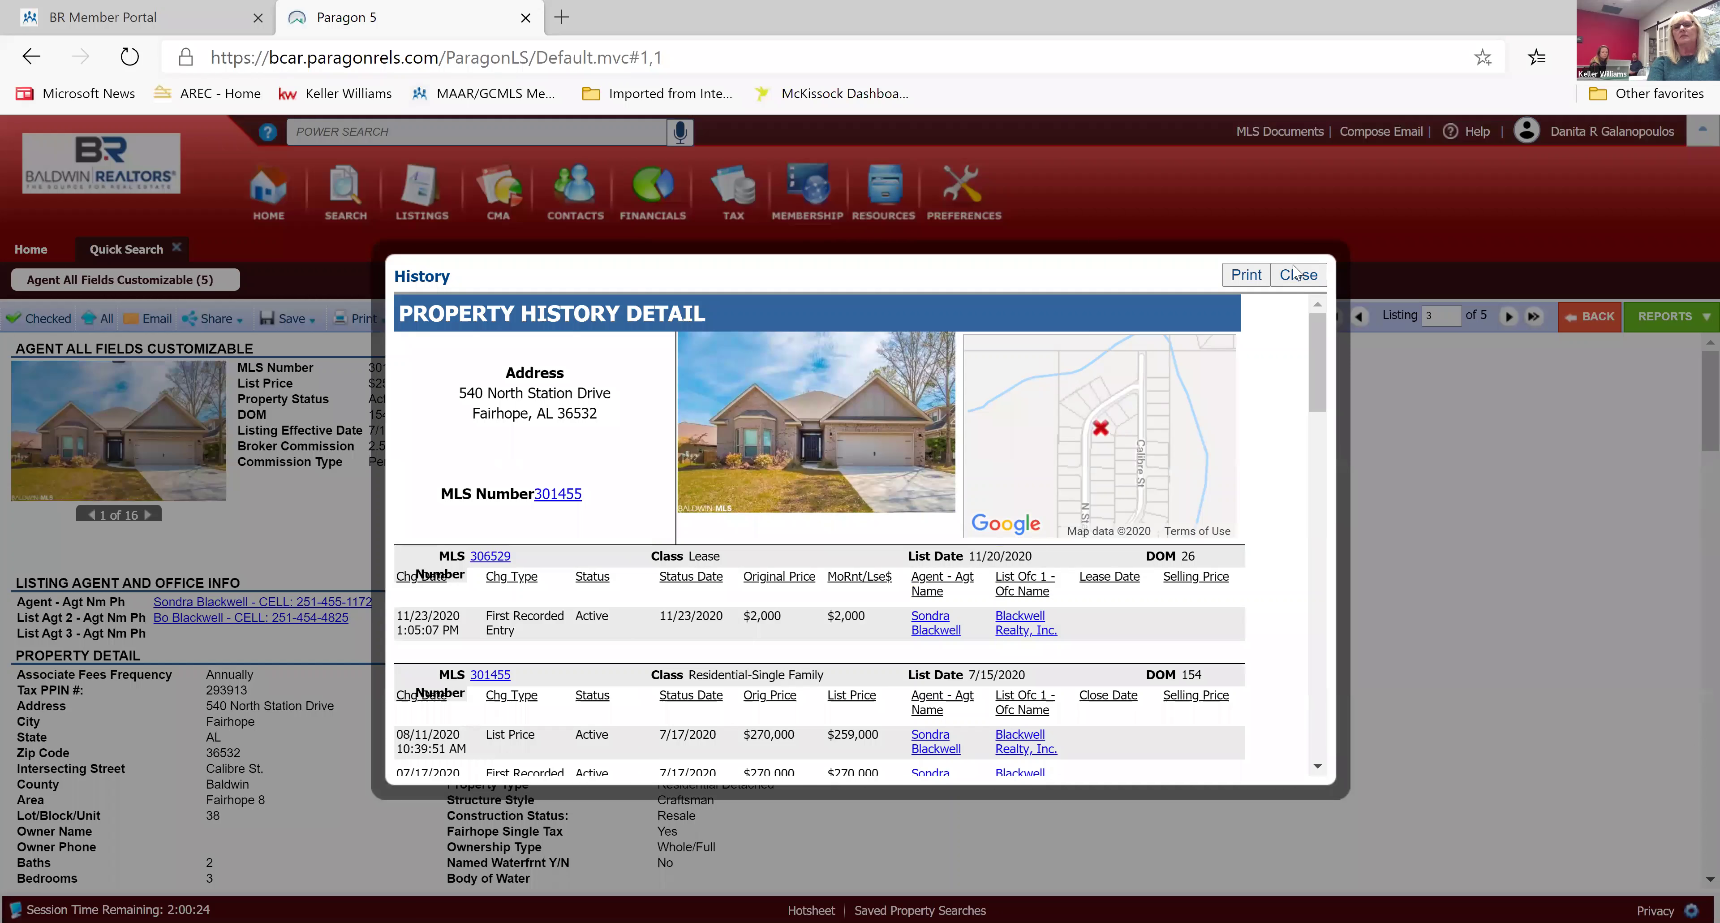
pyautogui.press('Escape')
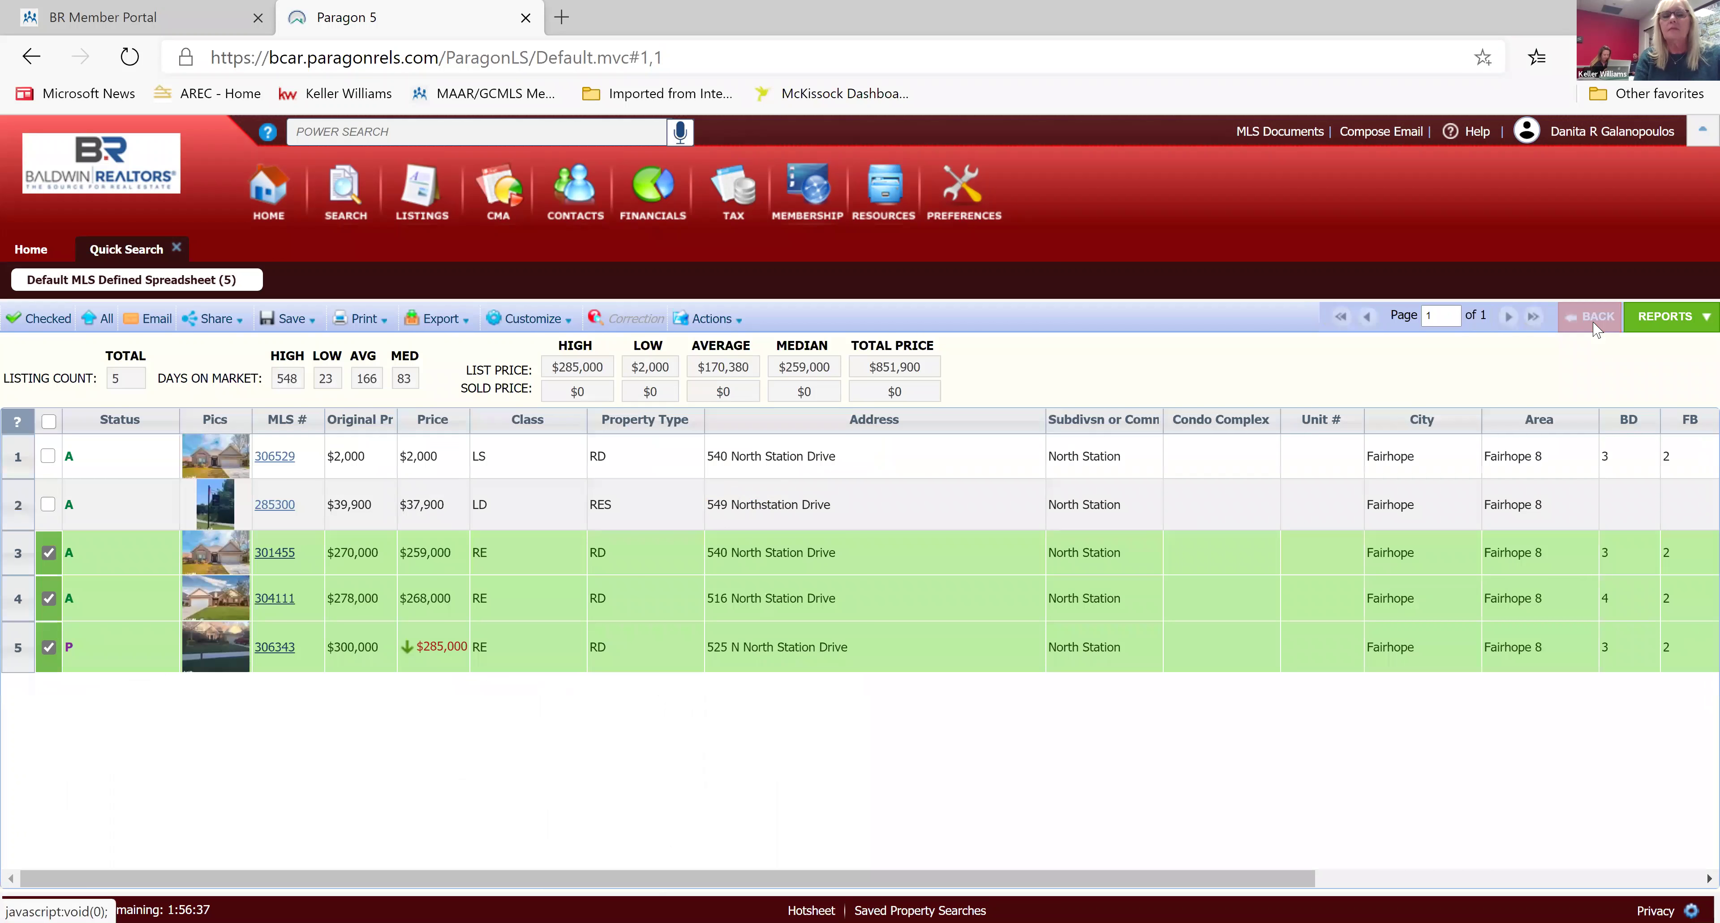
pyautogui.click(1593, 318)
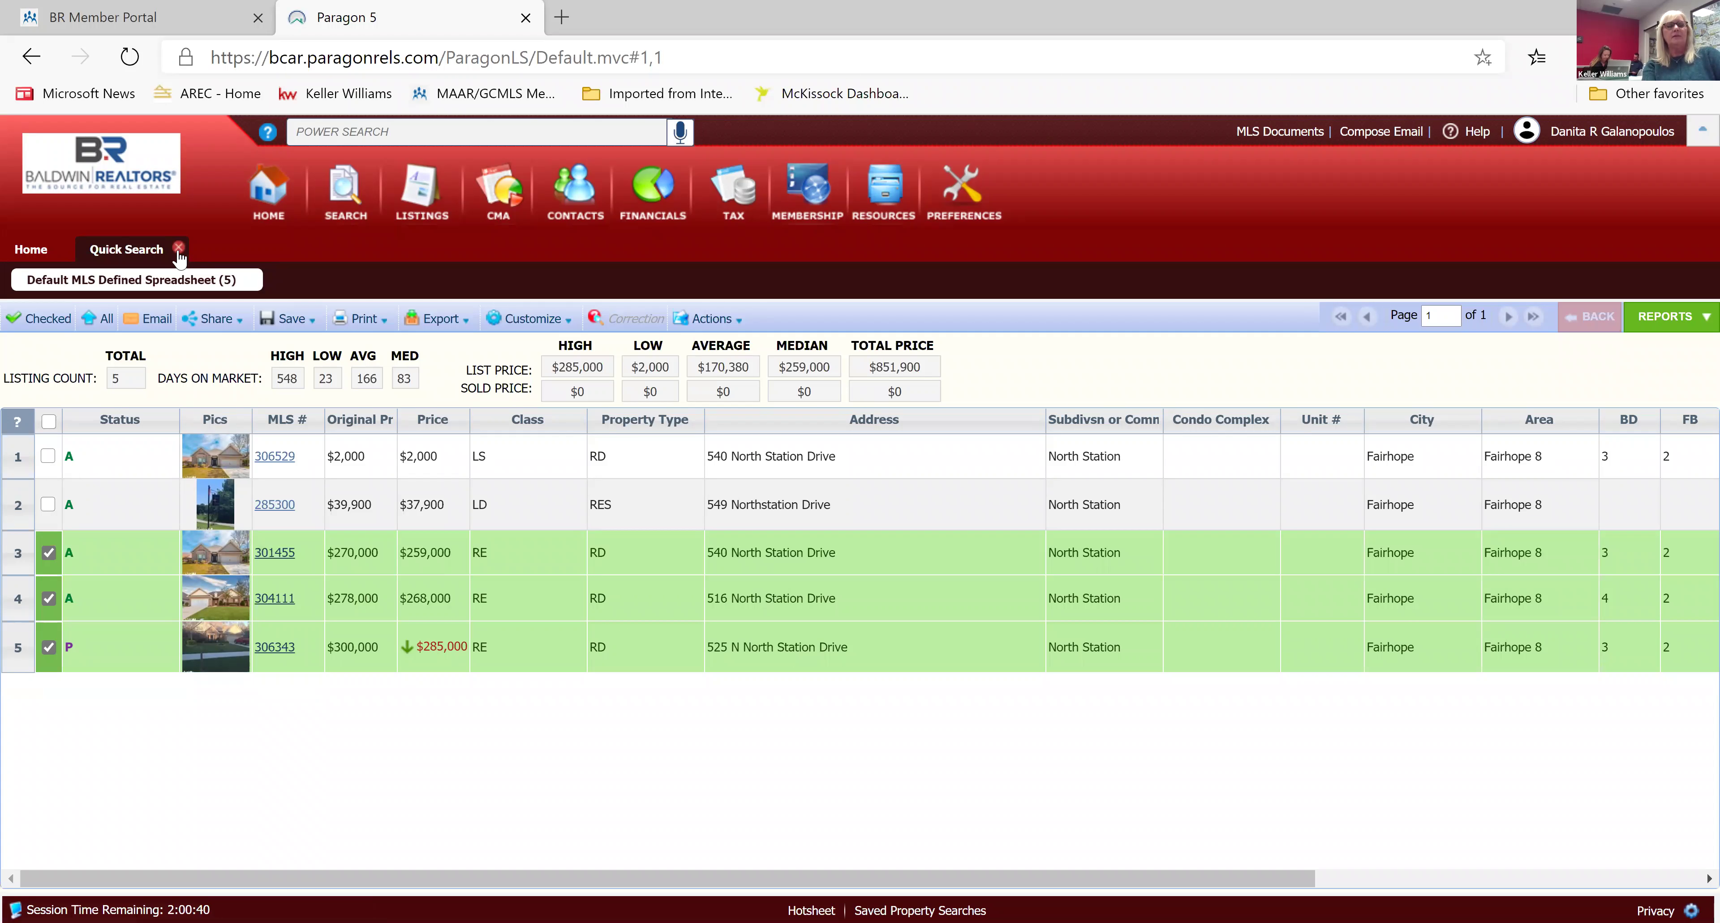
# Close the Quick Search results tab to return to the Home page.
pyautogui.click(179, 249)
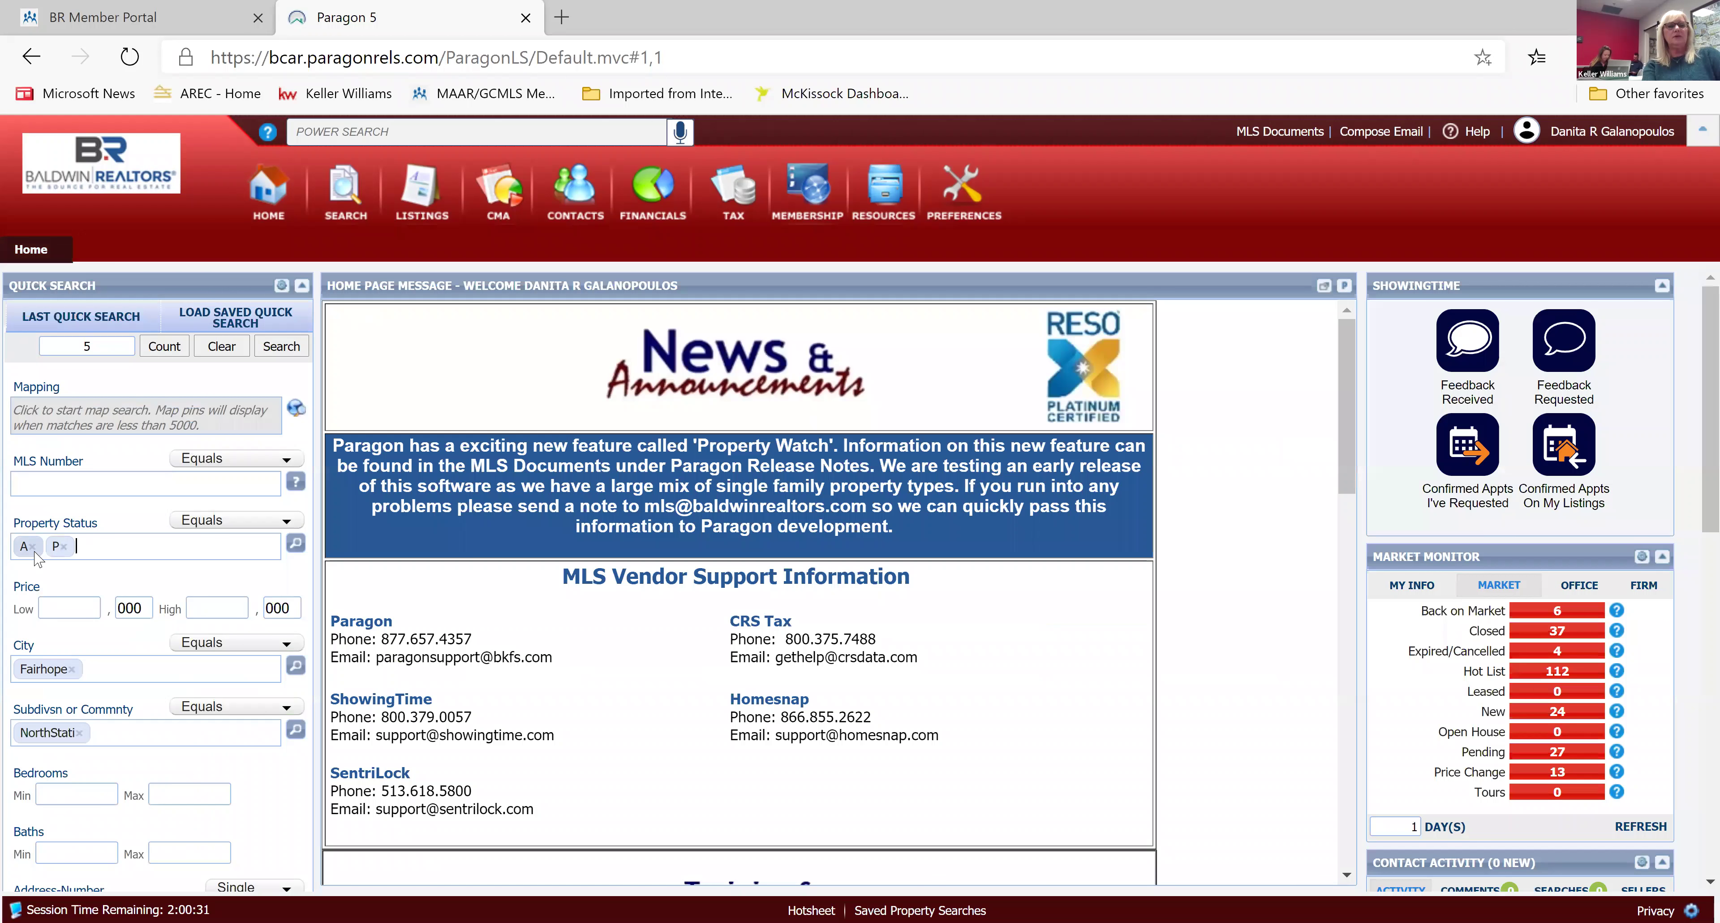
# Replace the Active and Pending status chips with CL - Closed, leaving 59 North Station matches.
pyautogui.click(67, 547)
pyautogui.click(37, 548)
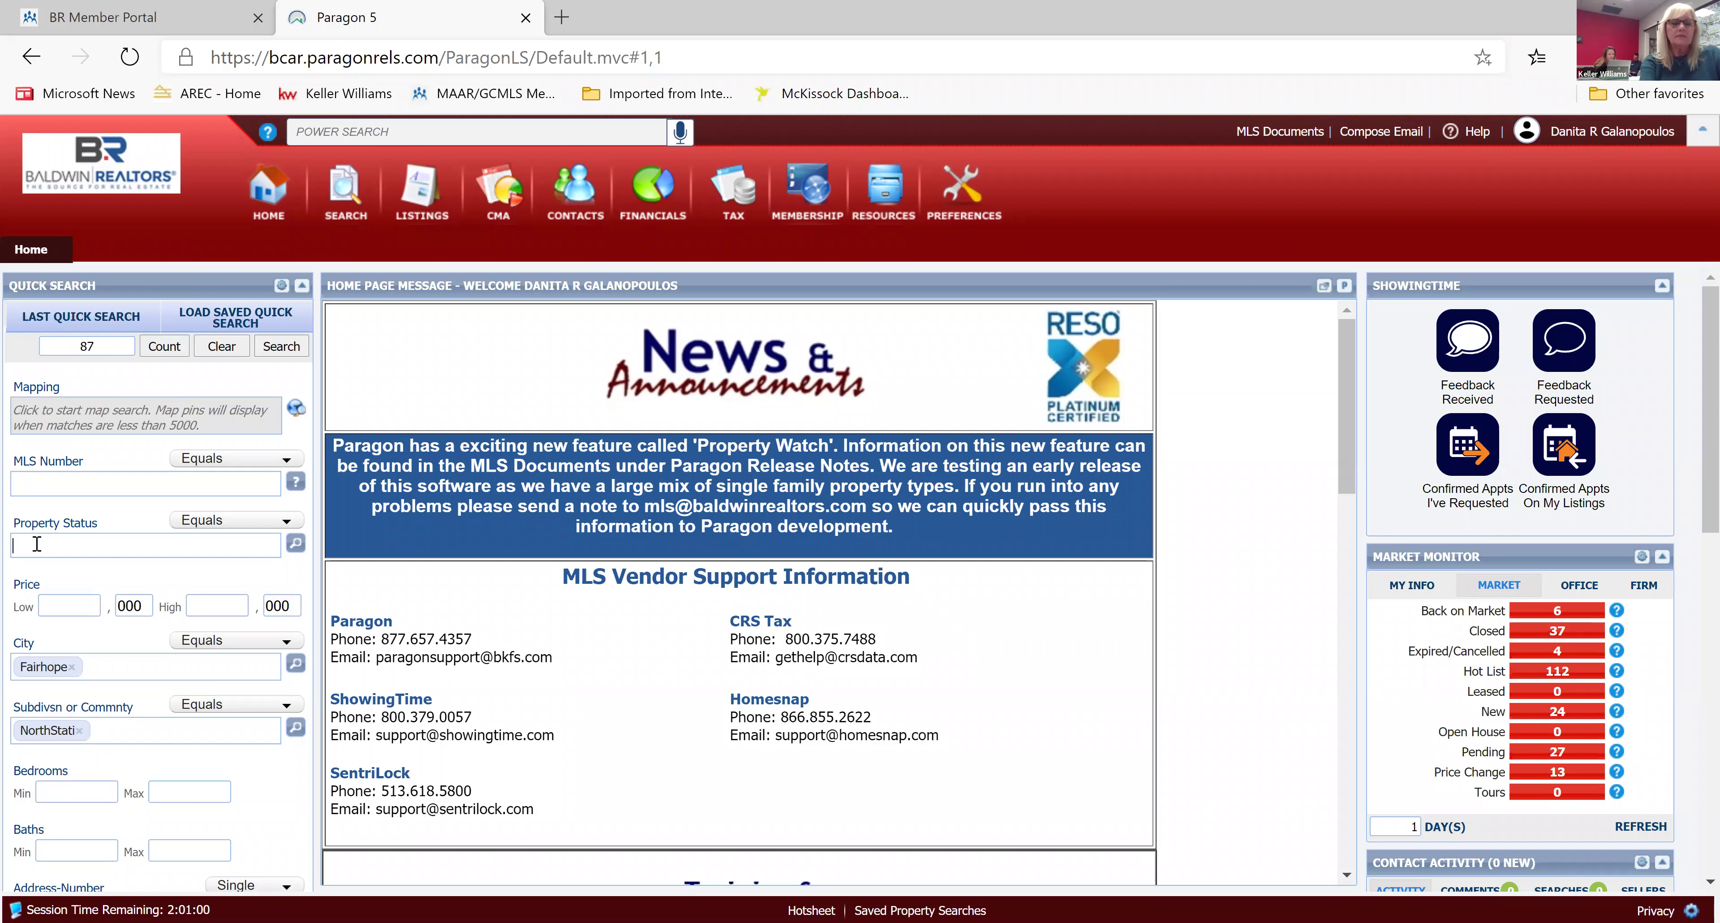
pyautogui.click(37, 544)
pyautogui.write('s')
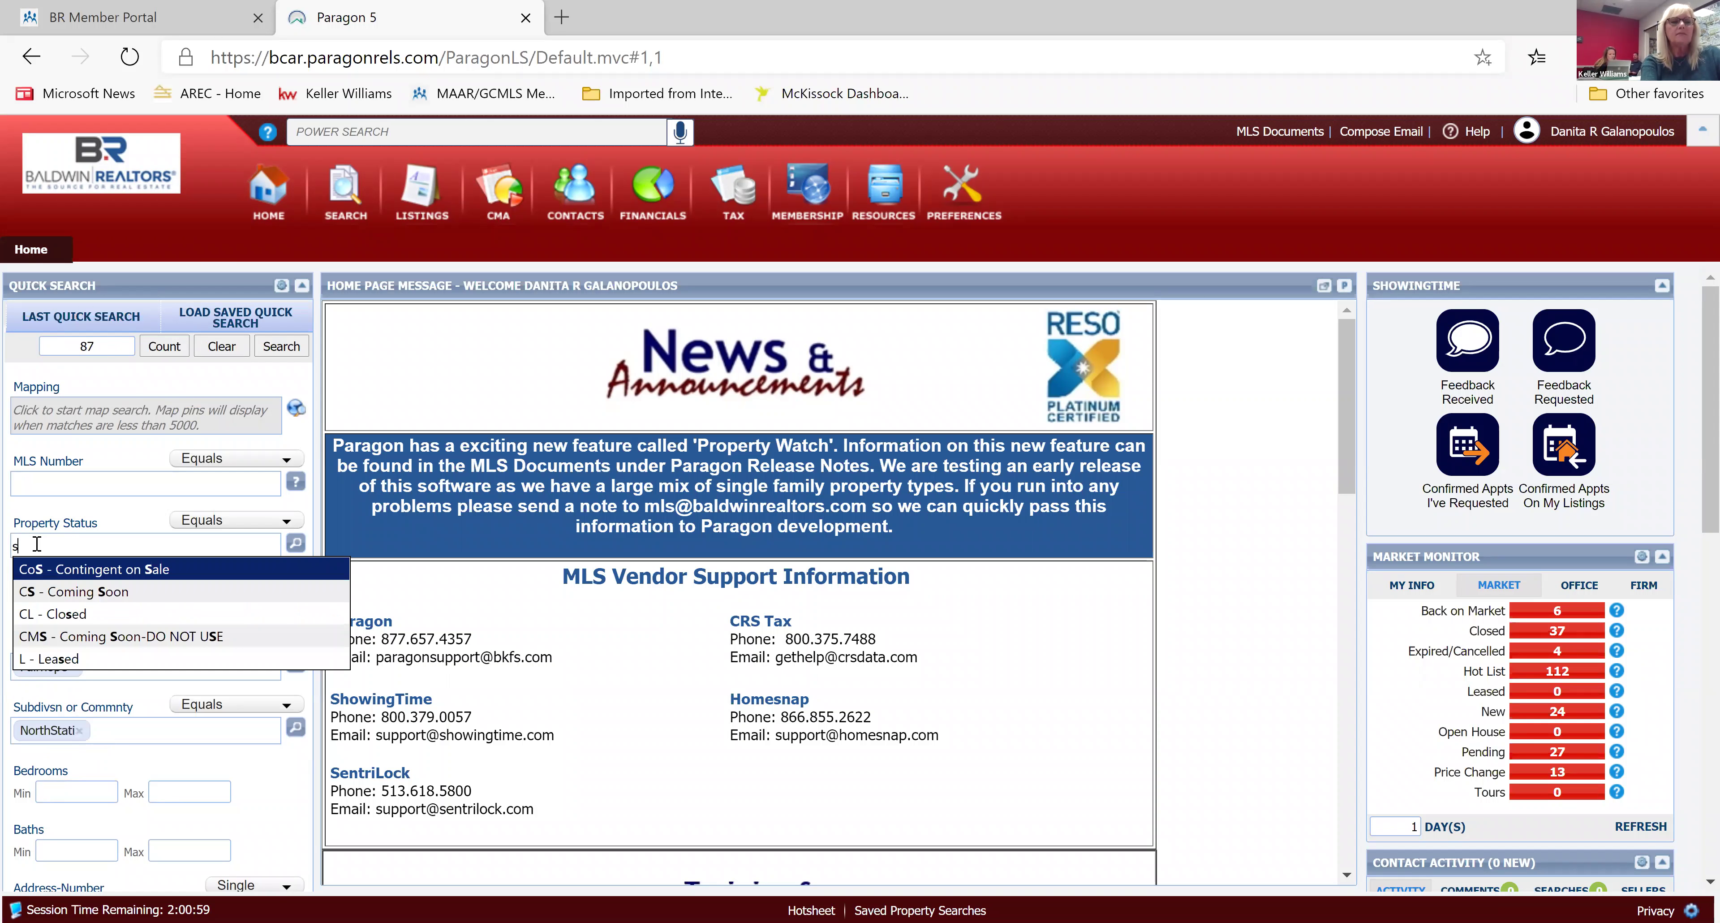
pyautogui.click(76, 614)
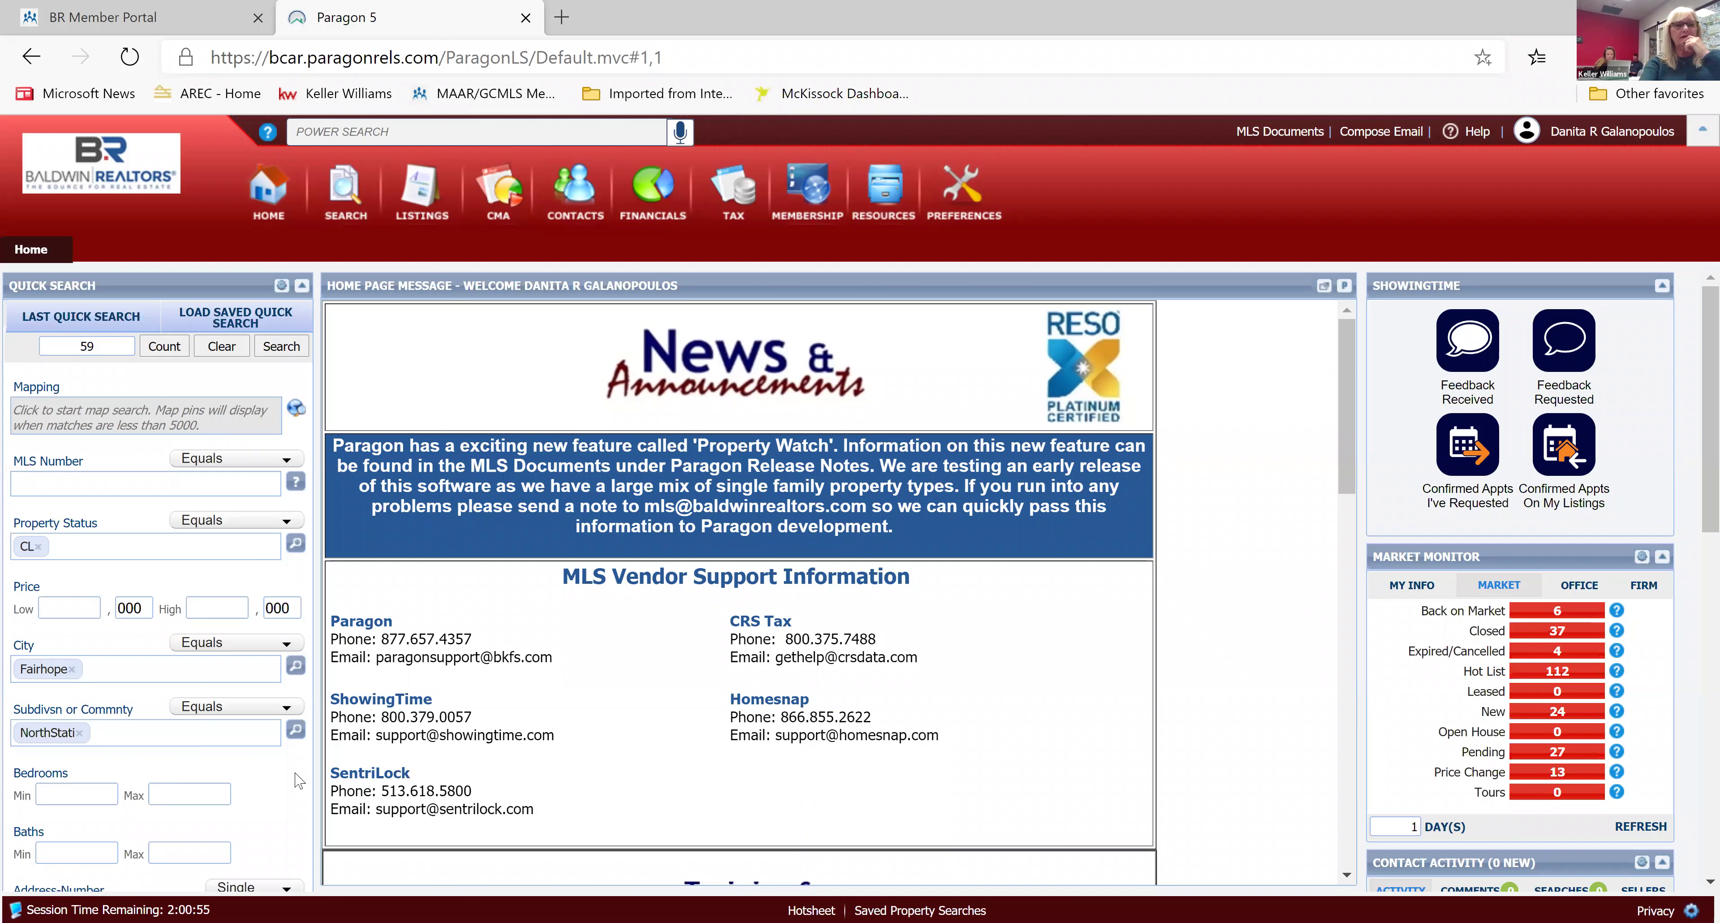
pyautogui.scroll(-3, 298, 780)
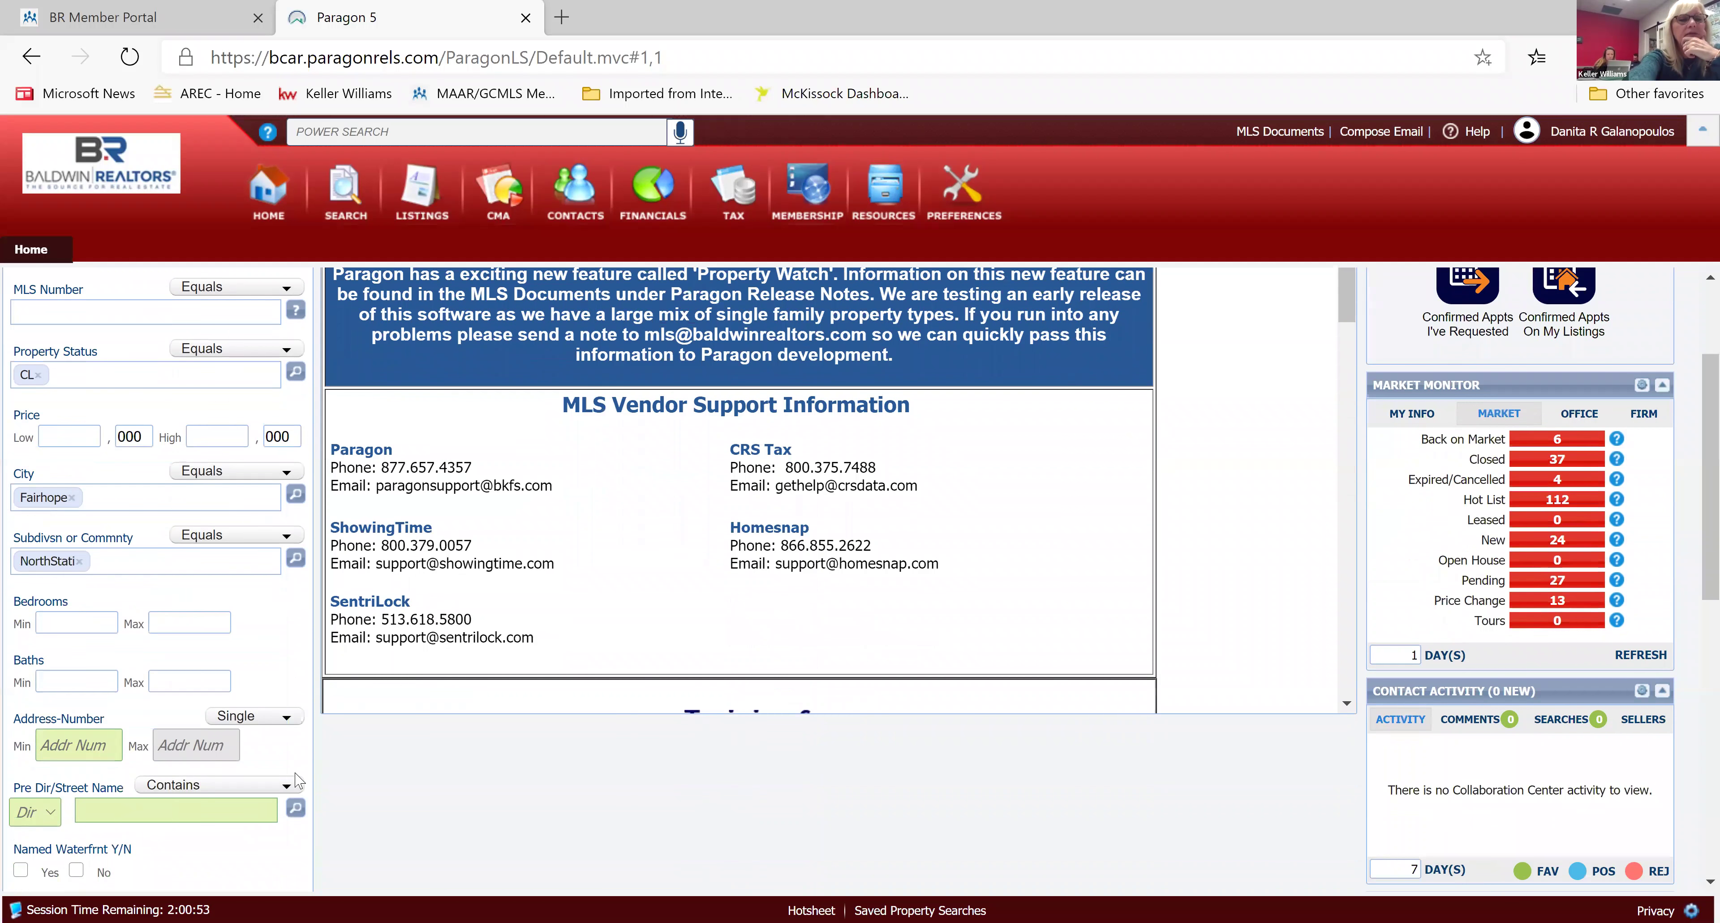
pyautogui.scroll(-9, 299, 780)
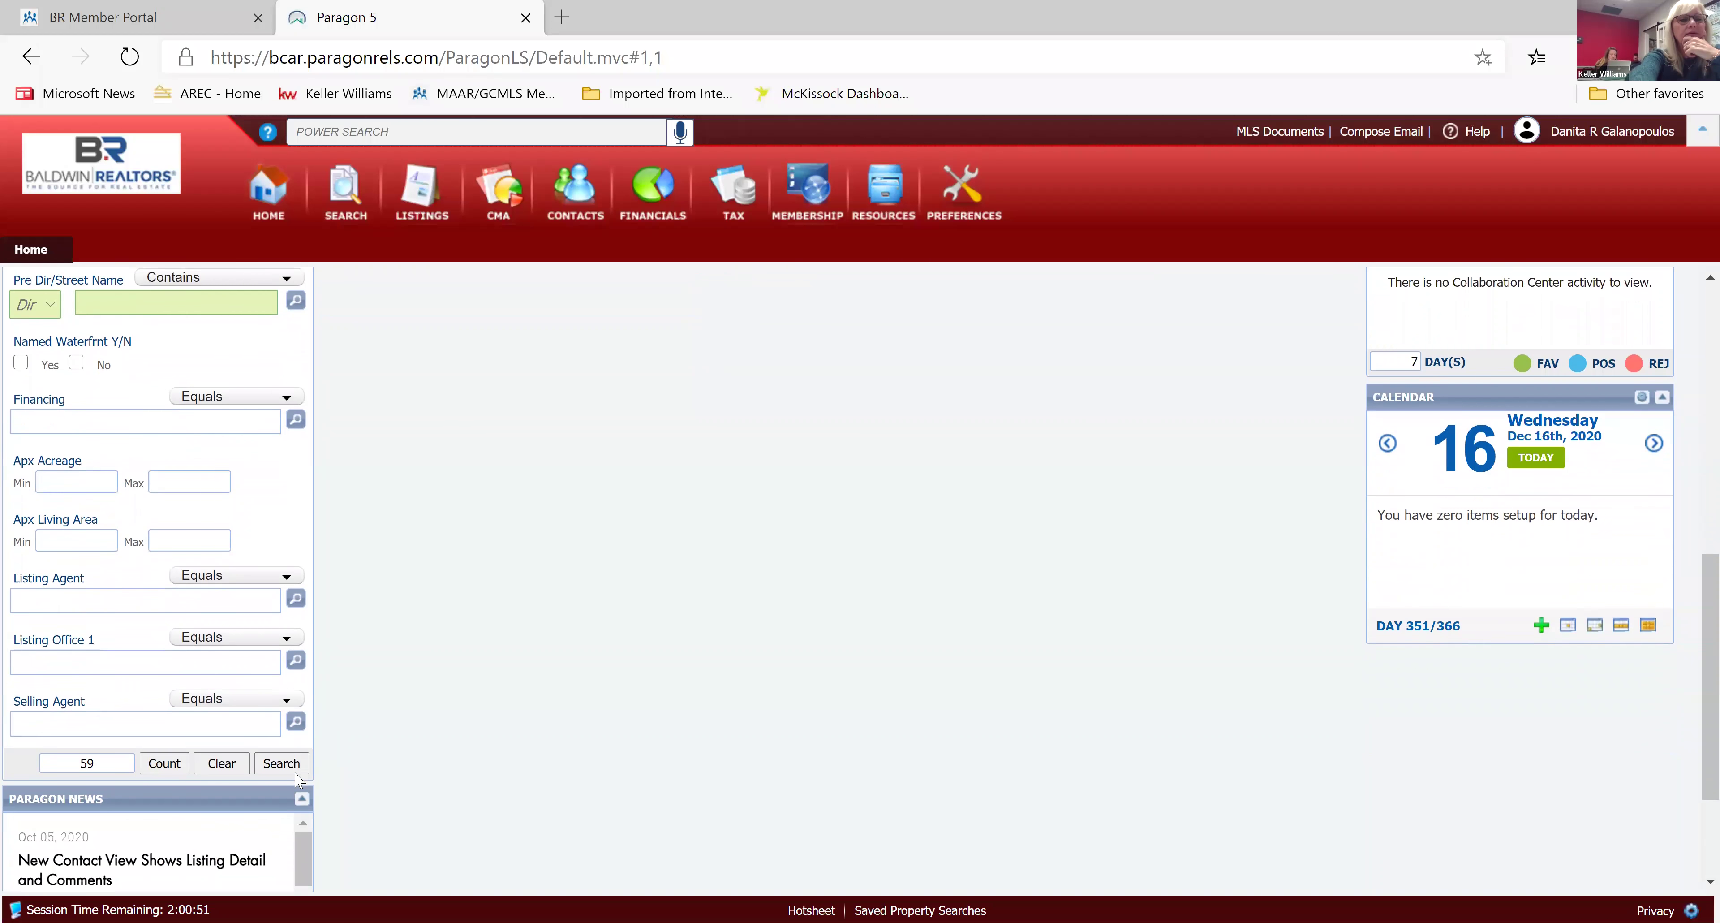
pyautogui.scroll(12, 298, 780)
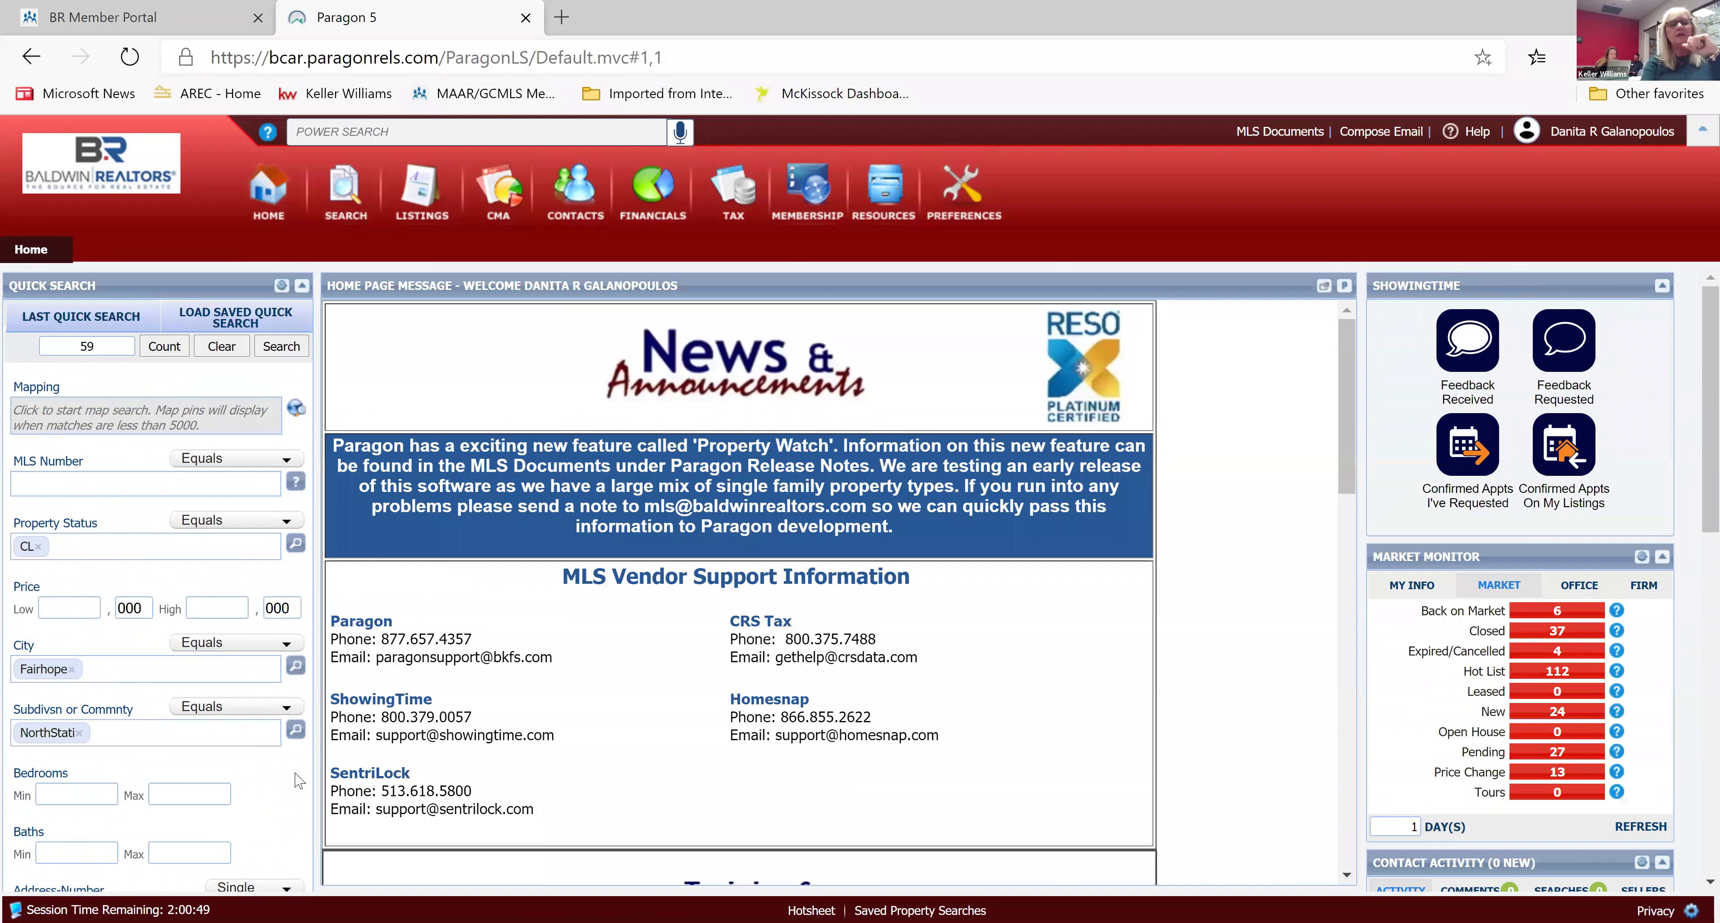
pyautogui.click(358, 191)
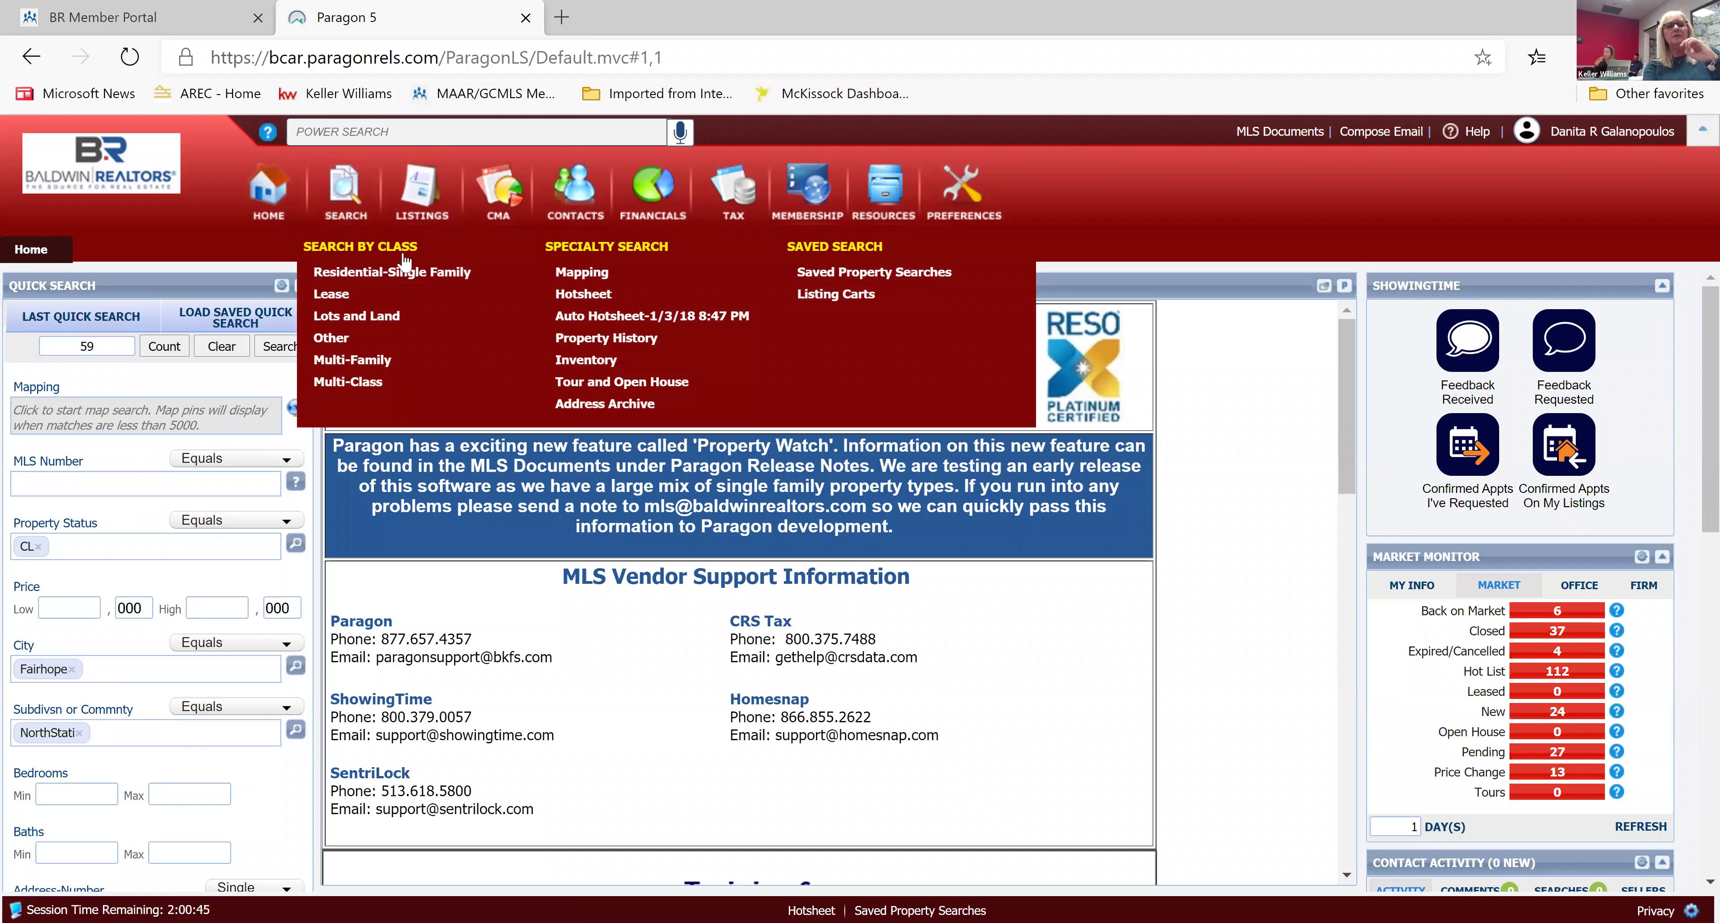
# Start a new Residential-Single Family search with status changed from ALL ACTIVE to Closed.
pyautogui.click(407, 272)
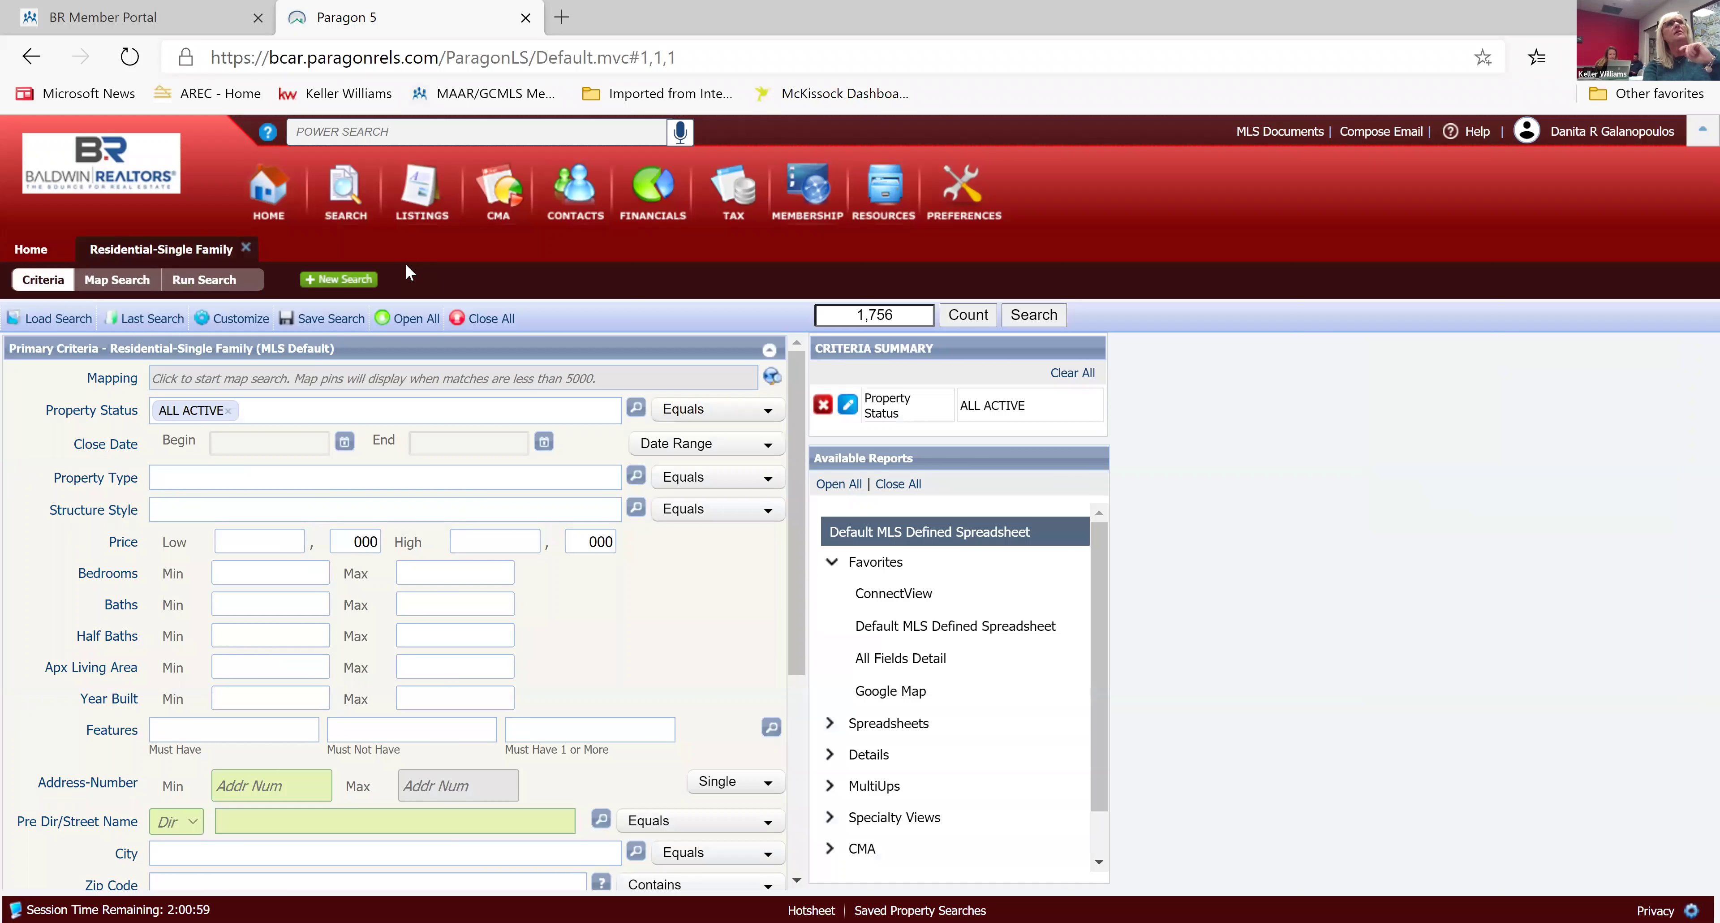
pyautogui.click(229, 414)
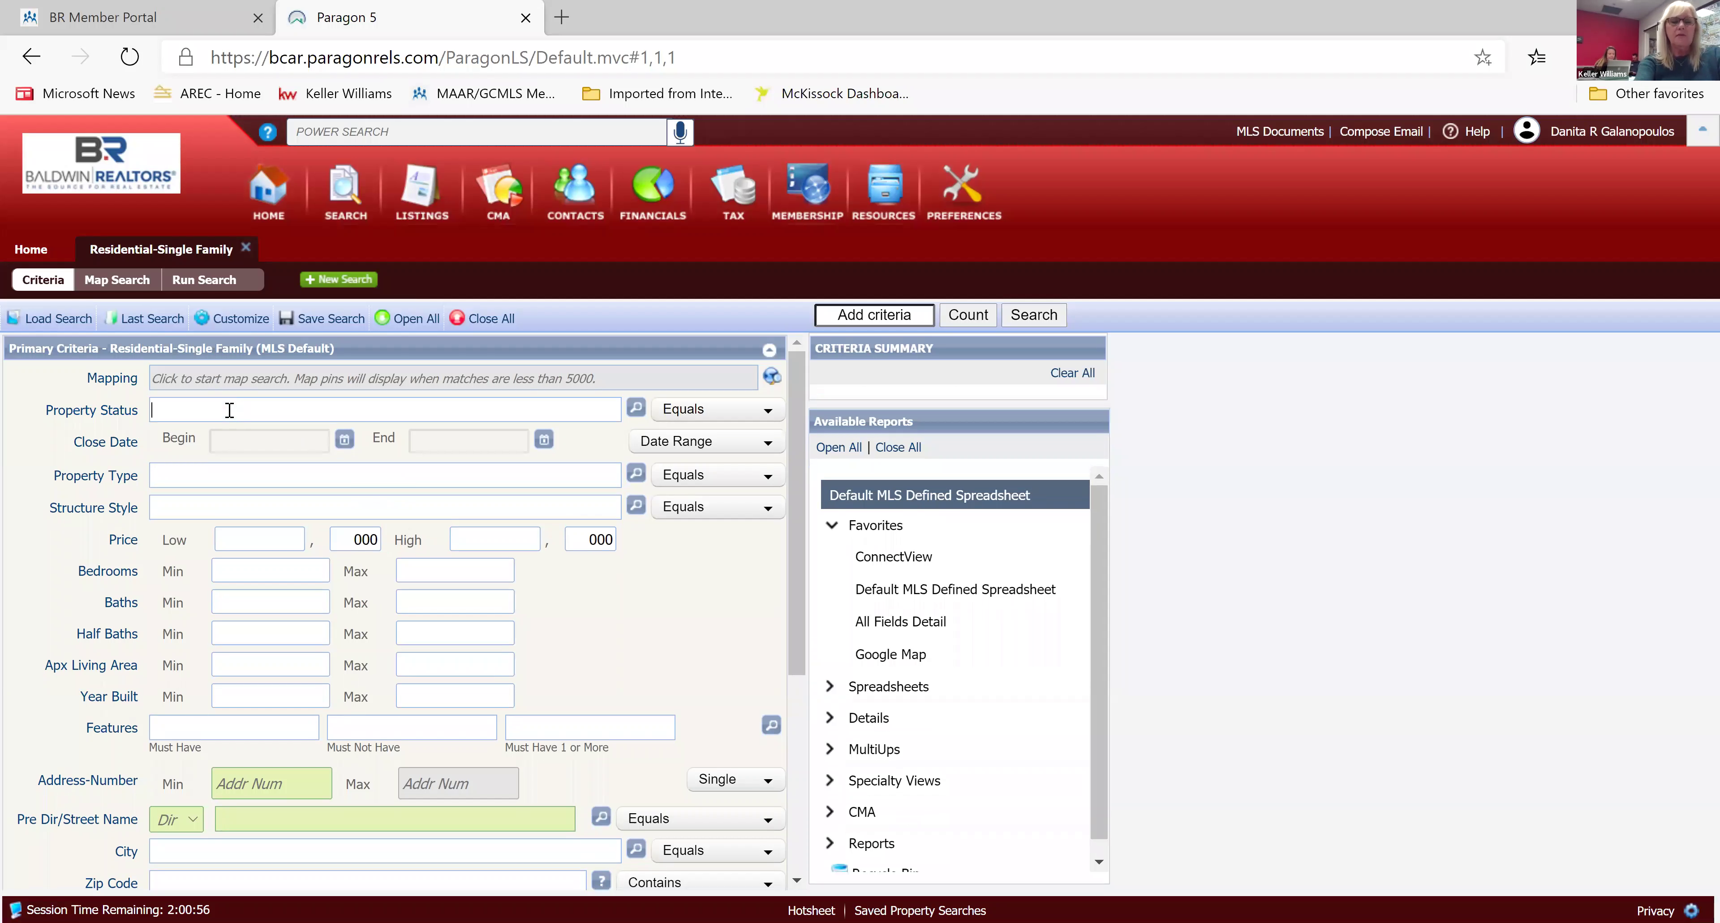
pyautogui.write('c')
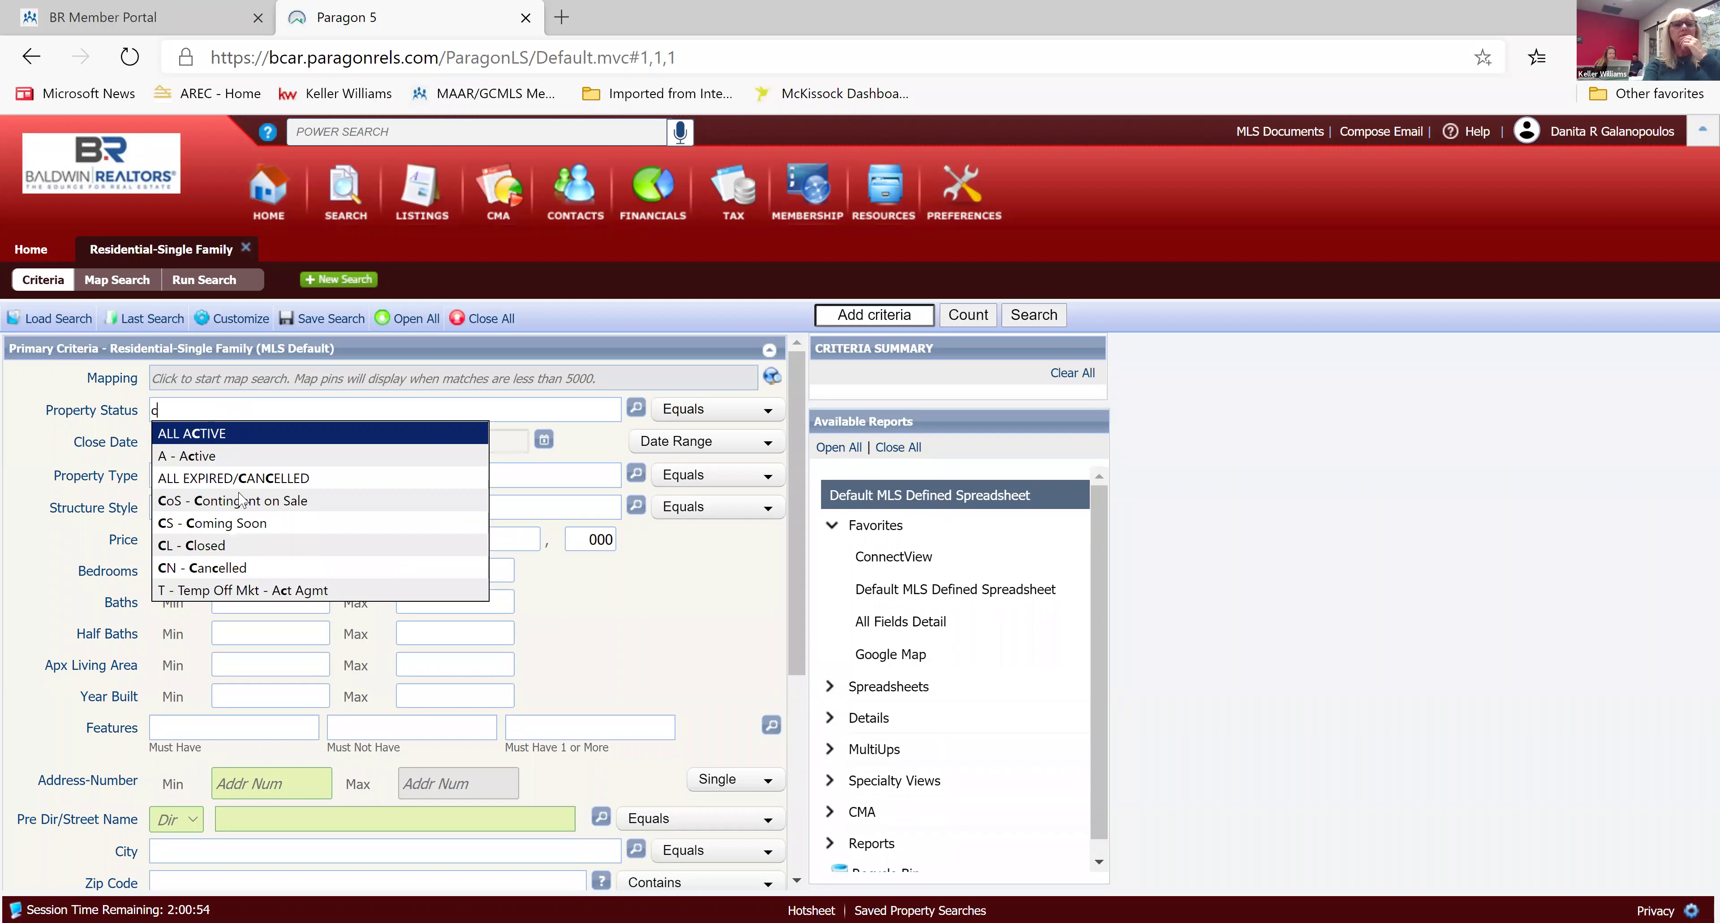
pyautogui.click(251, 544)
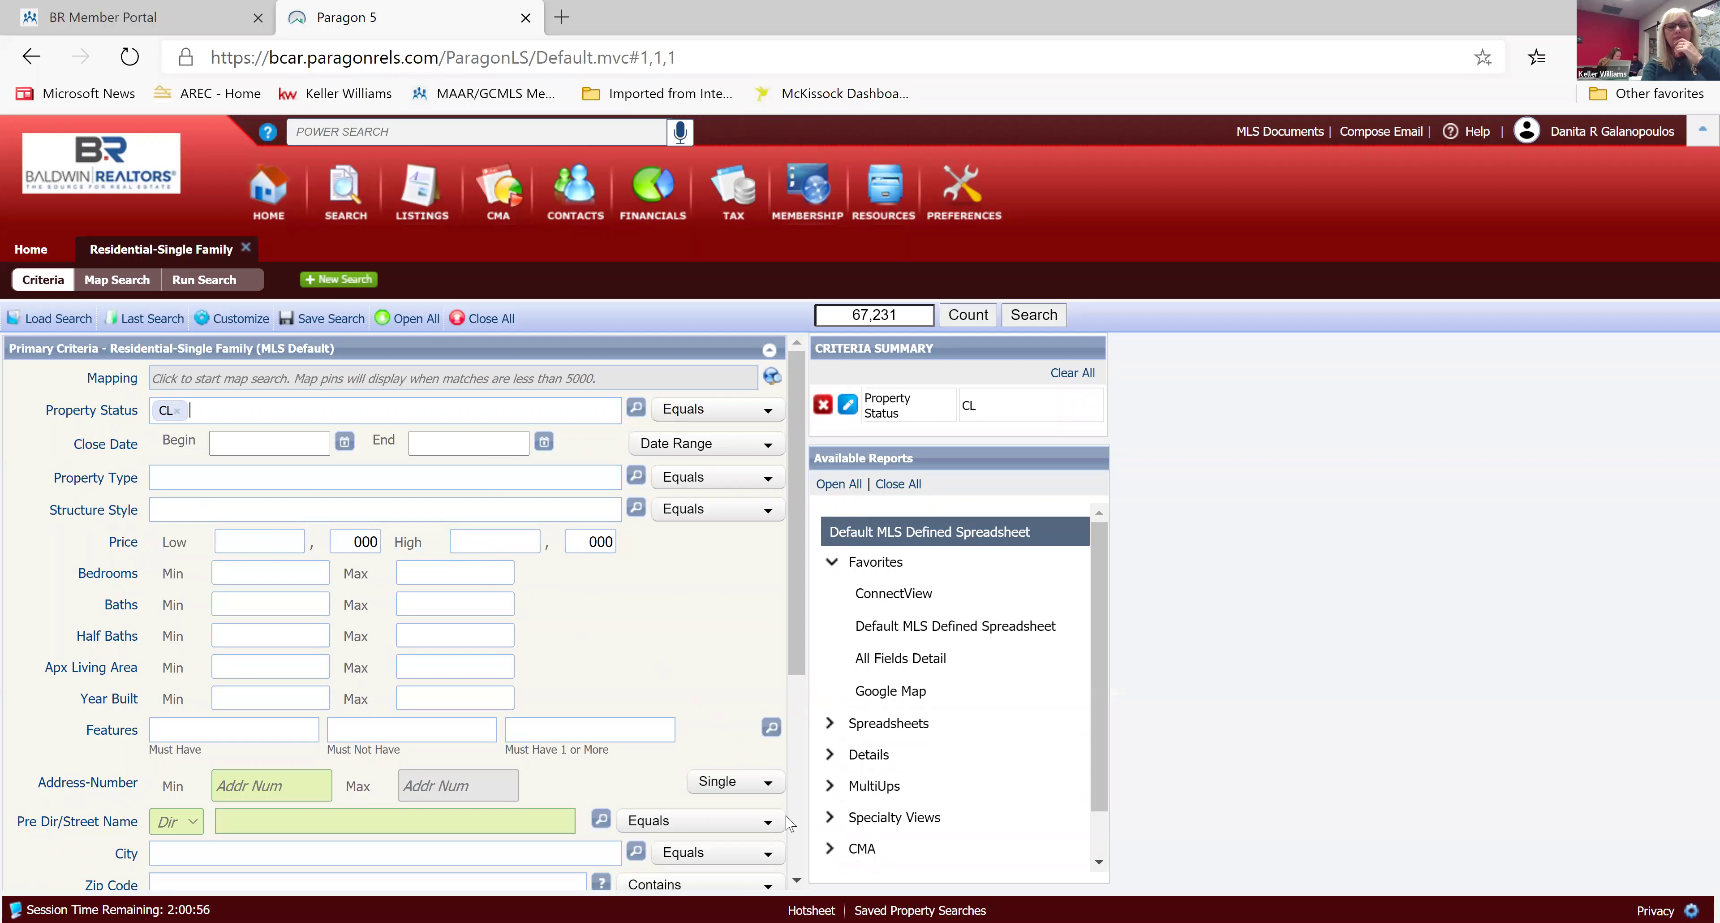
# Set the subdivision to 'NorthStati - North Station', bringing the count to 56.
pyautogui.scroll(-3, 796, 875)
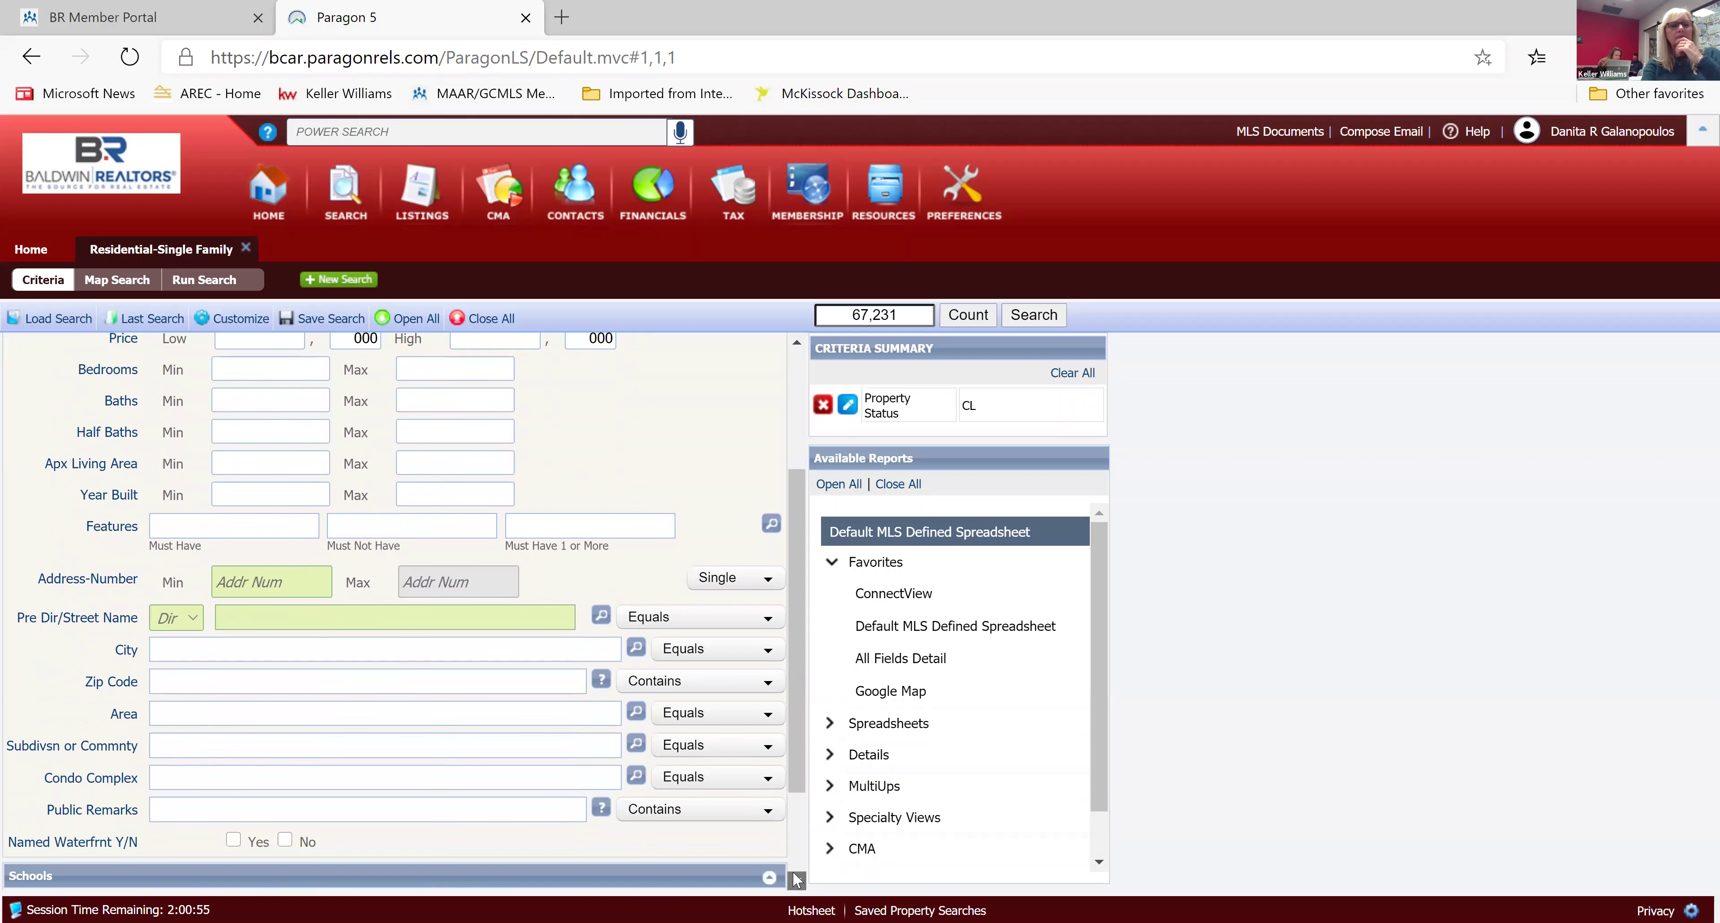
pyautogui.scroll(-1, 796, 880)
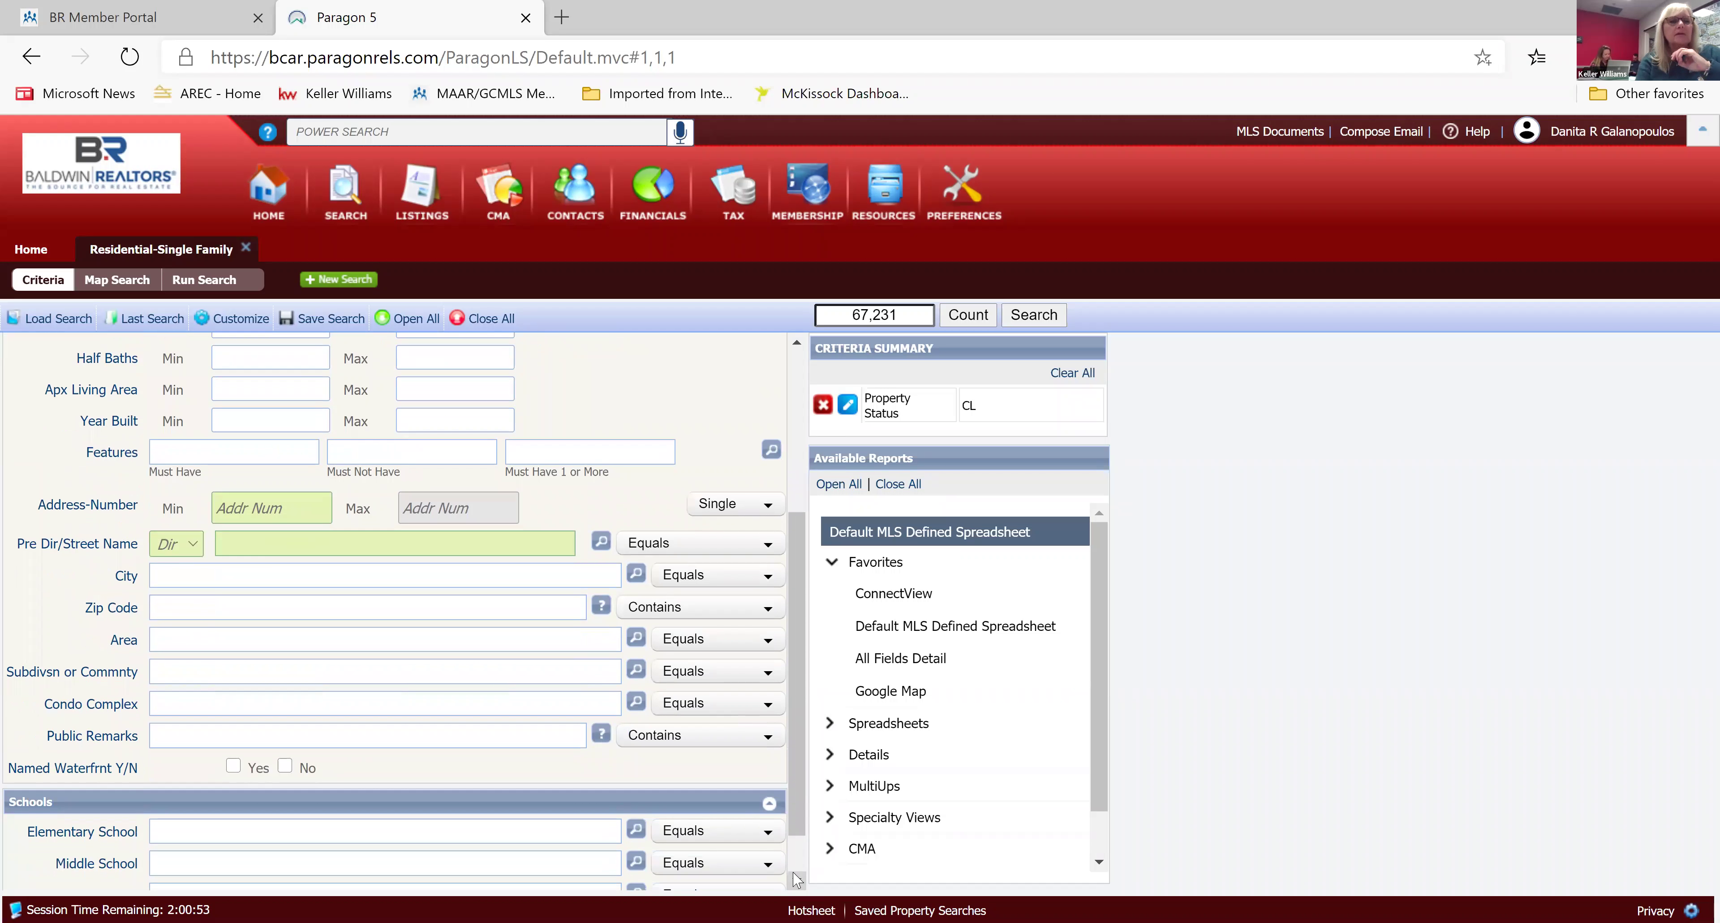
pyautogui.scroll(-1, 796, 879)
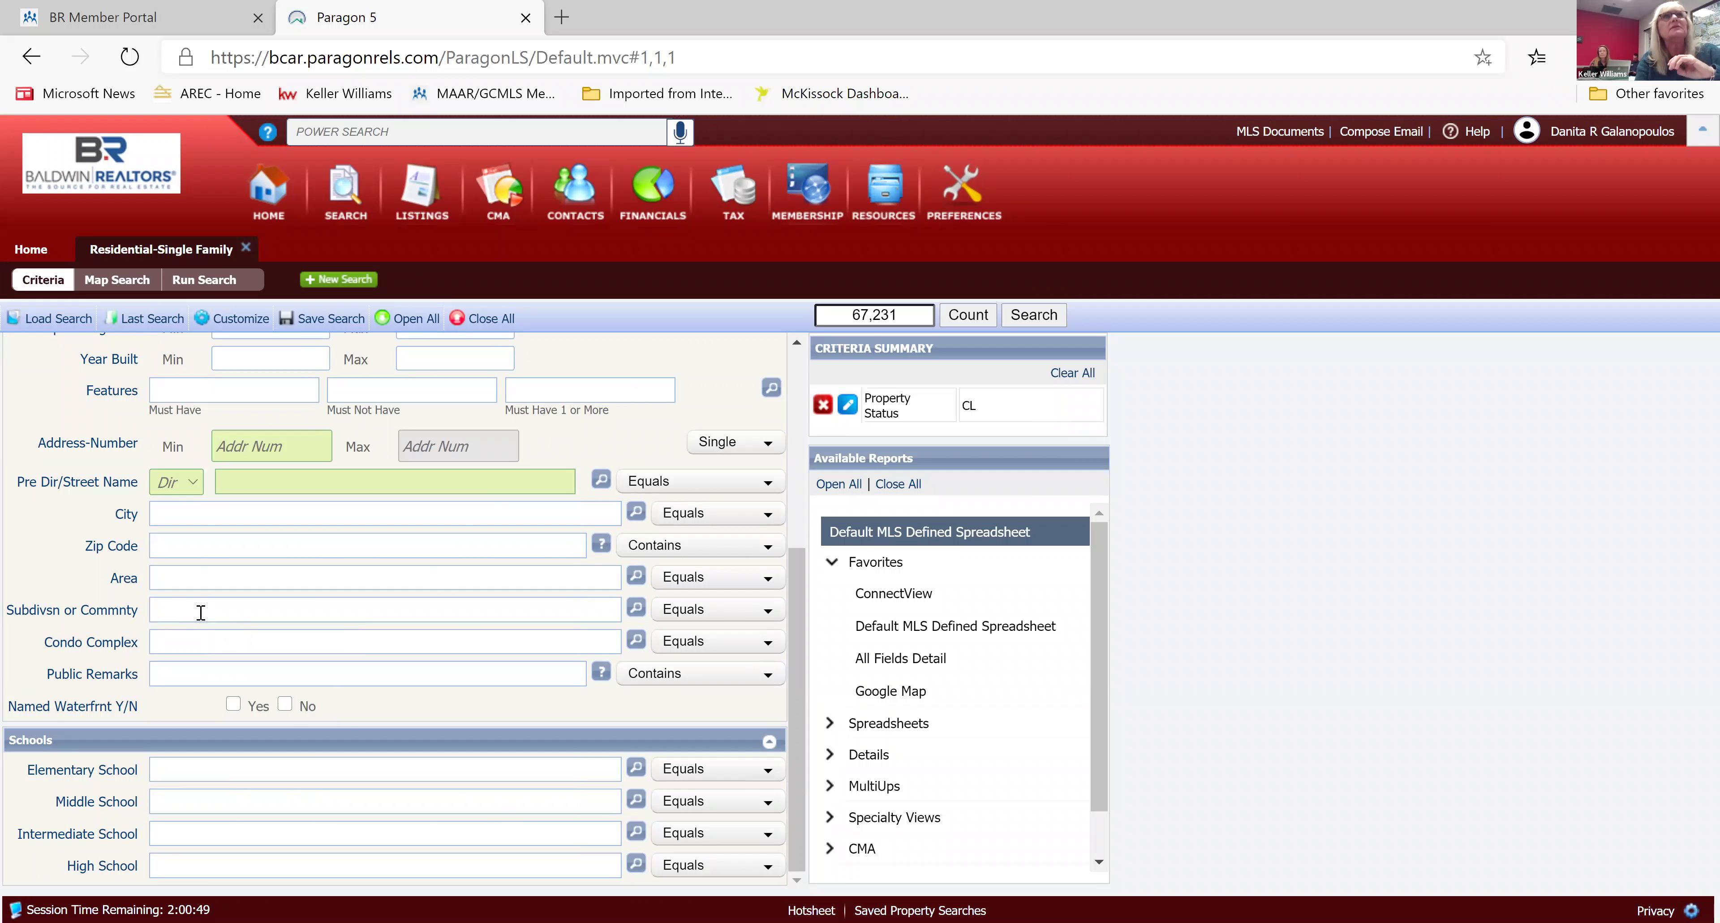
pyautogui.write('No')
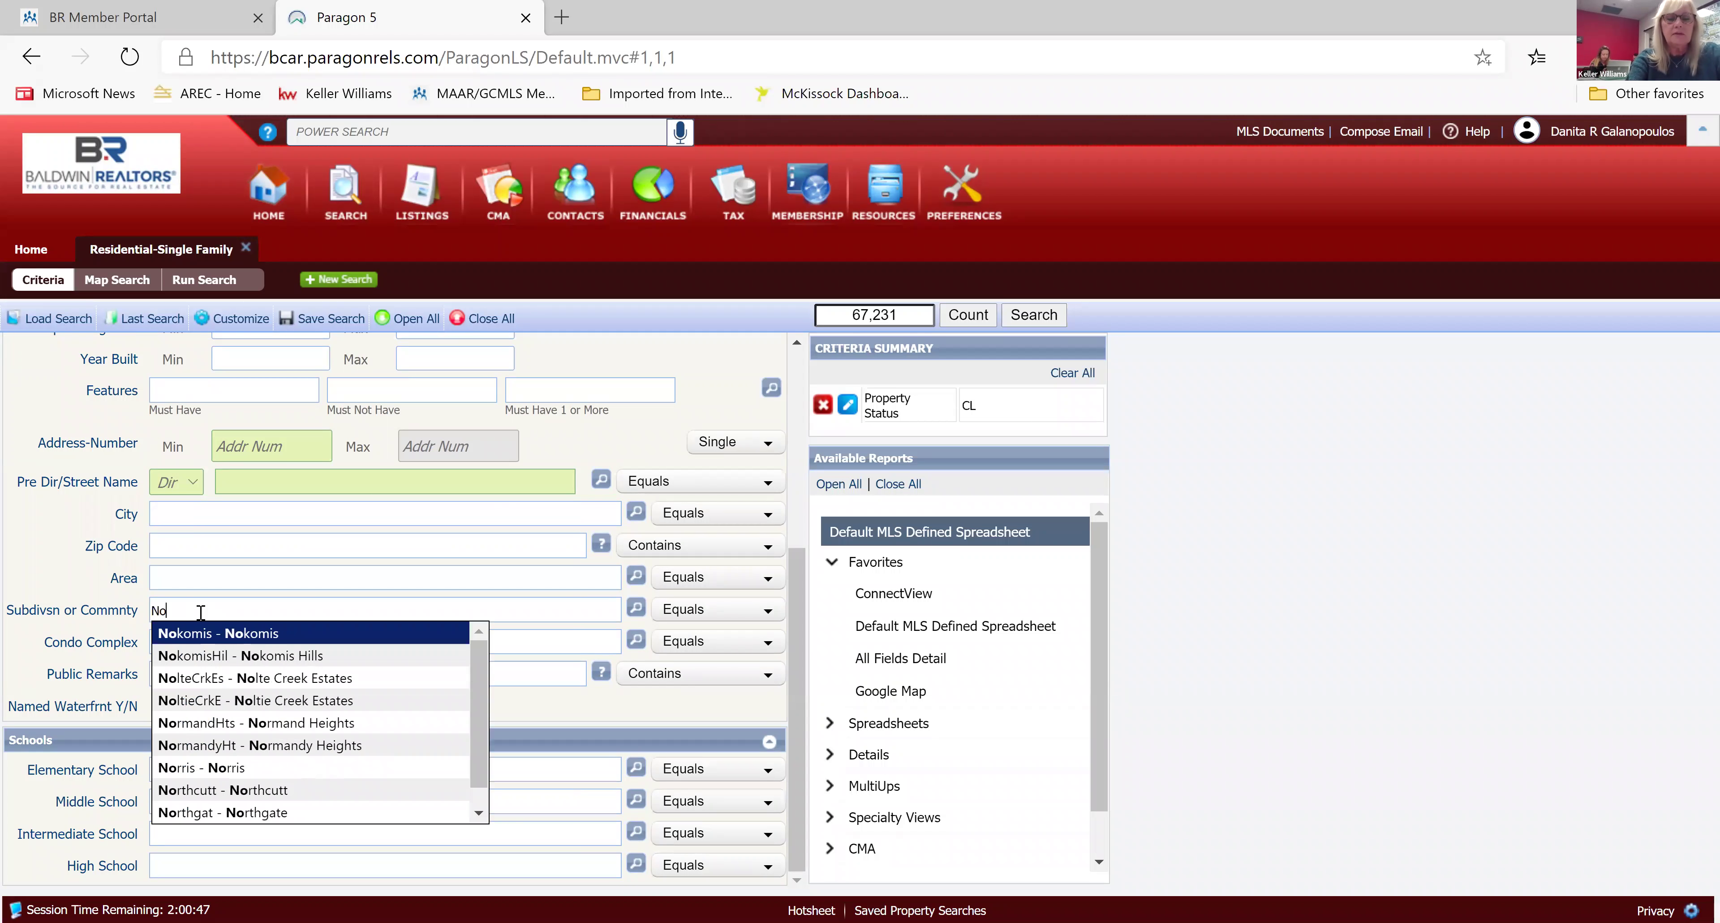
pyautogui.write('rth')
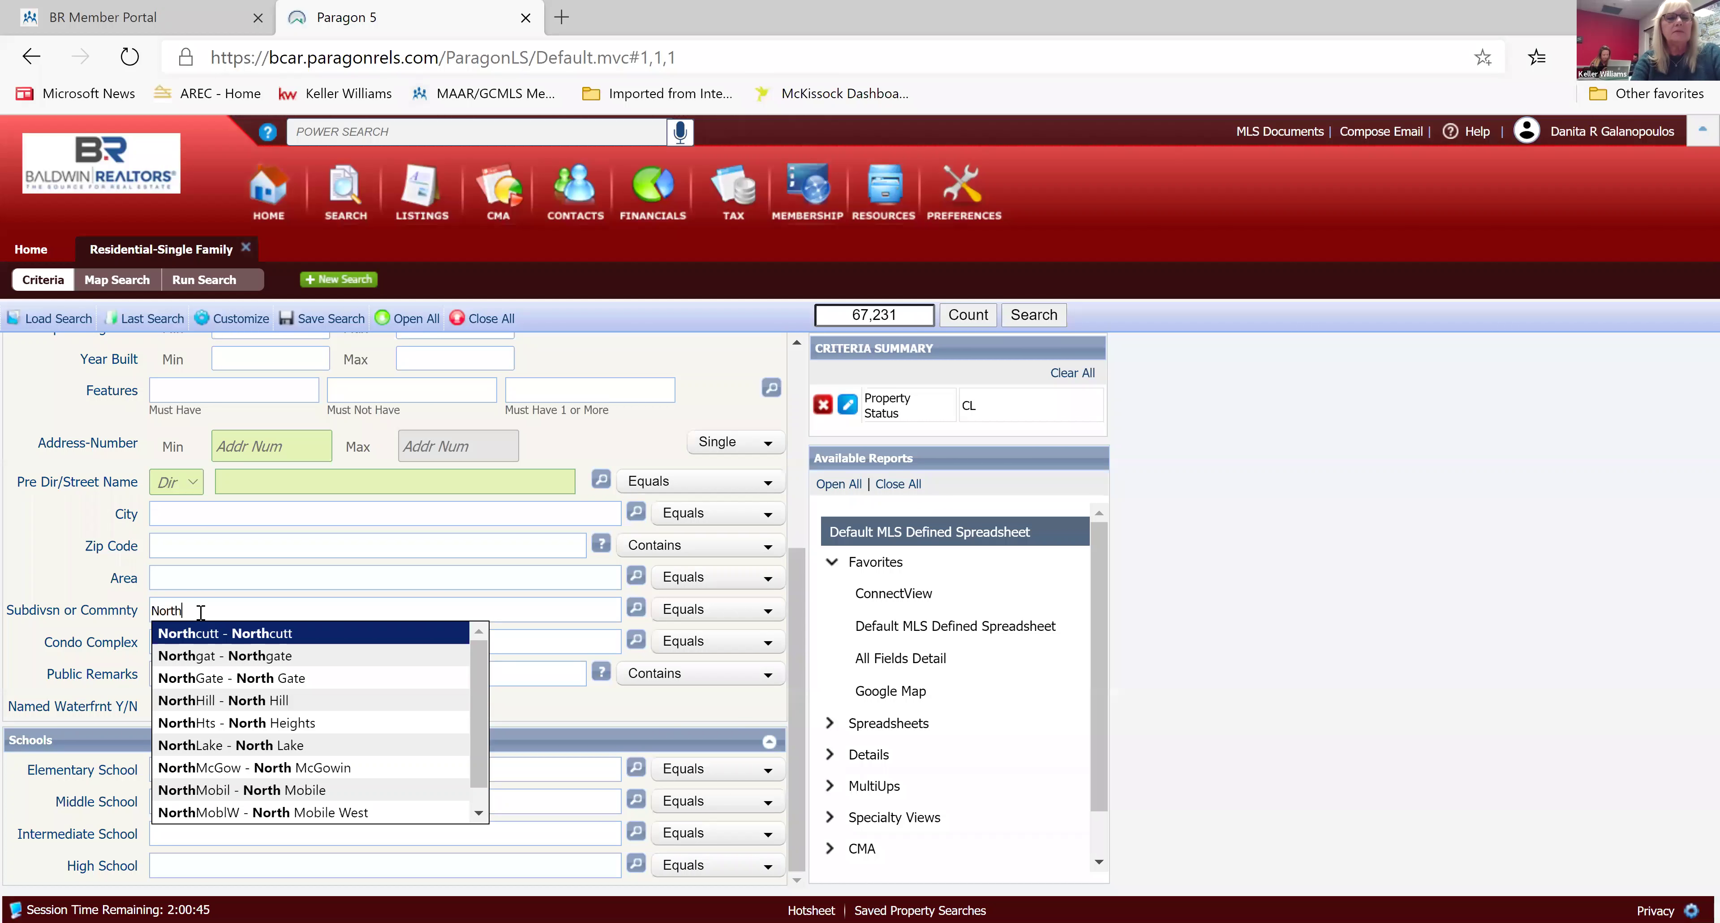
pyautogui.write('sta')
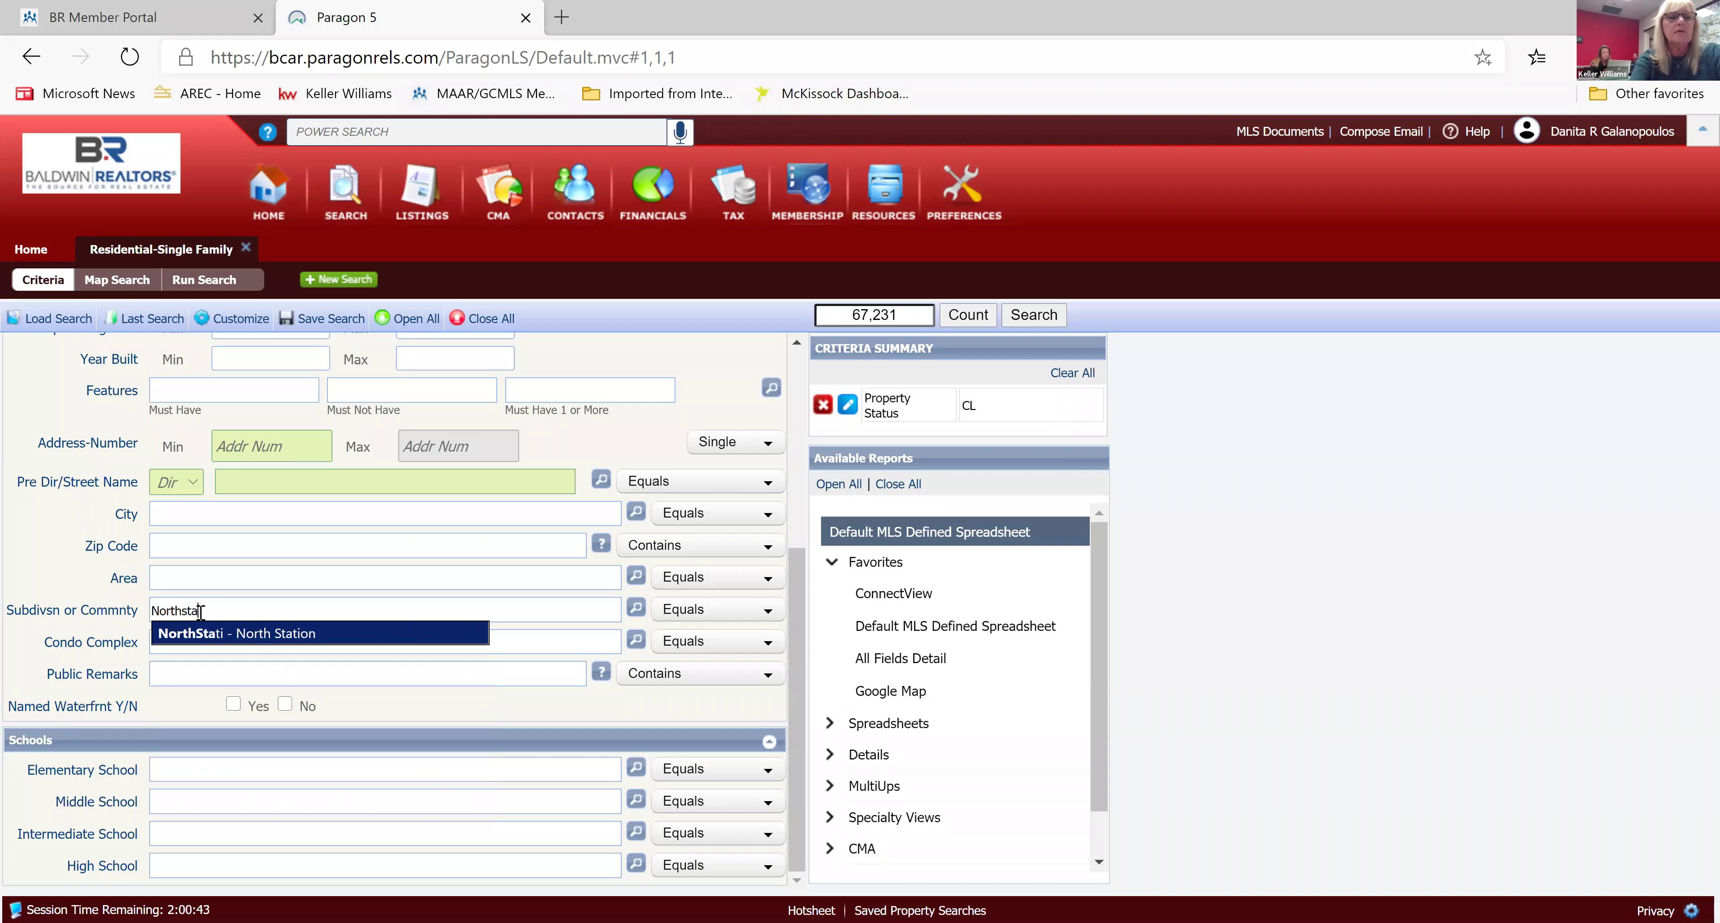
pyautogui.click(239, 634)
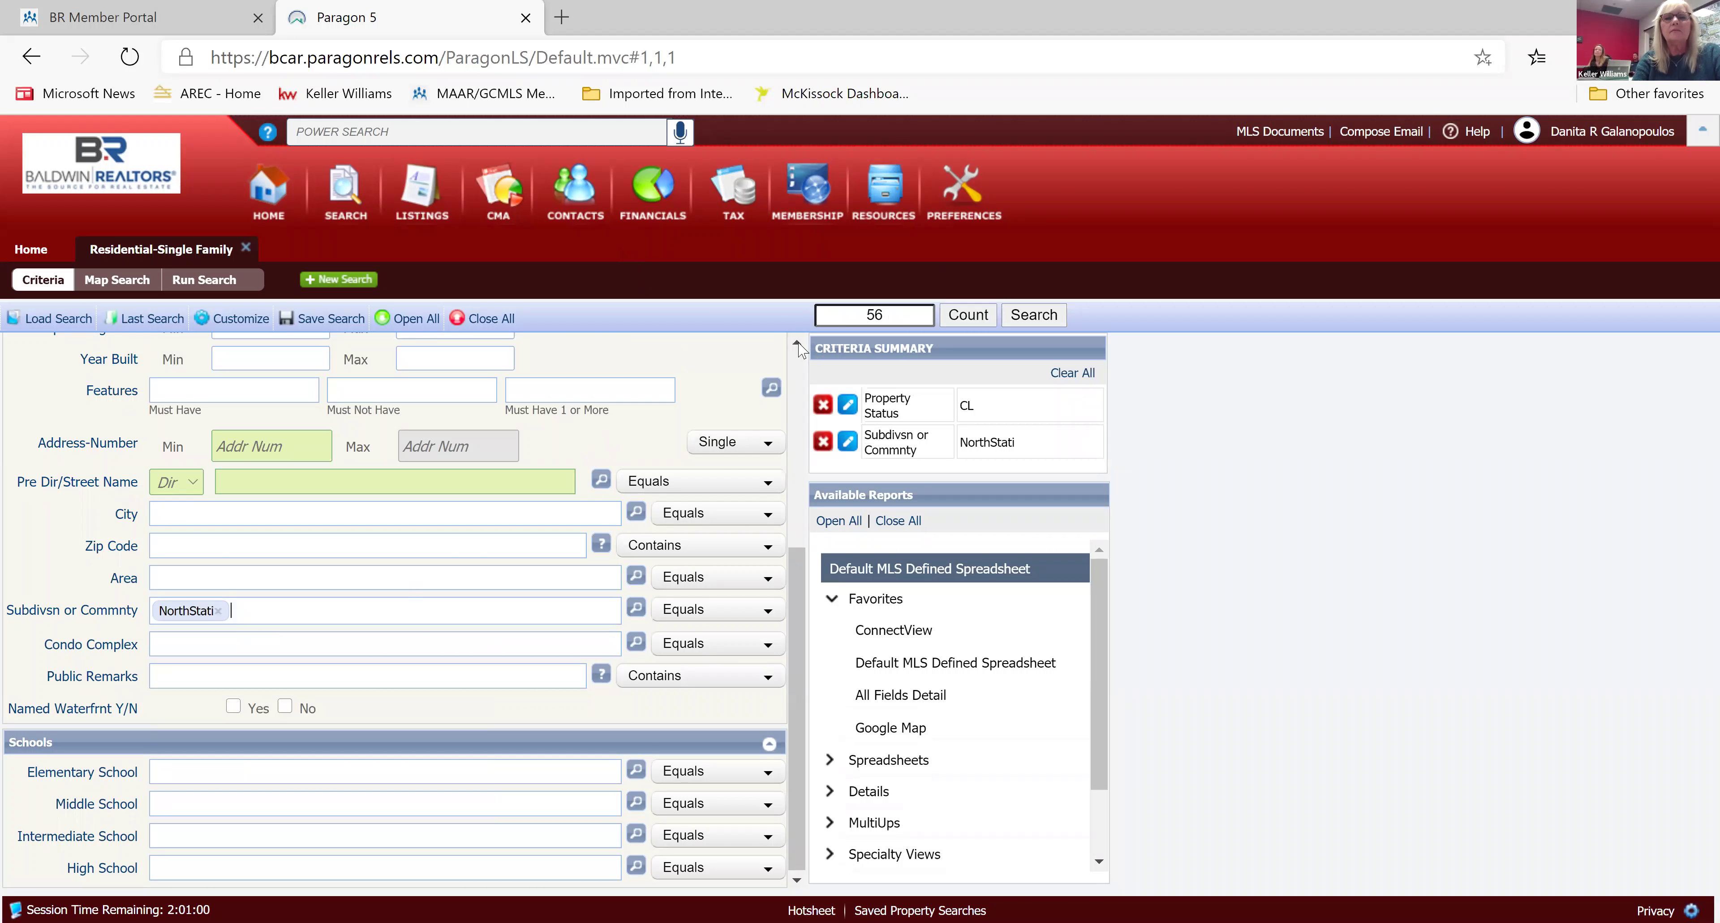
pyautogui.scroll(5, 798, 344)
# Set the Close Date range to 06/01/2020 through 12/16/2020, narrowing results to six sales.
pyautogui.scroll(1, 799, 347)
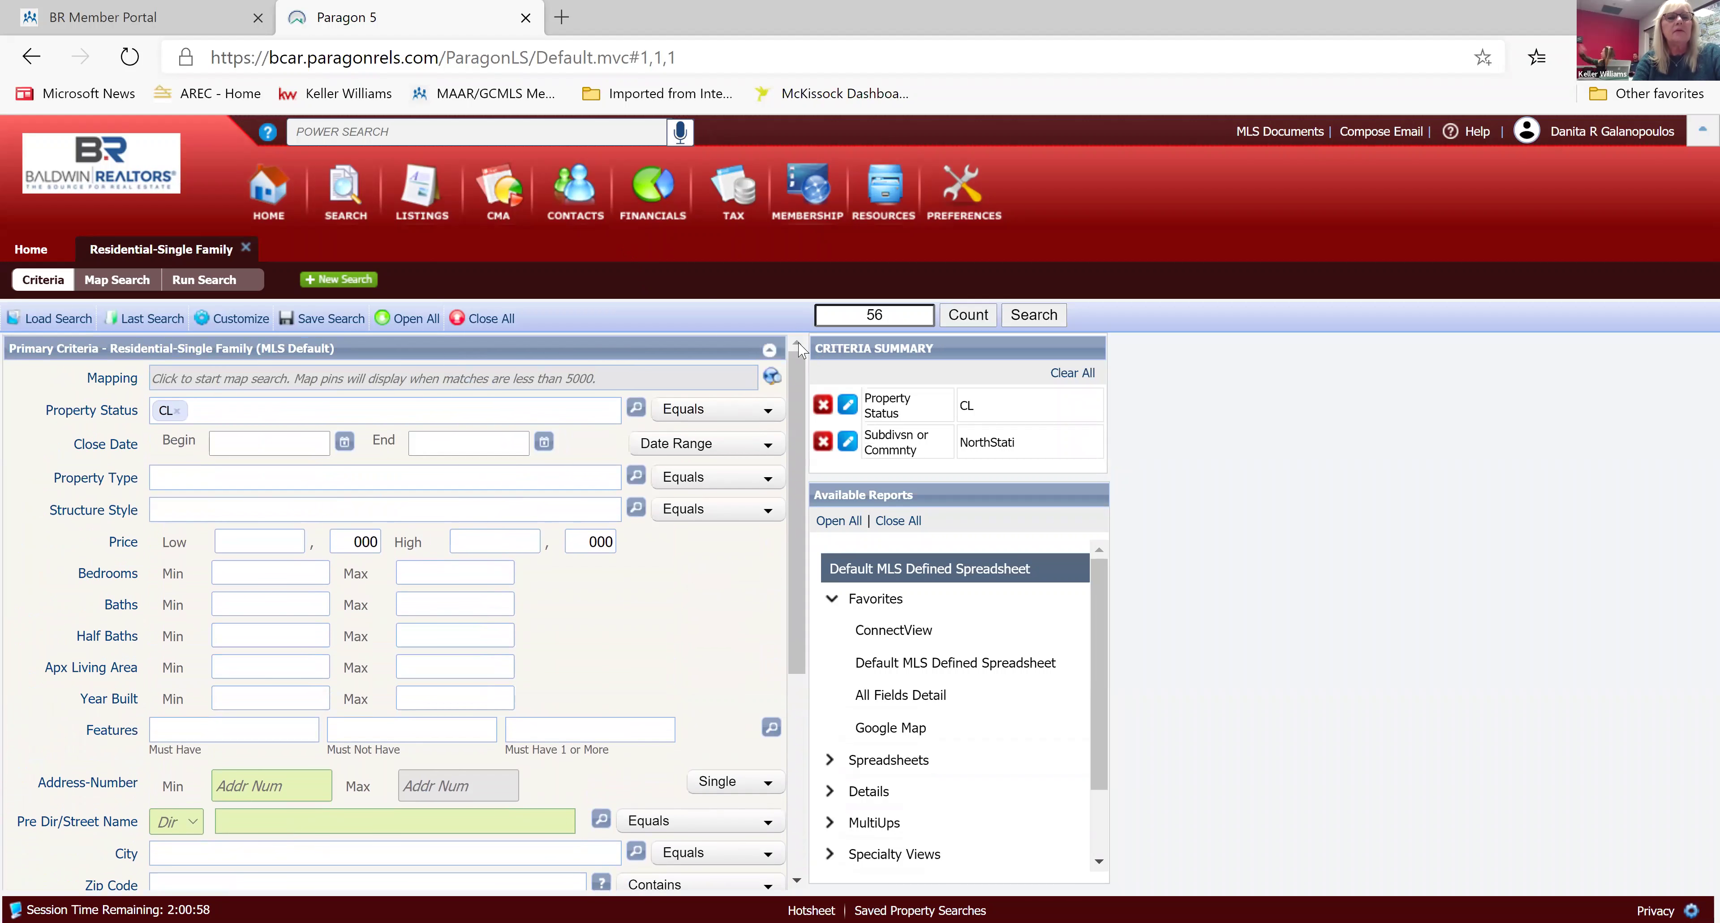
pyautogui.click(343, 443)
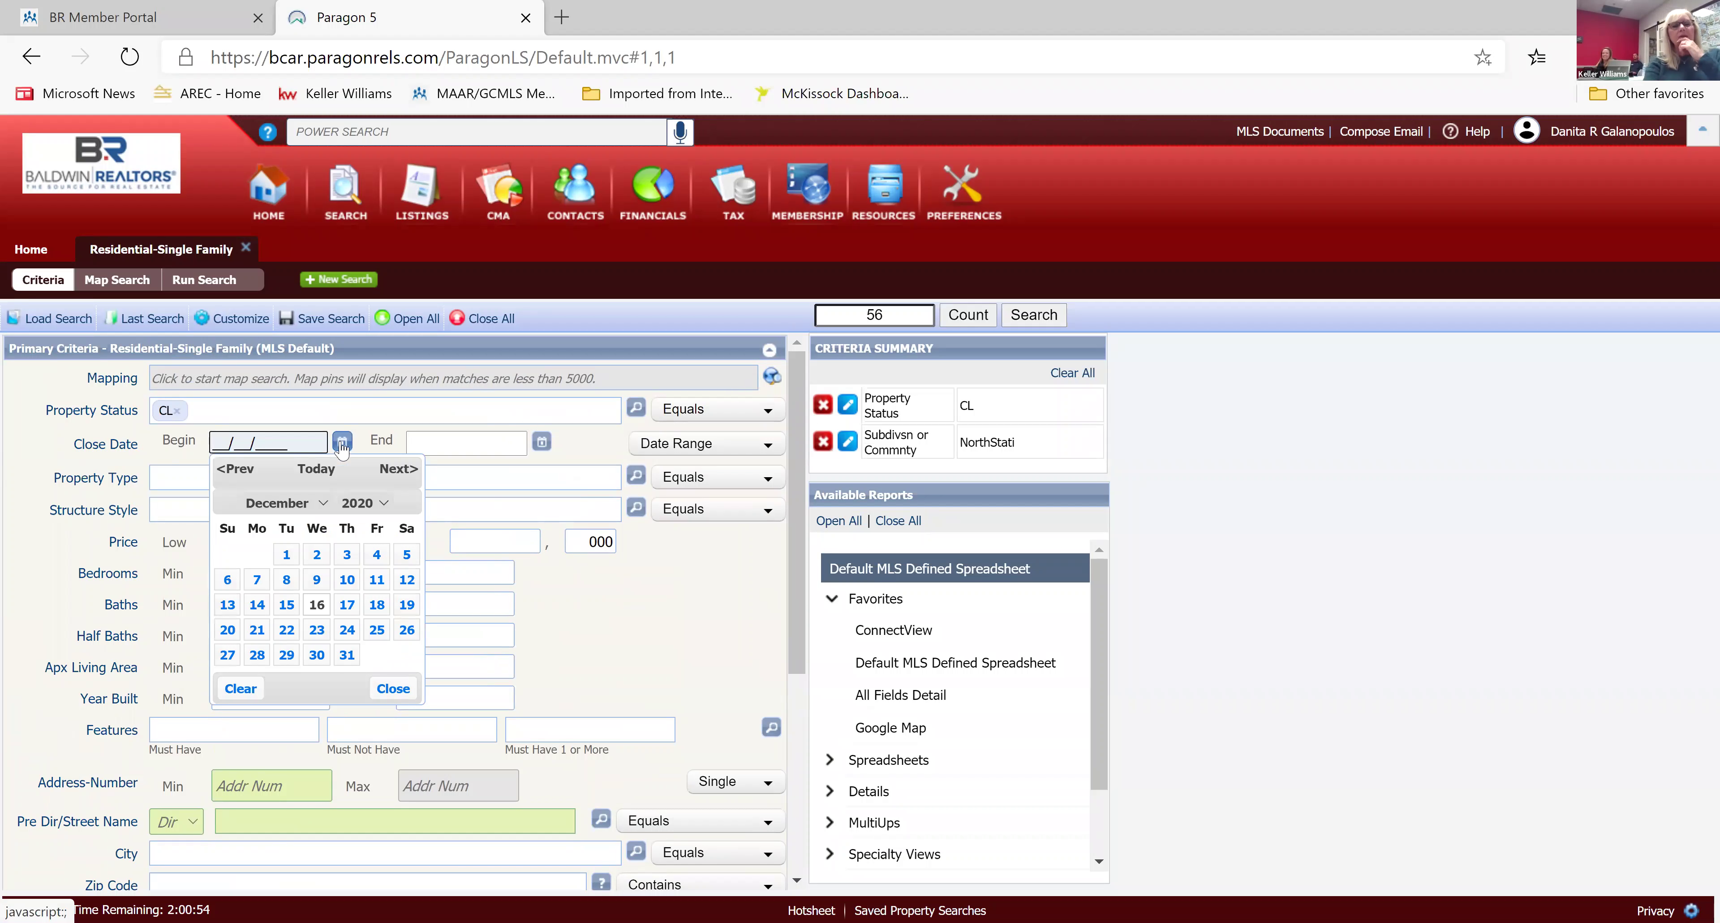
pyautogui.click(252, 470)
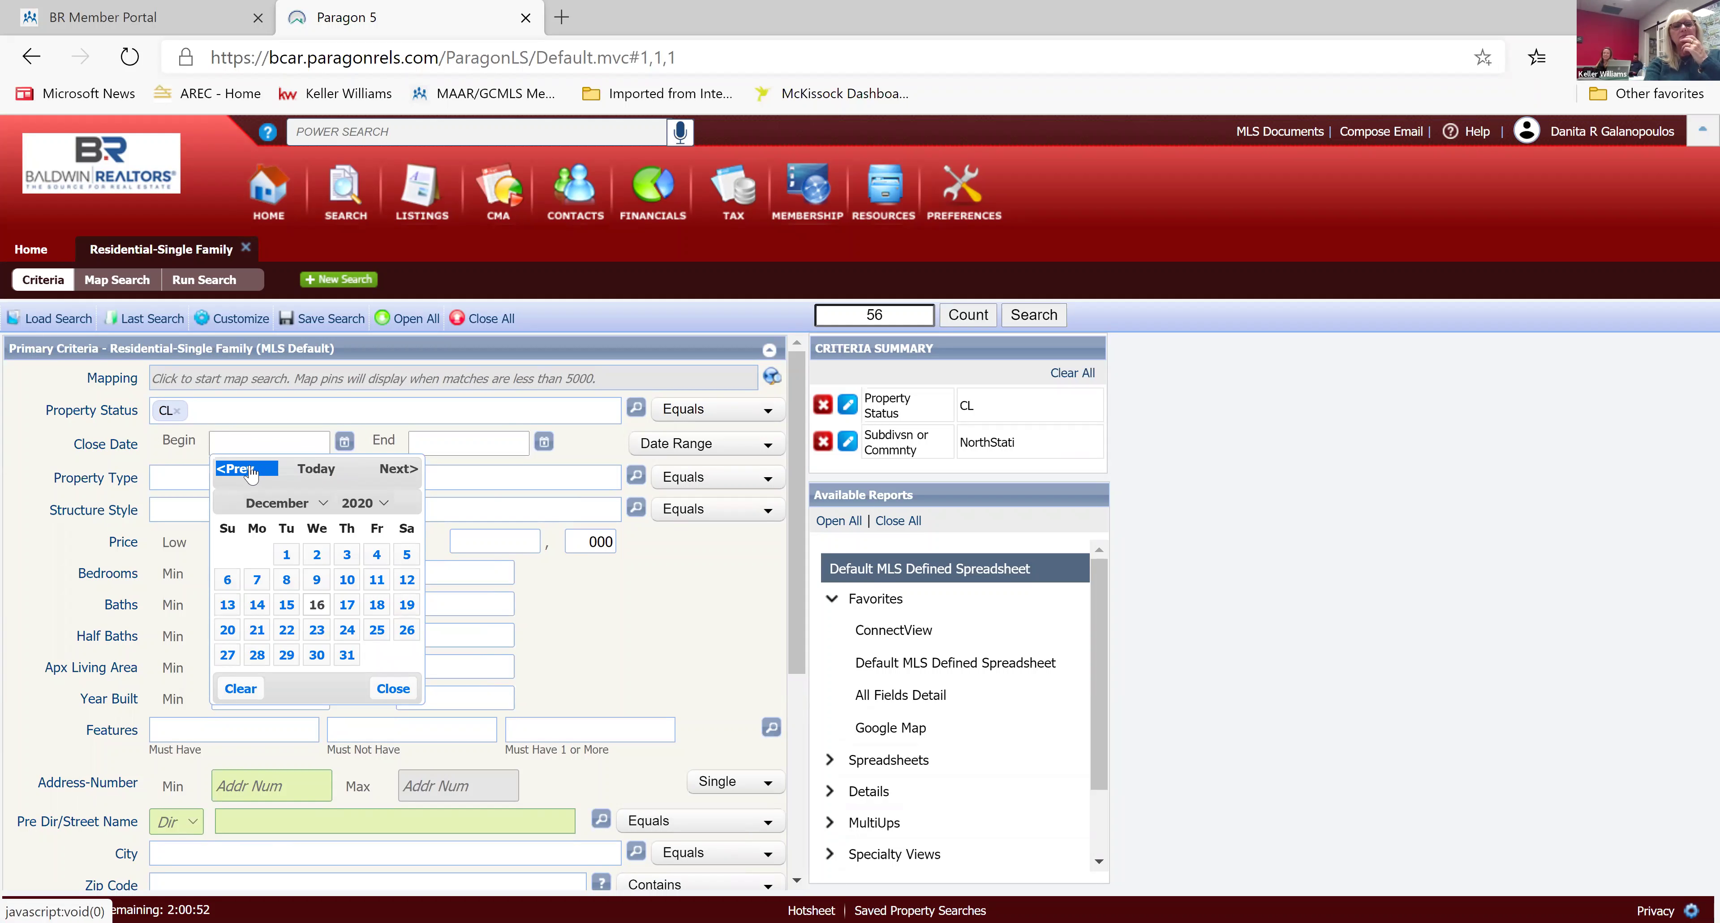
pyautogui.click(251, 472)
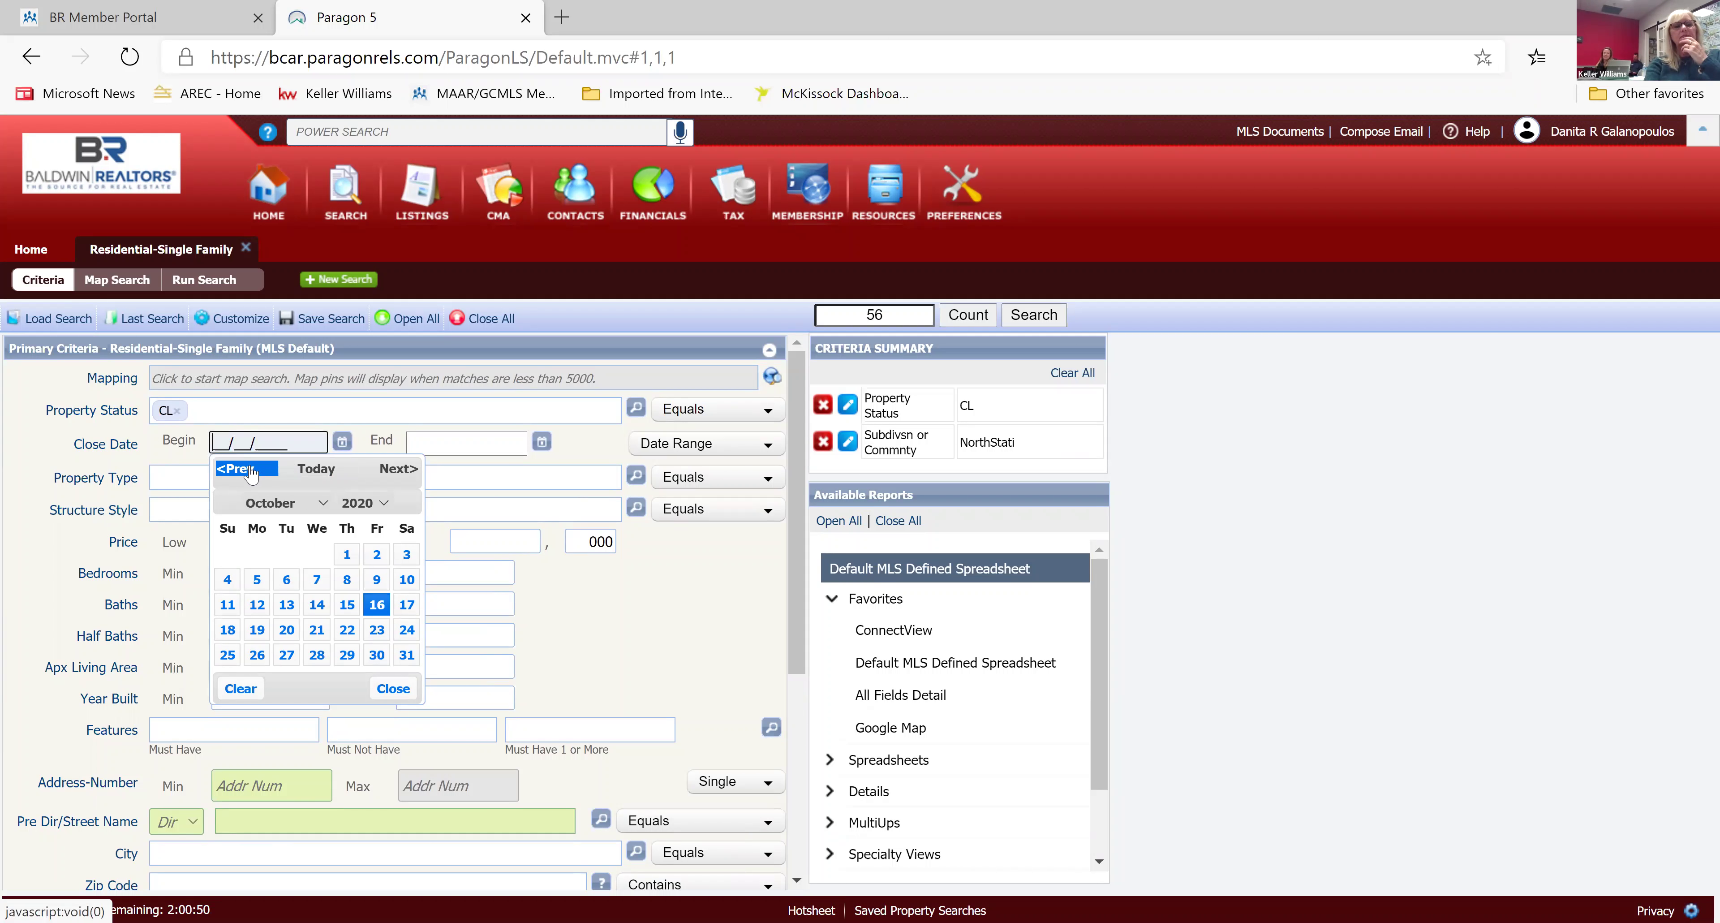
pyautogui.click(251, 471)
pyautogui.click(251, 472)
pyautogui.click(251, 472)
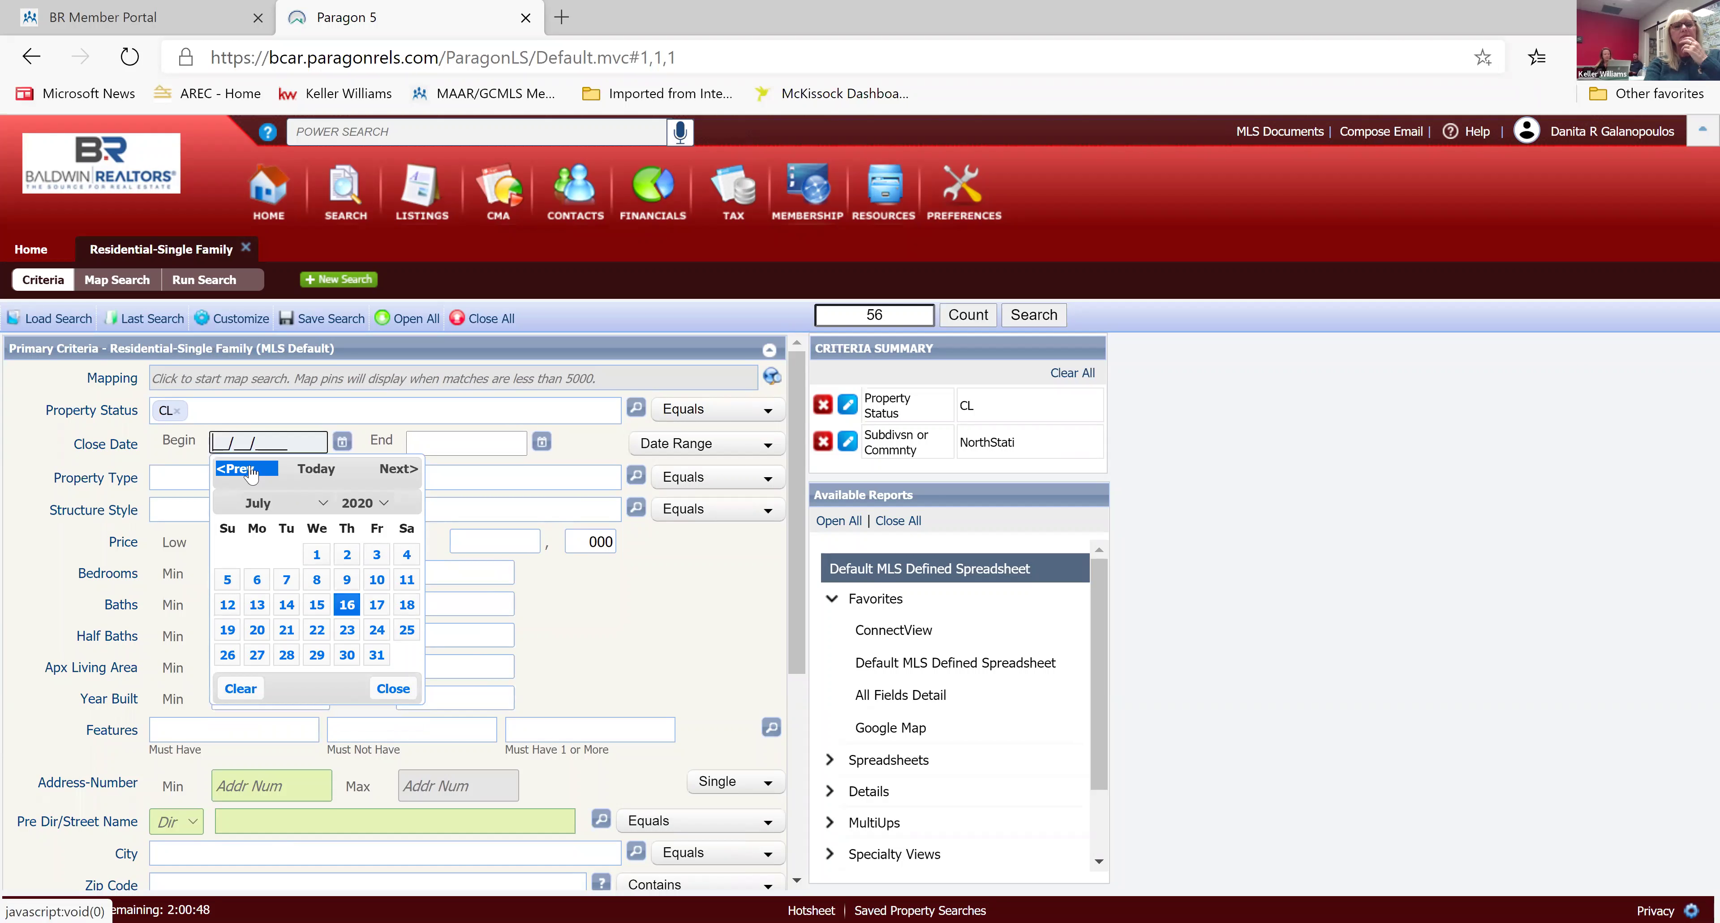
pyautogui.click(251, 471)
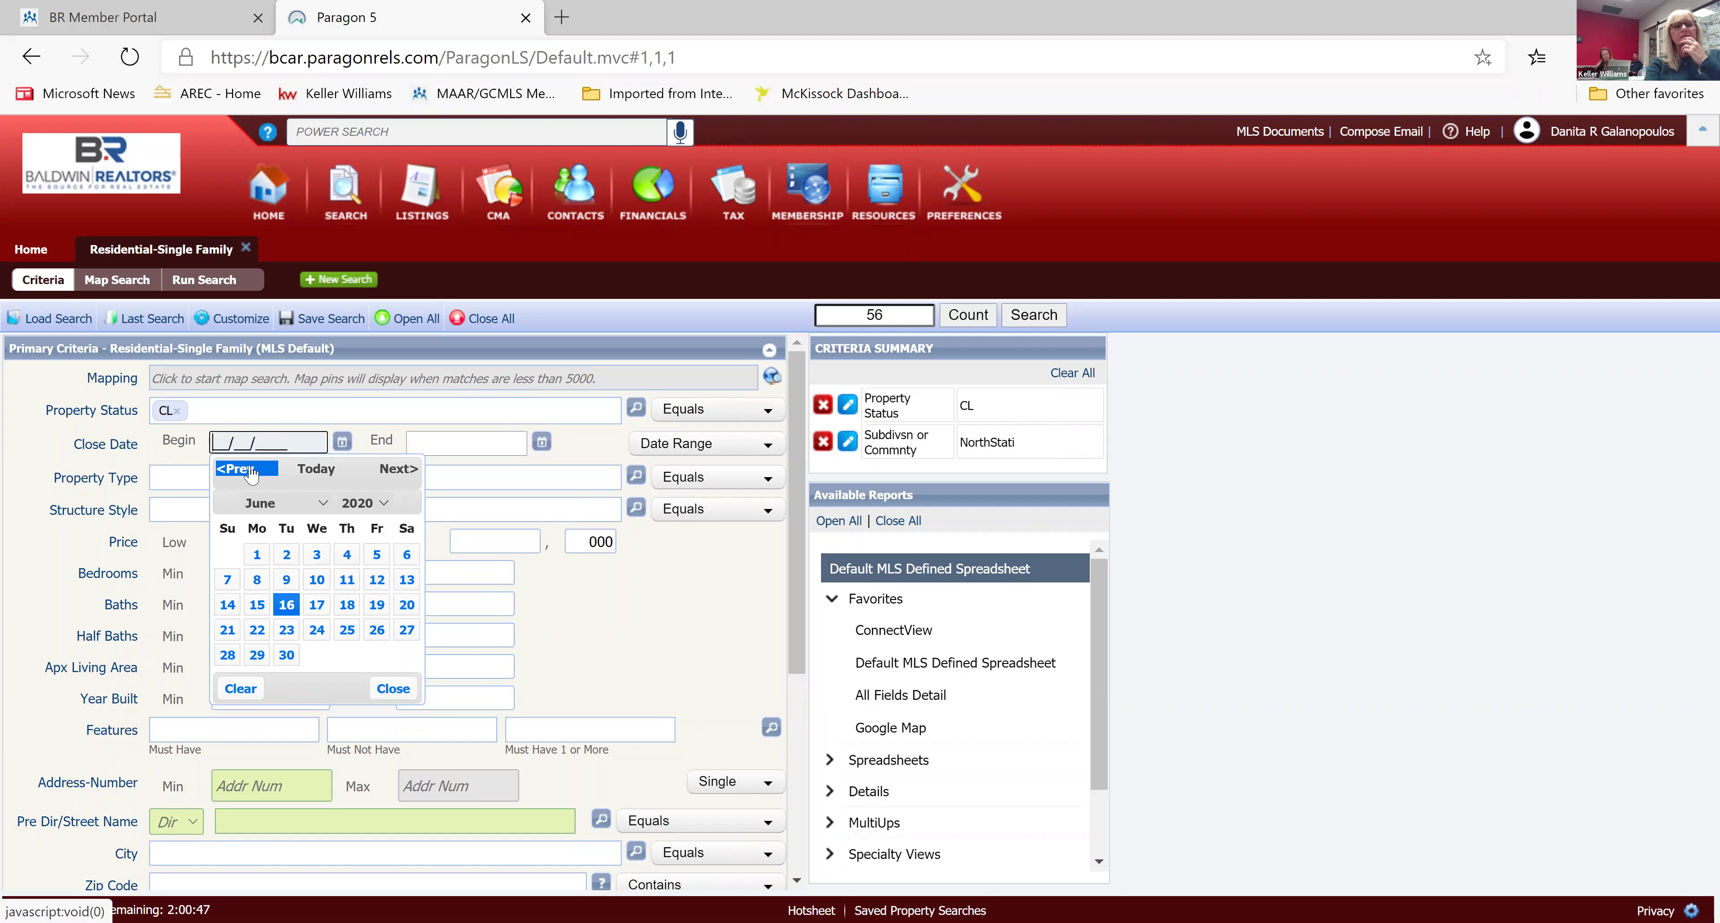
pyautogui.click(256, 553)
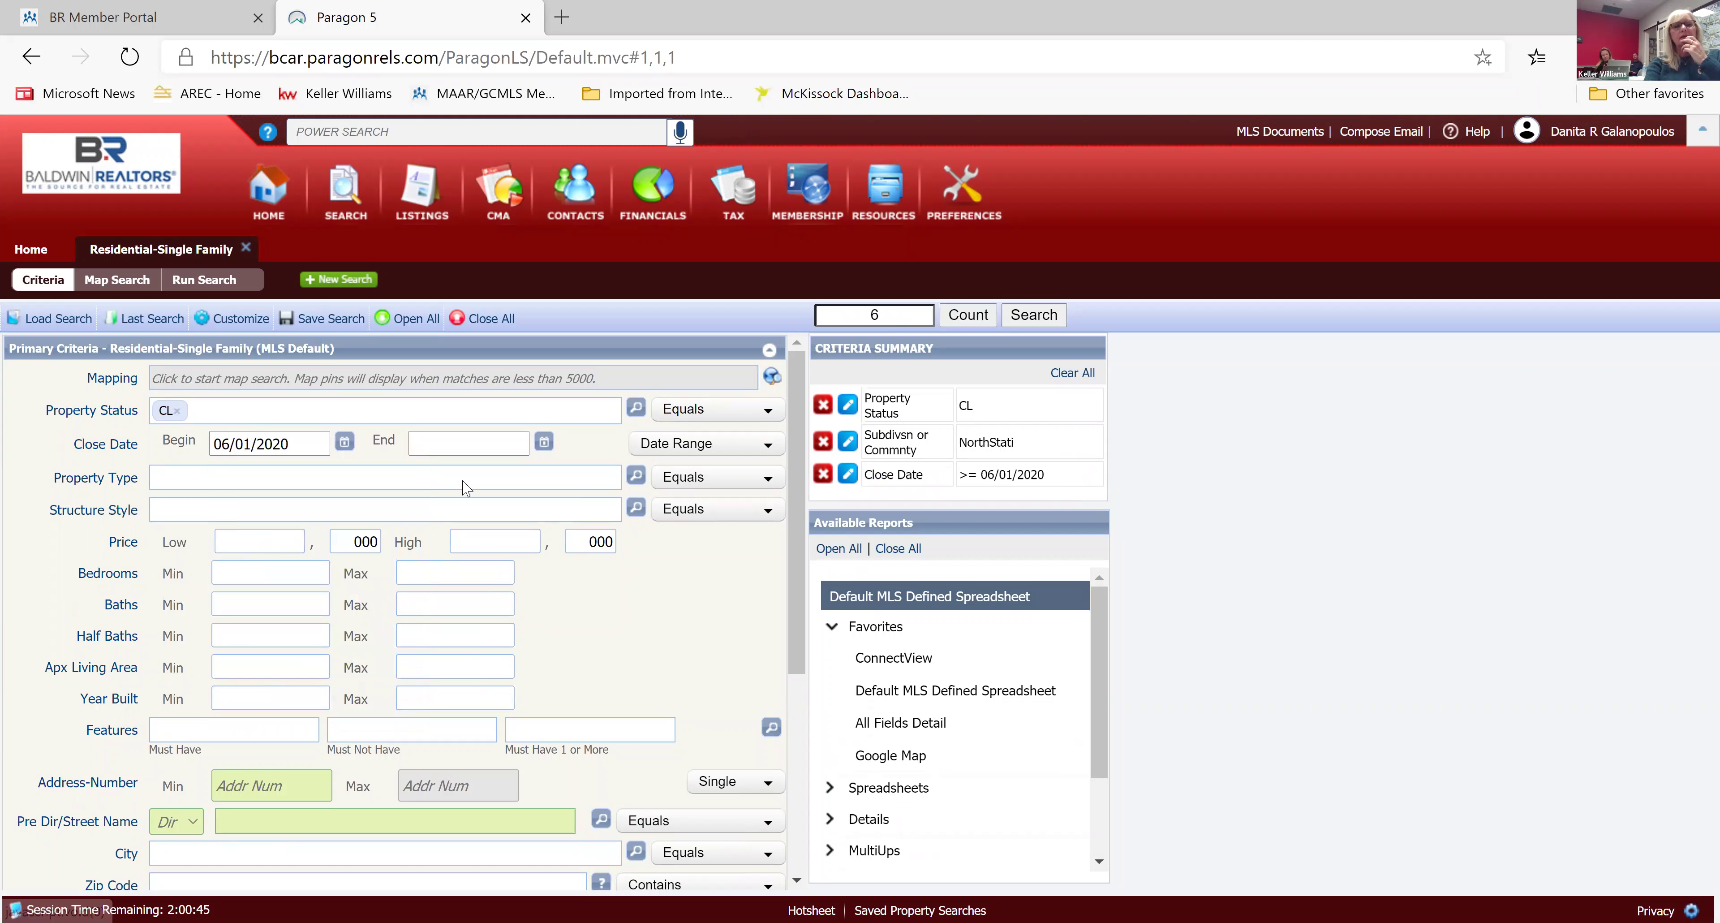
pyautogui.click(544, 442)
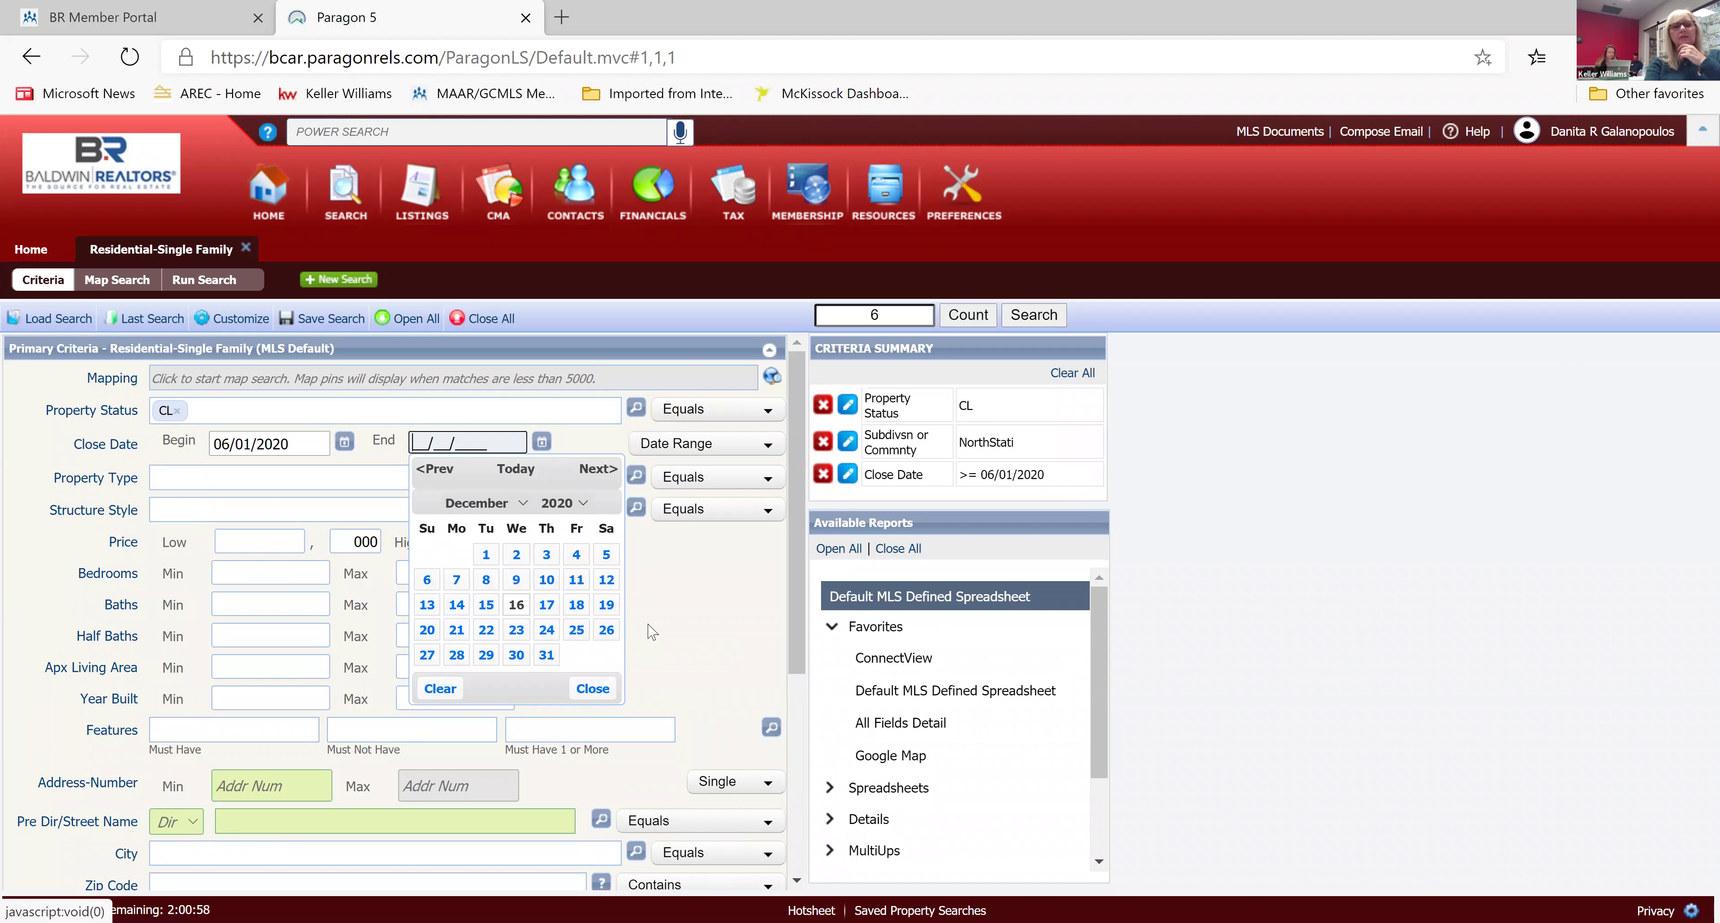
pyautogui.click(519, 604)
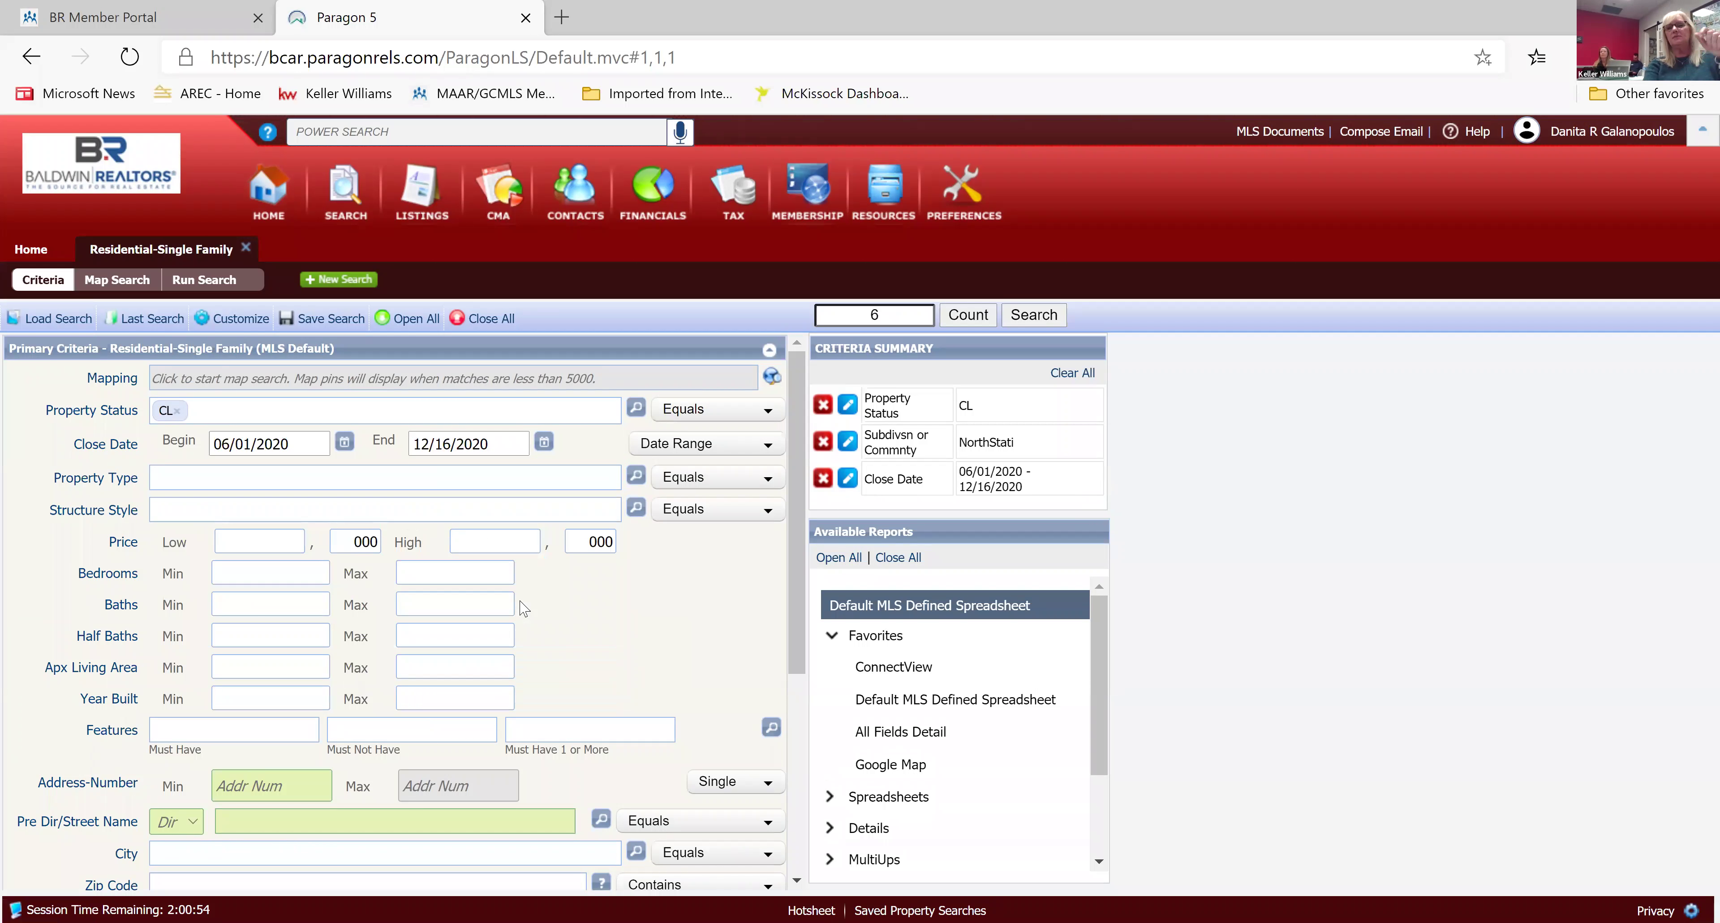
pyautogui.click(1034, 316)
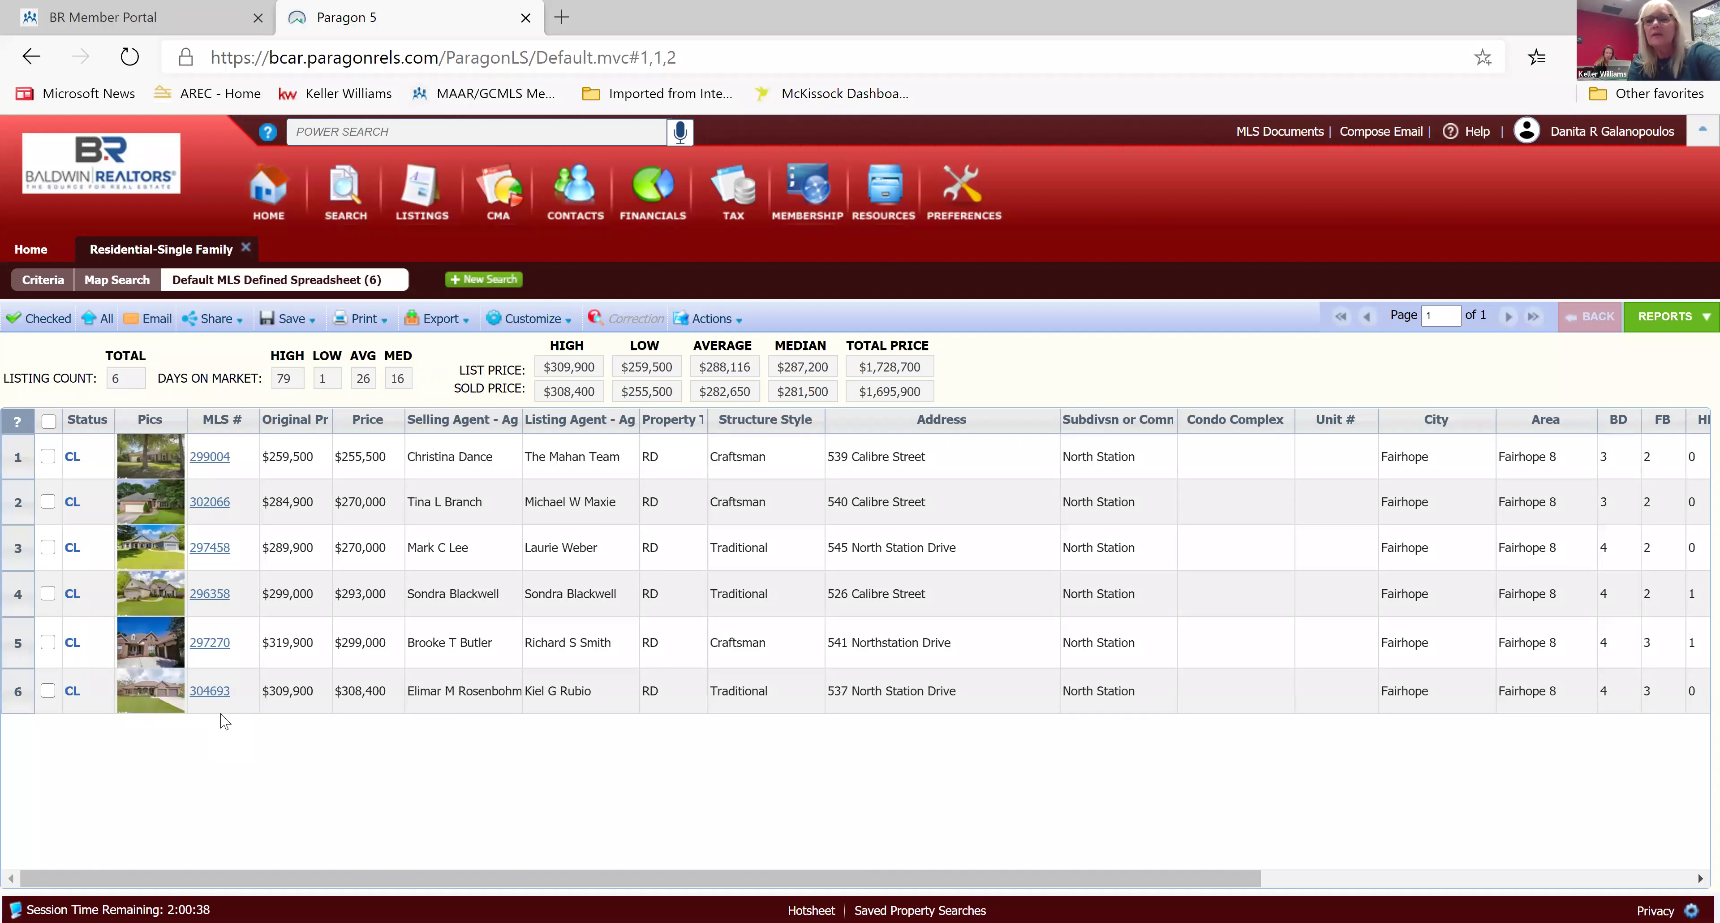
# Scroll across the columns of the six-sale closed results spreadsheet.
pyautogui.hscroll(5, 225, 723)
pyautogui.hscroll(3, 224, 723)
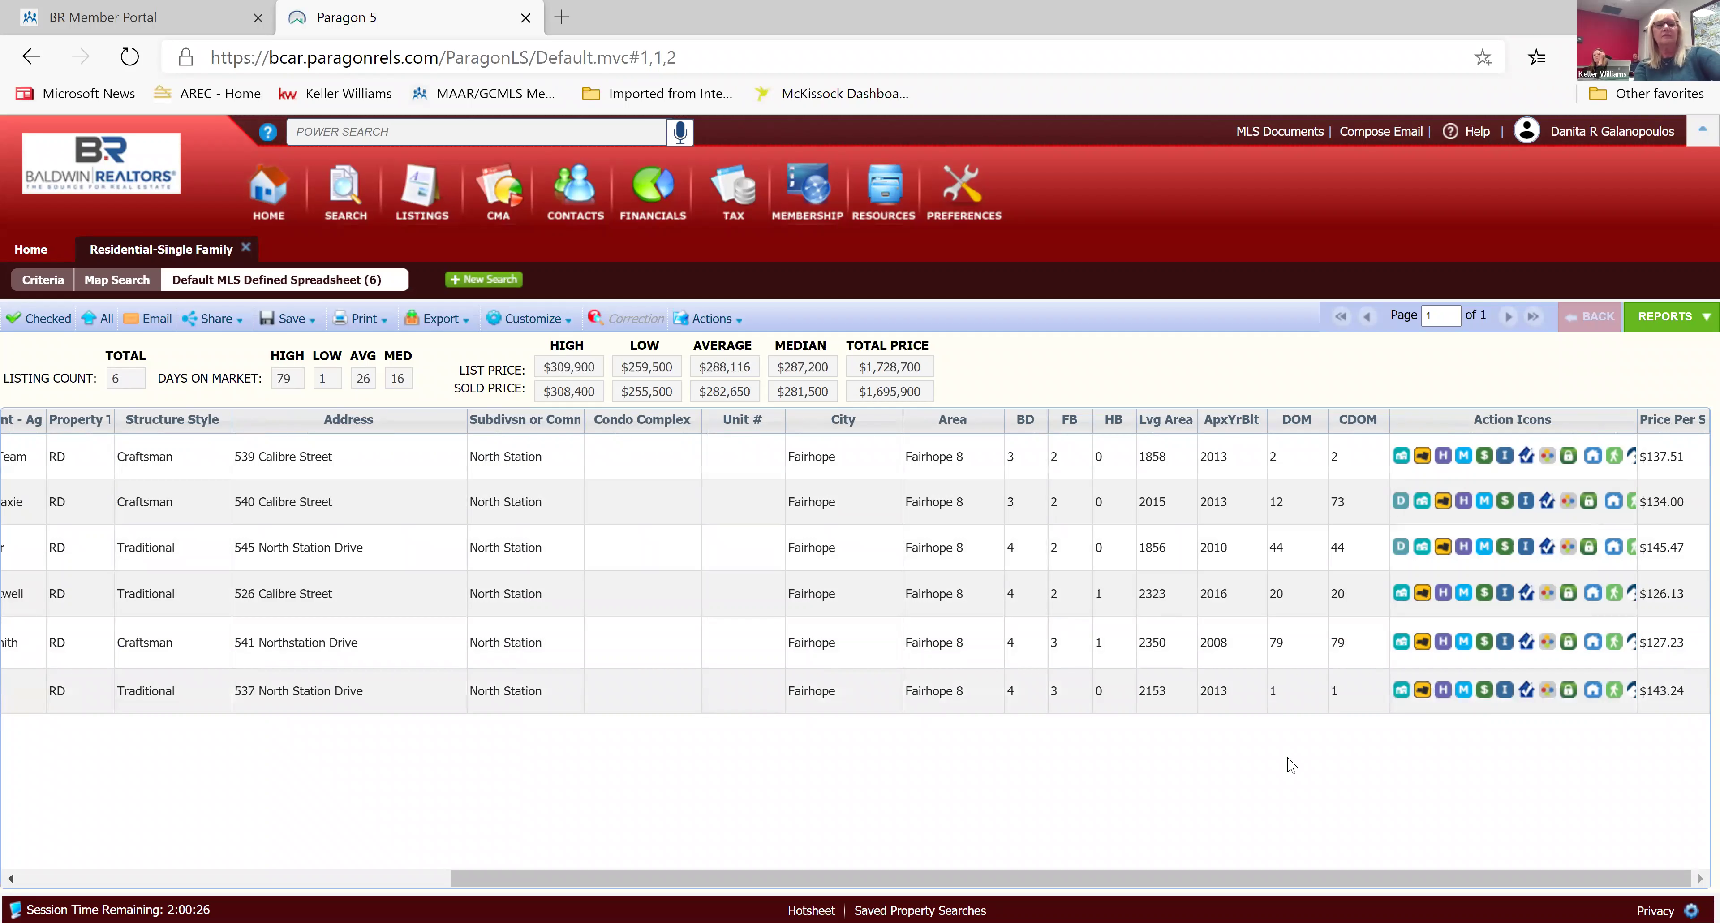
pyautogui.hscroll(-10, 1291, 764)
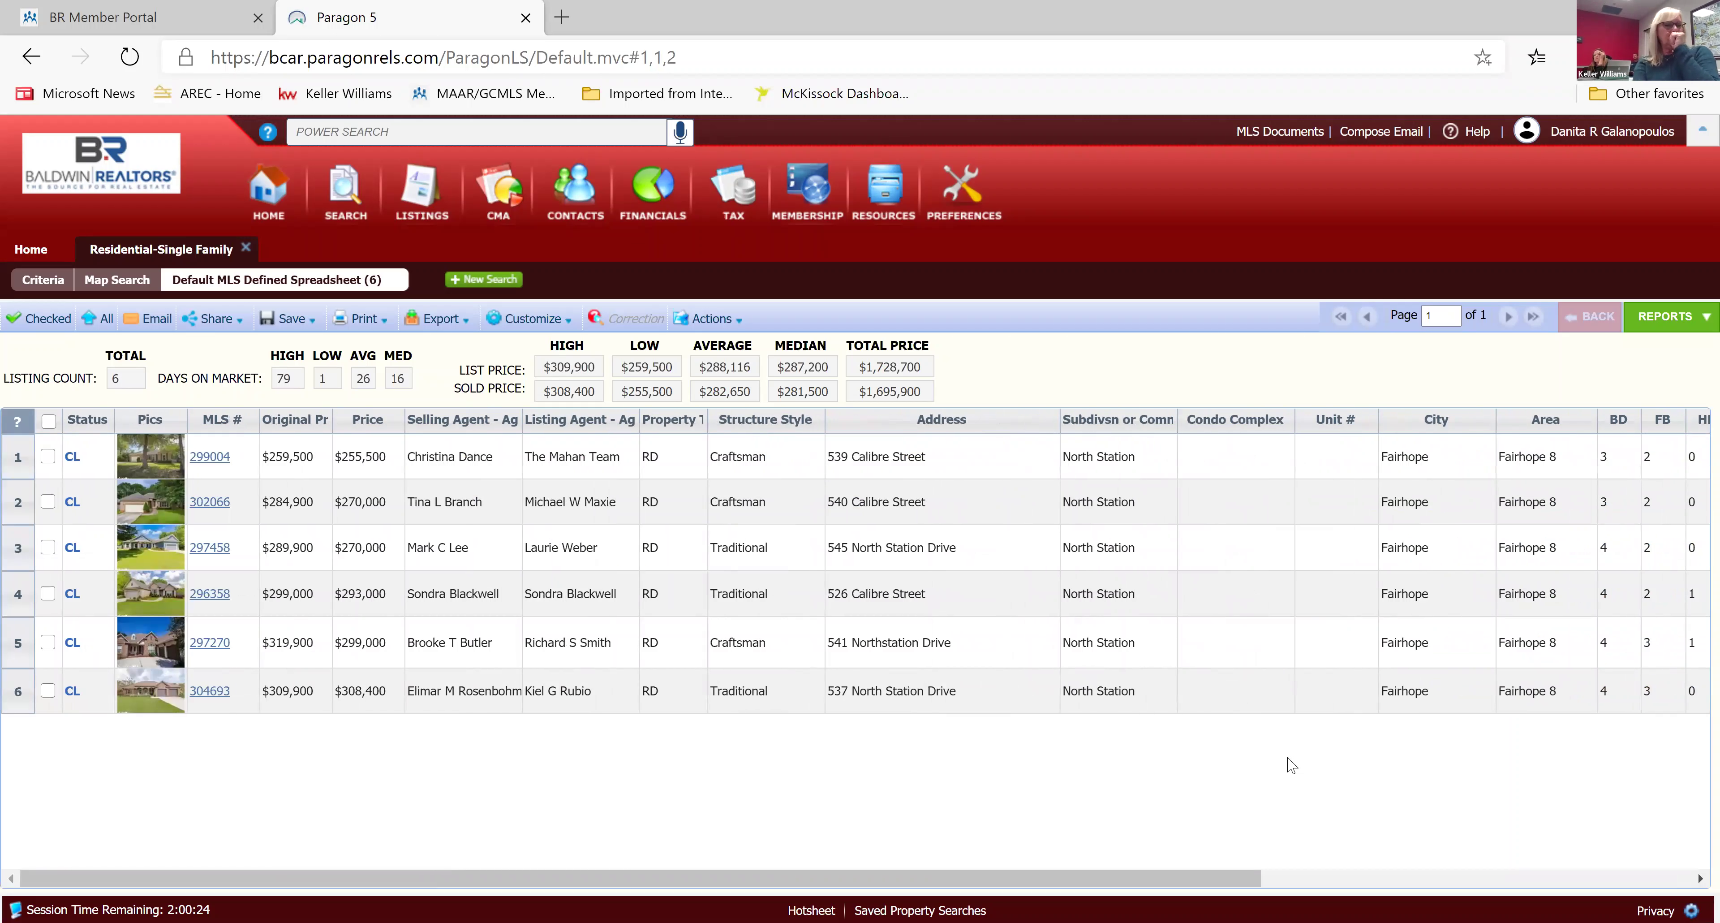
pyautogui.hscroll(3, 1291, 765)
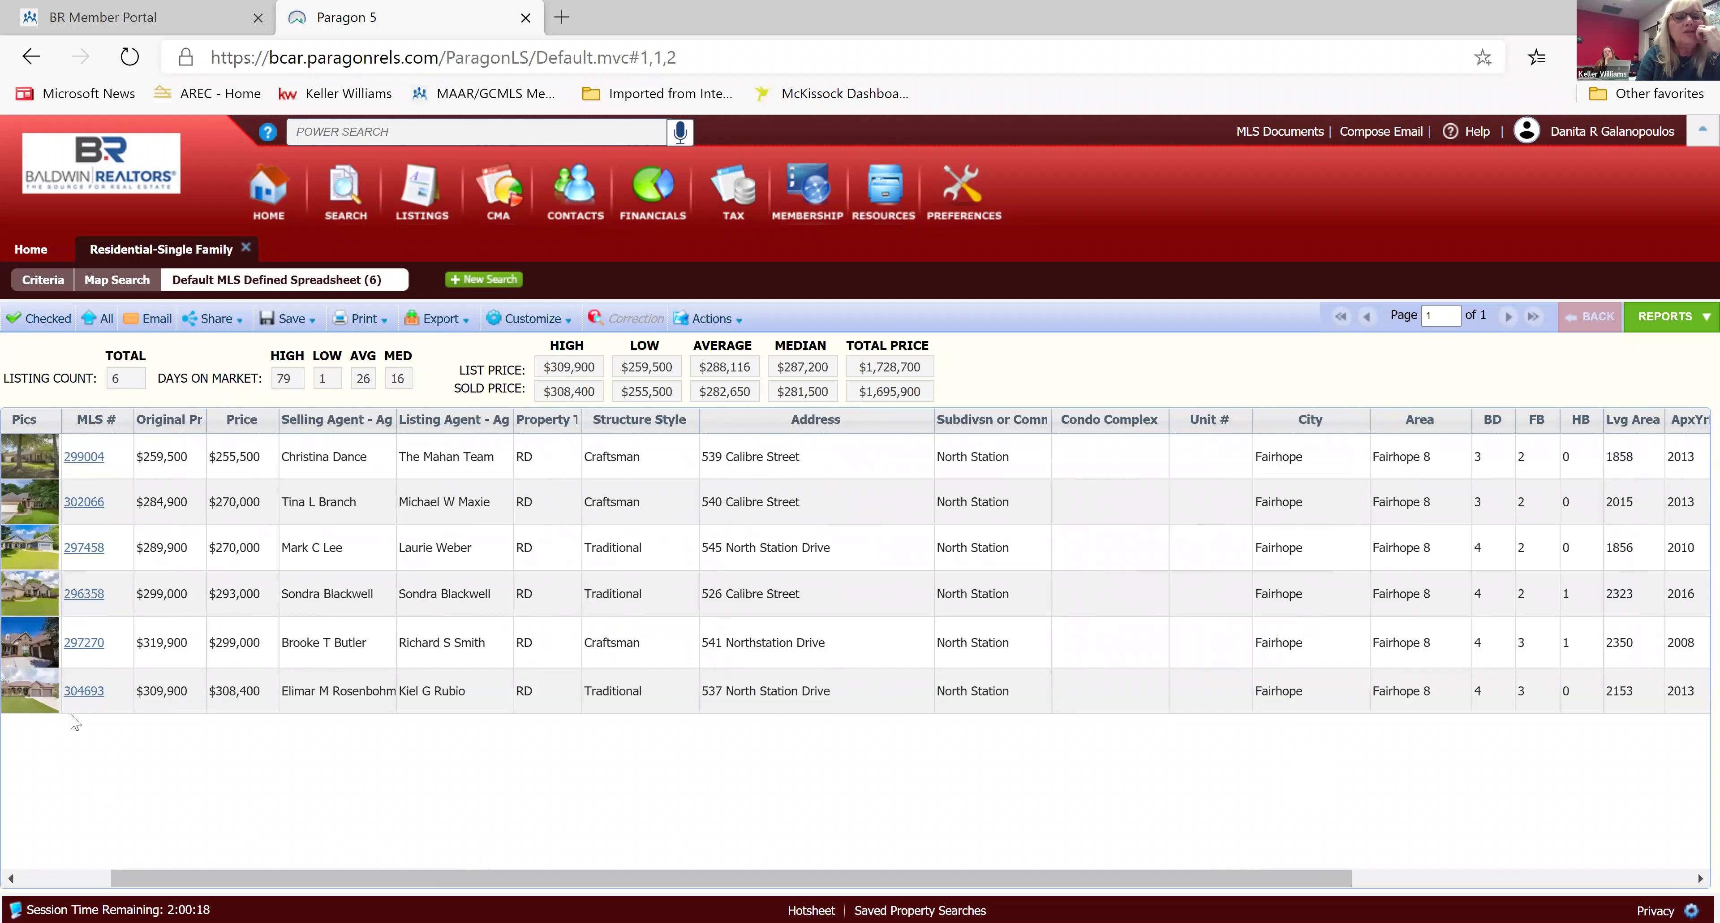
pyautogui.hscroll(-3, 73, 721)
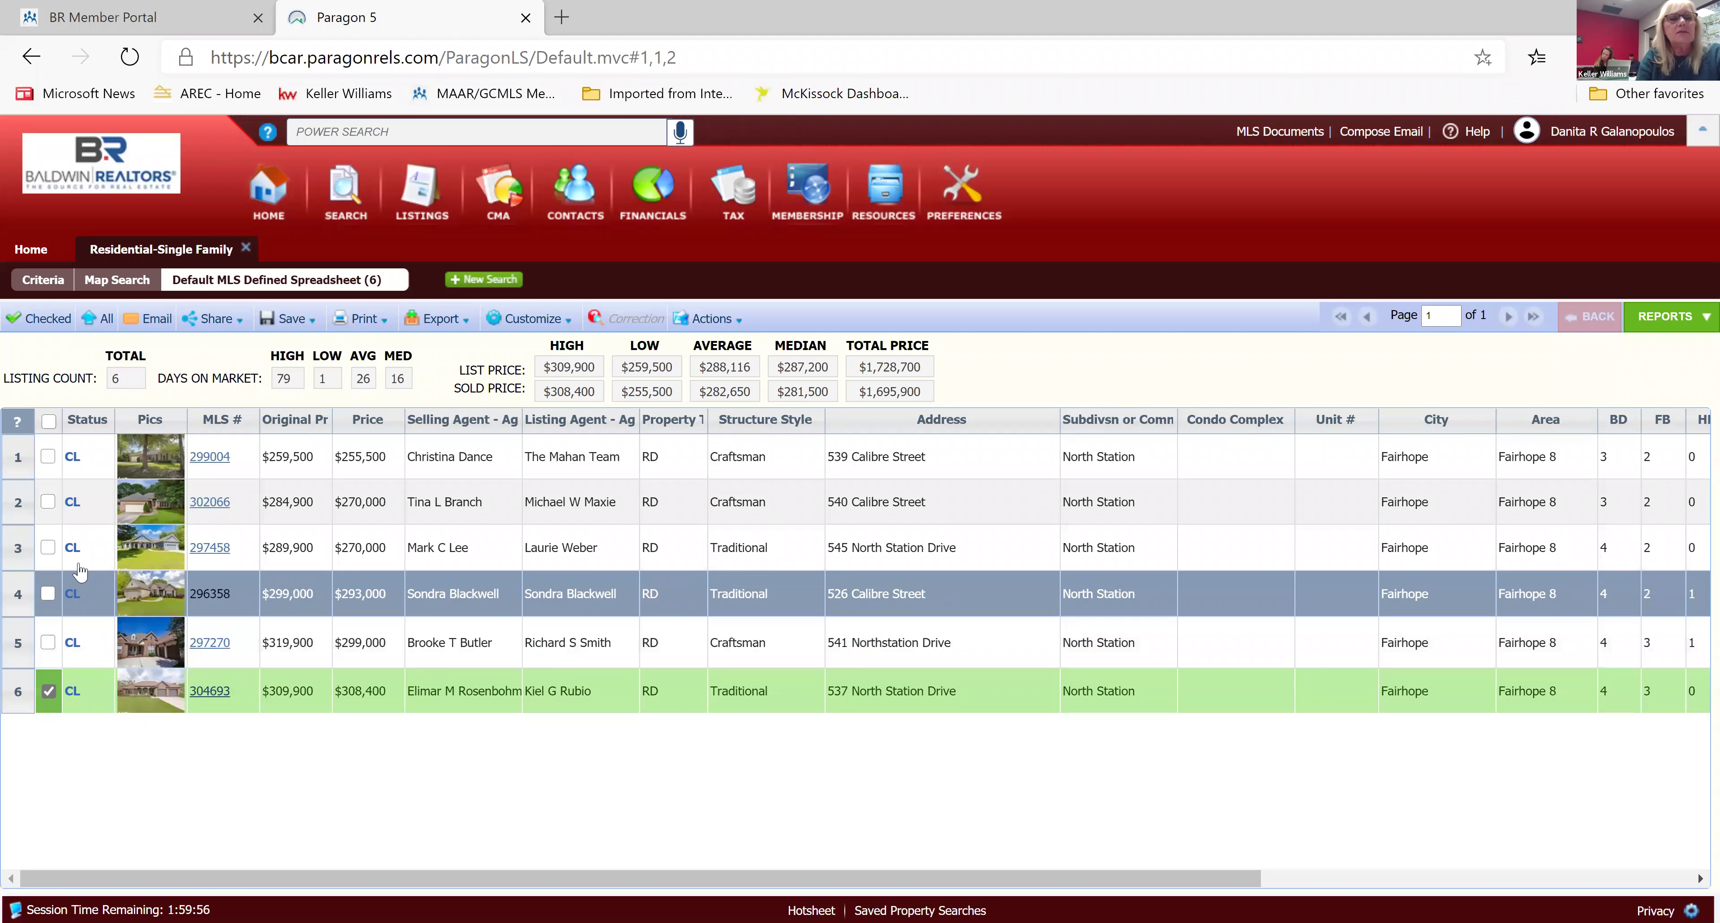
pyautogui.click(49, 549)
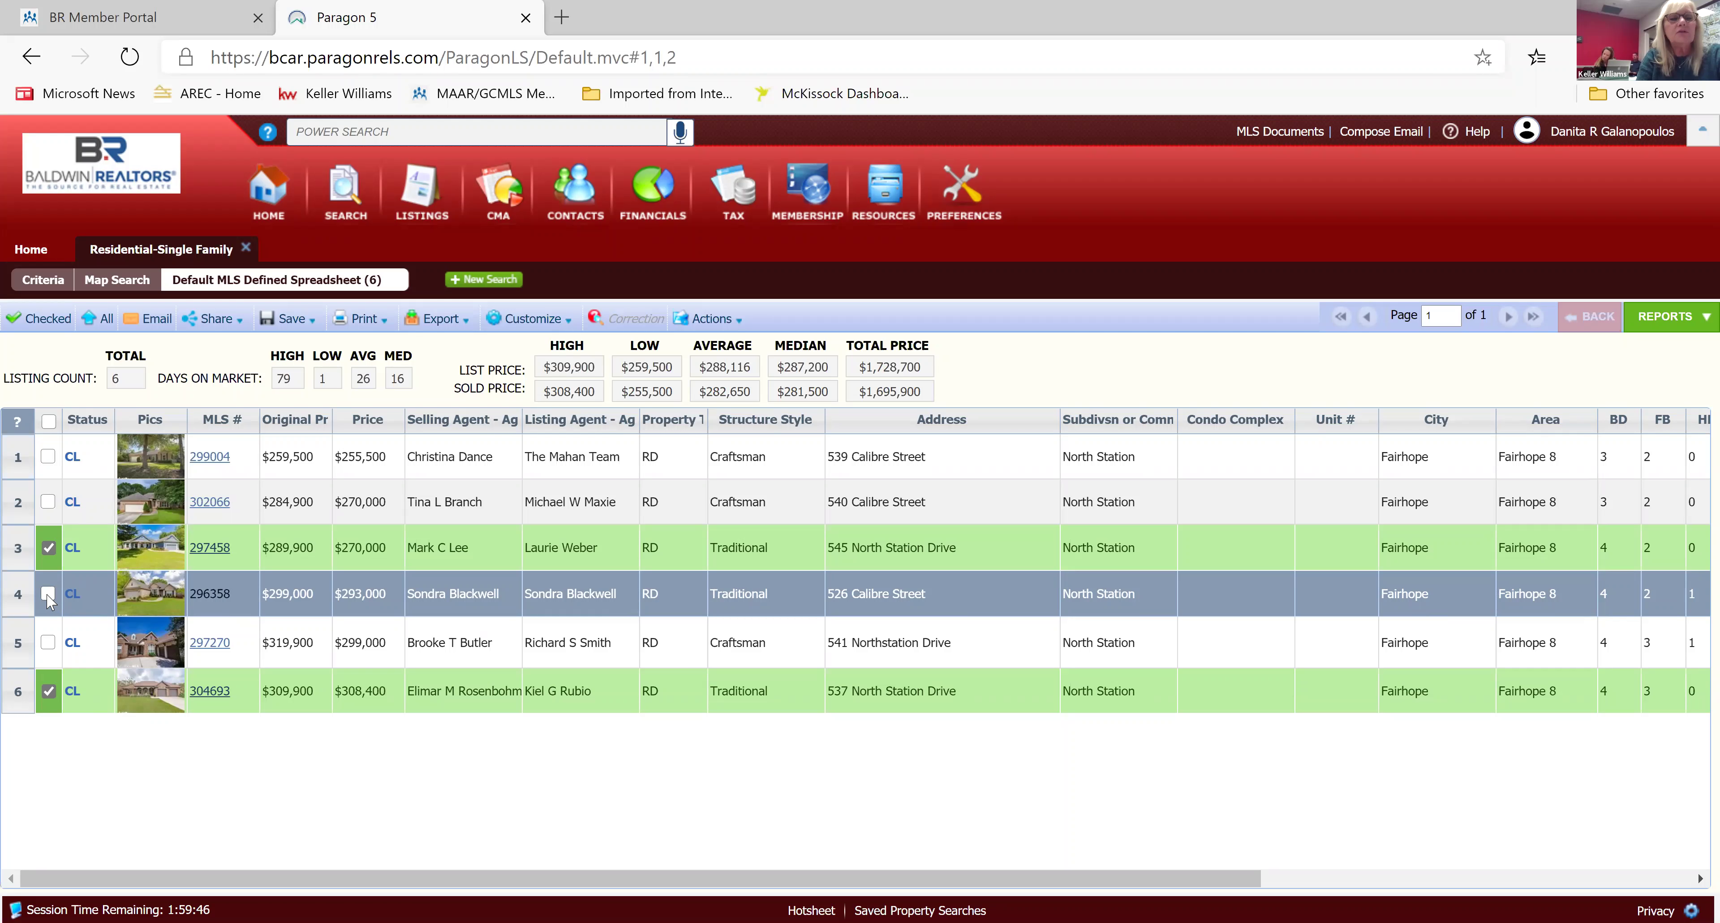
pyautogui.click(48, 593)
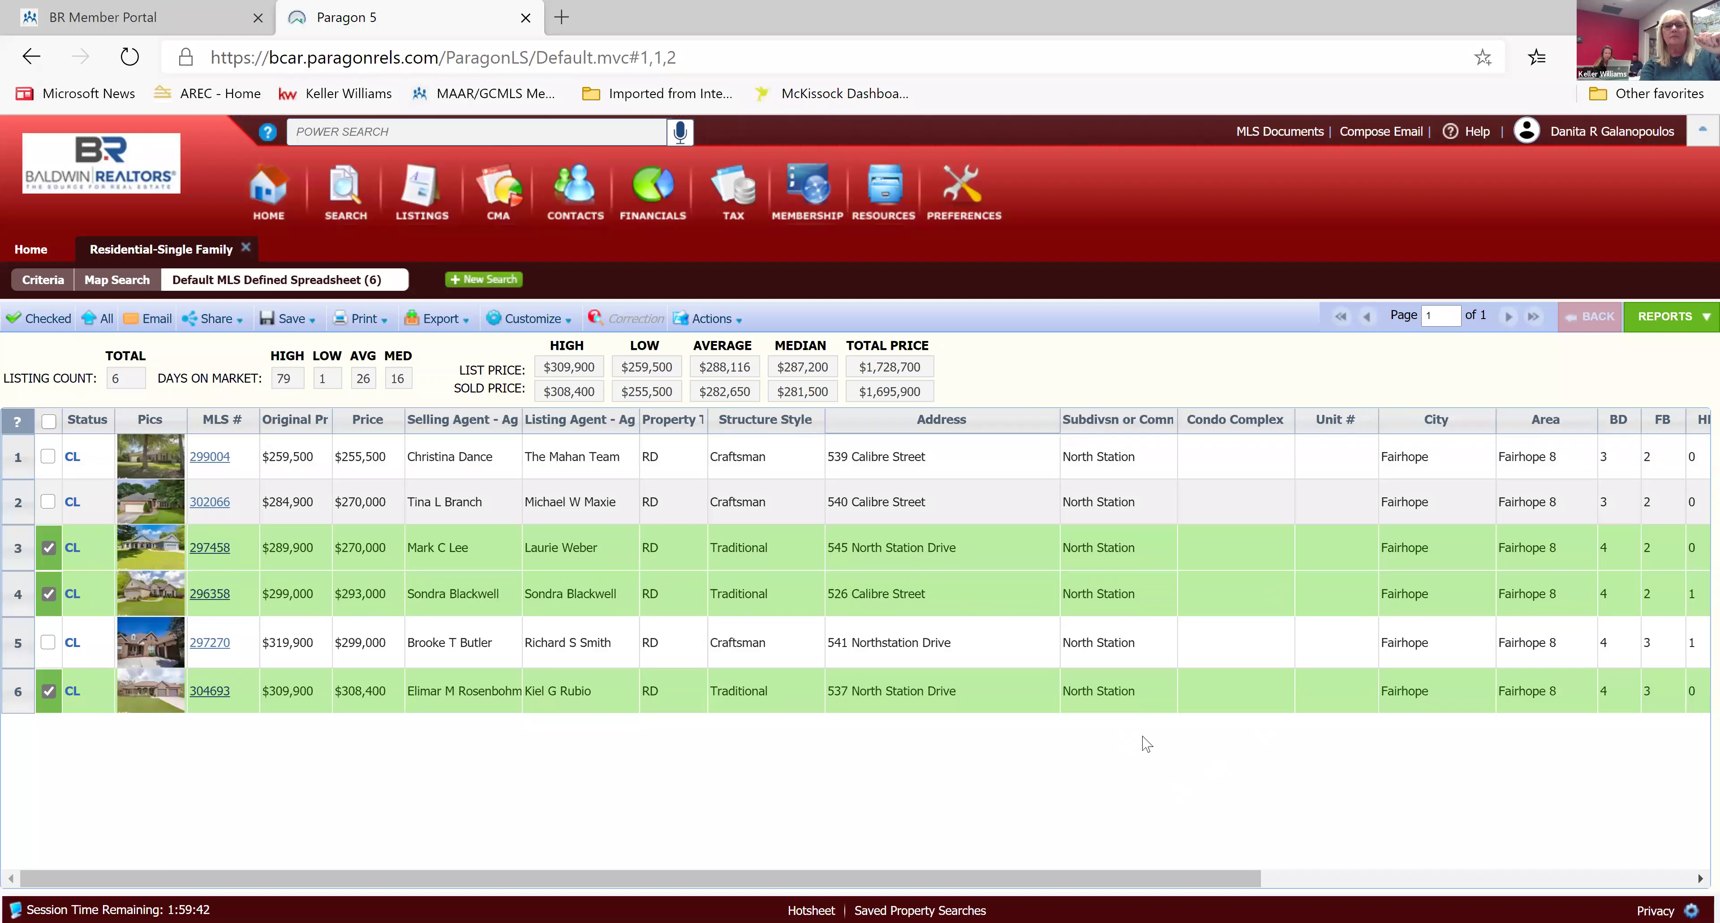
pyautogui.scroll(-1, 1146, 743)
pyautogui.hscroll(5, 1146, 743)
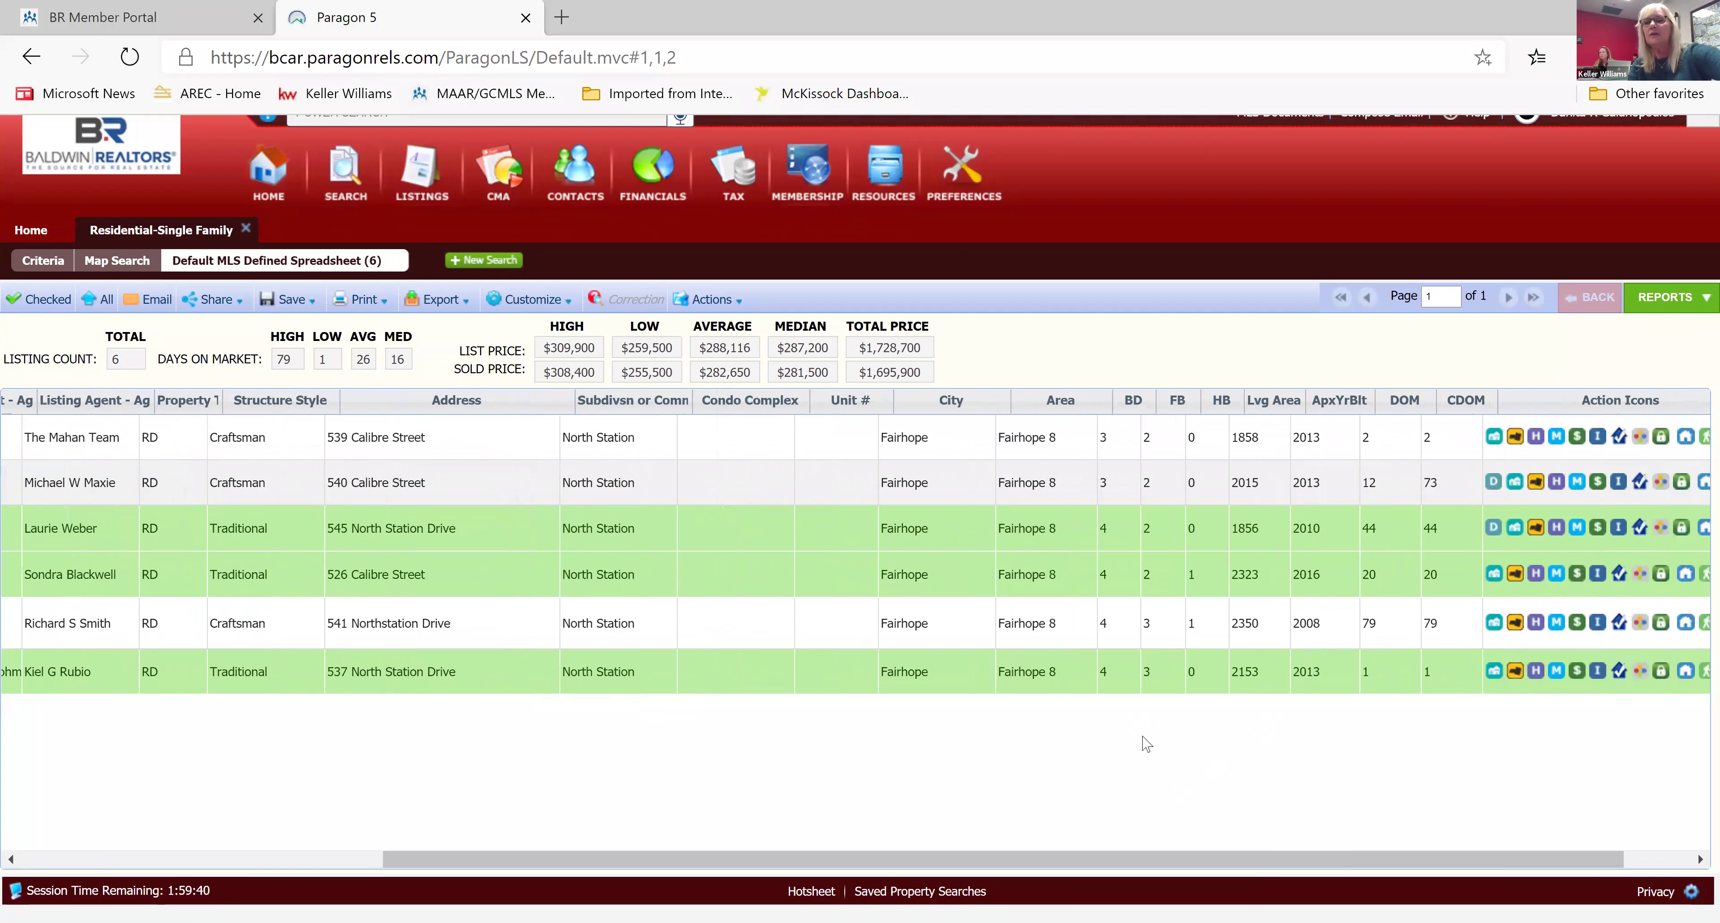
pyautogui.scroll(1, 1146, 743)
pyautogui.hscroll(3, 1146, 743)
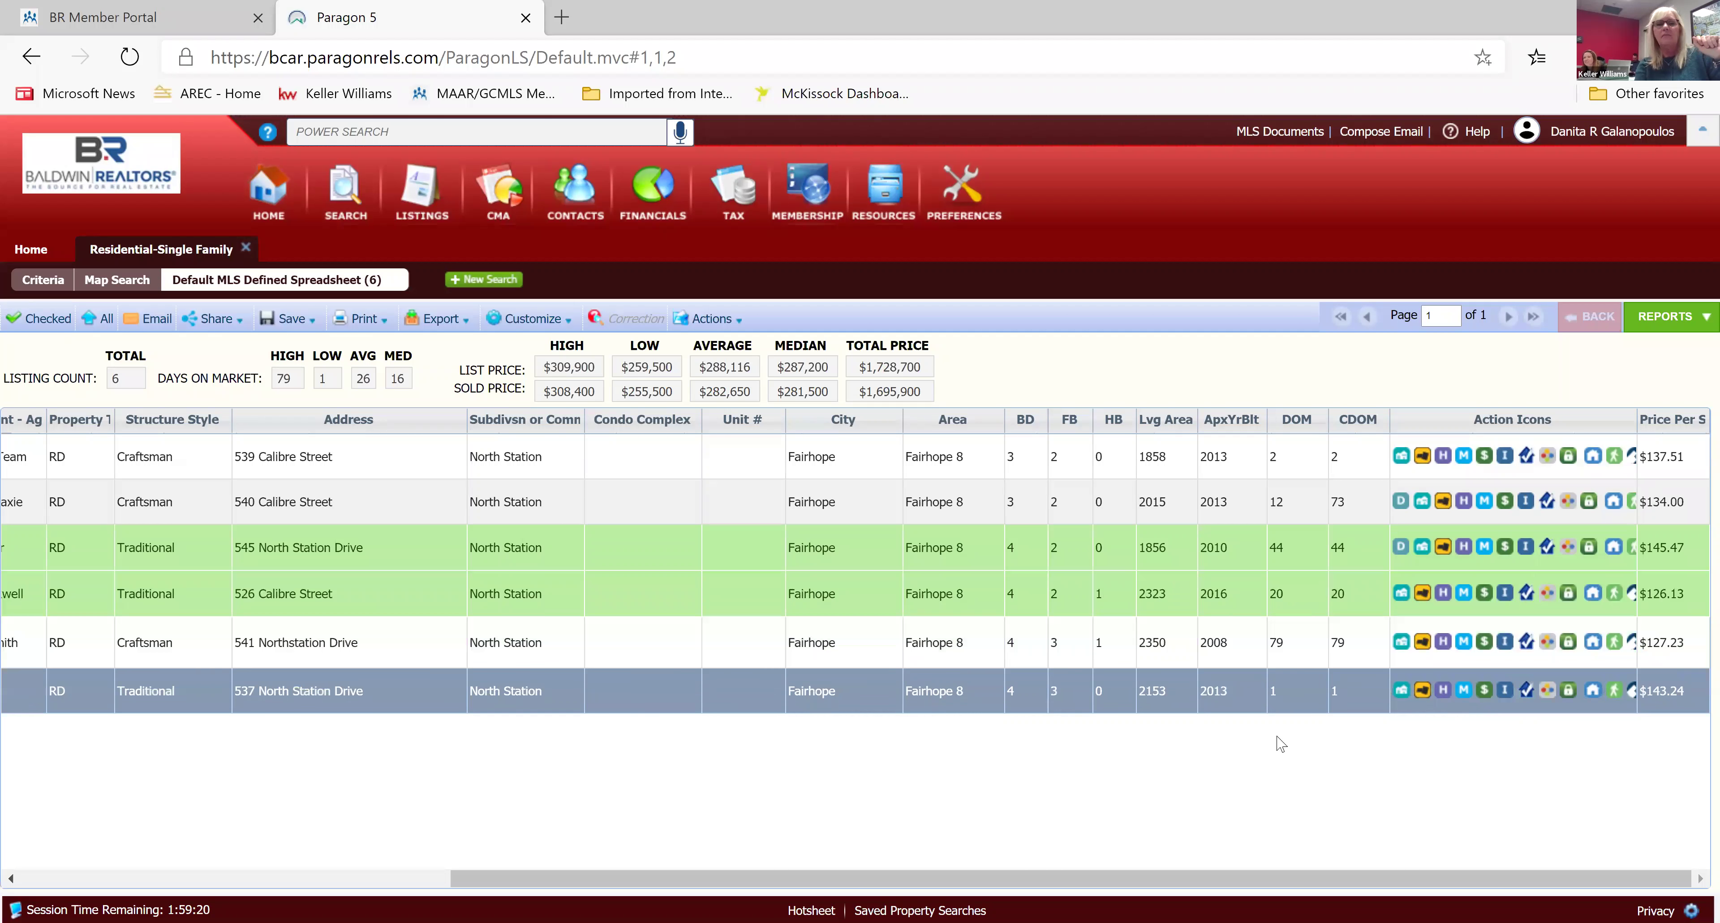
pyautogui.hscroll(-1, 1277, 744)
pyautogui.hscroll(-10, 1277, 744)
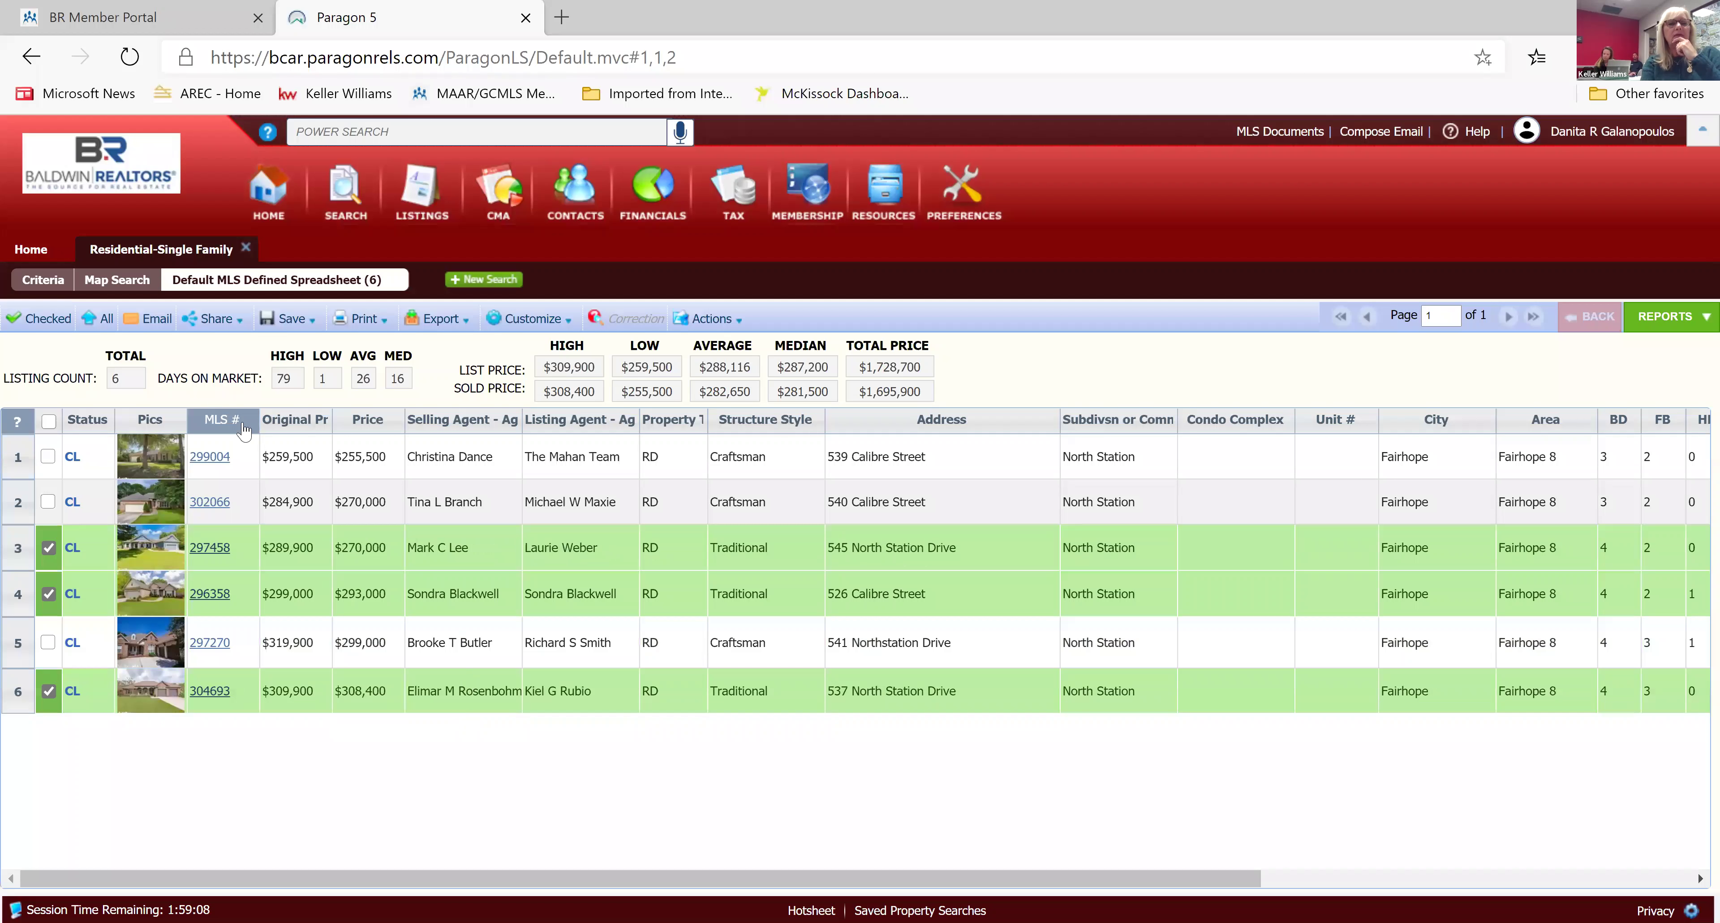
pyautogui.click(47, 318)
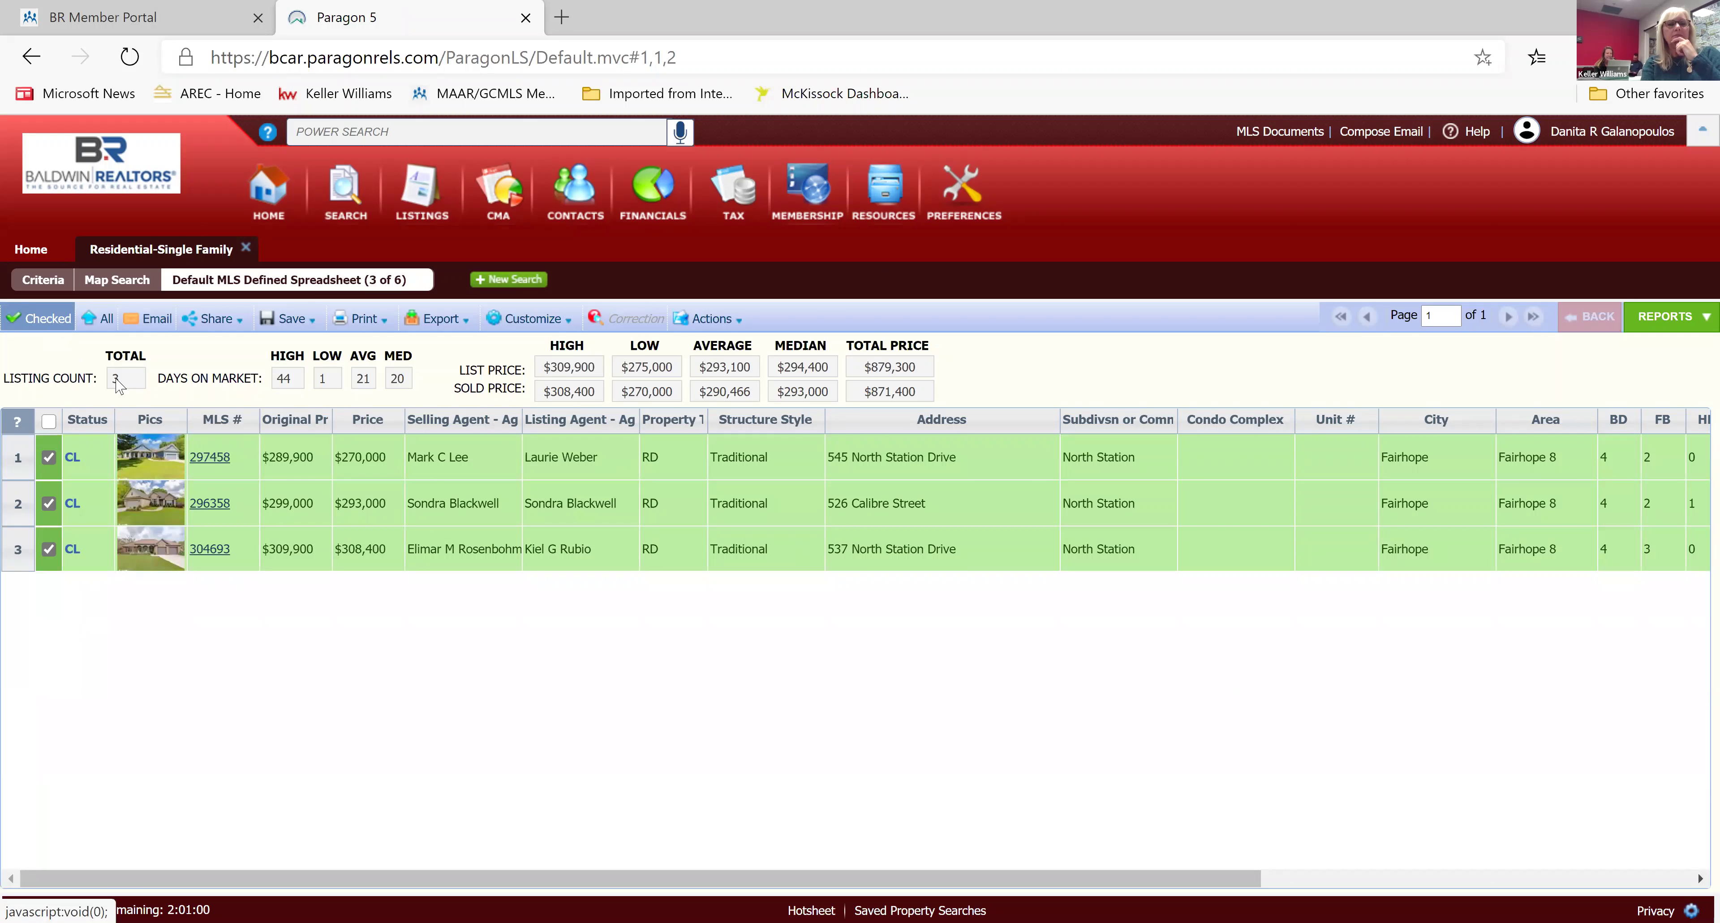
pyautogui.click(211, 457)
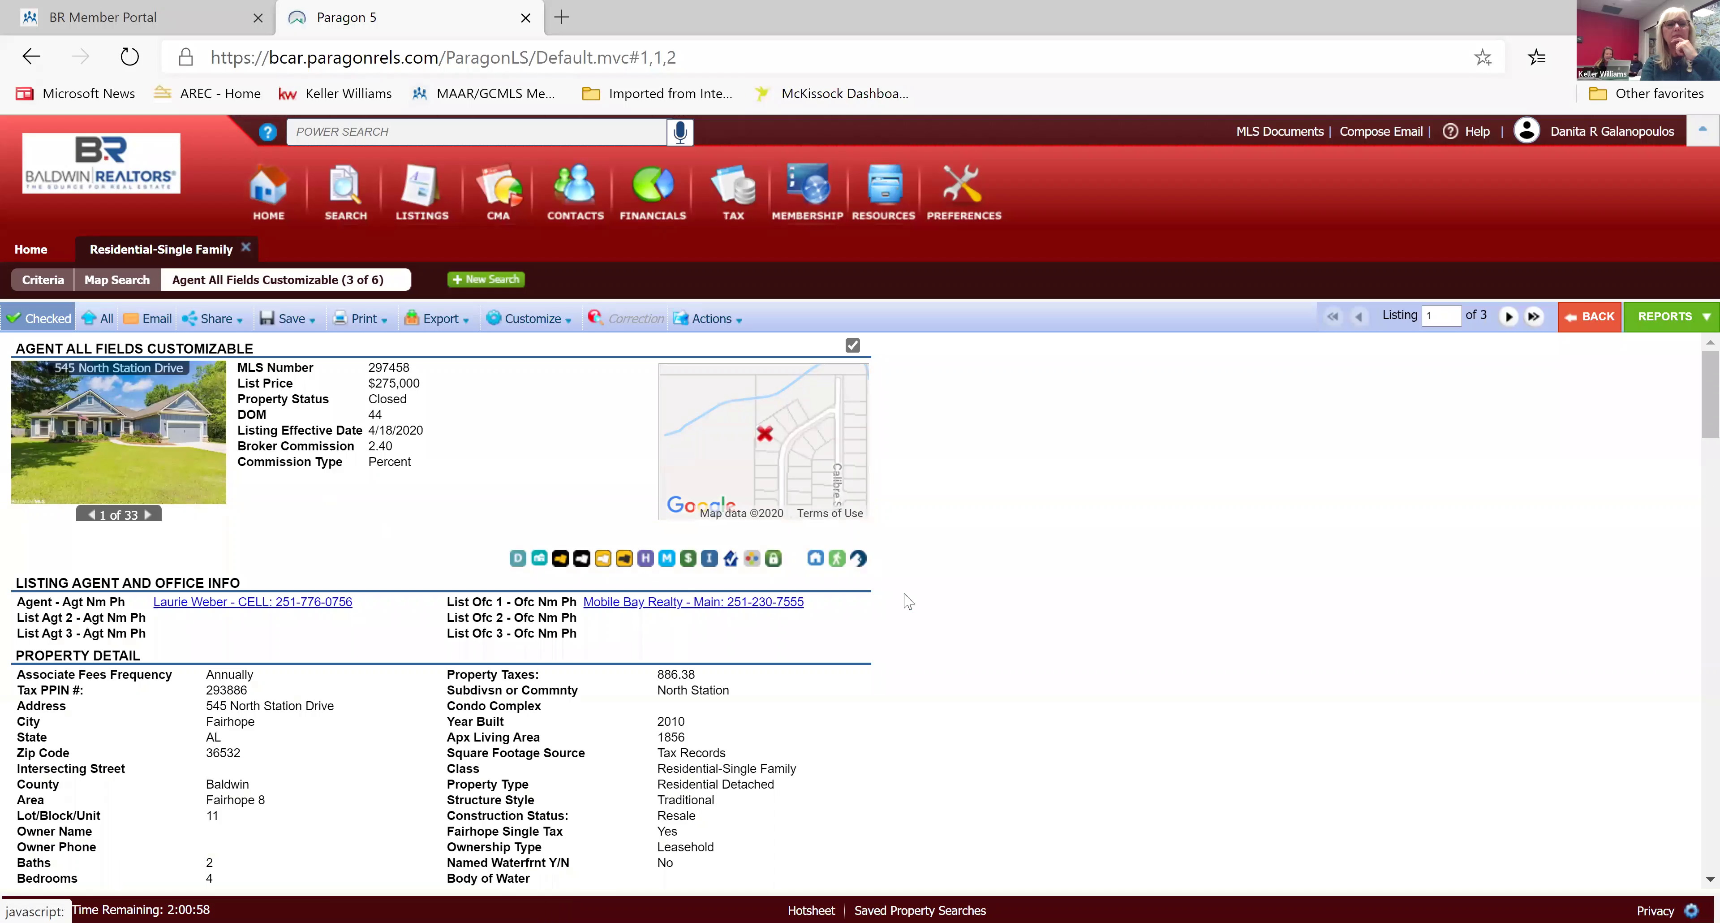
pyautogui.scroll(-1, 968, 591)
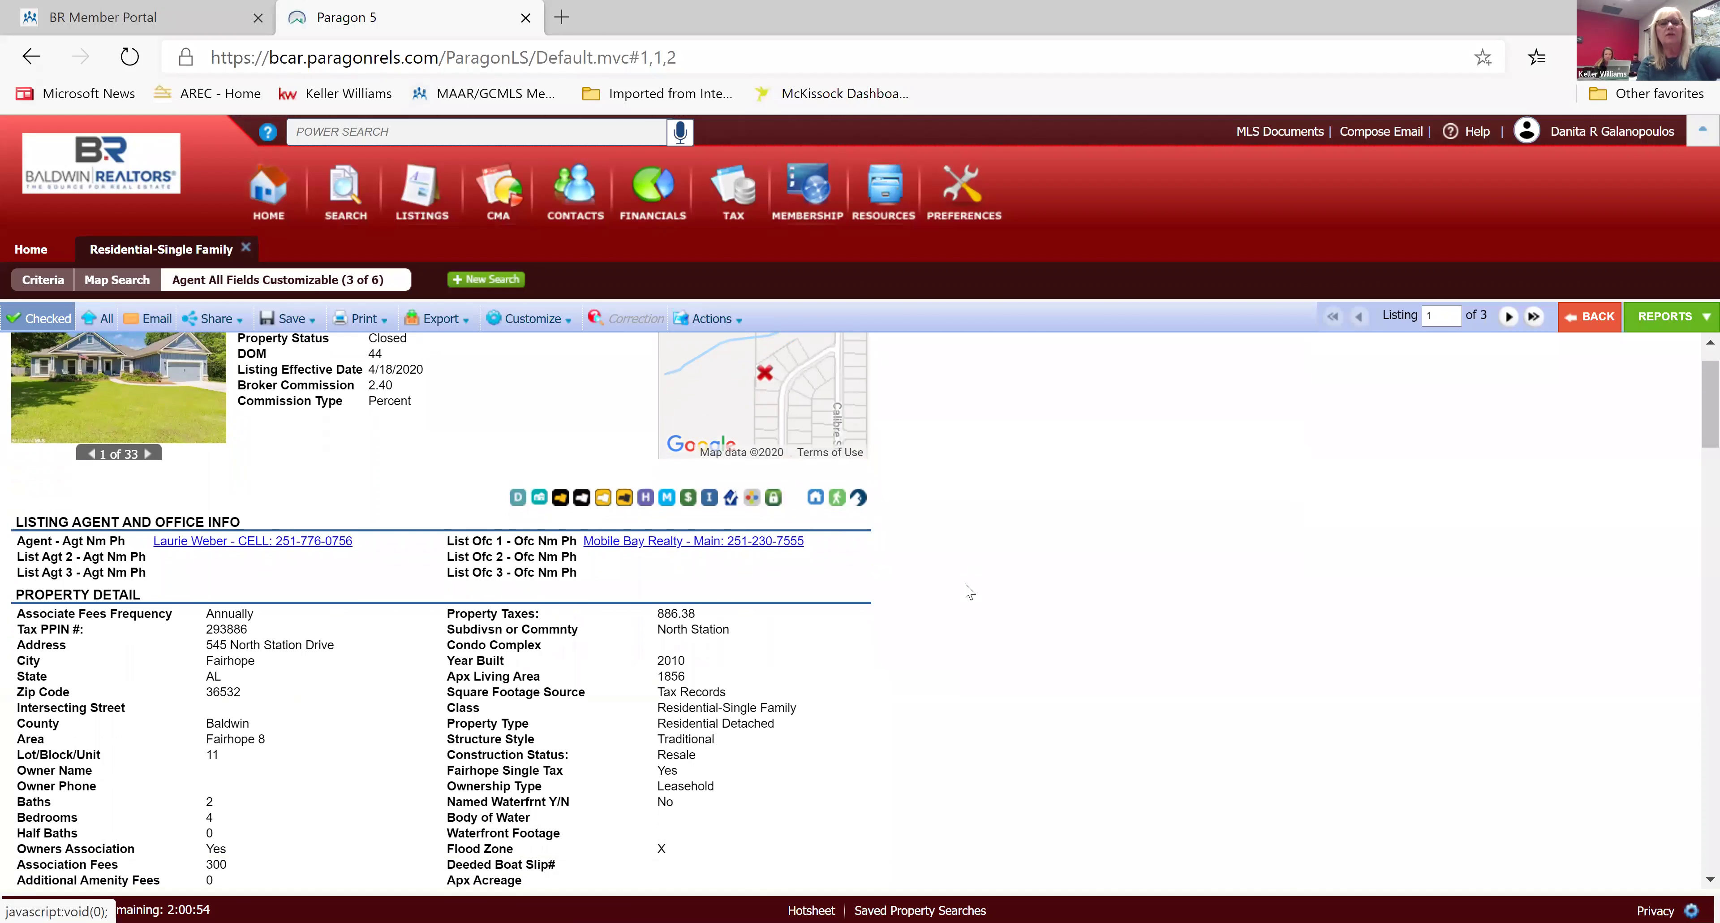
pyautogui.scroll(-5, 968, 591)
pyautogui.scroll(-15, 968, 591)
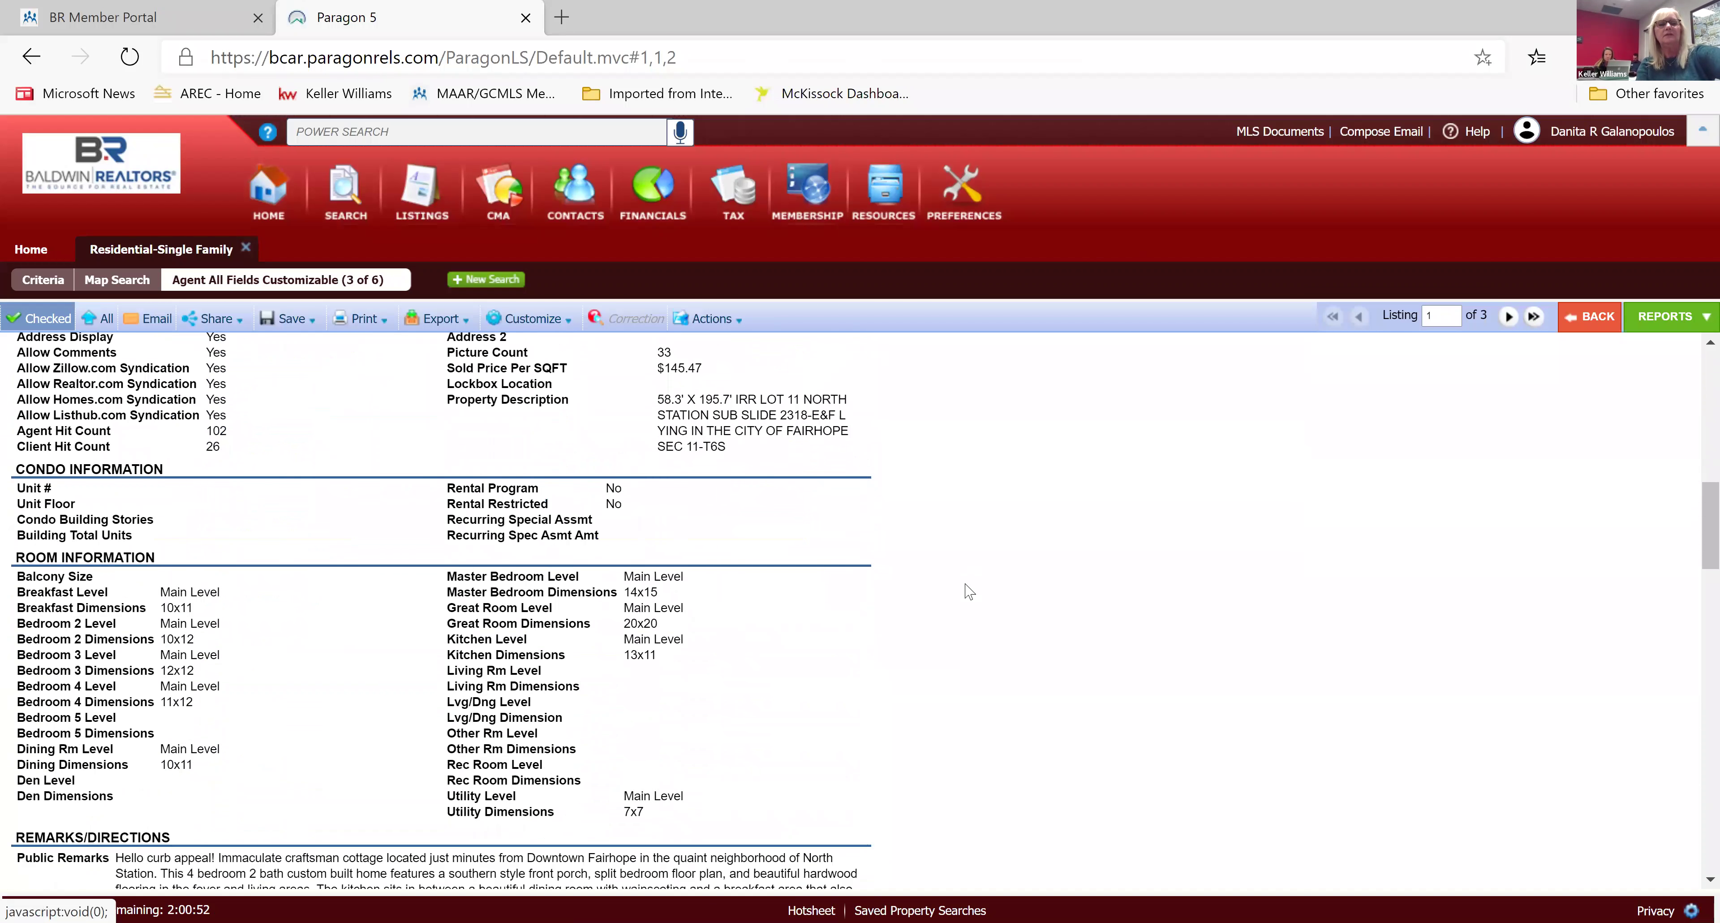
pyautogui.scroll(20, 968, 591)
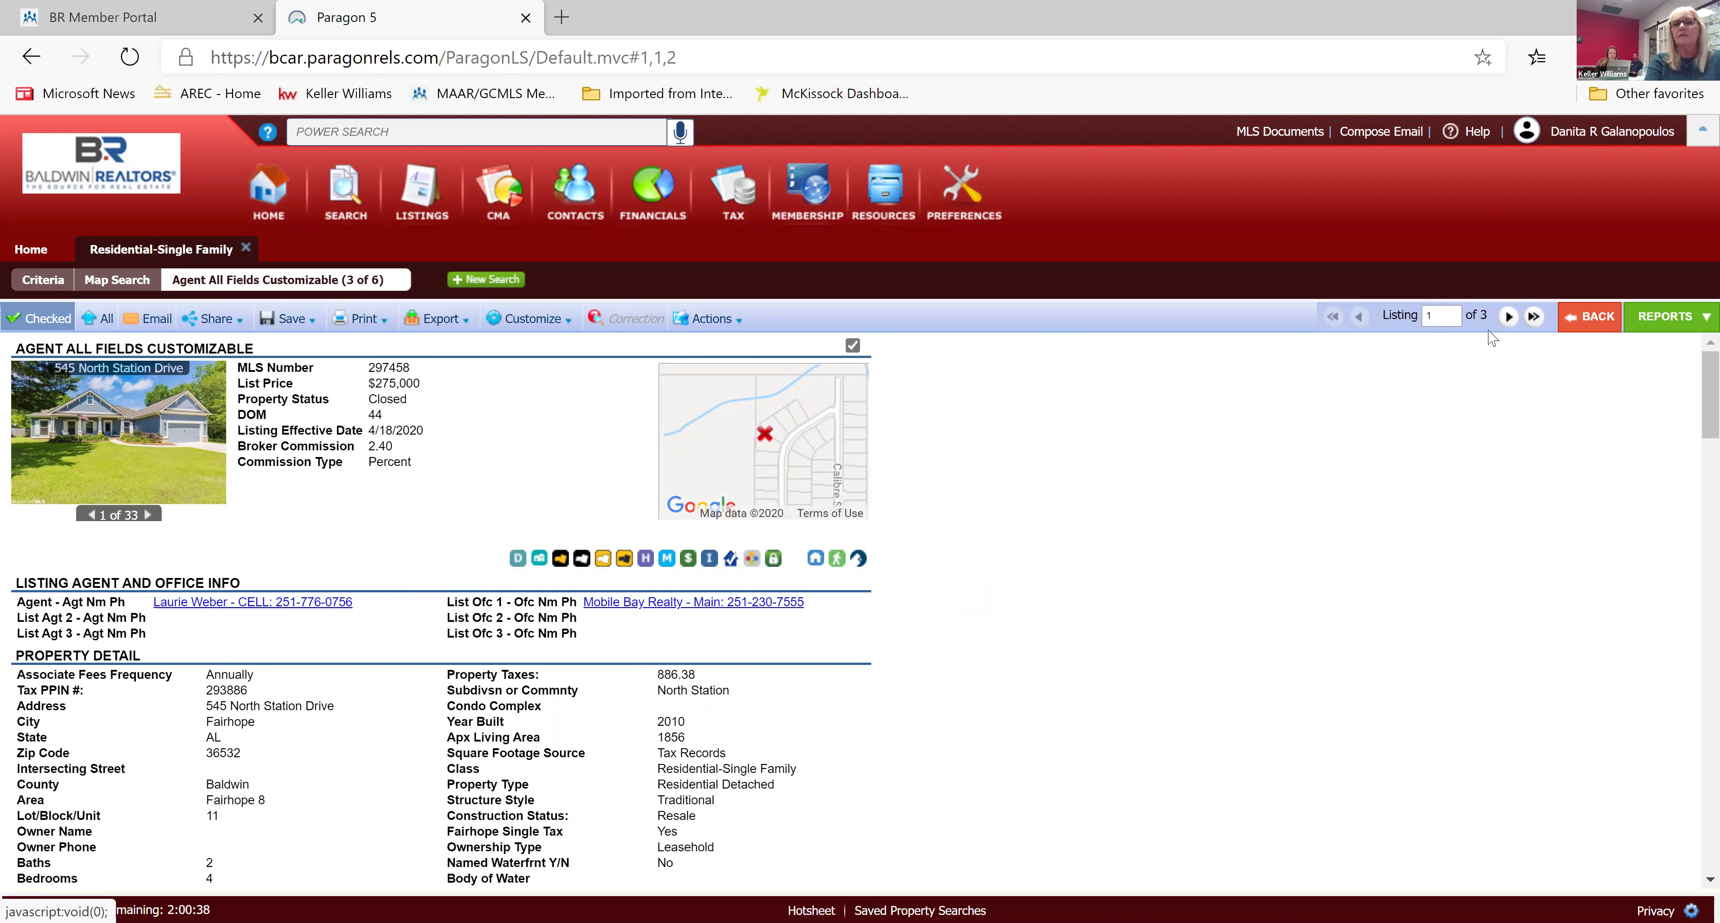
pyautogui.click(1507, 323)
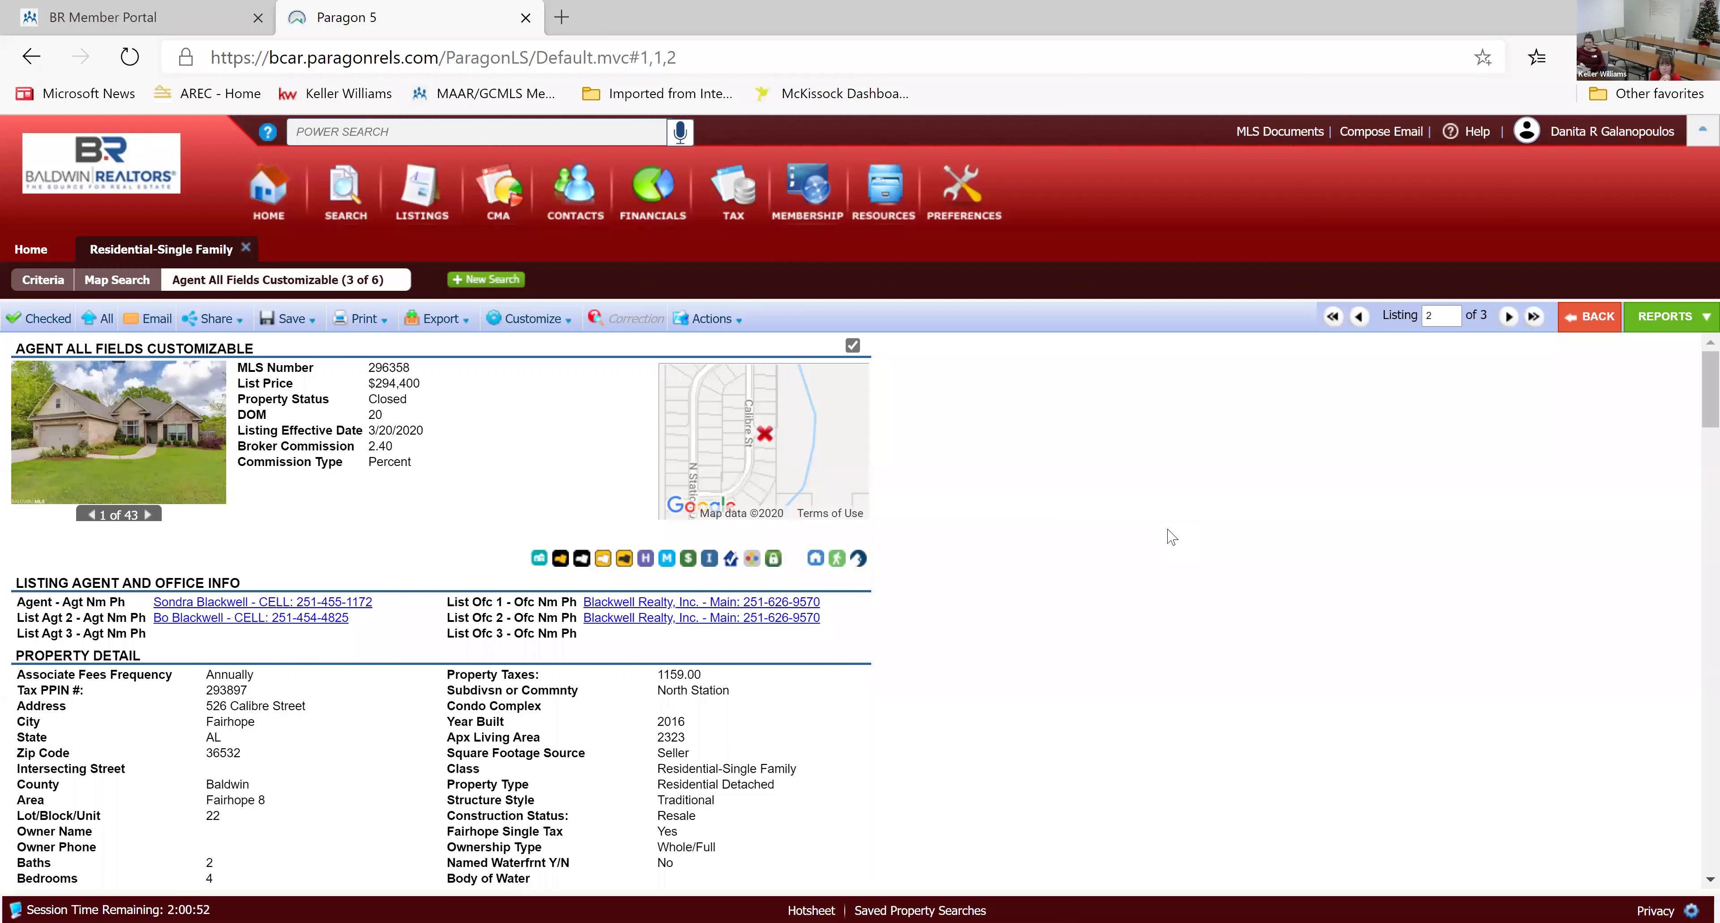
pyautogui.scroll(-6, 1171, 536)
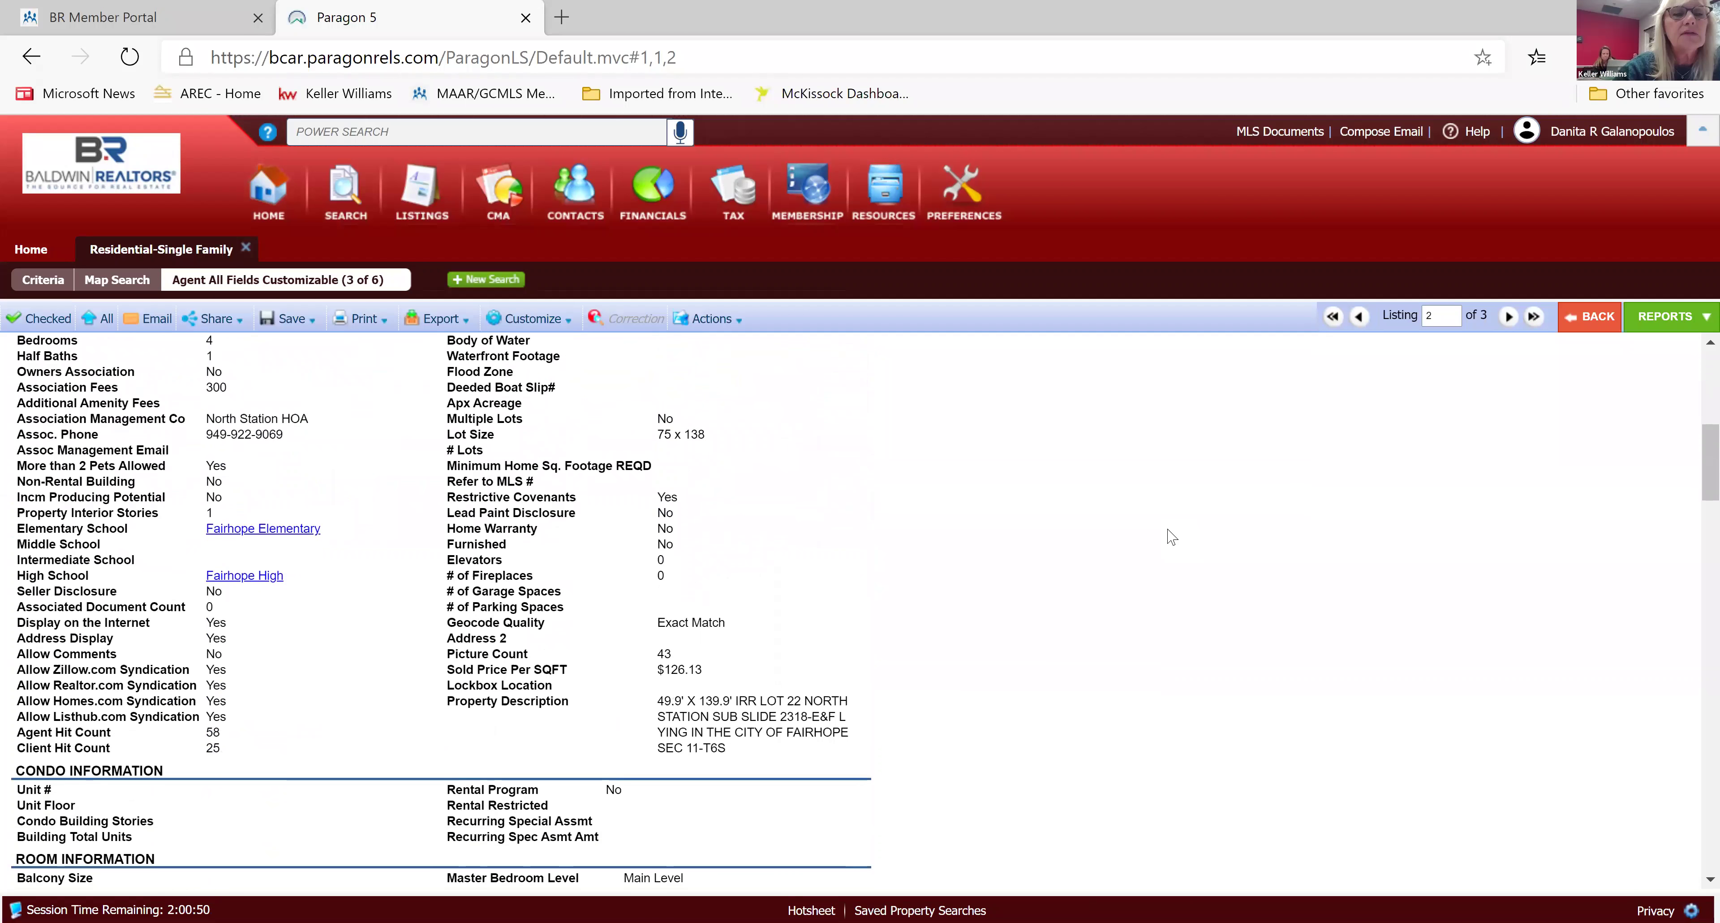
pyautogui.scroll(-9, 1172, 536)
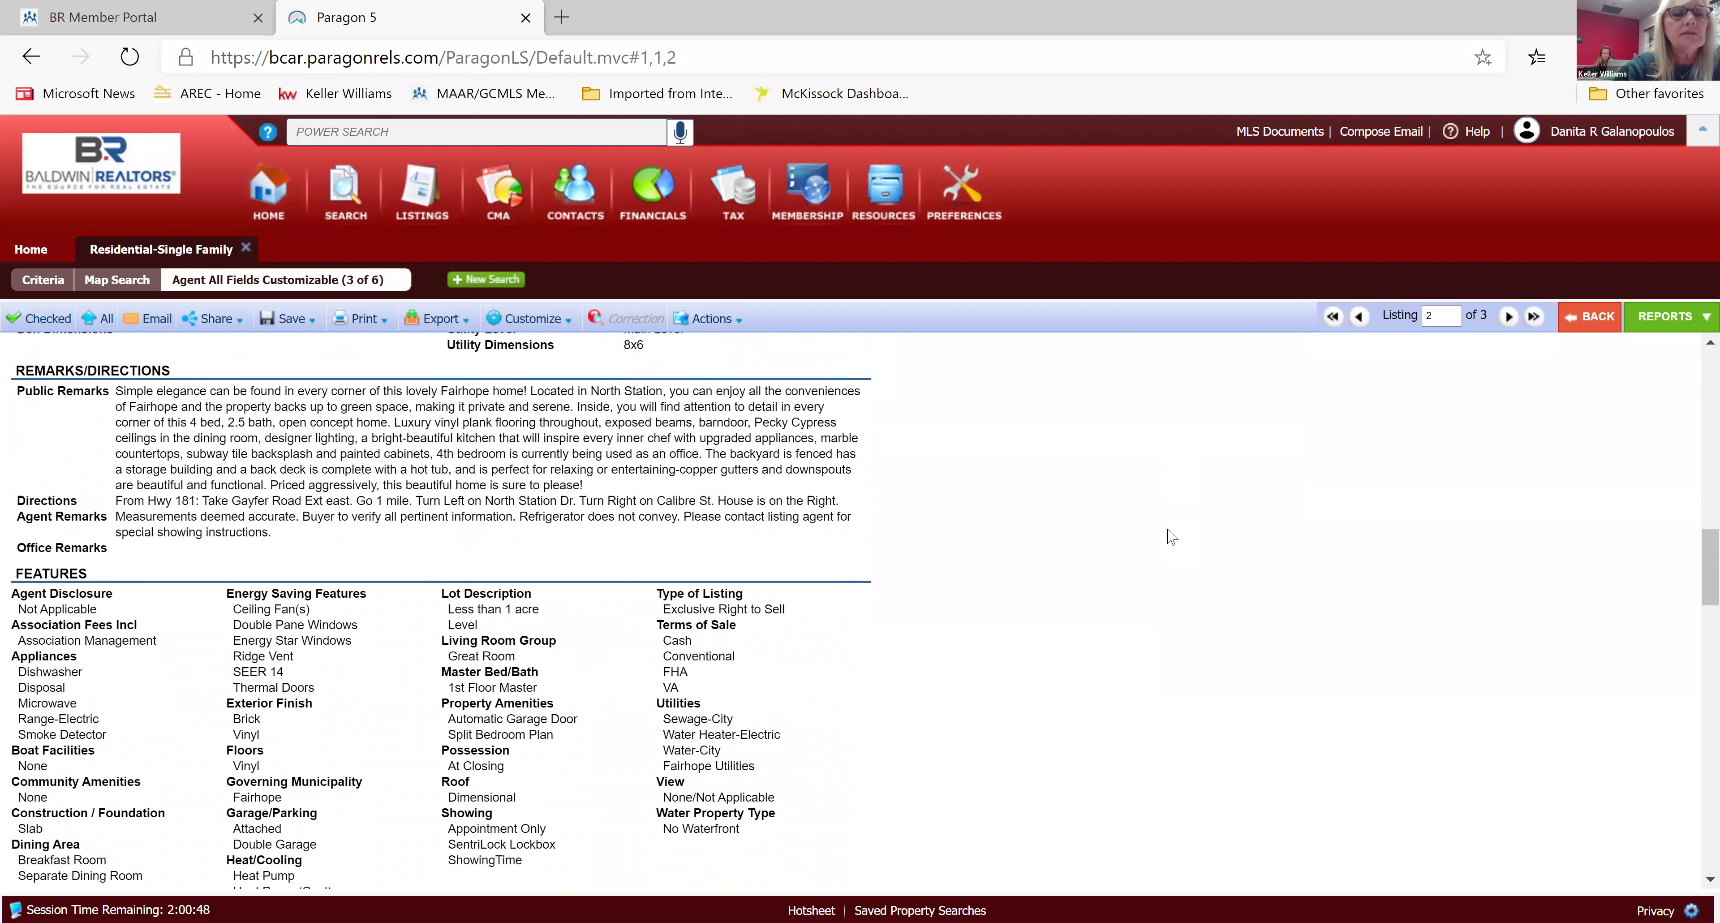
pyautogui.scroll(-5, 1172, 536)
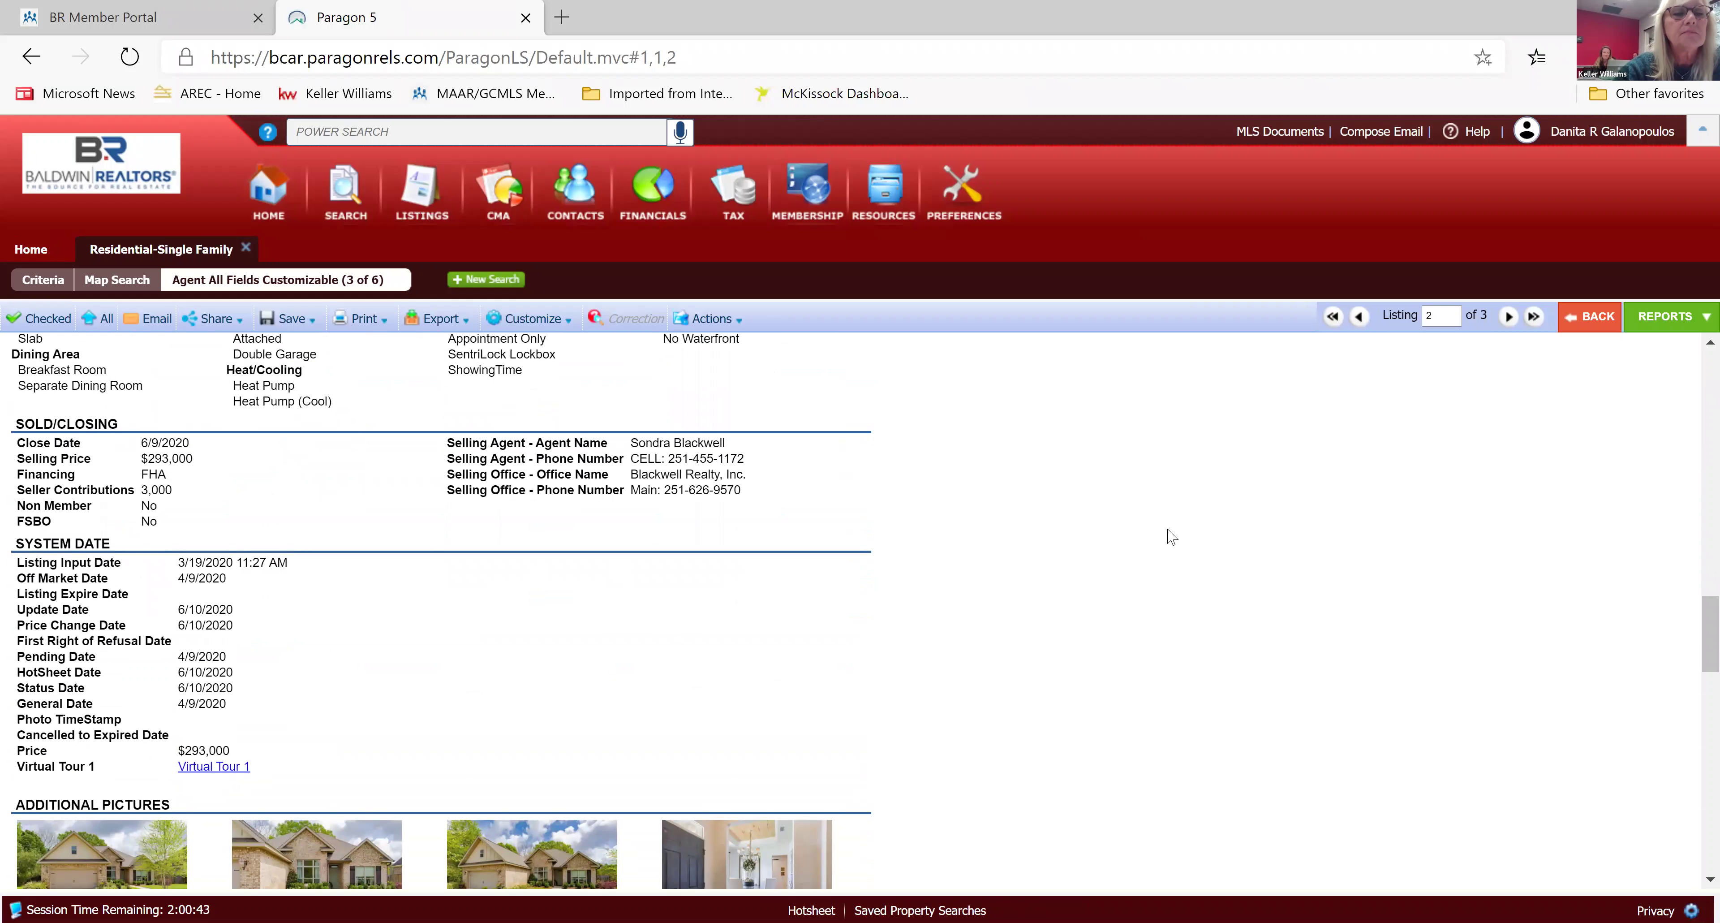
pyautogui.scroll(14, 1171, 536)
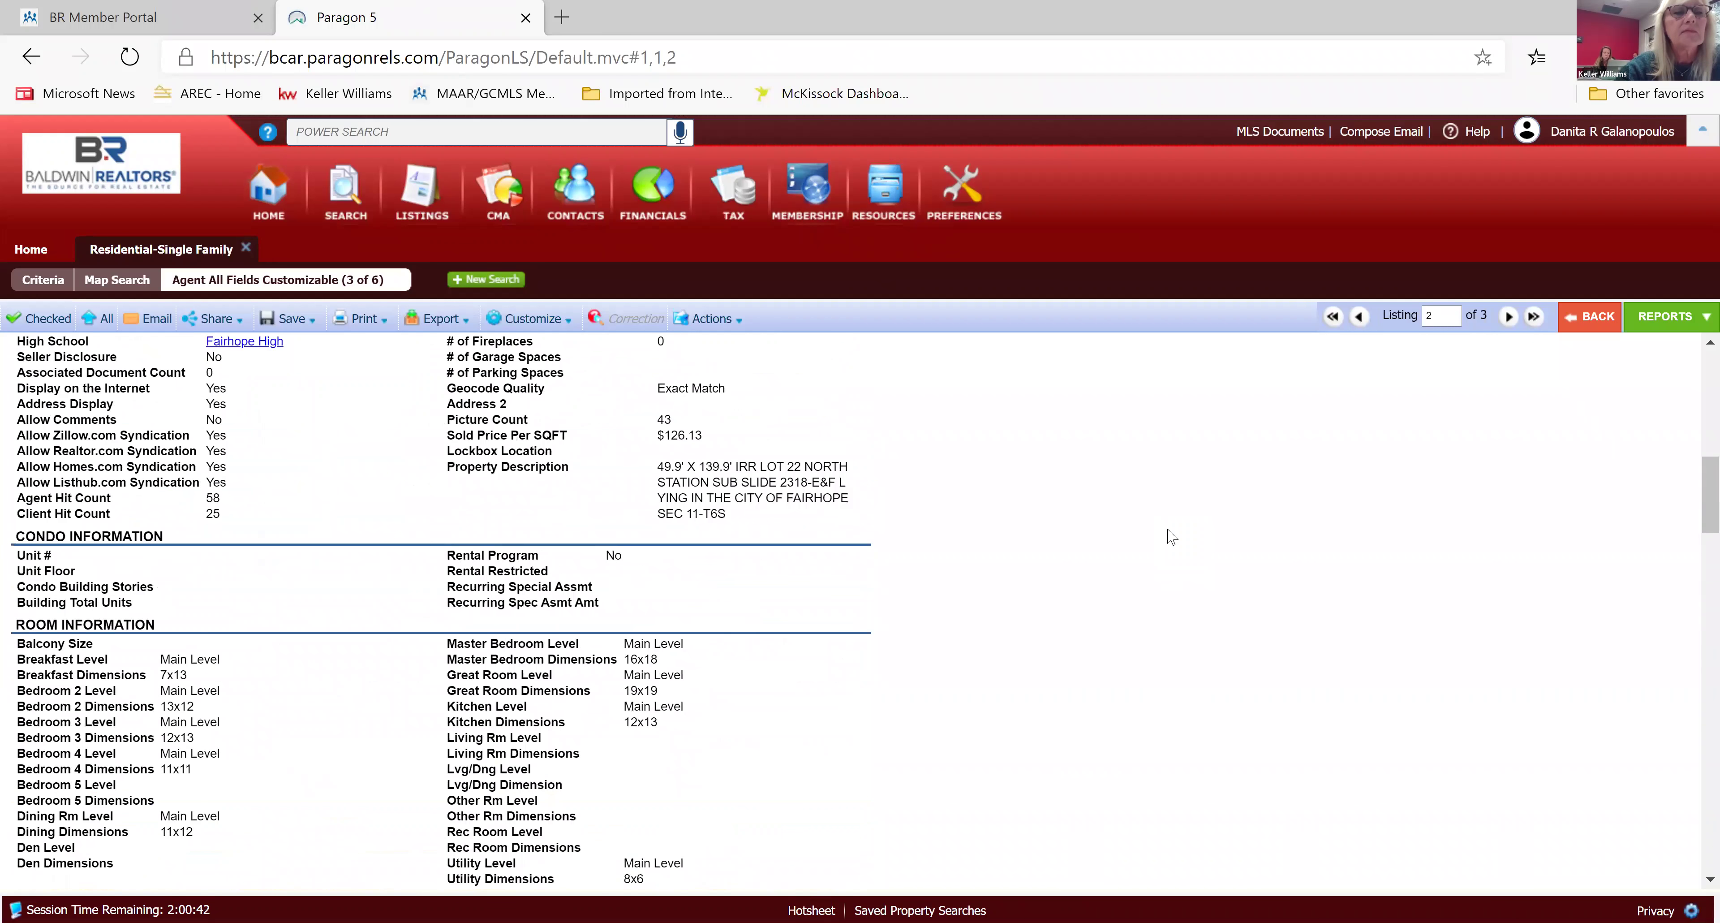
pyautogui.scroll(10, 1172, 536)
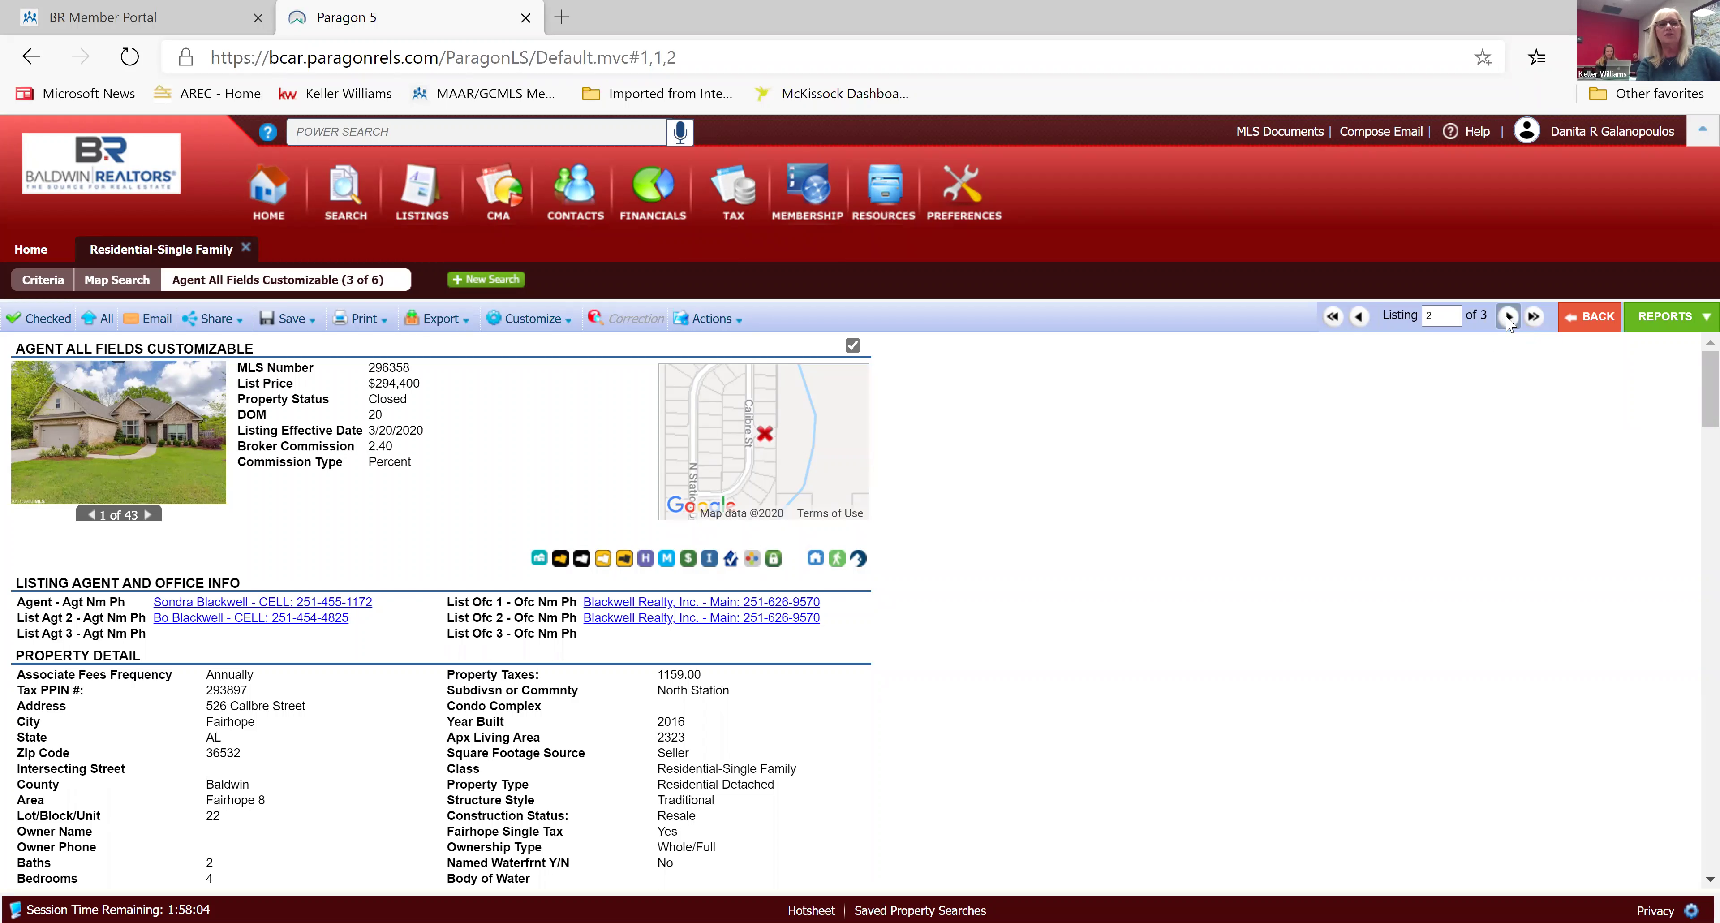
pyautogui.click(1509, 318)
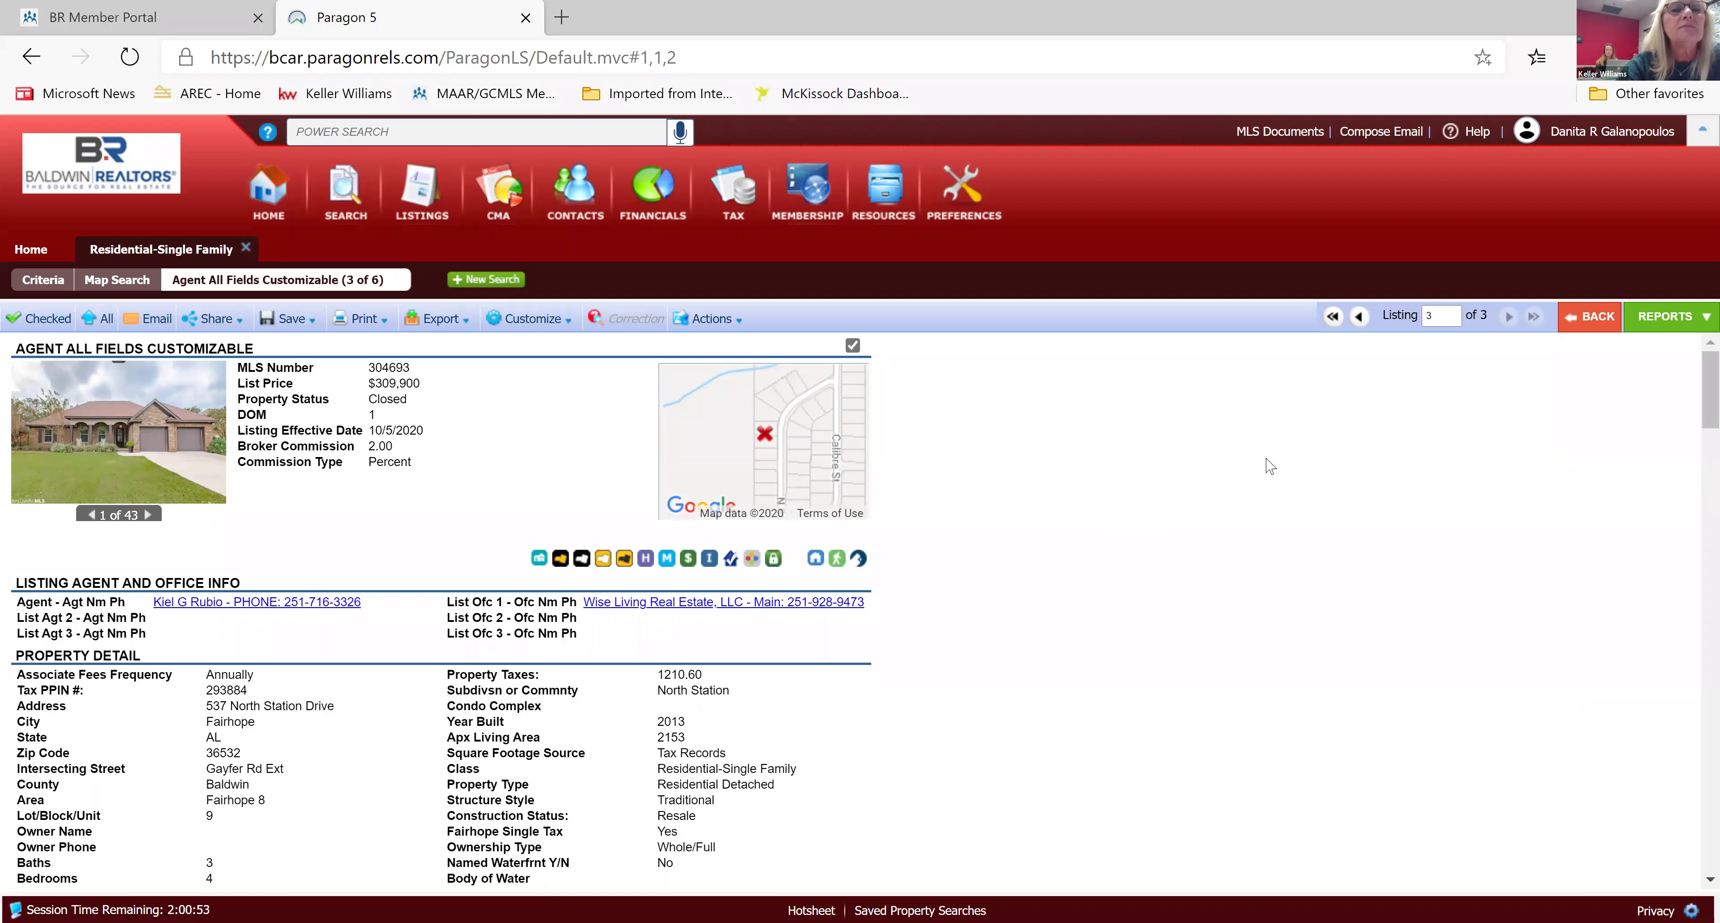
pyautogui.scroll(-1, 1270, 465)
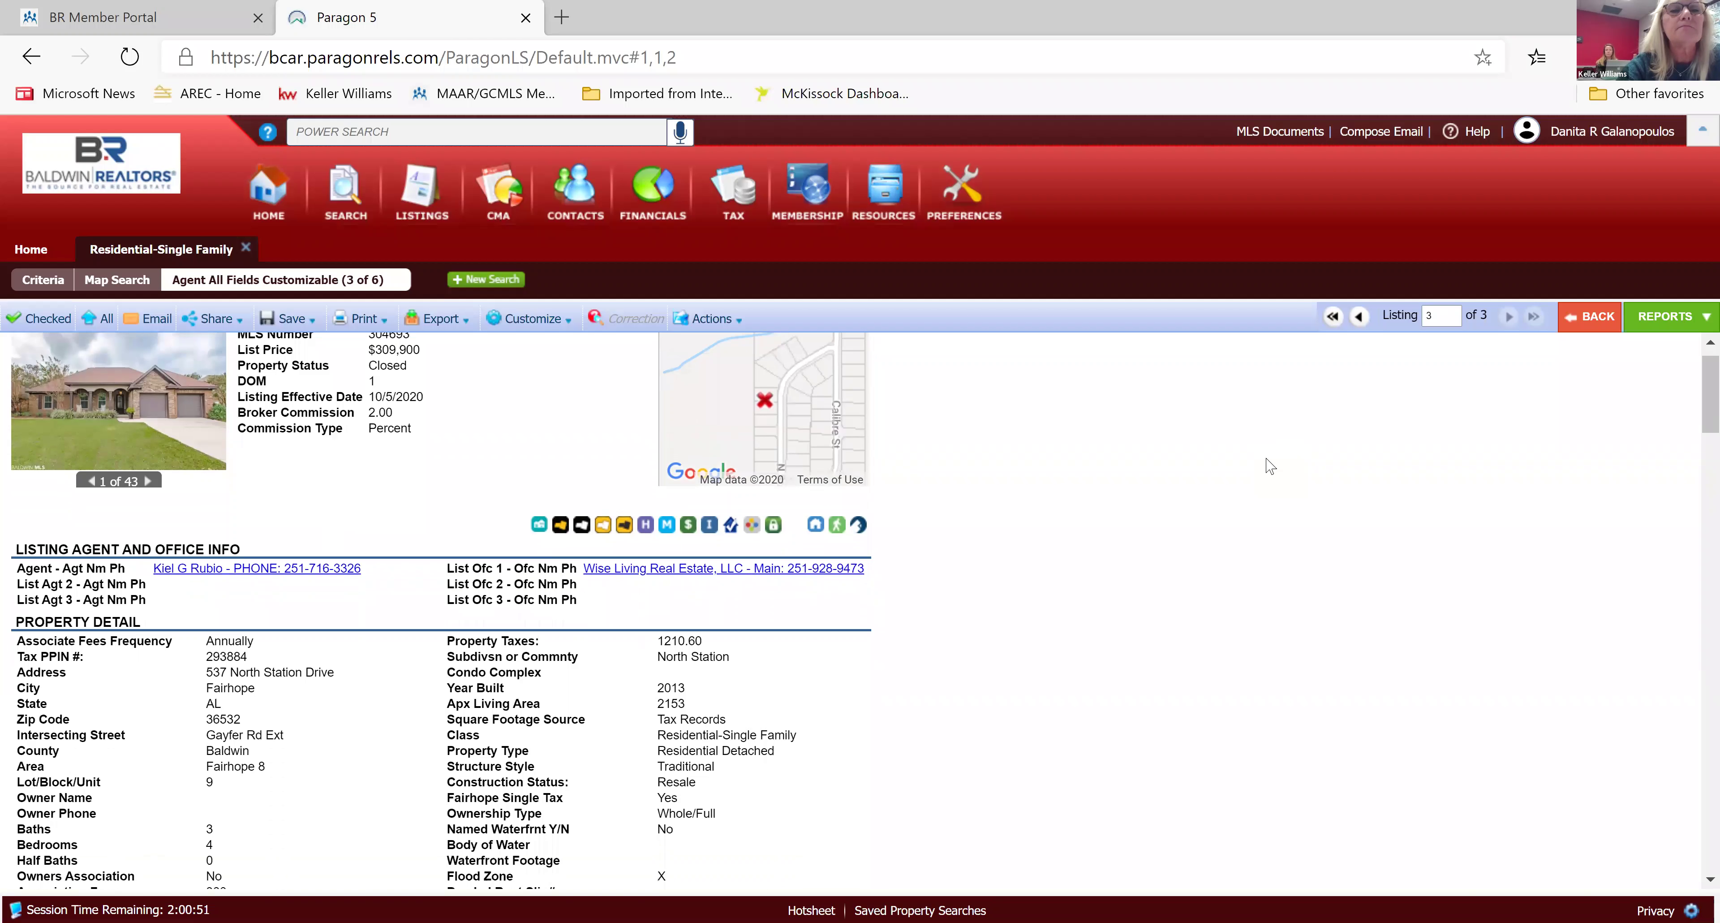
pyautogui.scroll(1, 1270, 466)
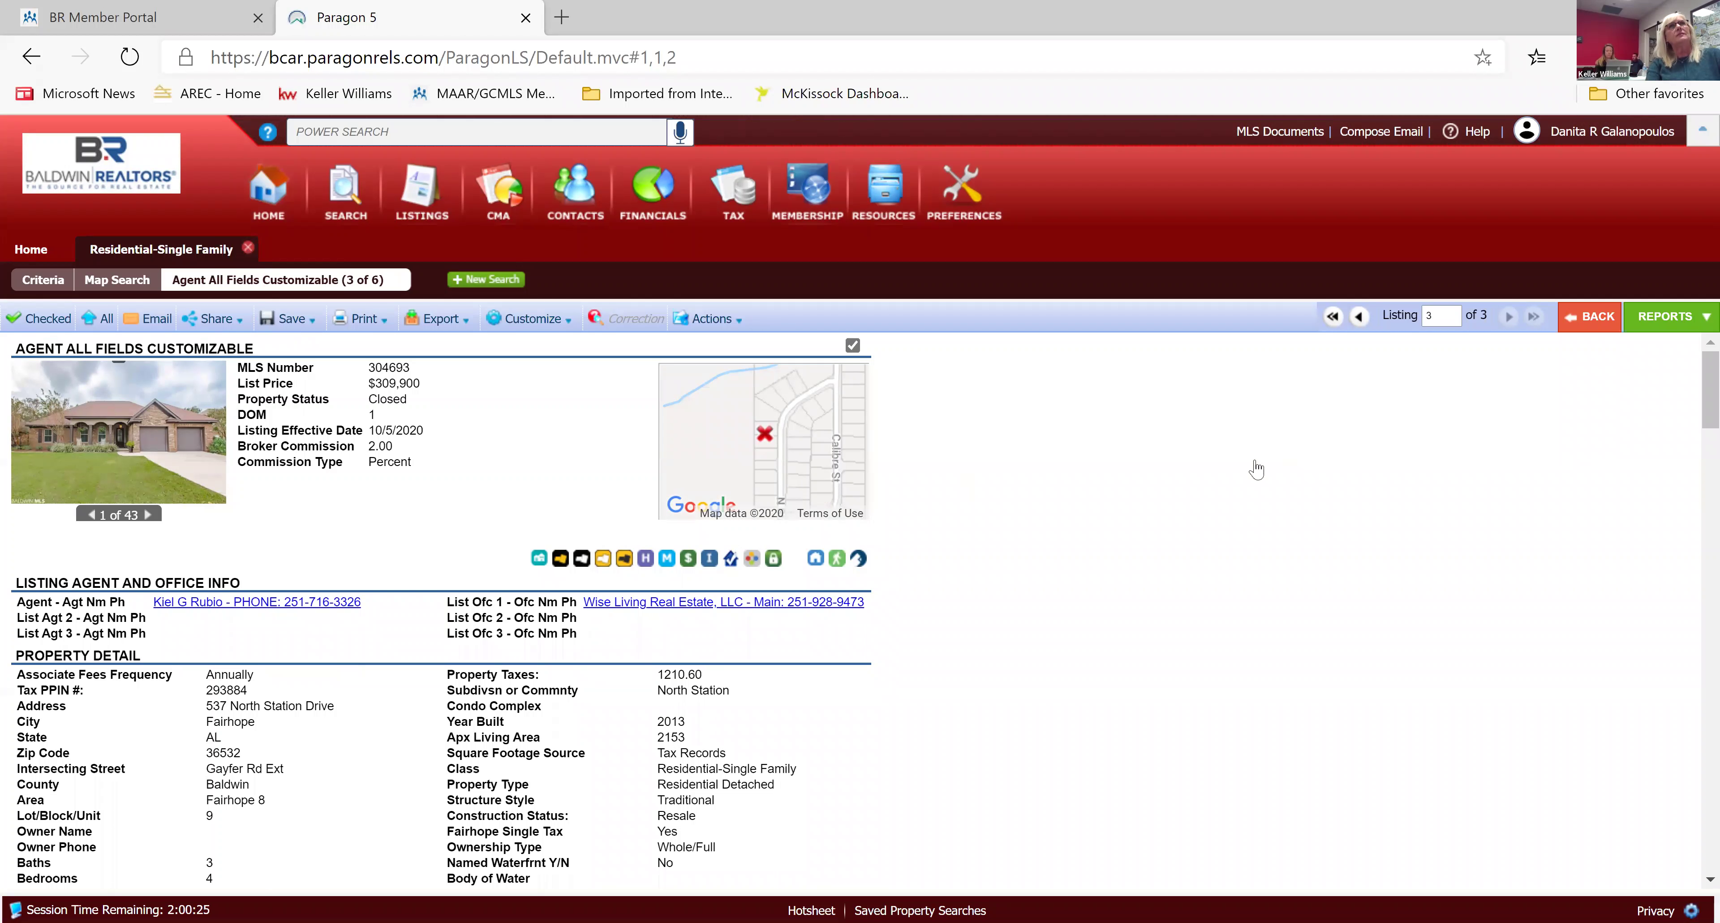
# Log in to the Baldwin REALTORS Member Portal in a new tab and scroll to Quick Links.
pyautogui.click(1596, 314)
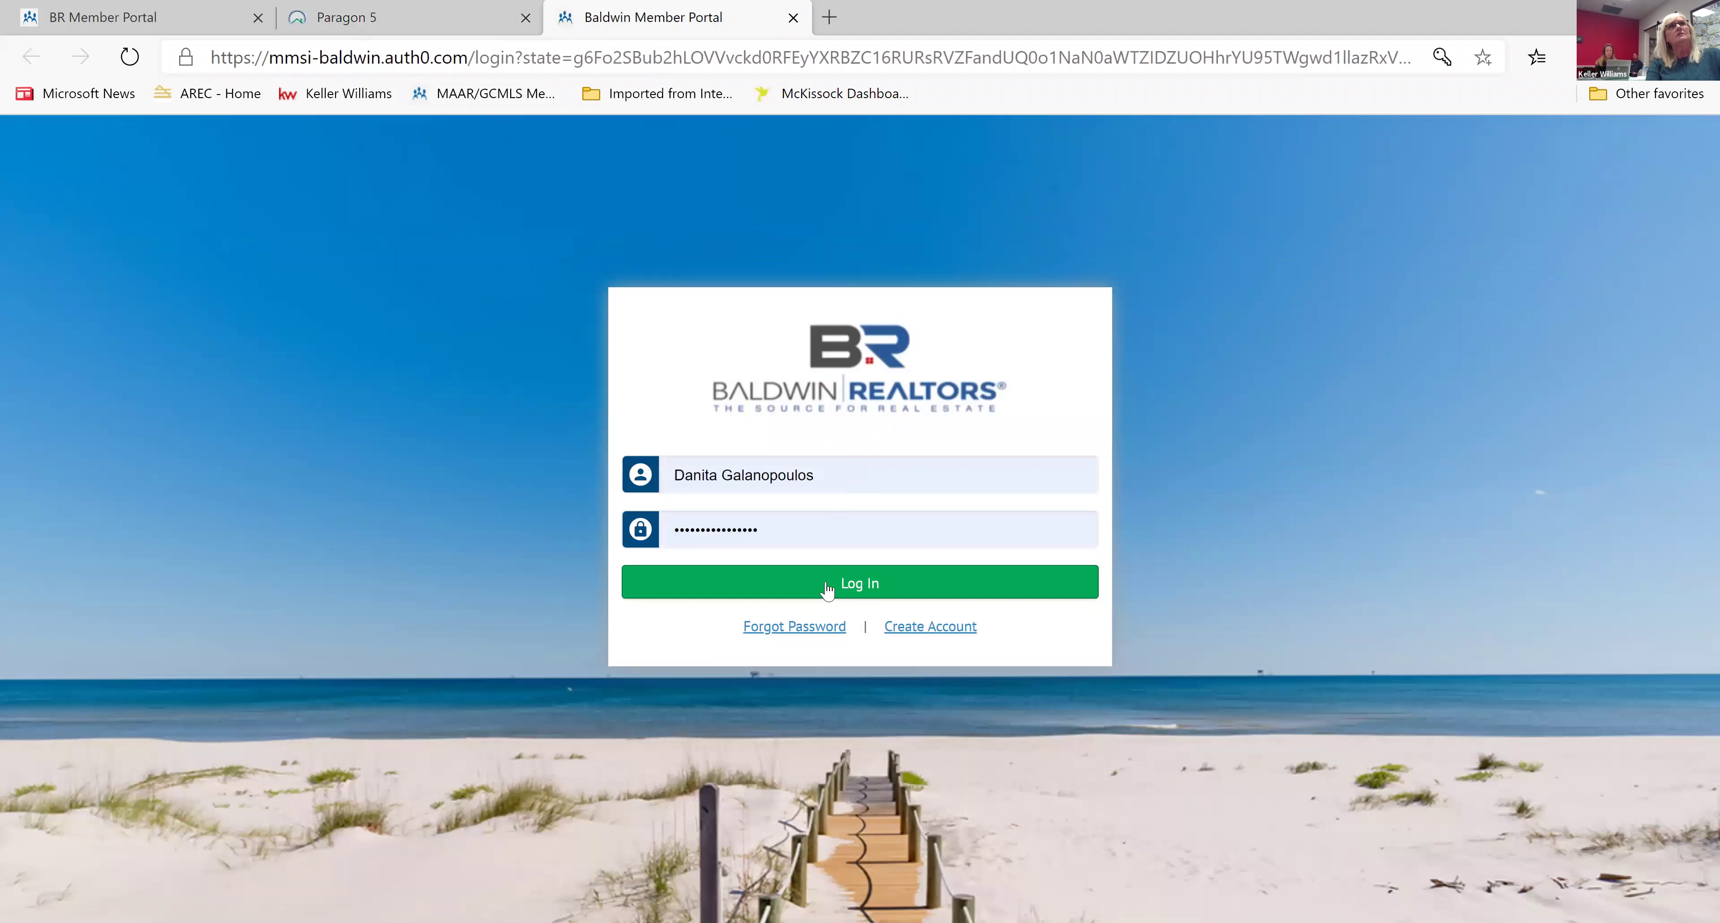
pyautogui.click(861, 588)
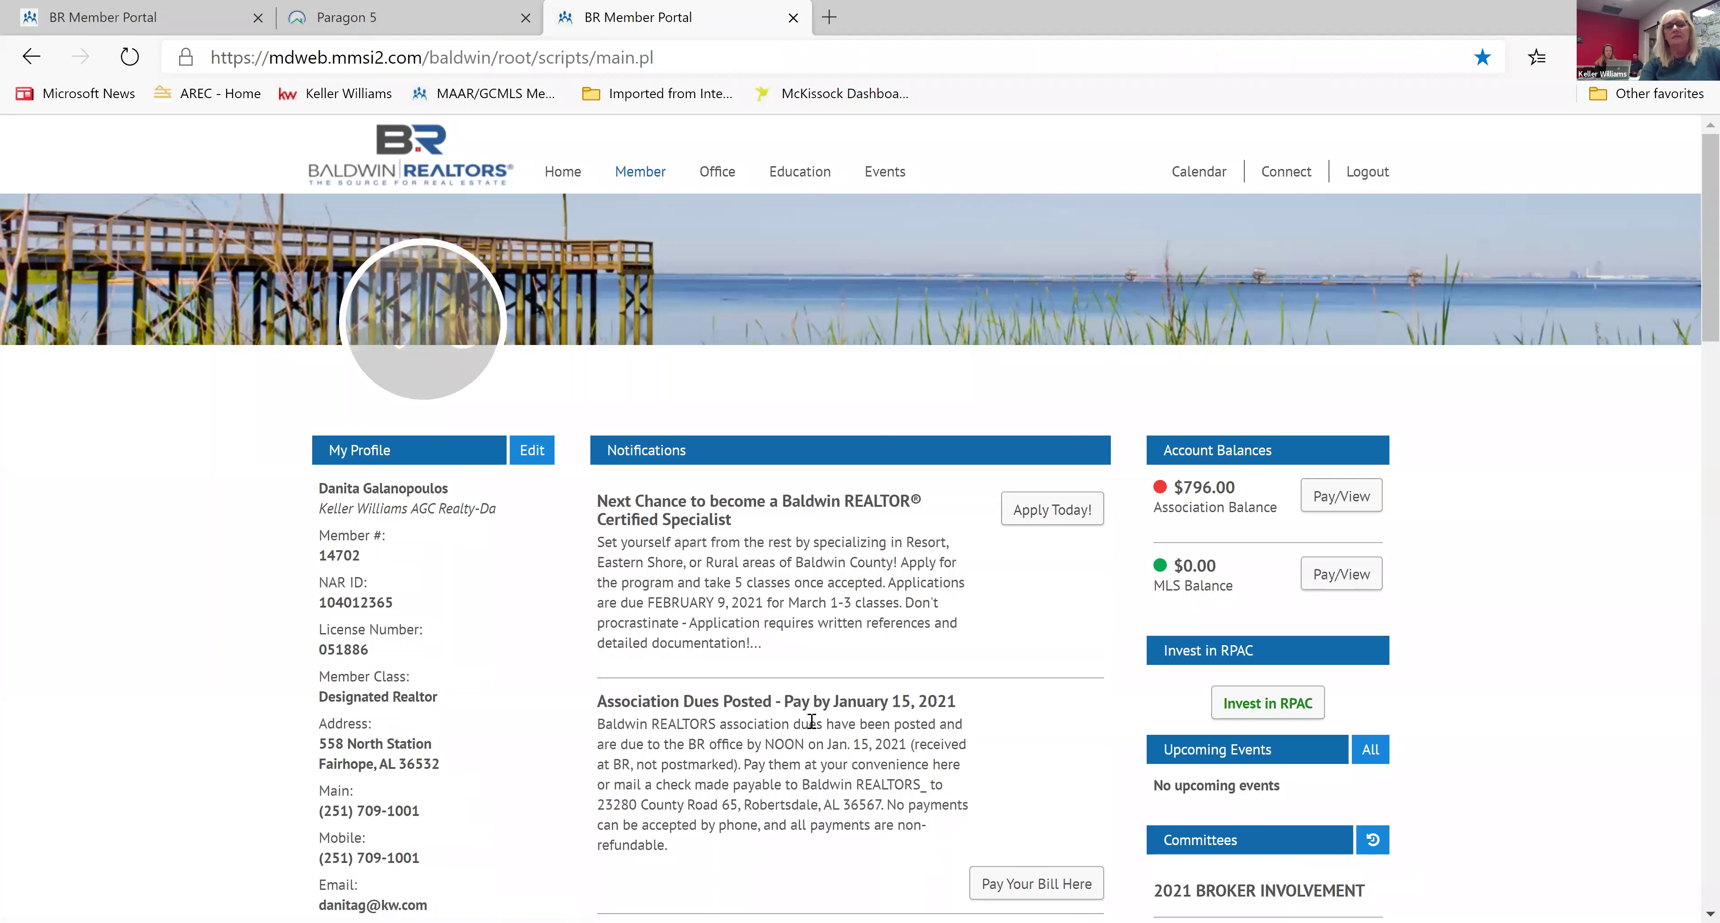
pyautogui.scroll(-1, 812, 722)
pyautogui.scroll(-10, 812, 721)
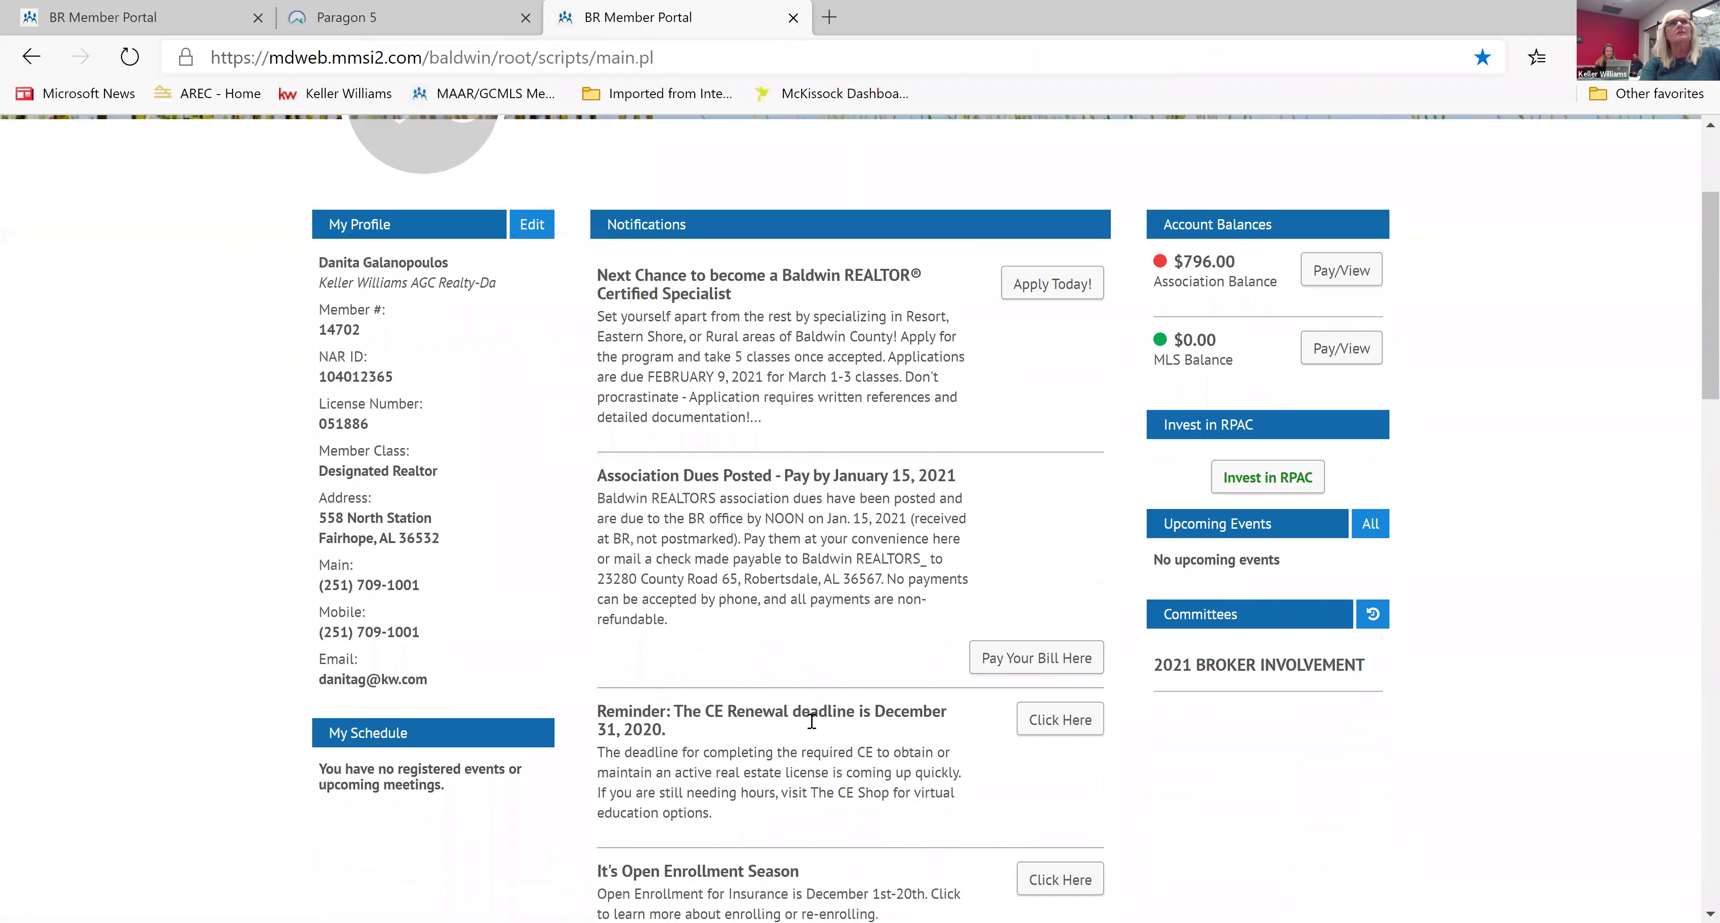
pyautogui.scroll(10, 811, 722)
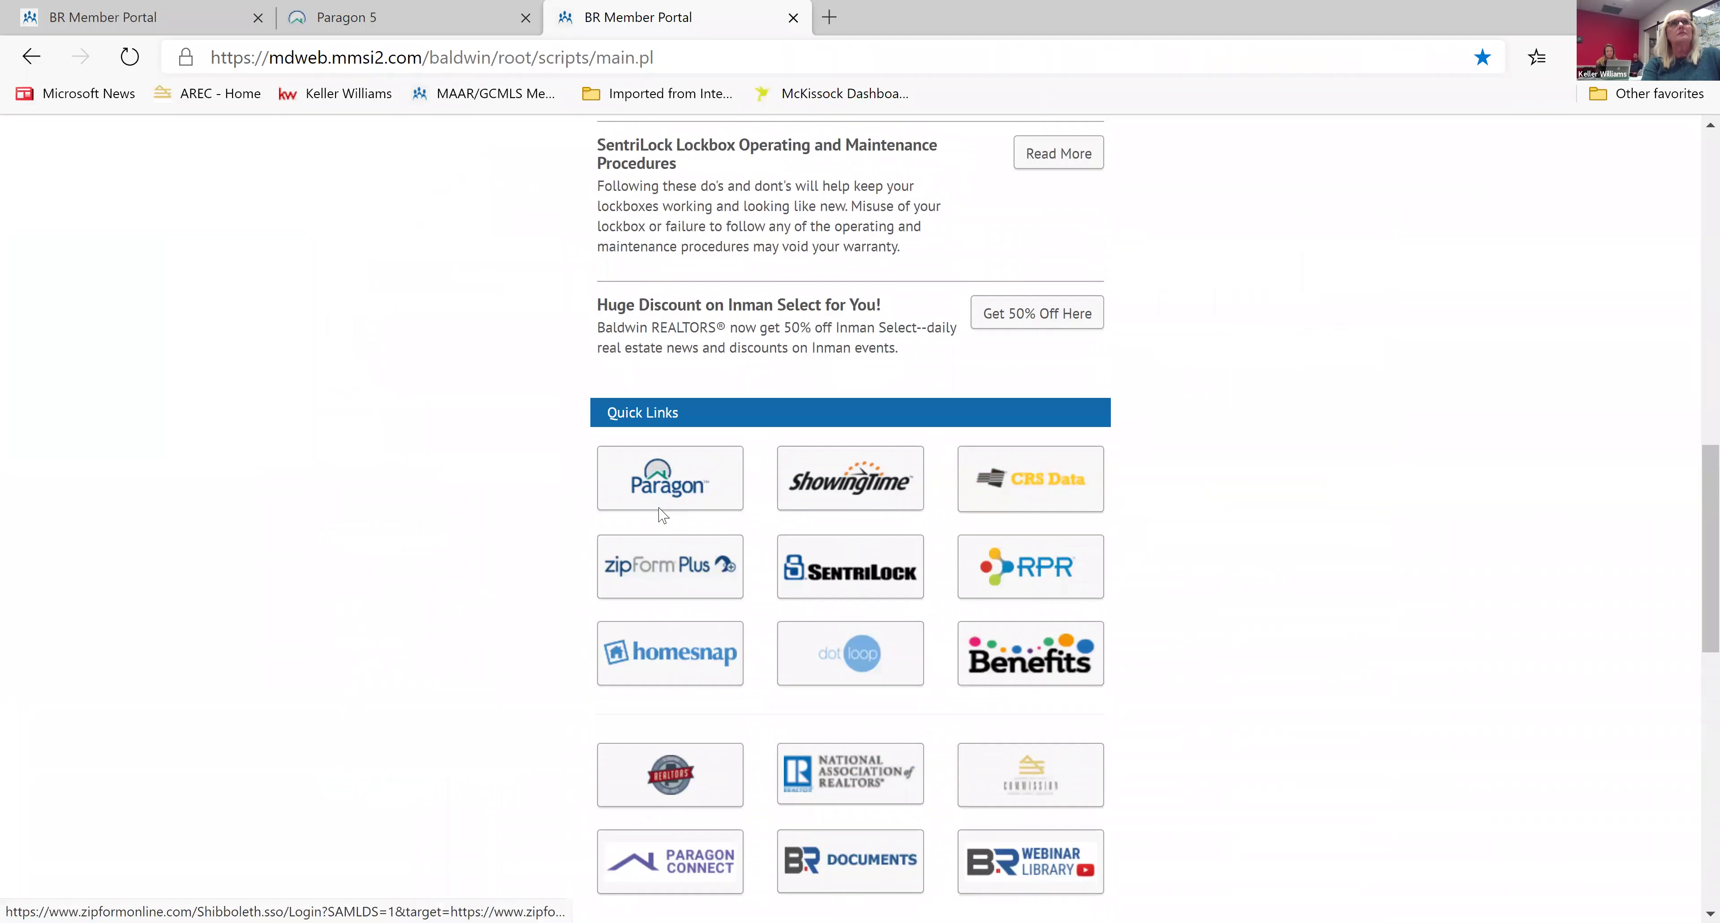
# Launch Paragon from the quick link and quick-search by MLS number for the closed comps.
pyautogui.click(678, 486)
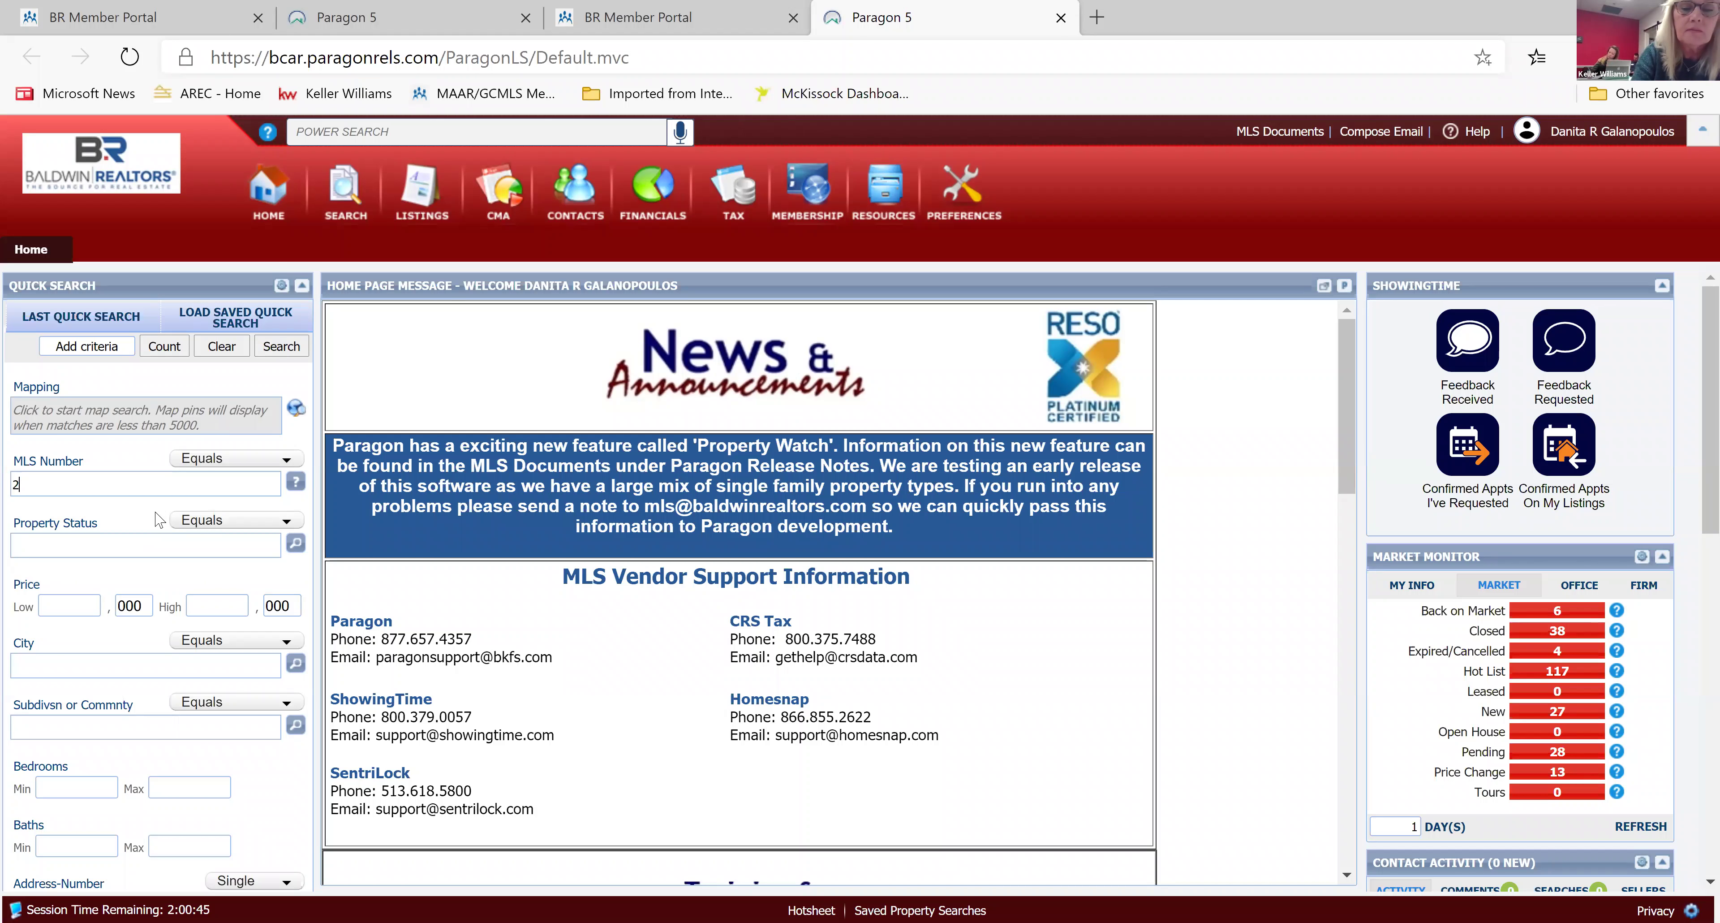
pyautogui.write('7')
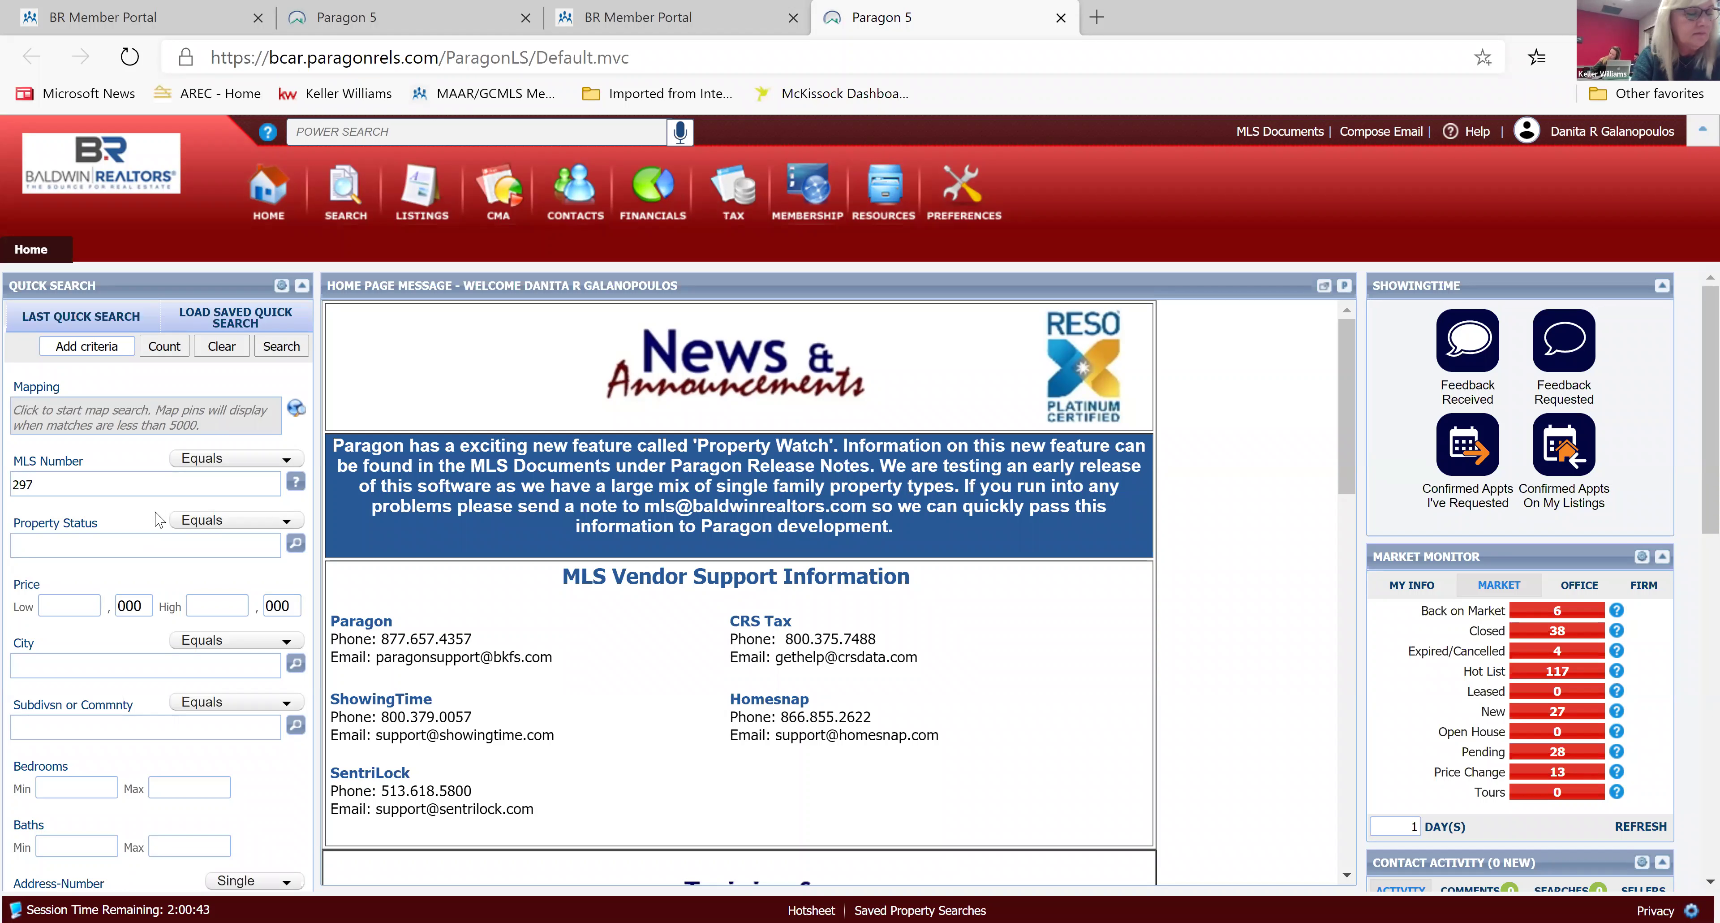
pyautogui.write('458')
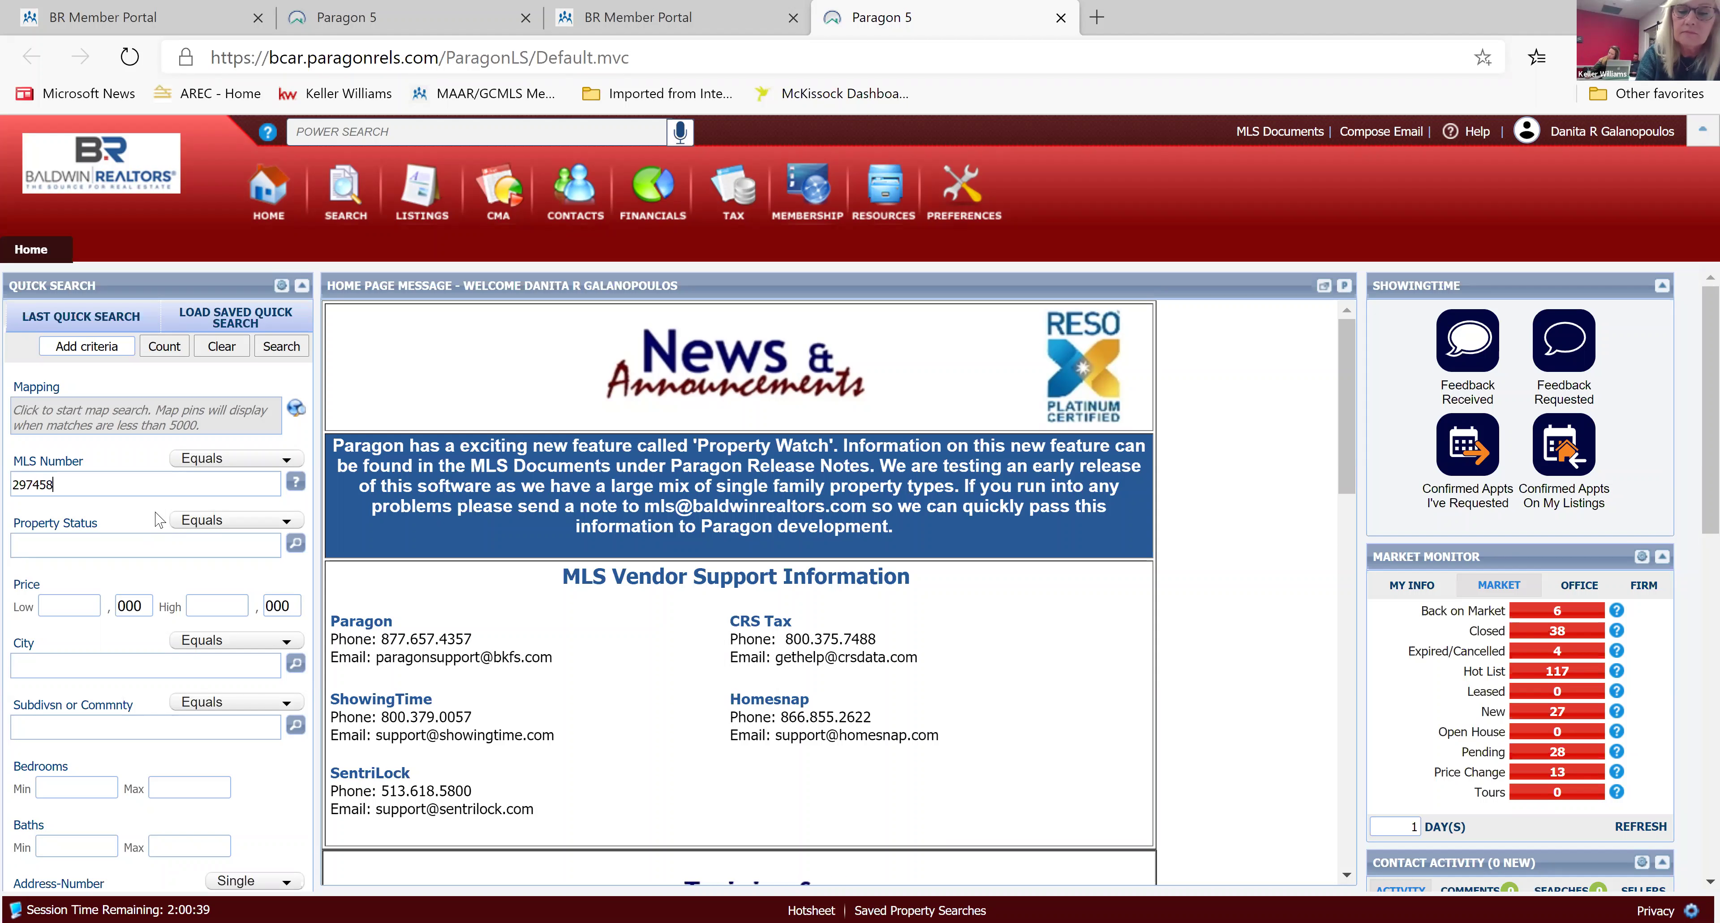
pyautogui.write(',2')
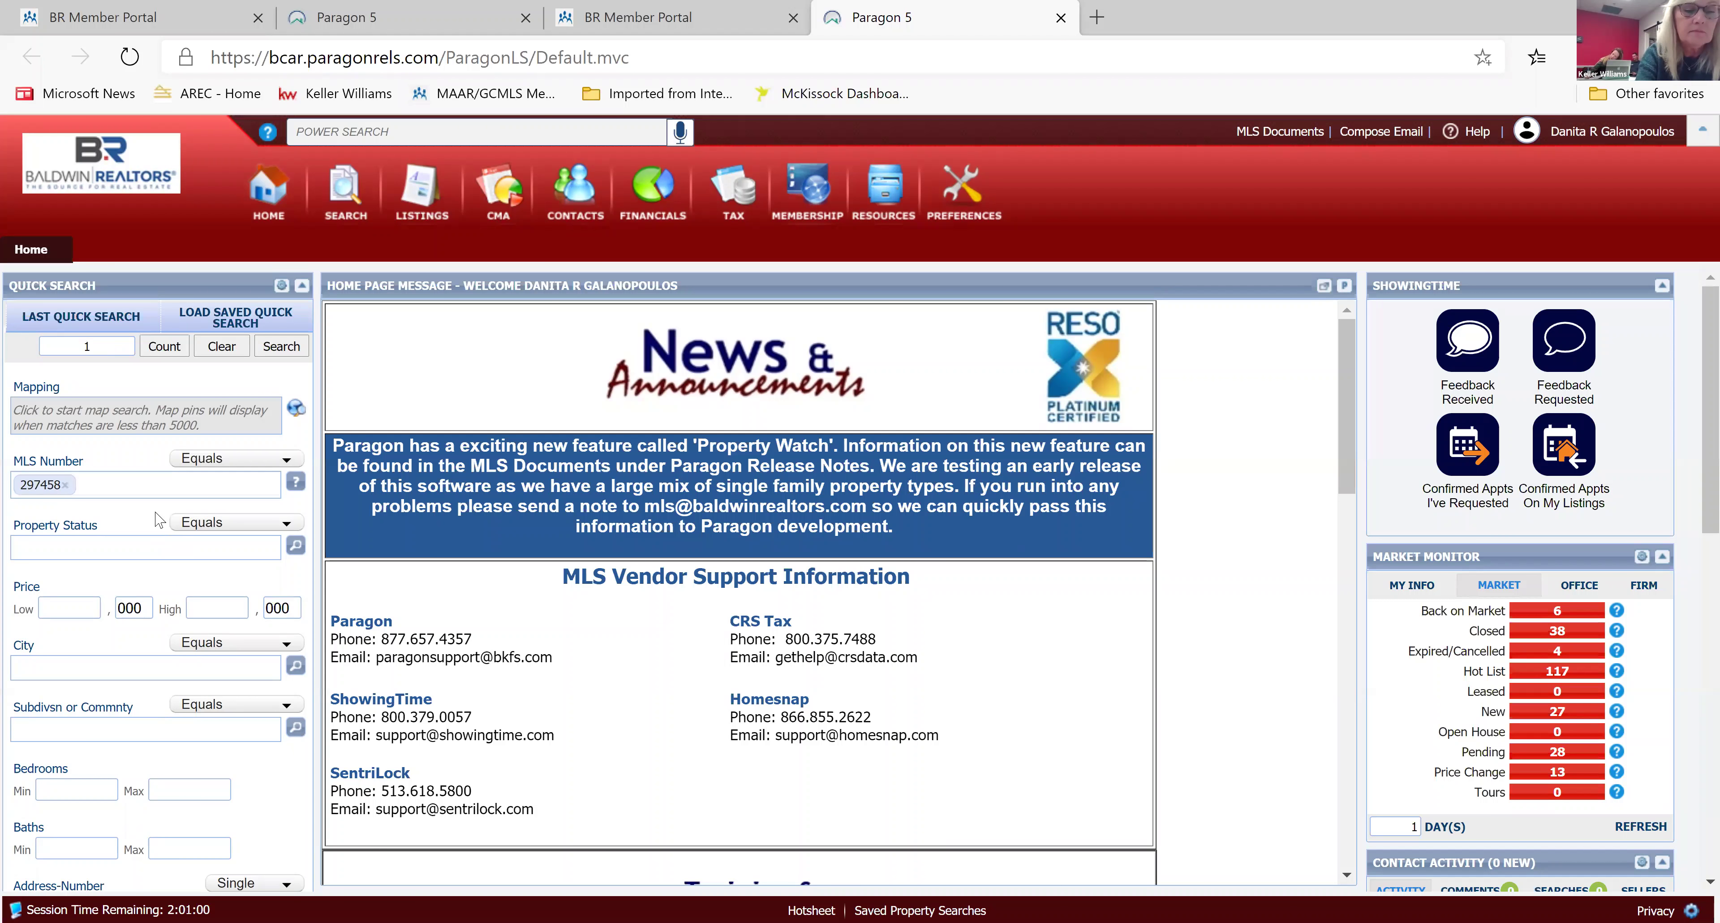
pyautogui.write('9635')
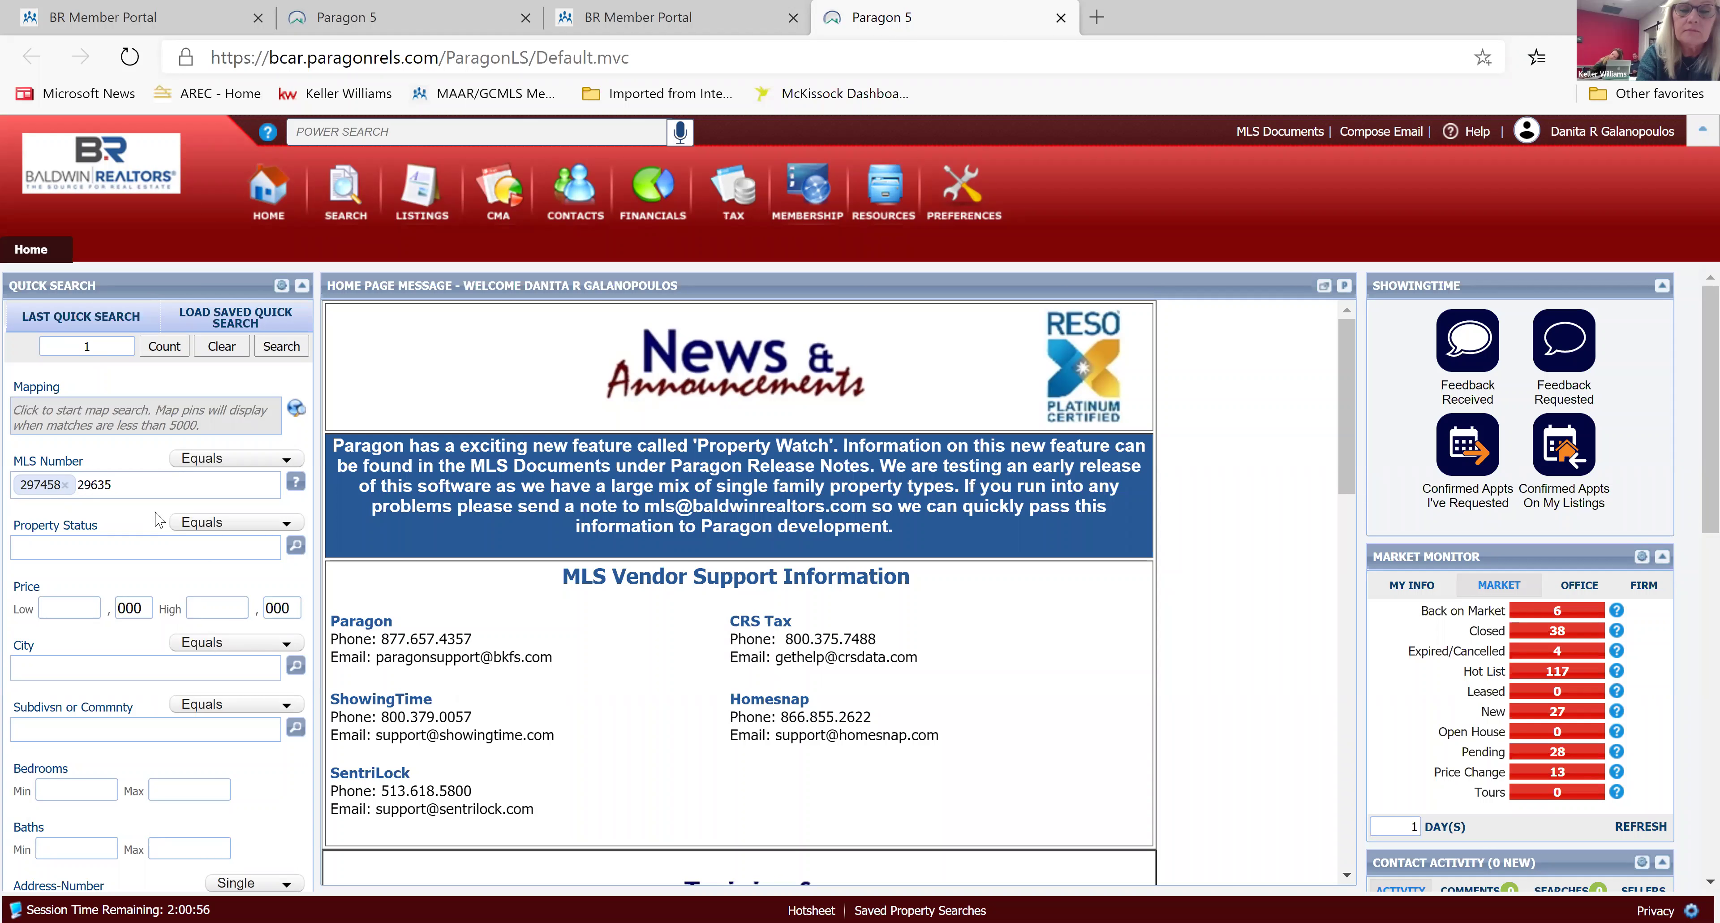
pyautogui.write('8')
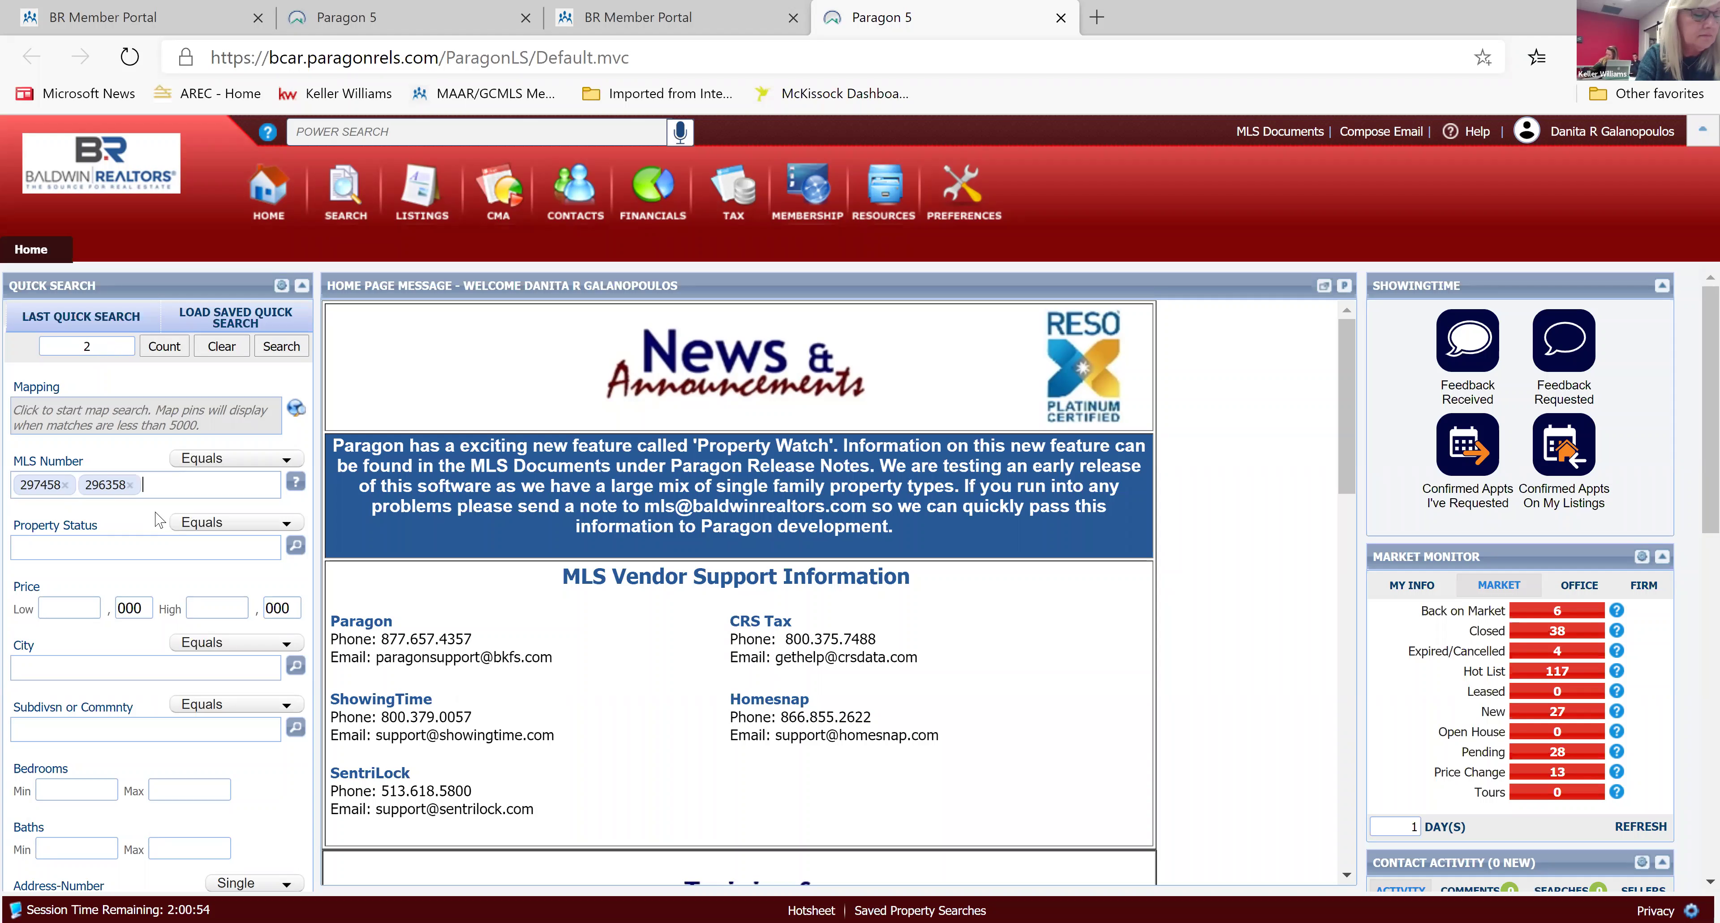
pyautogui.write(',30469')
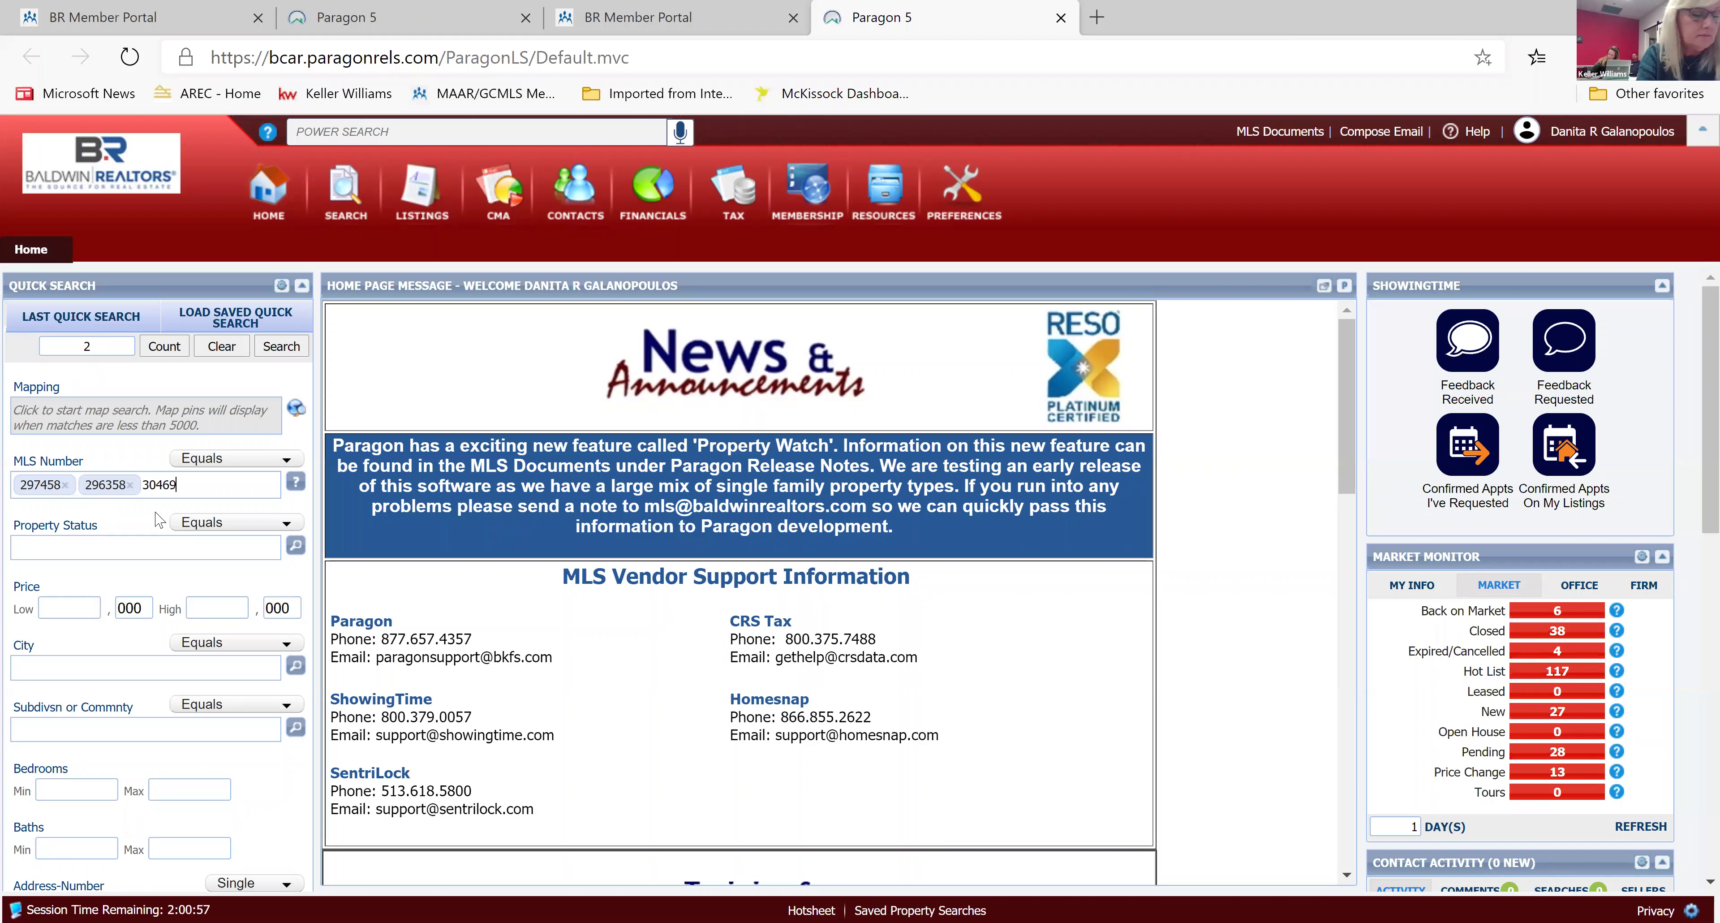
pyautogui.write('3')
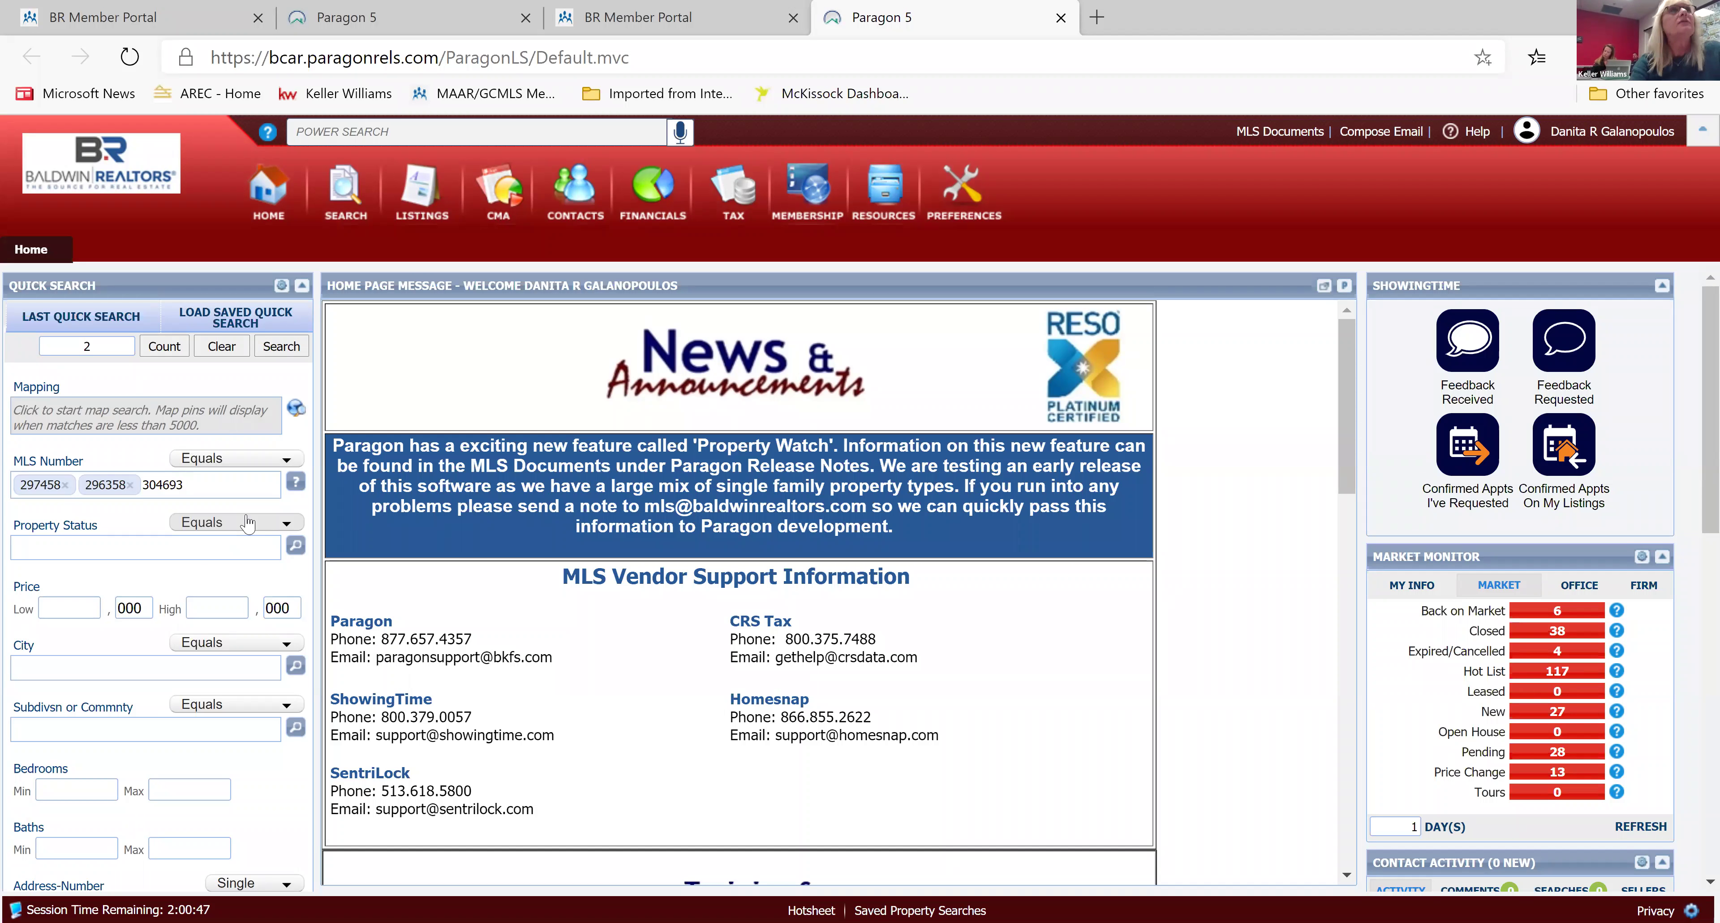
pyautogui.press('BackSpace')
pyautogui.press('BackSpace')
pyautogui.press('BackSpace')
pyautogui.press('BackSpace')
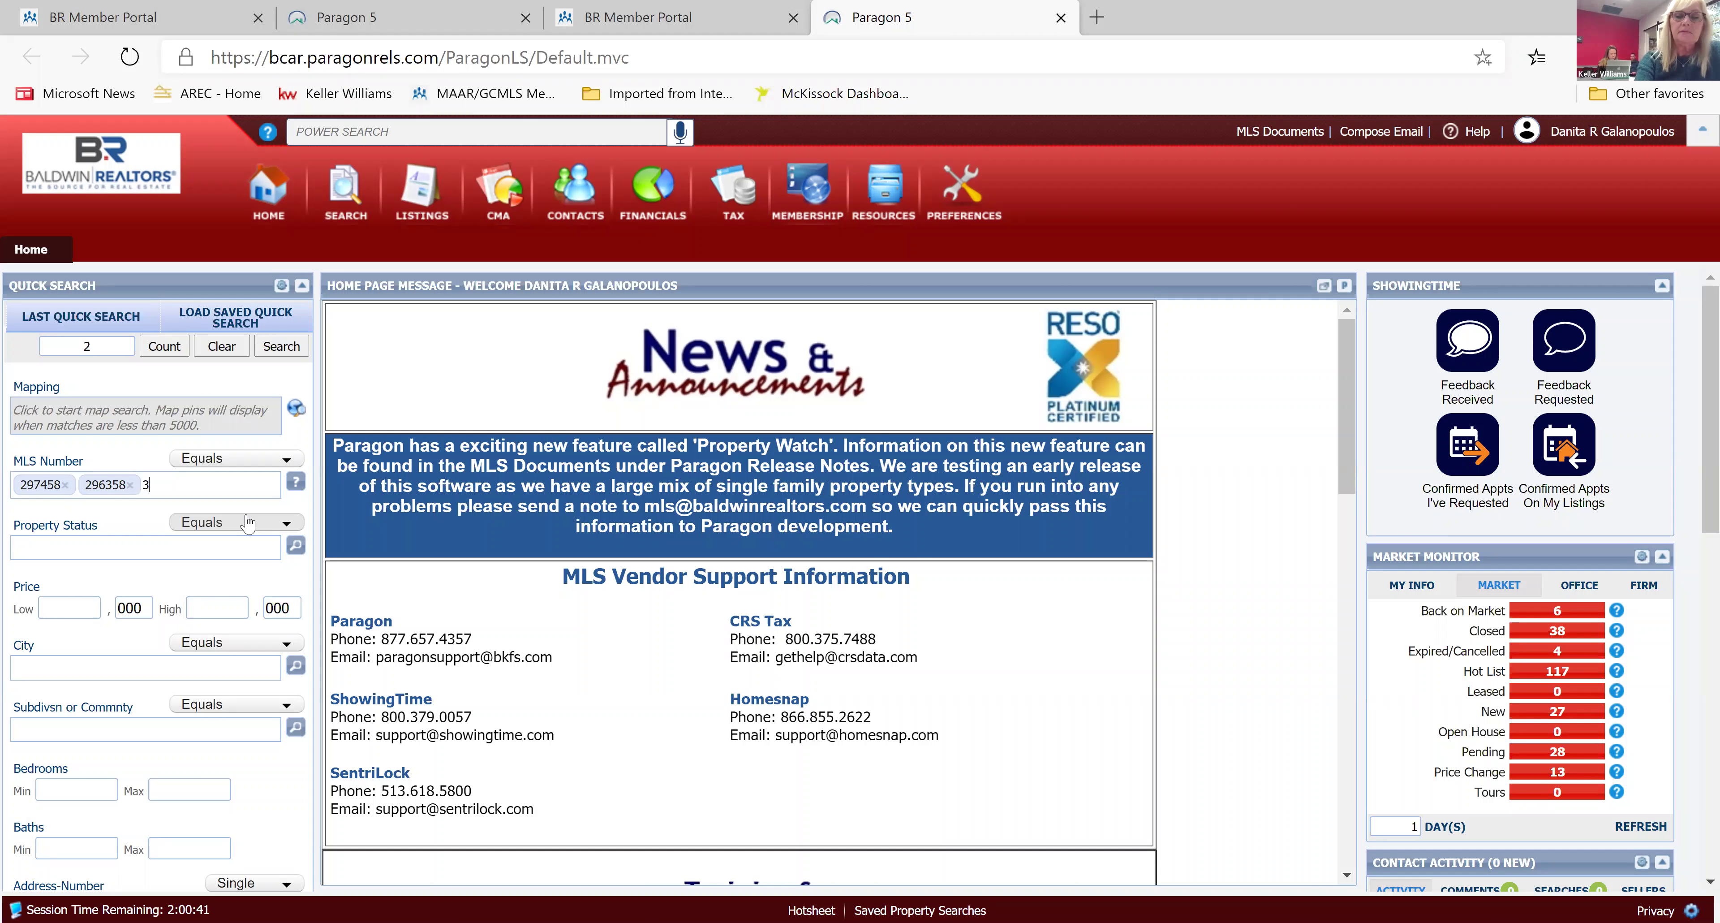
pyautogui.write('04')
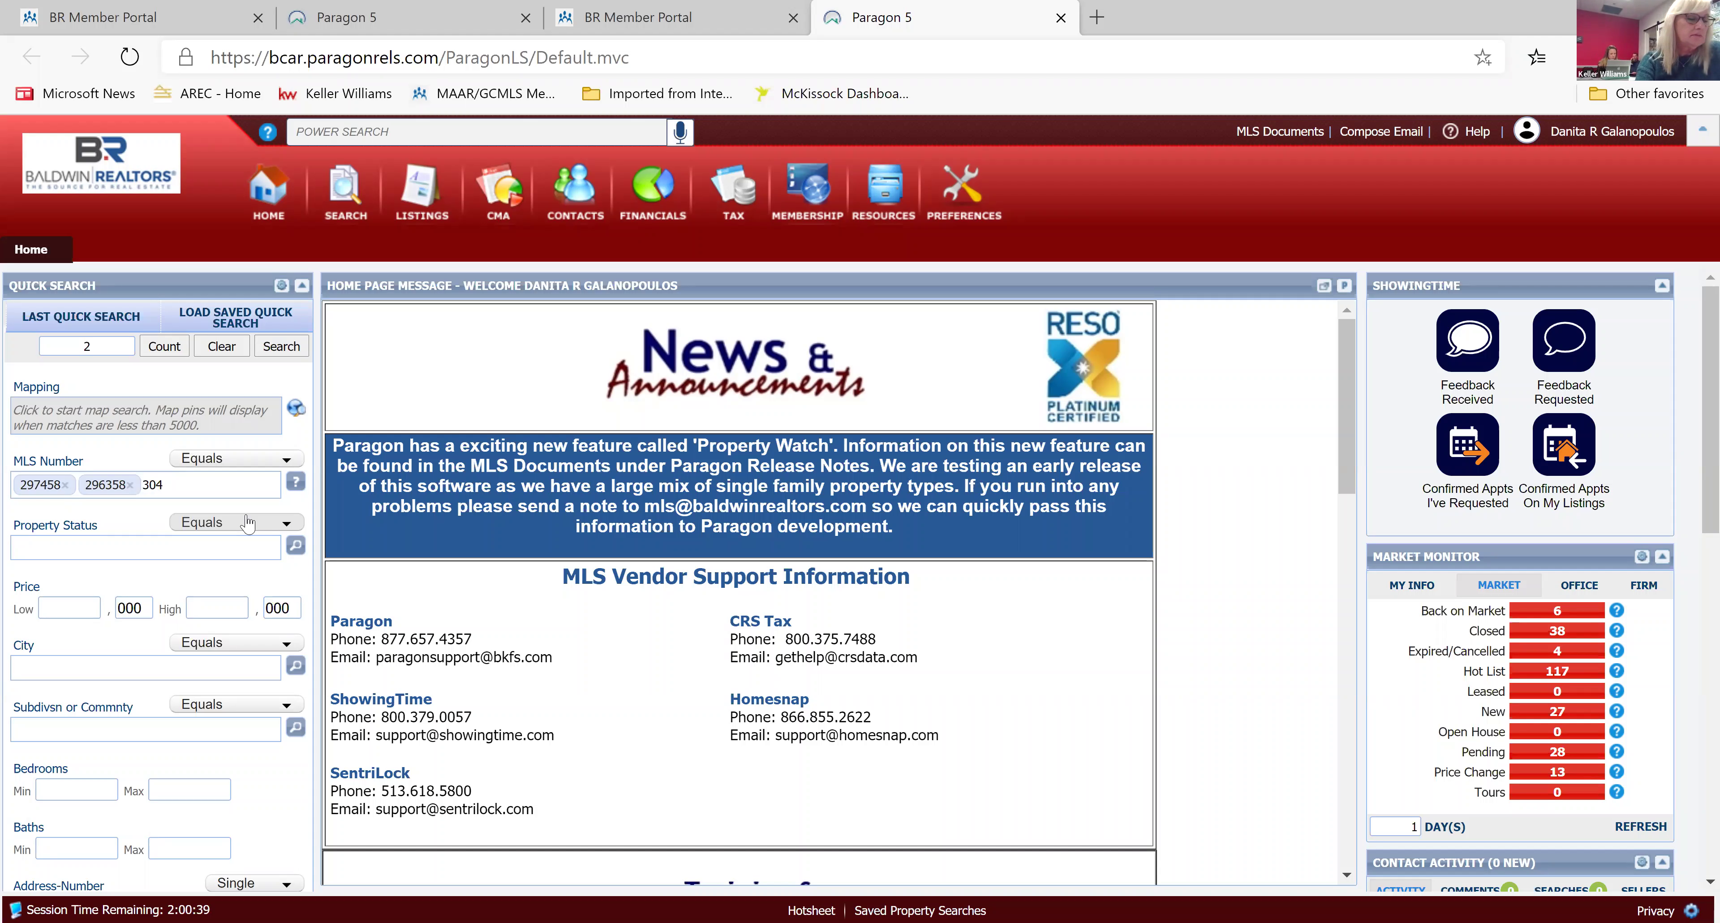
pyautogui.write('693')
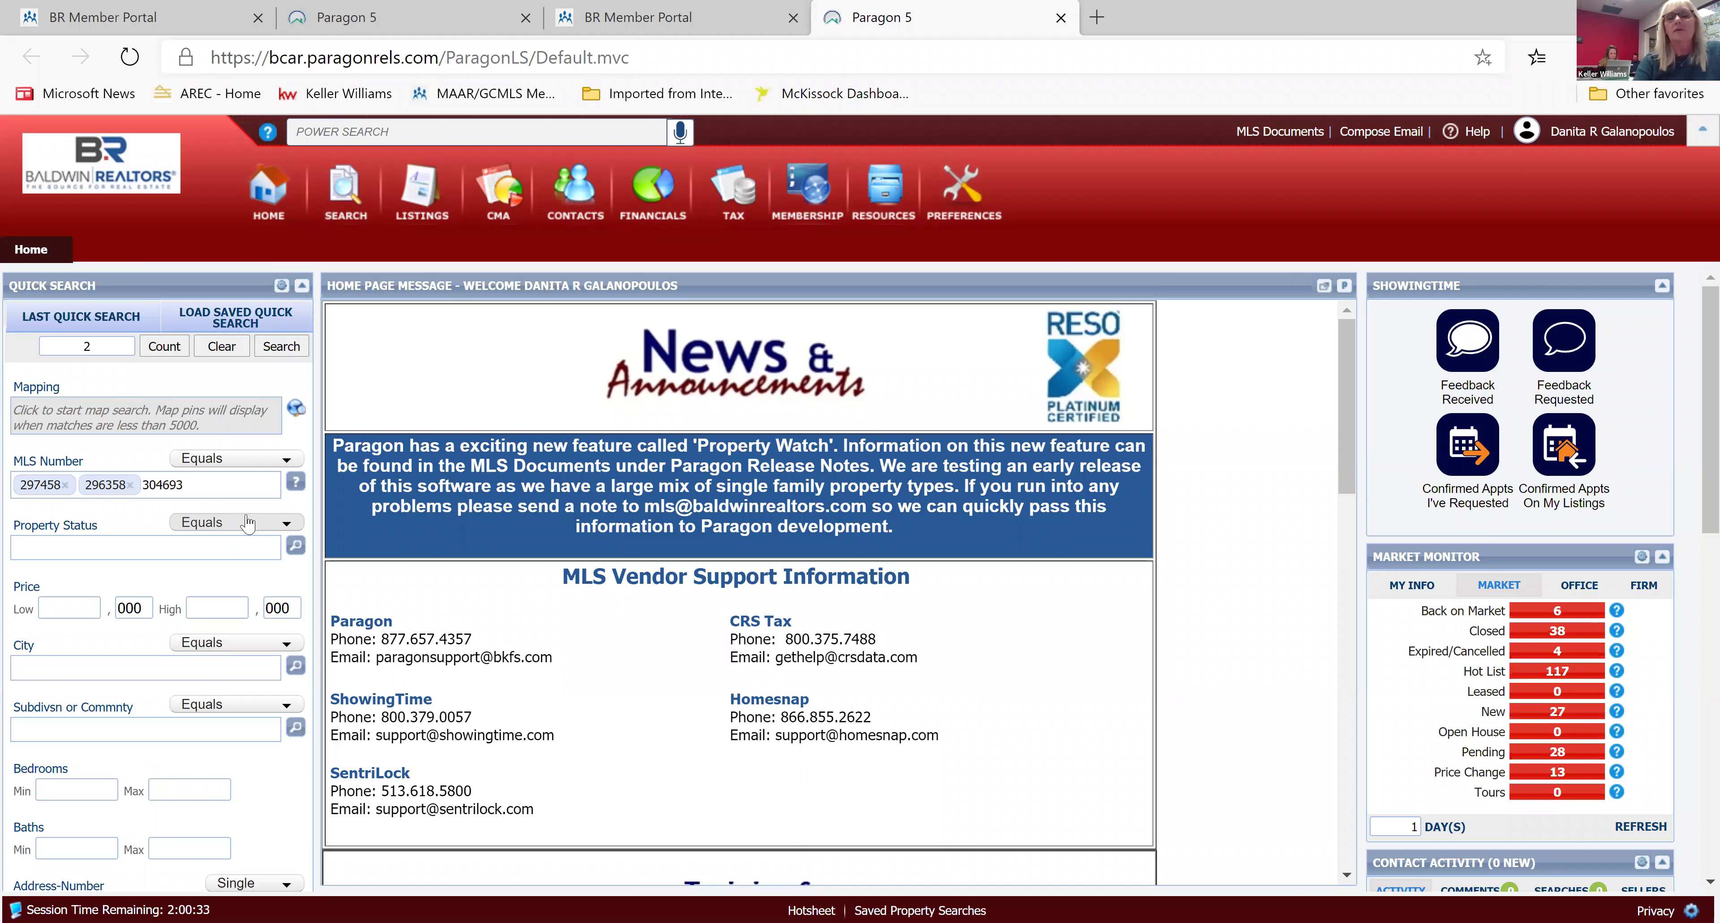
pyautogui.press('BackSpace')
pyautogui.press('BackSpace')
pyautogui.press('BackSpace')
pyautogui.press('BackSpace')
pyautogui.press('BackSpace')
pyautogui.press('BackSpace')
pyautogui.press('BackSpace')
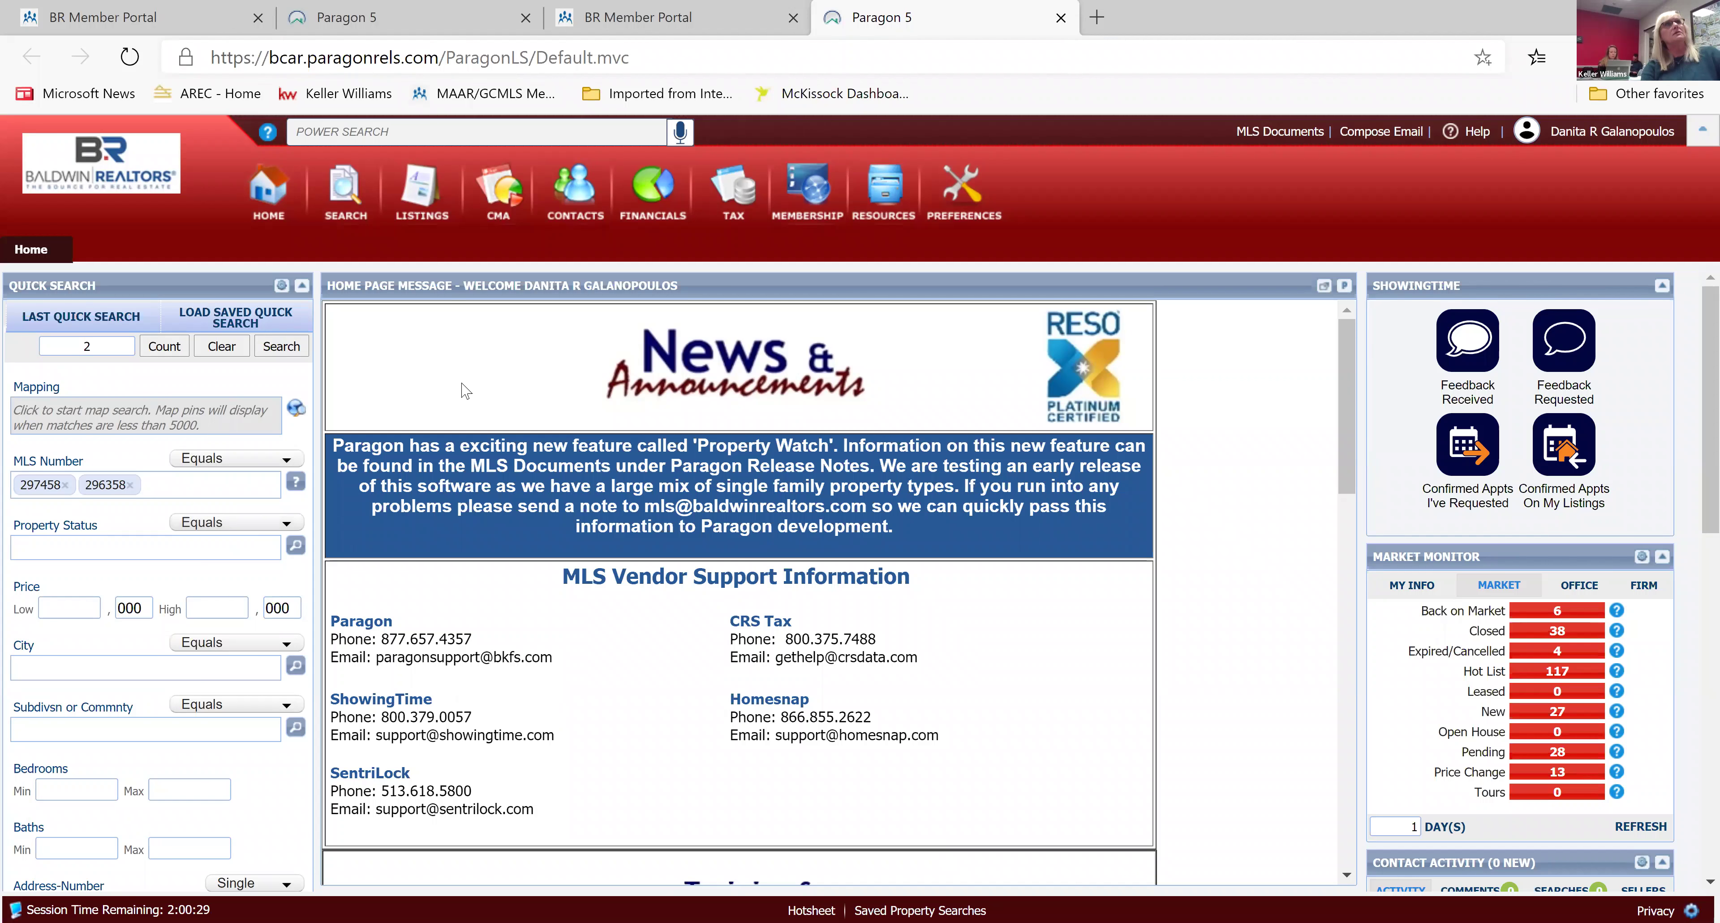
pyautogui.click(281, 346)
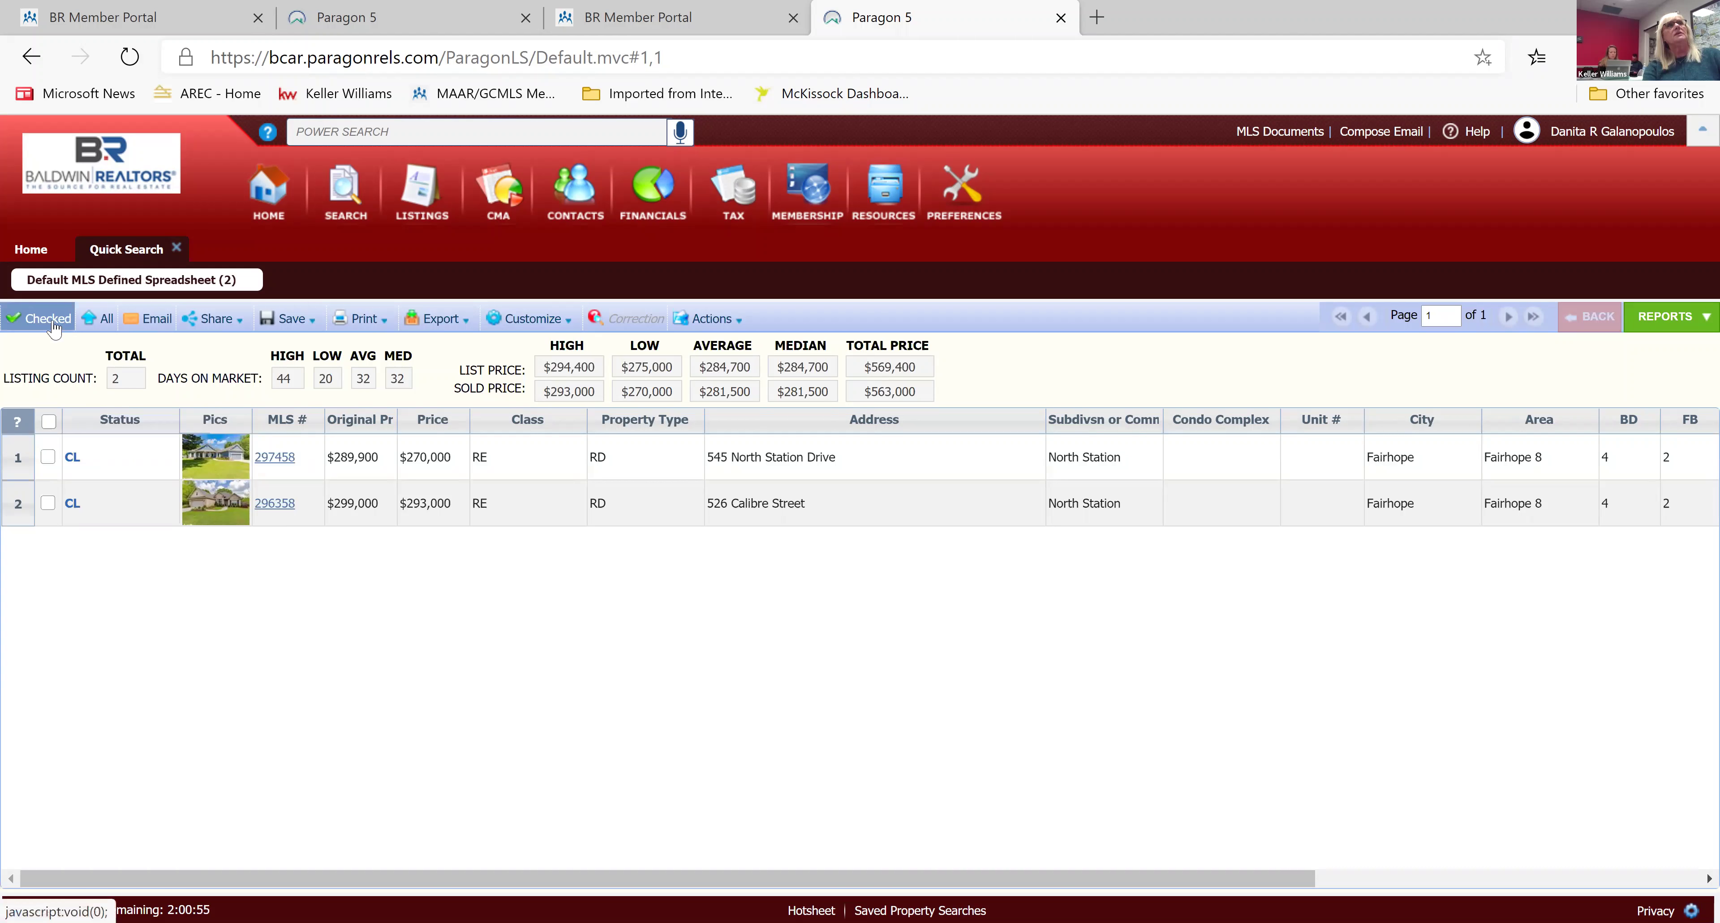
# Check both closed listings, show only the checked set, then close the results tab.
pyautogui.click(54, 327)
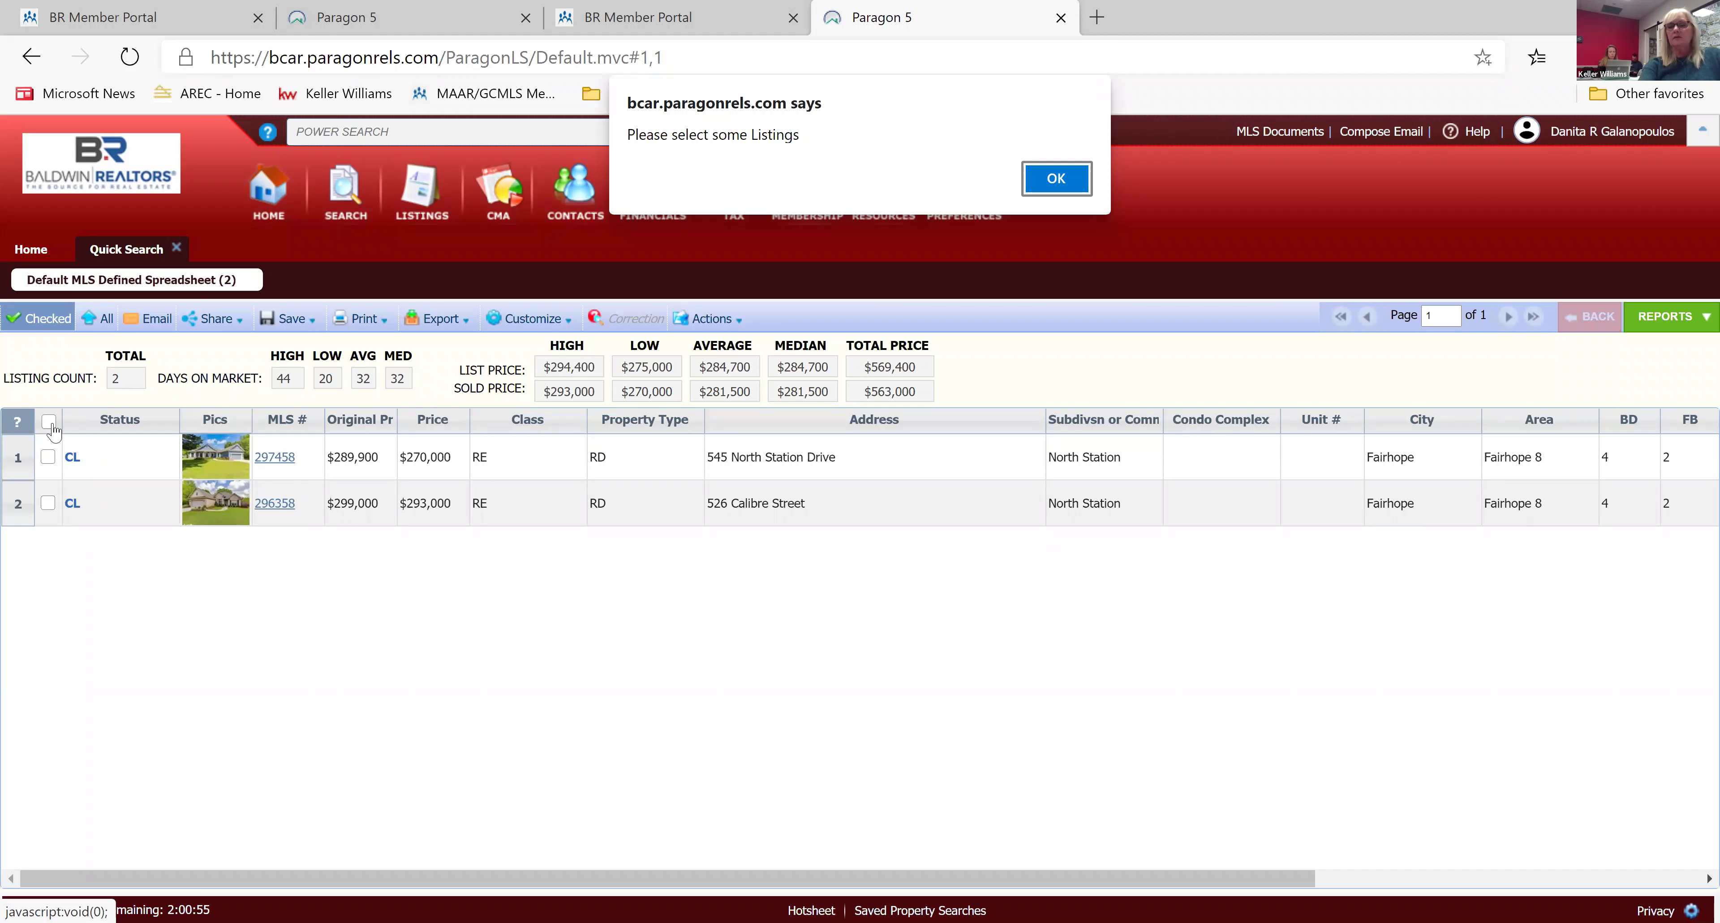
pyautogui.press('Return')
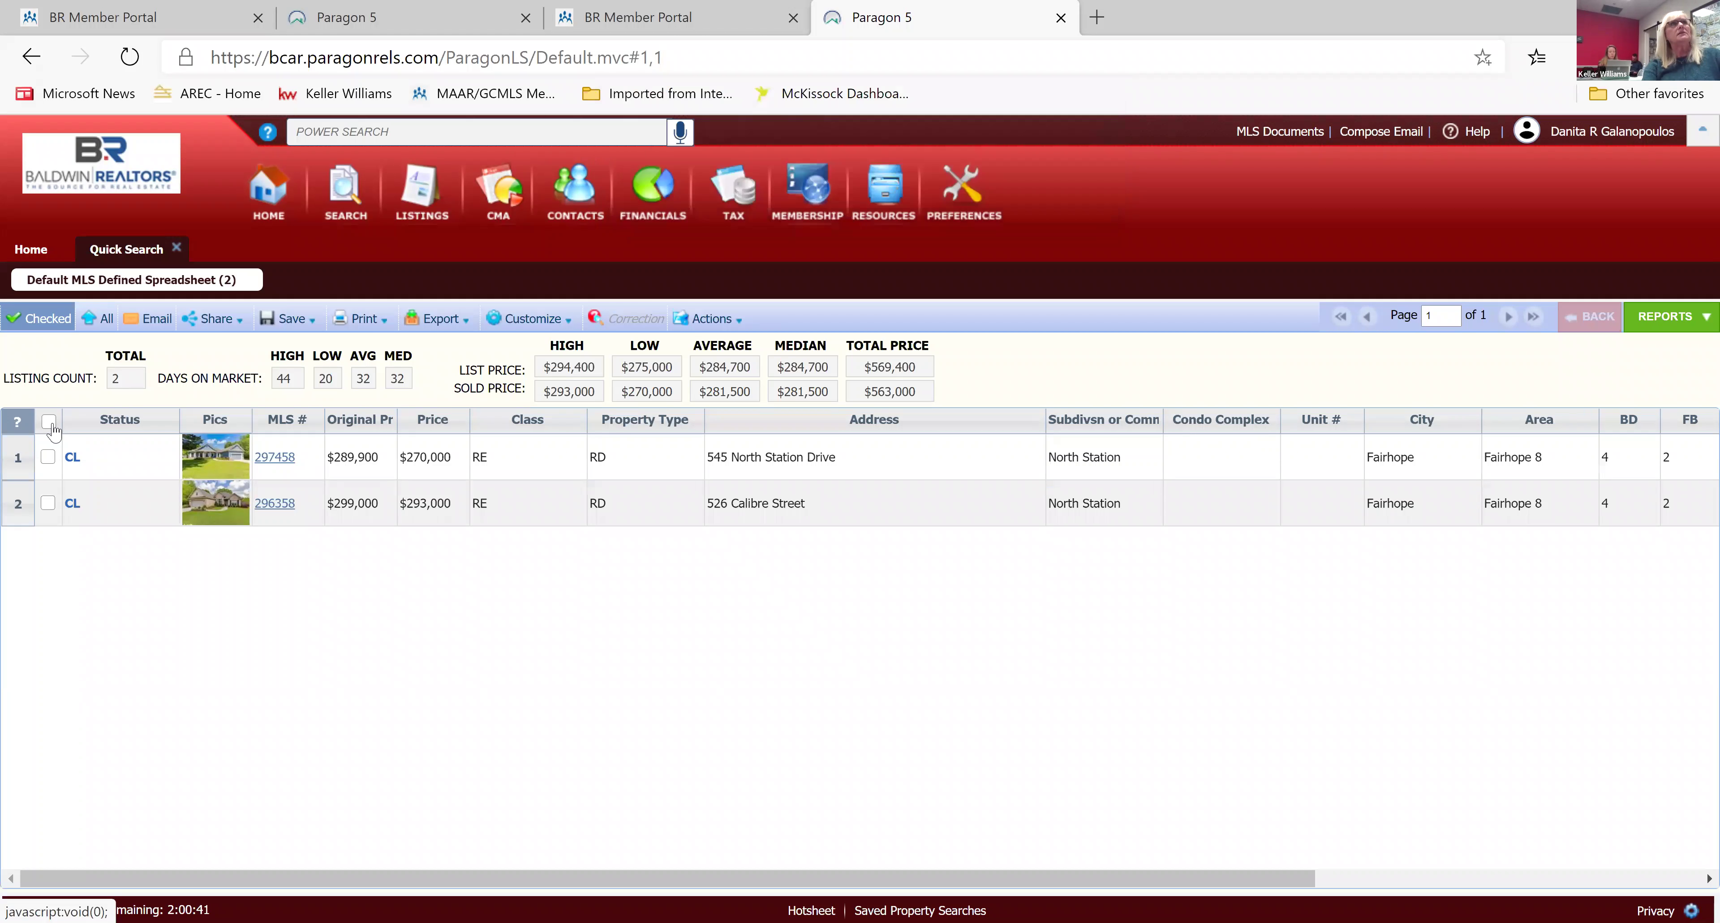
pyautogui.click(50, 423)
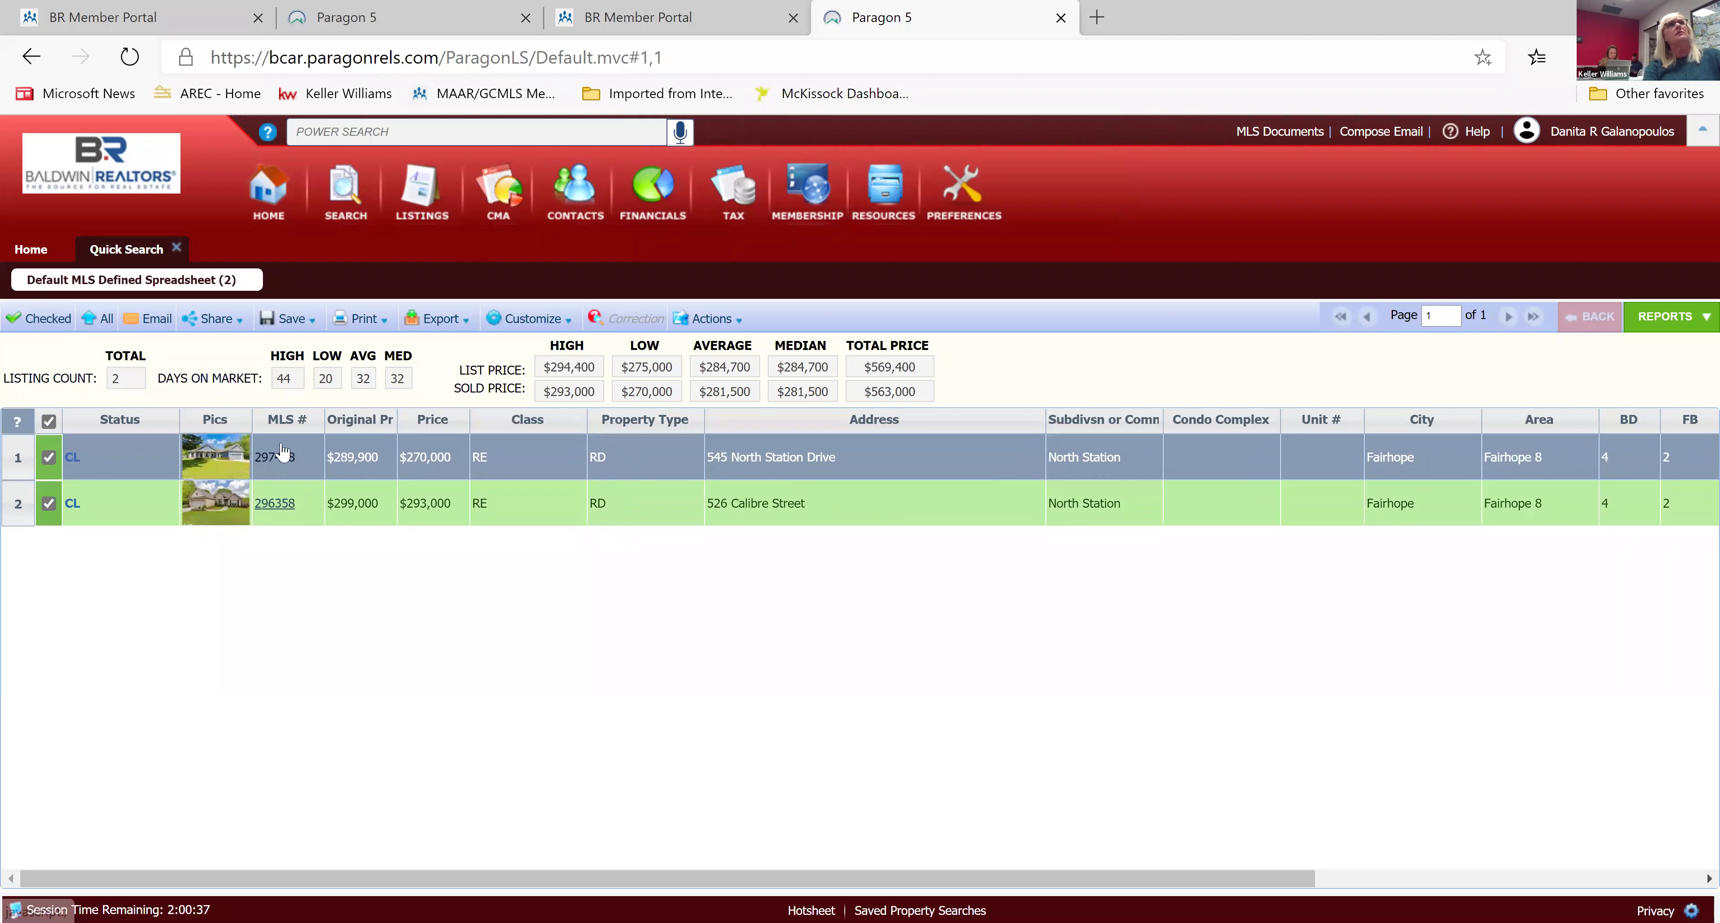
pyautogui.click(45, 321)
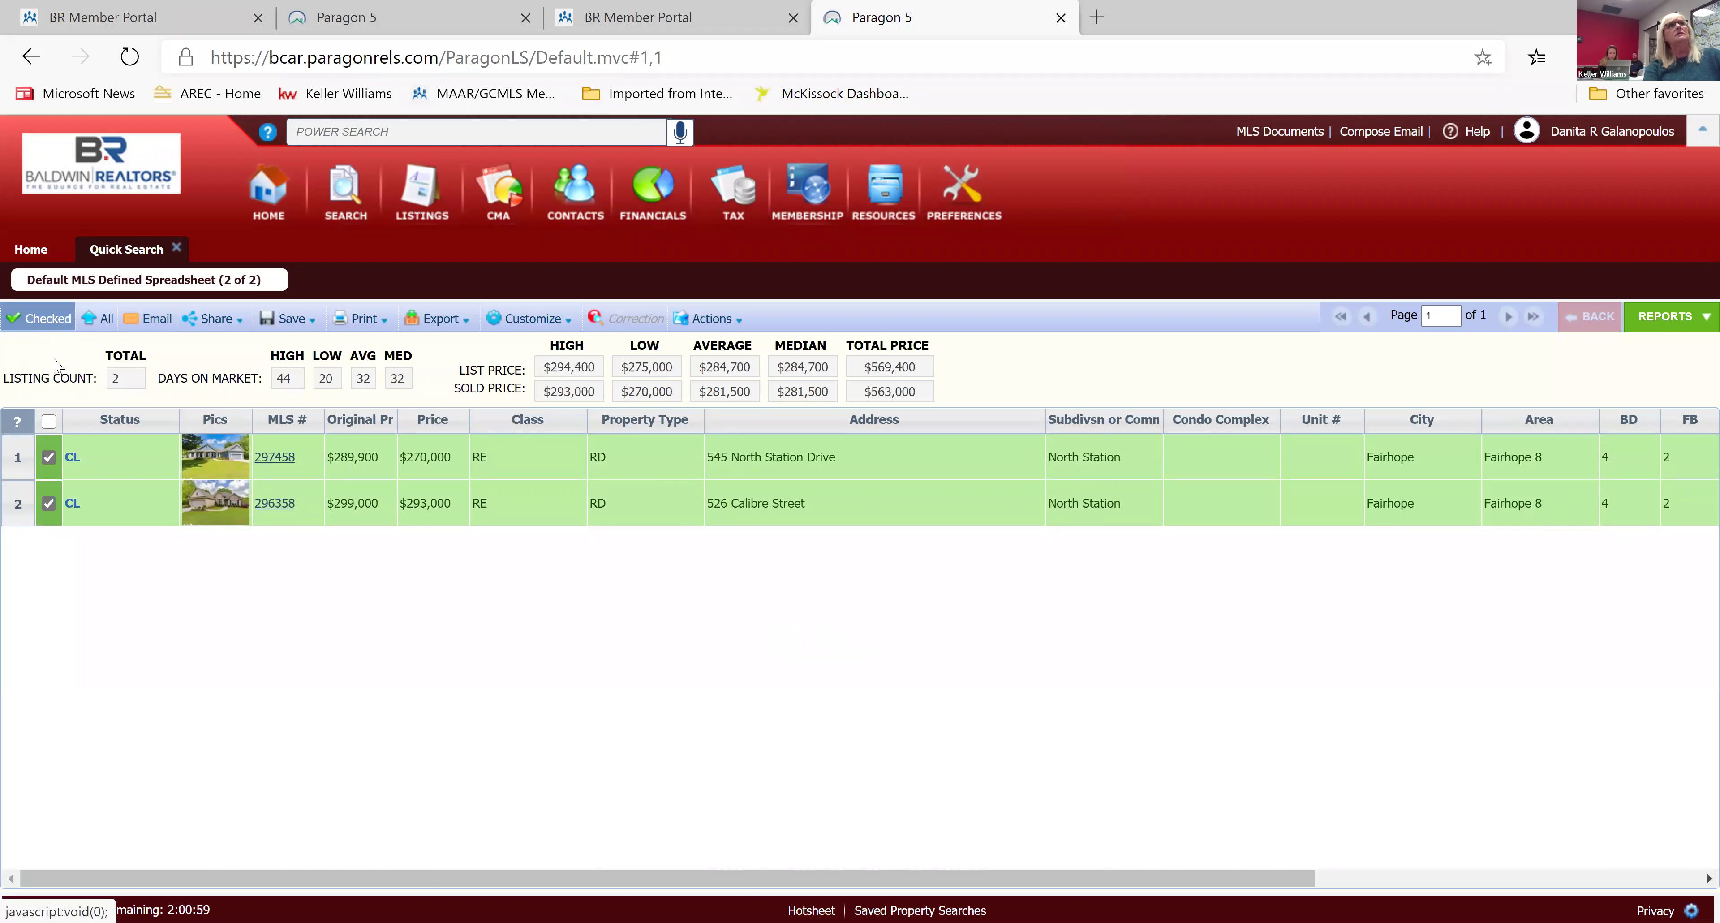
pyautogui.click(60, 324)
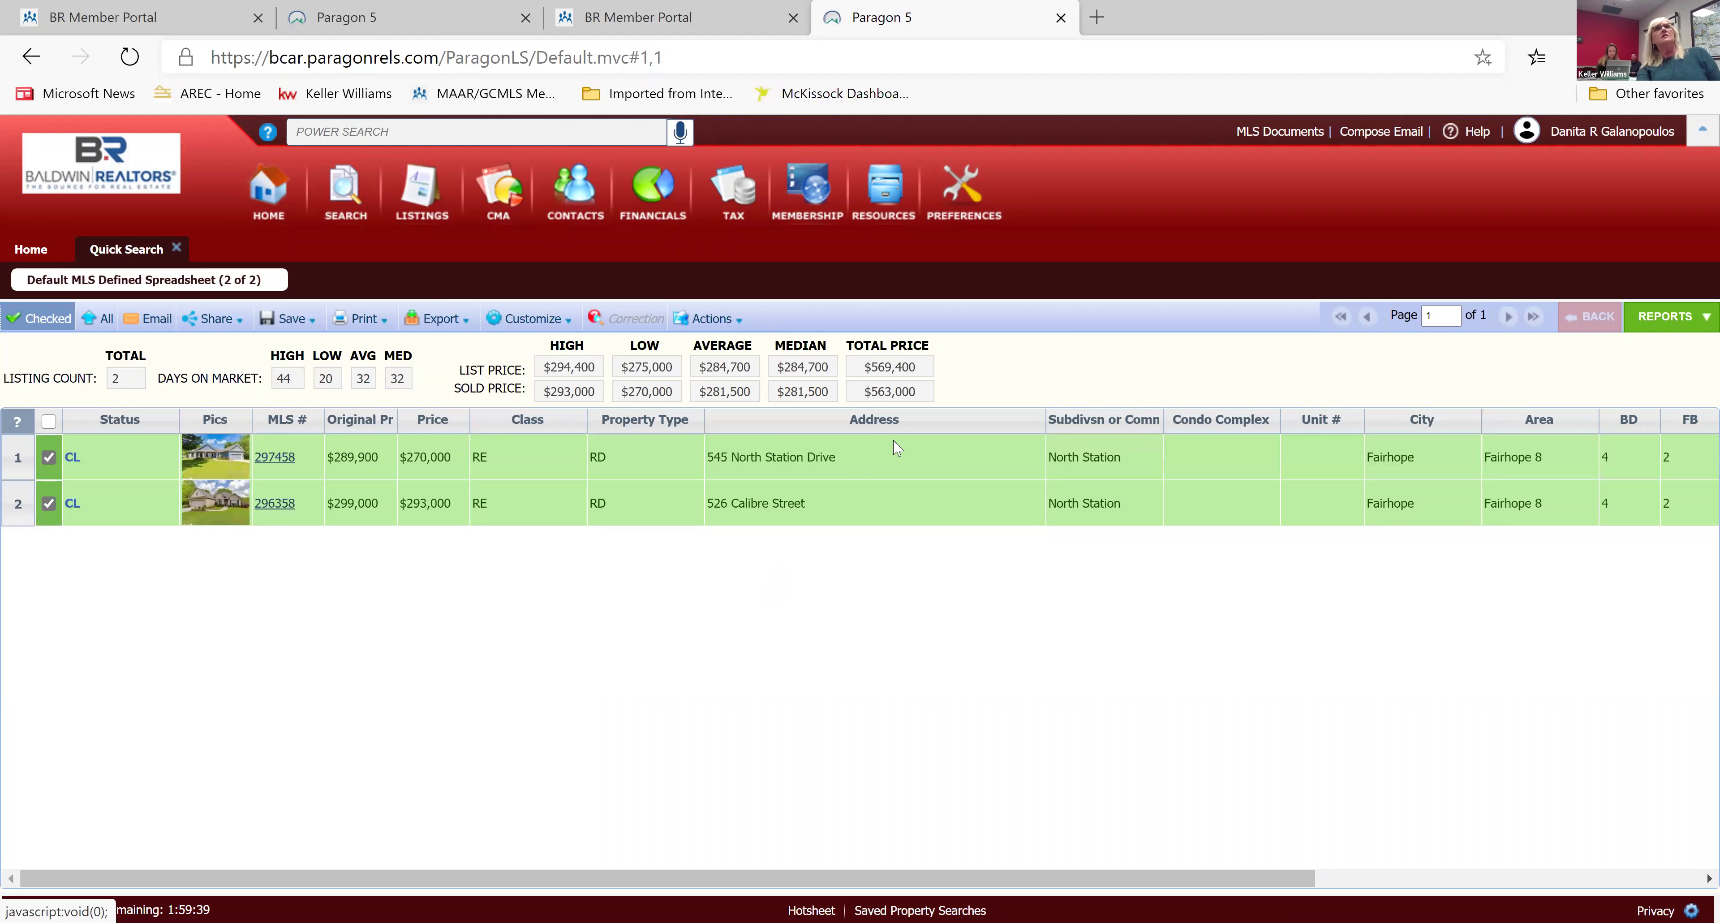
pyautogui.click(179, 250)
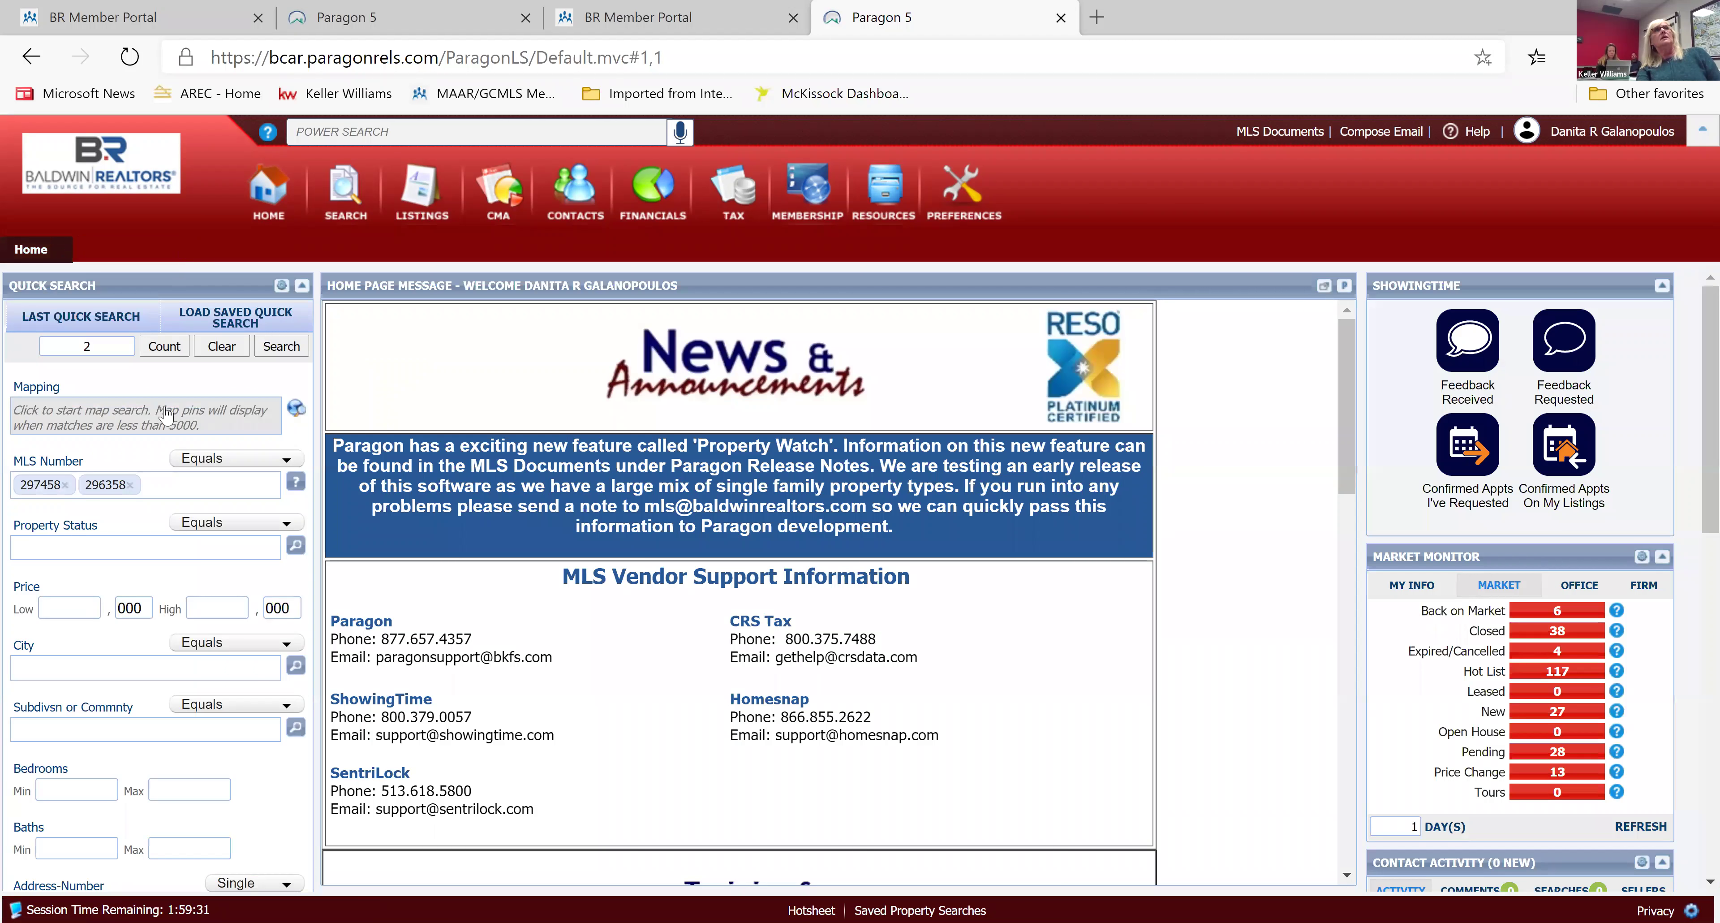
# Replace the old criteria with MLS numbers 306343, 304111 and 301455 and run the search.
pyautogui.click(223, 348)
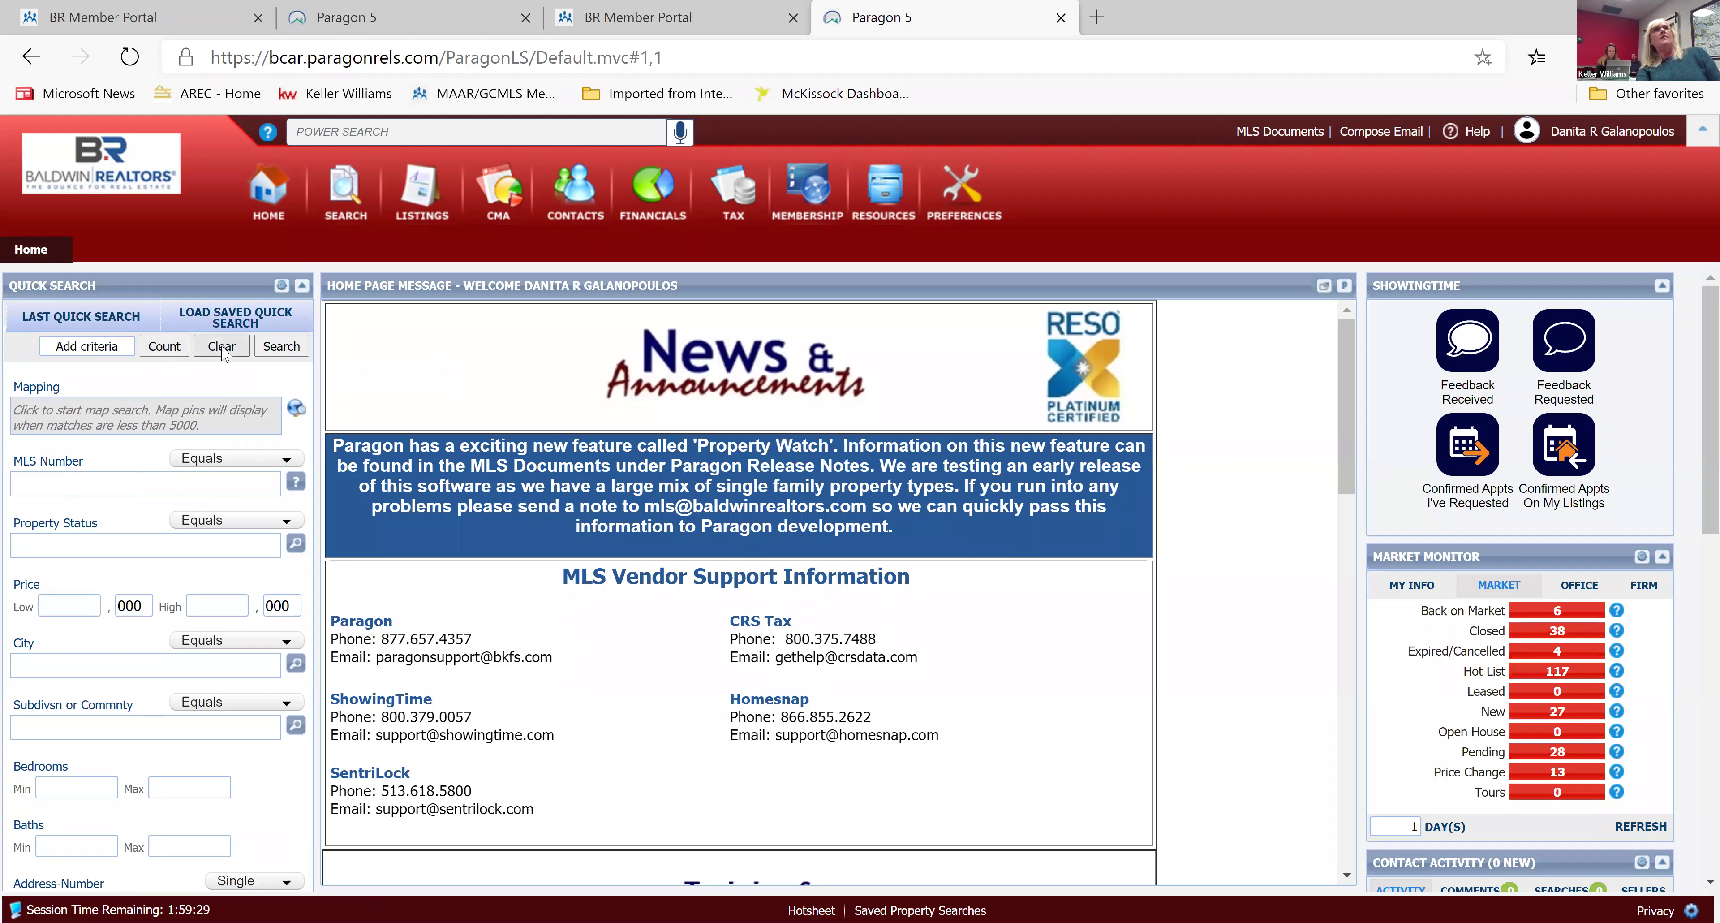
pyautogui.click(48, 481)
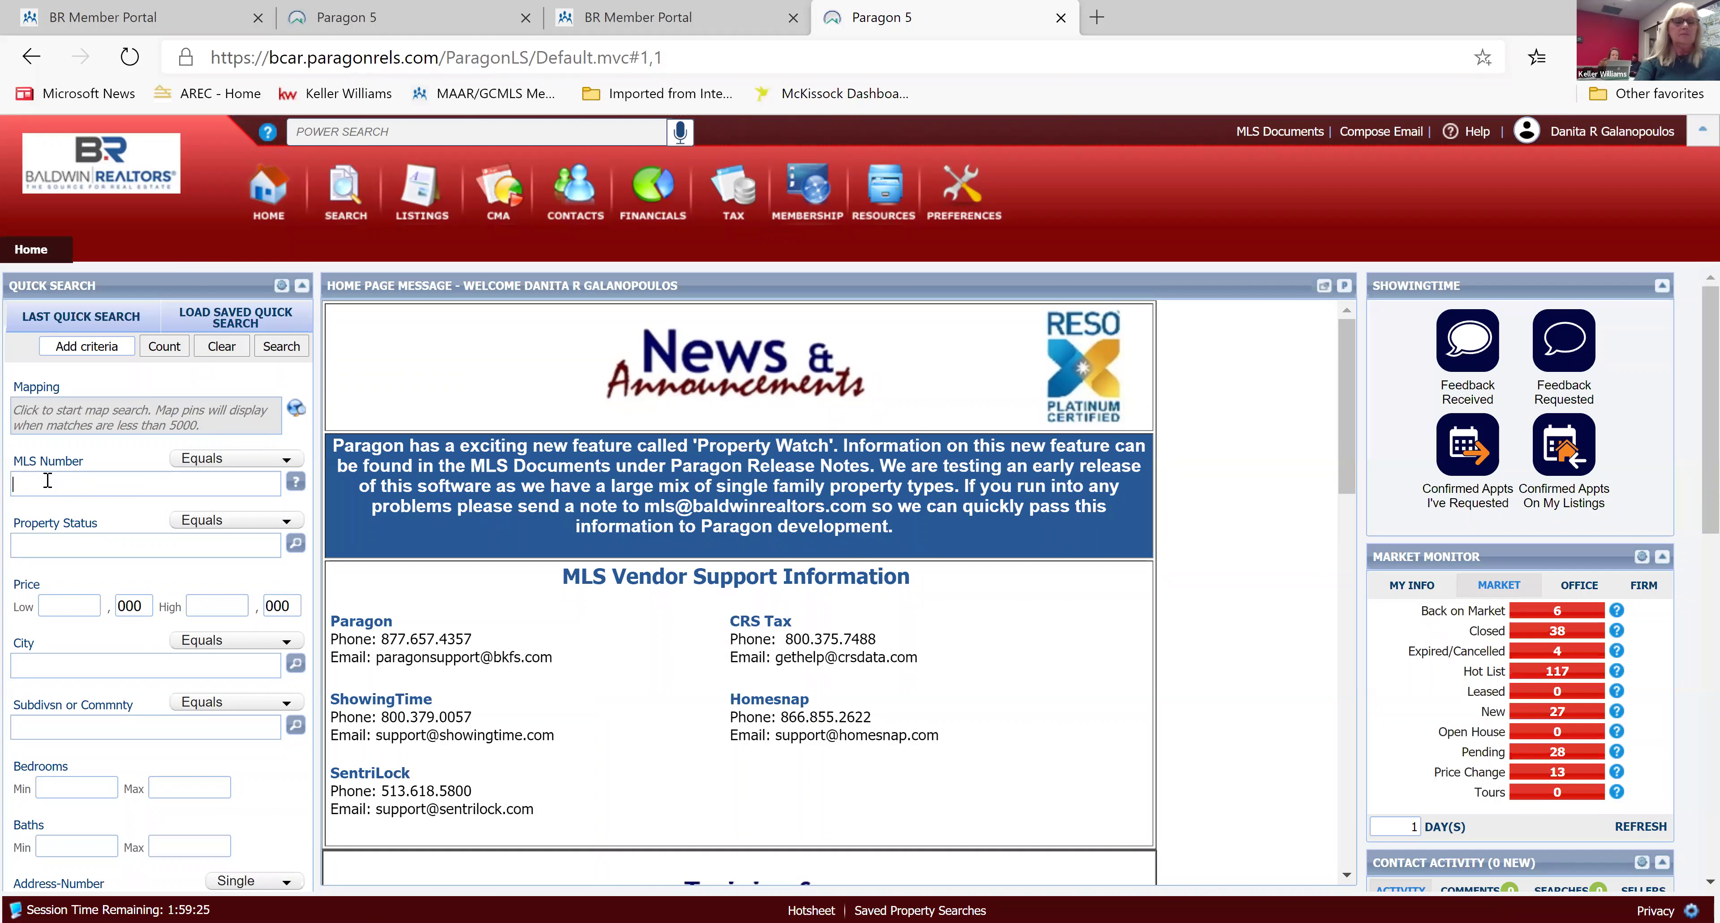
pyautogui.write('306')
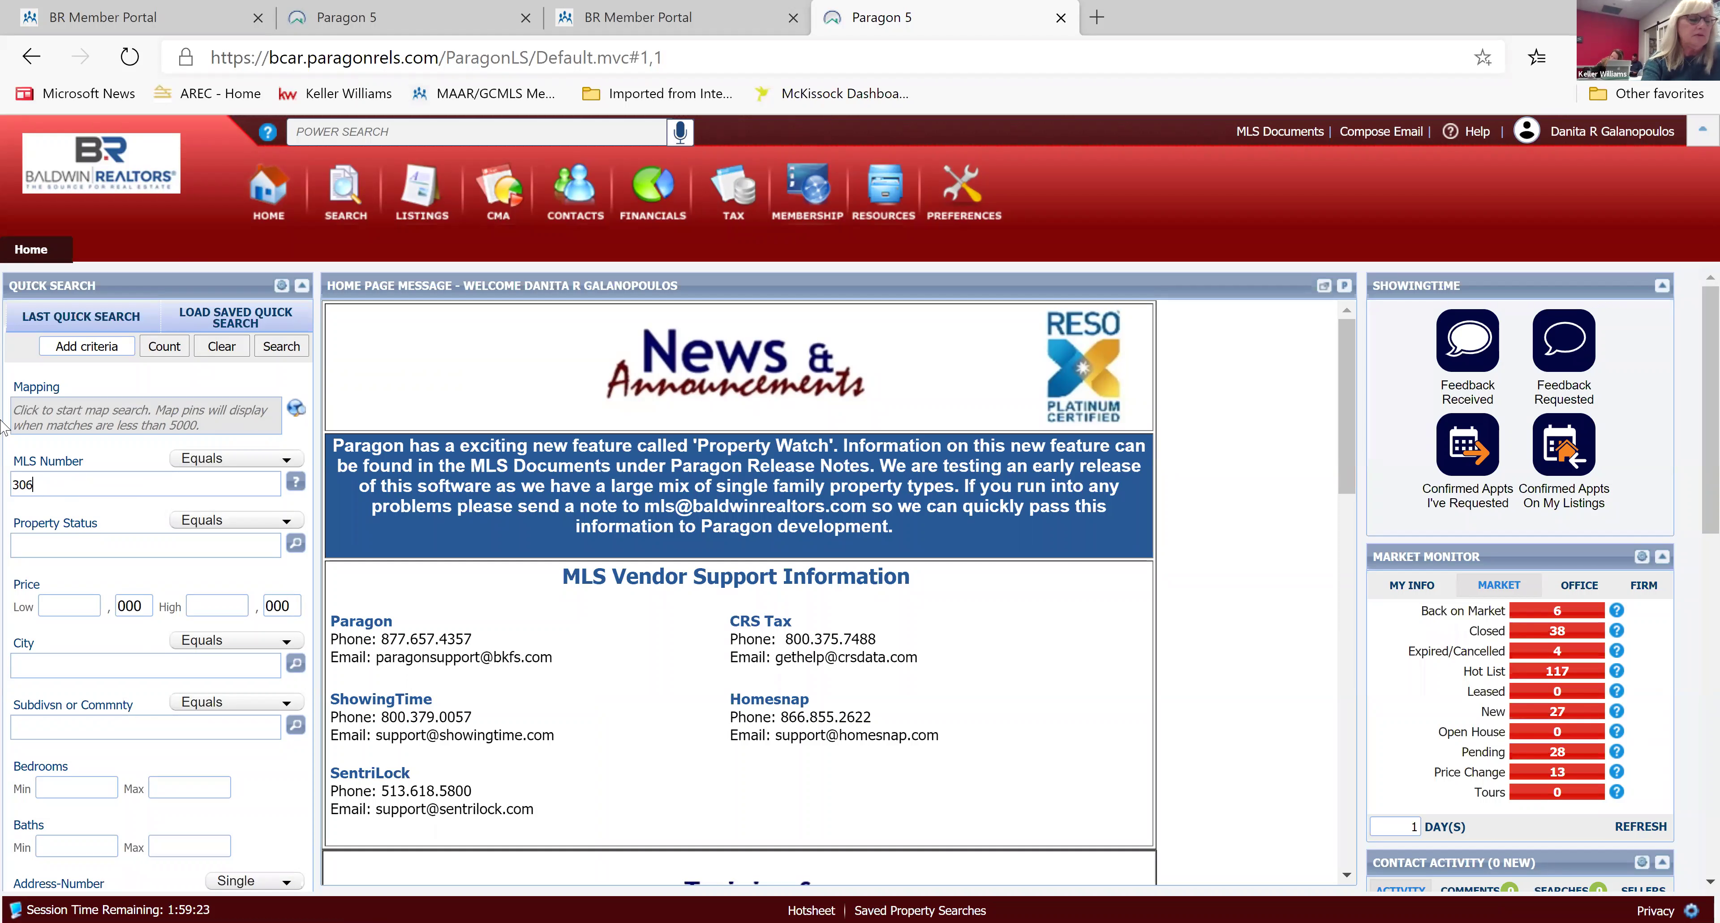
pyautogui.write('343')
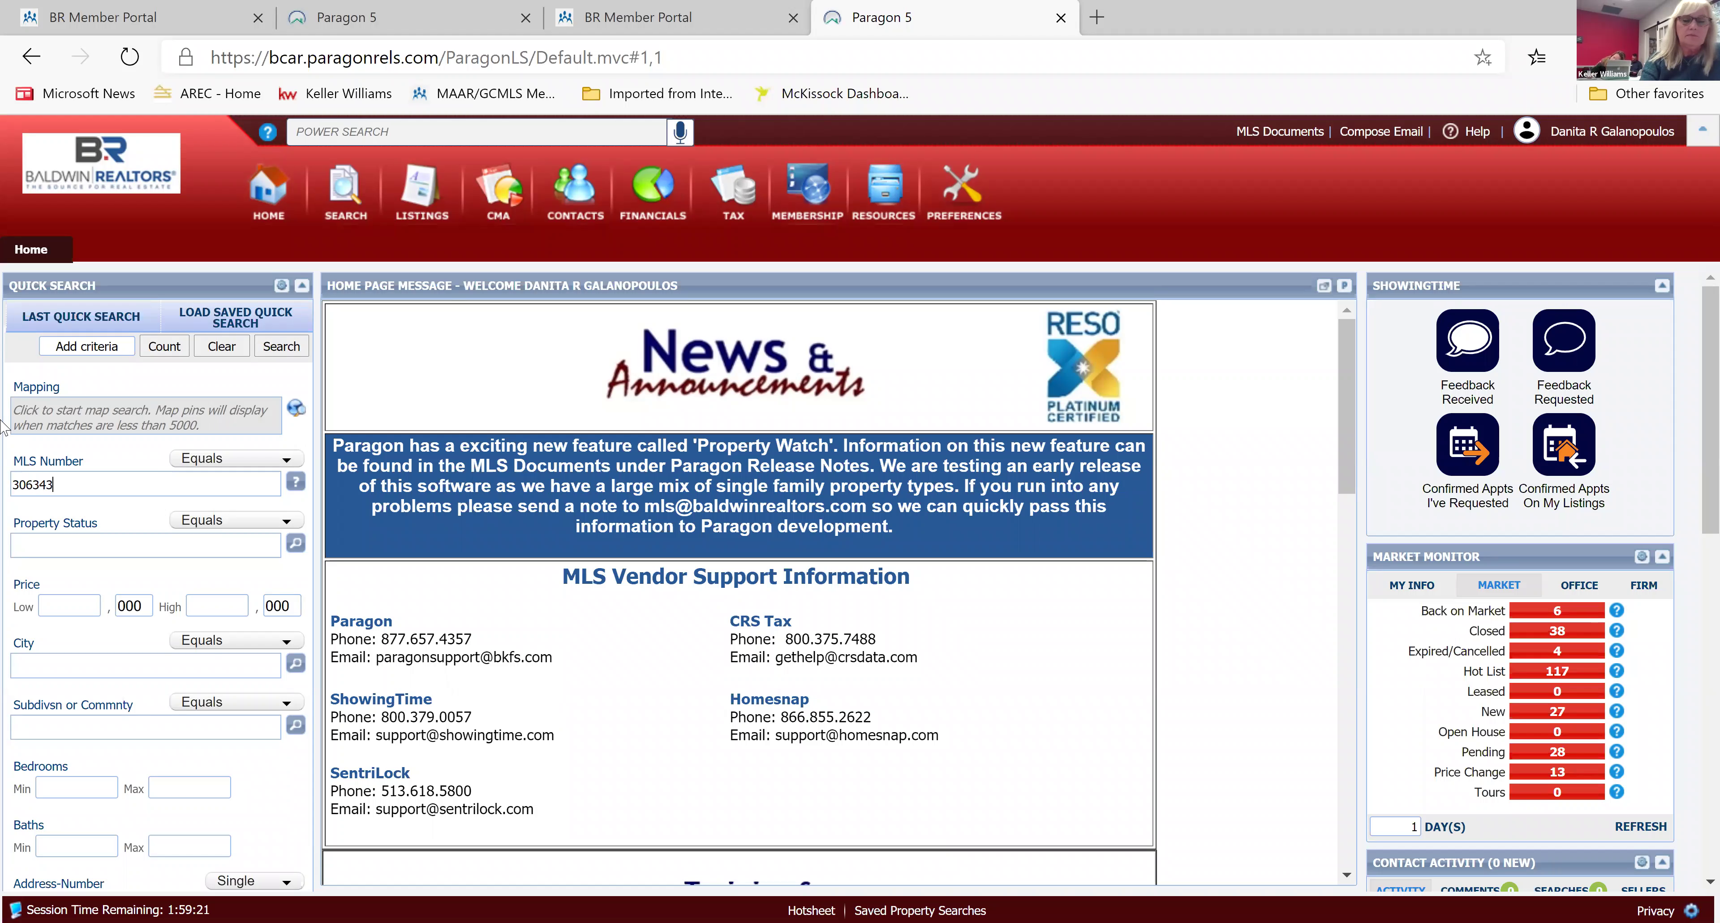
pyautogui.press('Return')
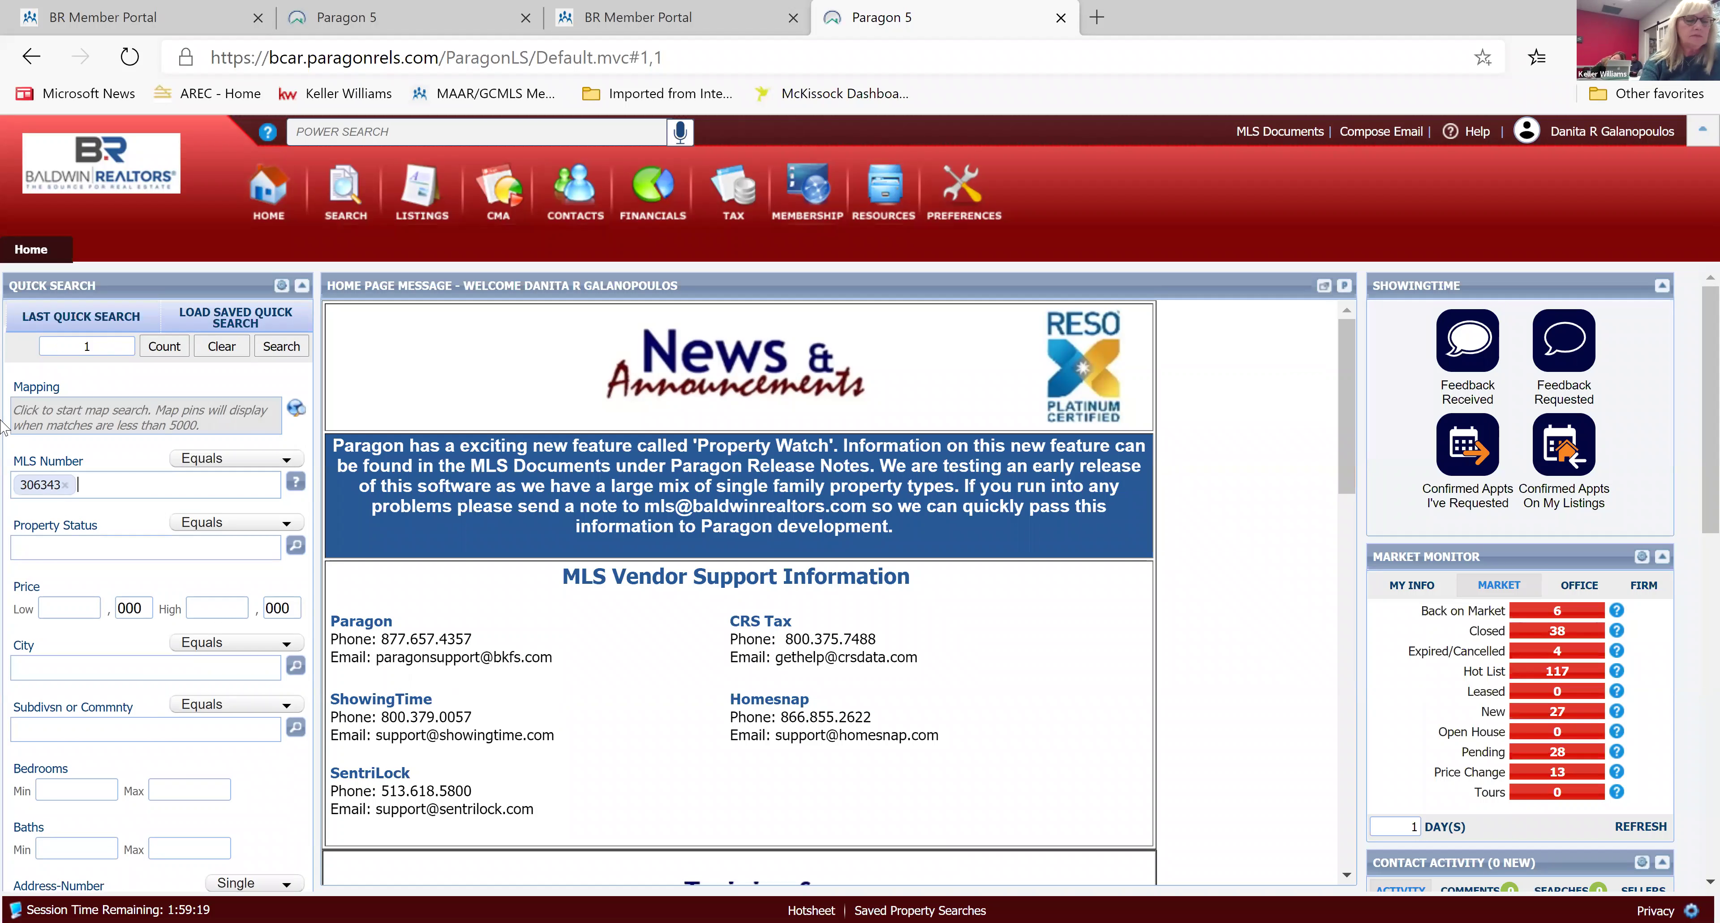
pyautogui.write('304')
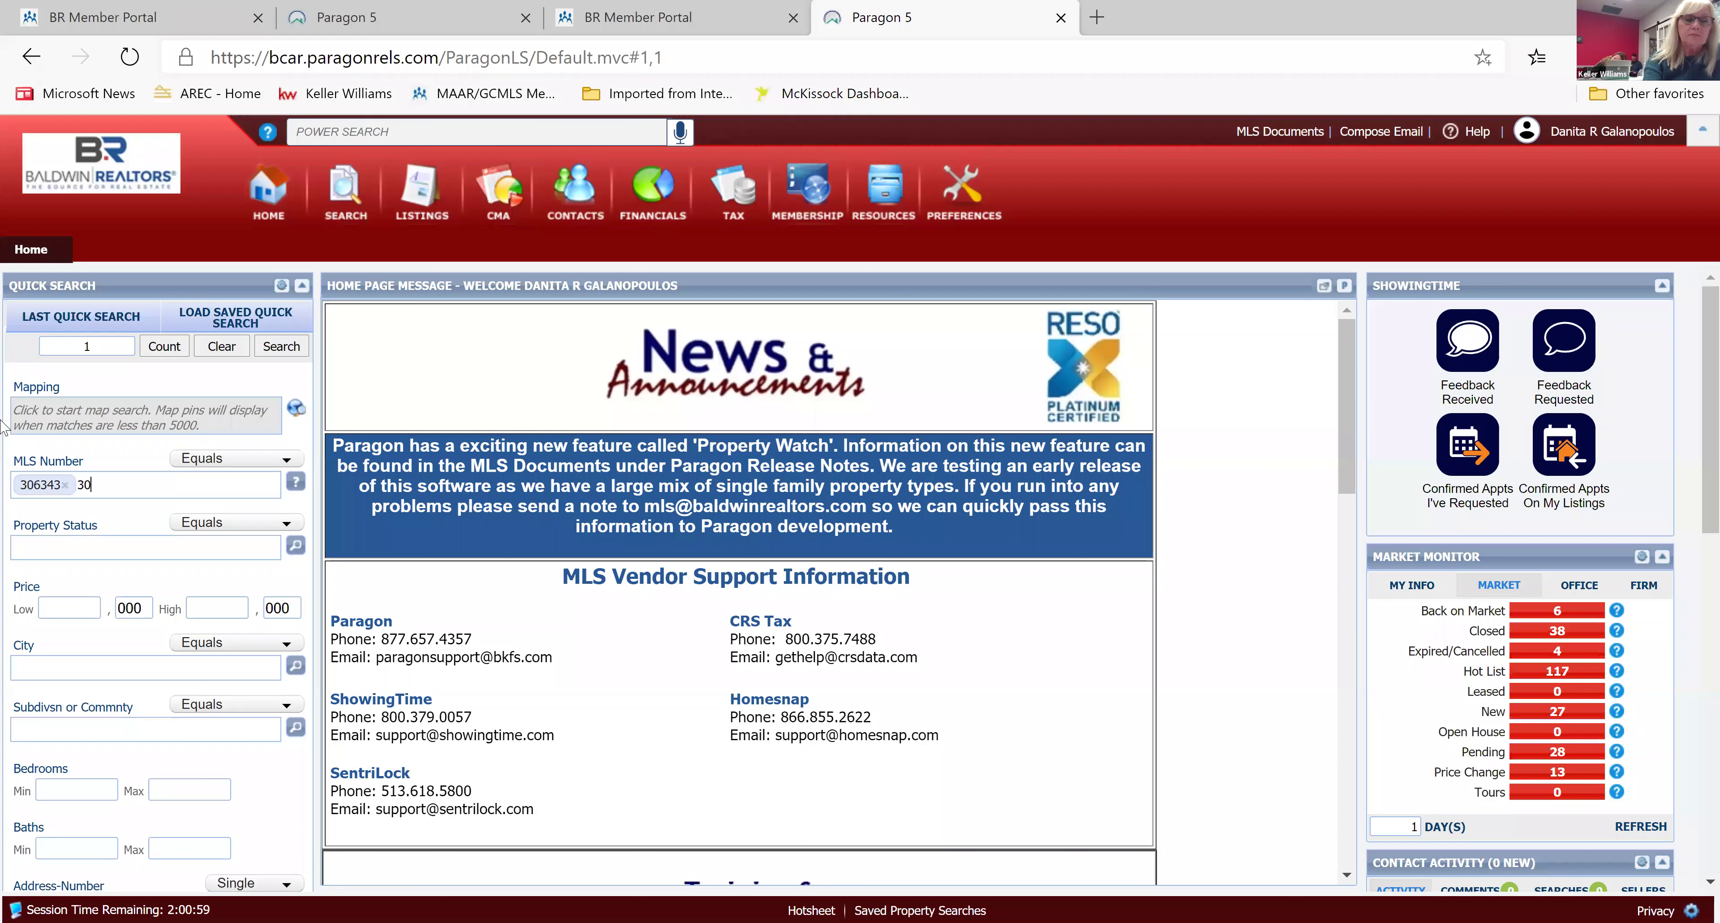
pyautogui.write('111')
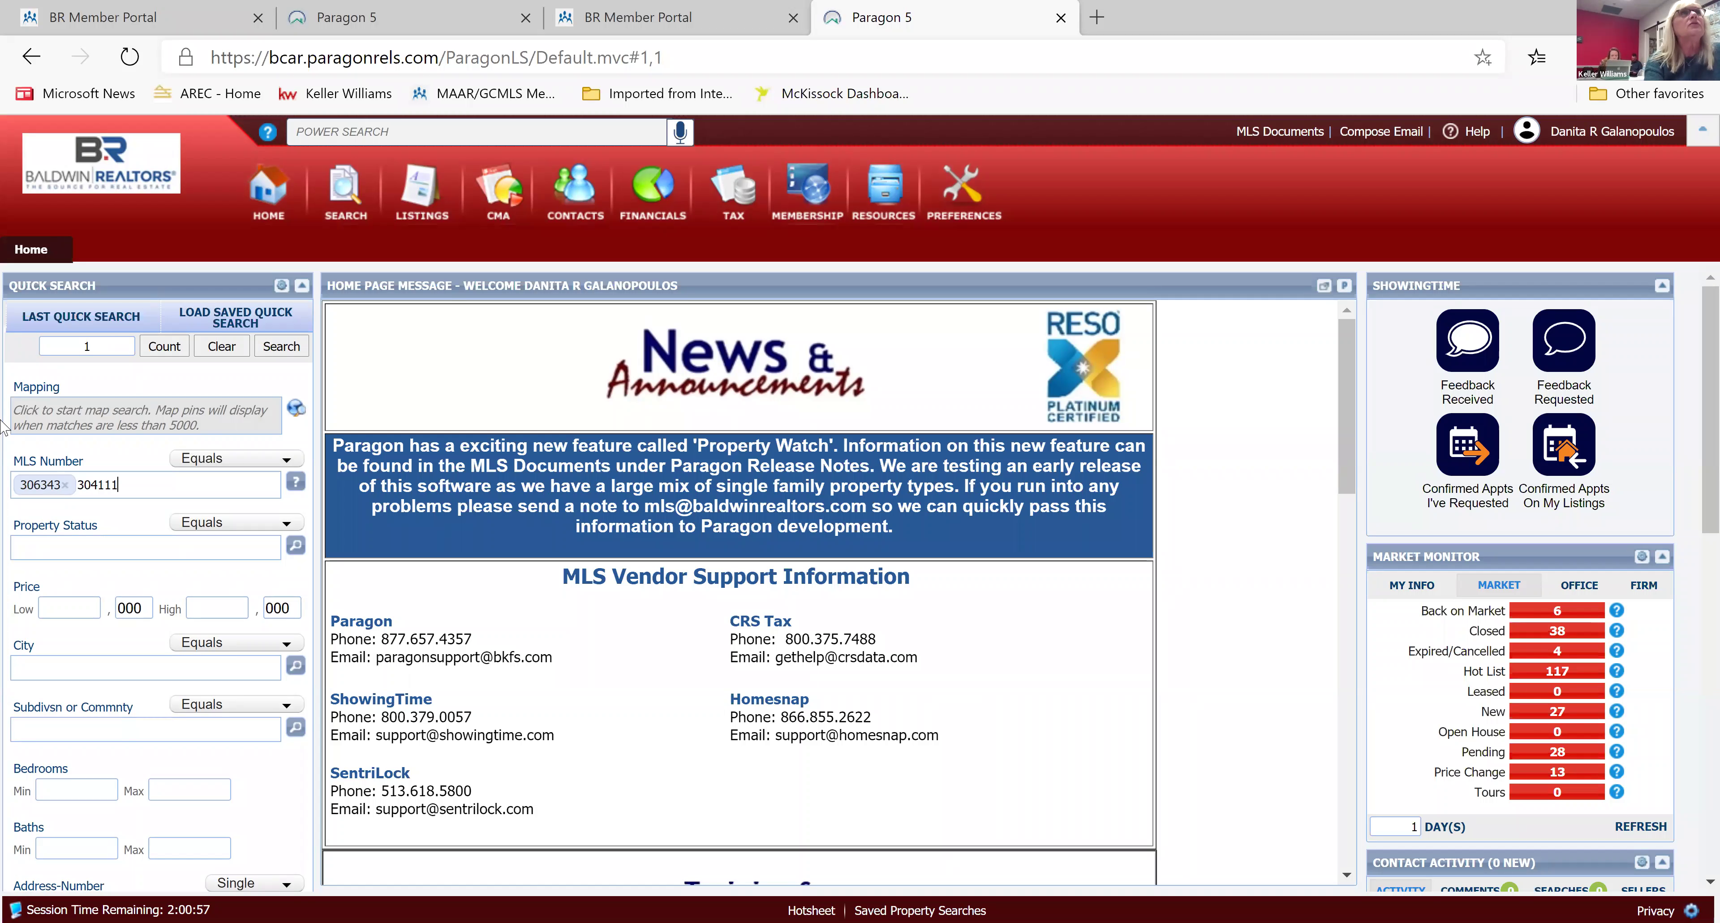
pyautogui.press(',')
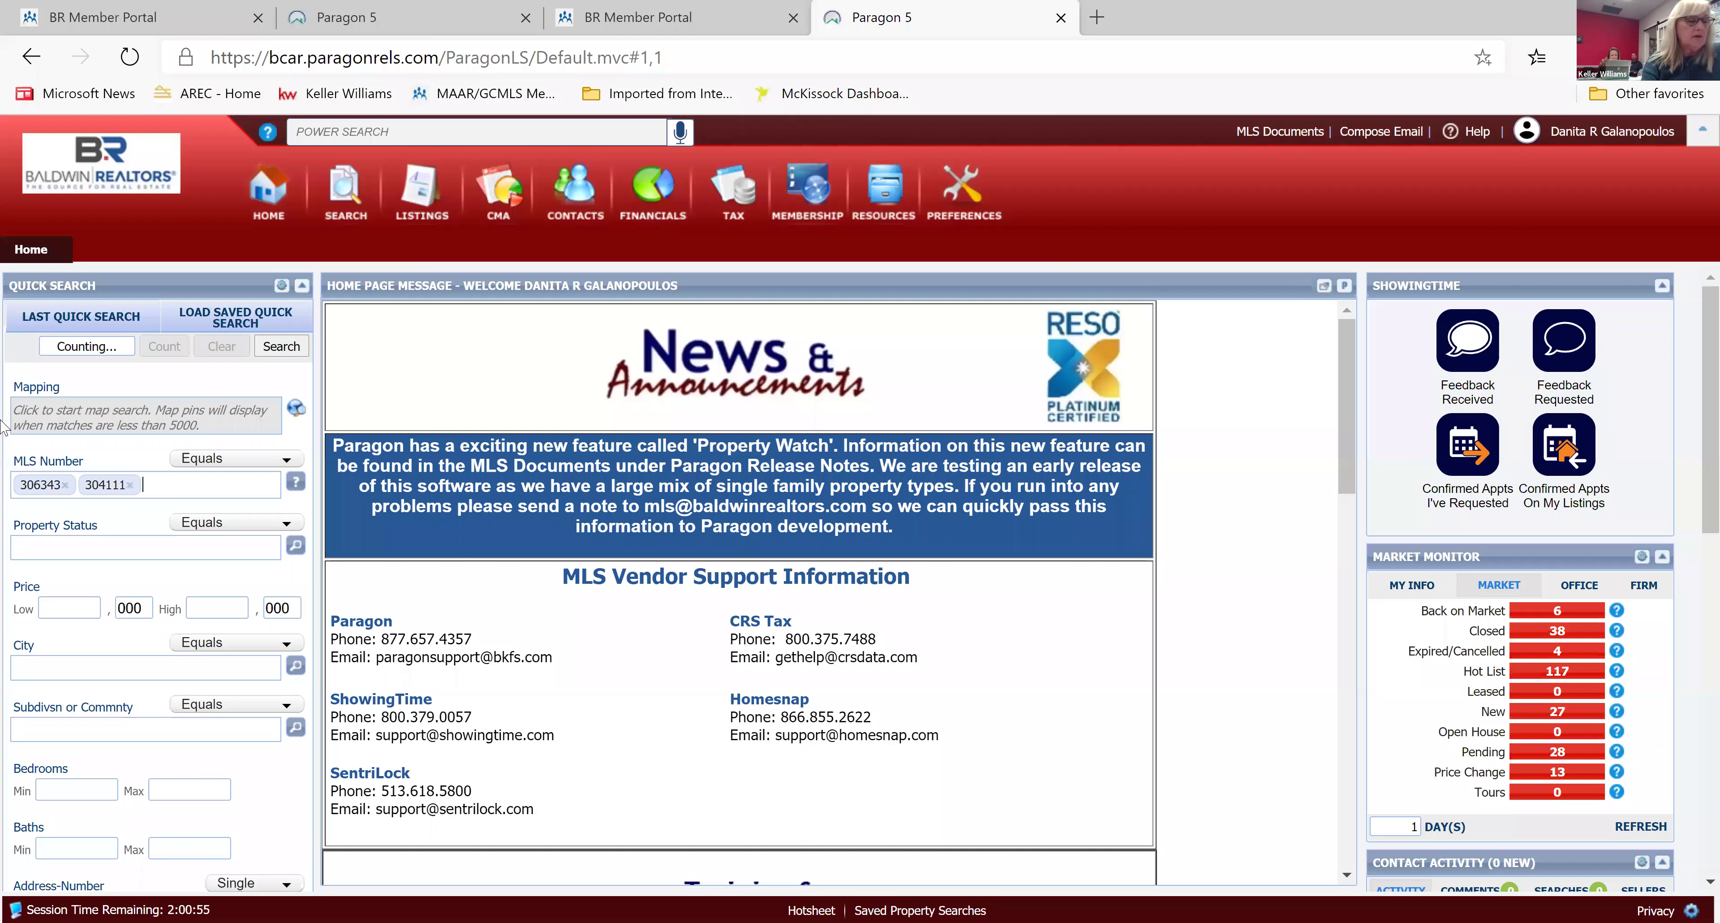
pyautogui.write('04111 ')
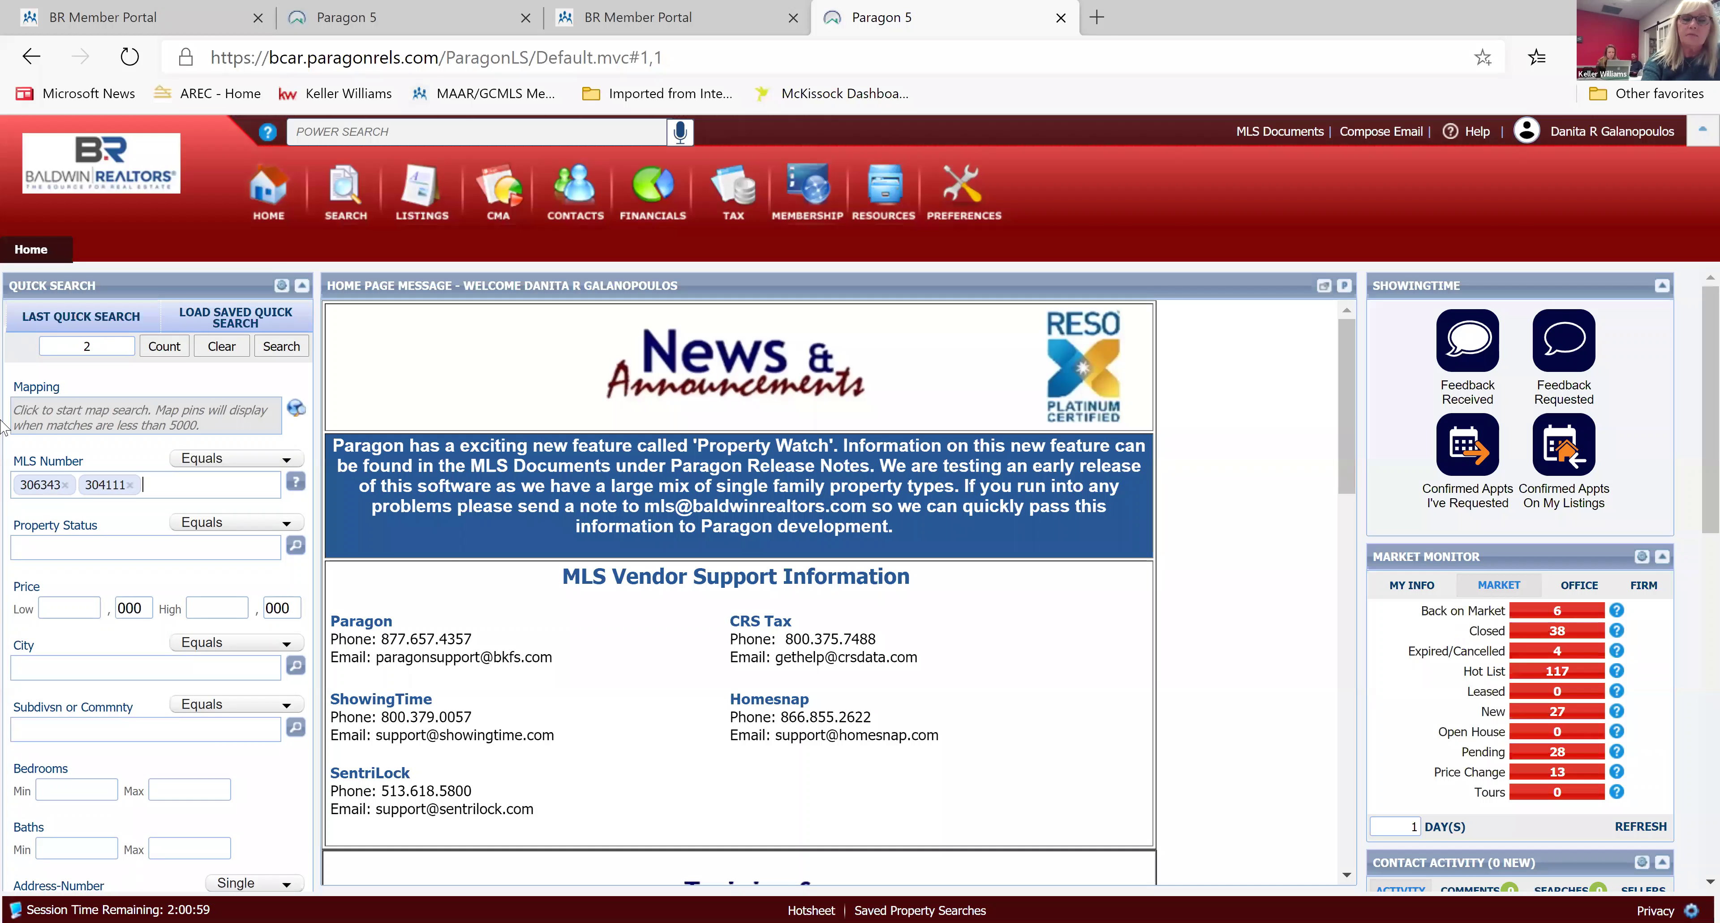
pyautogui.write('301')
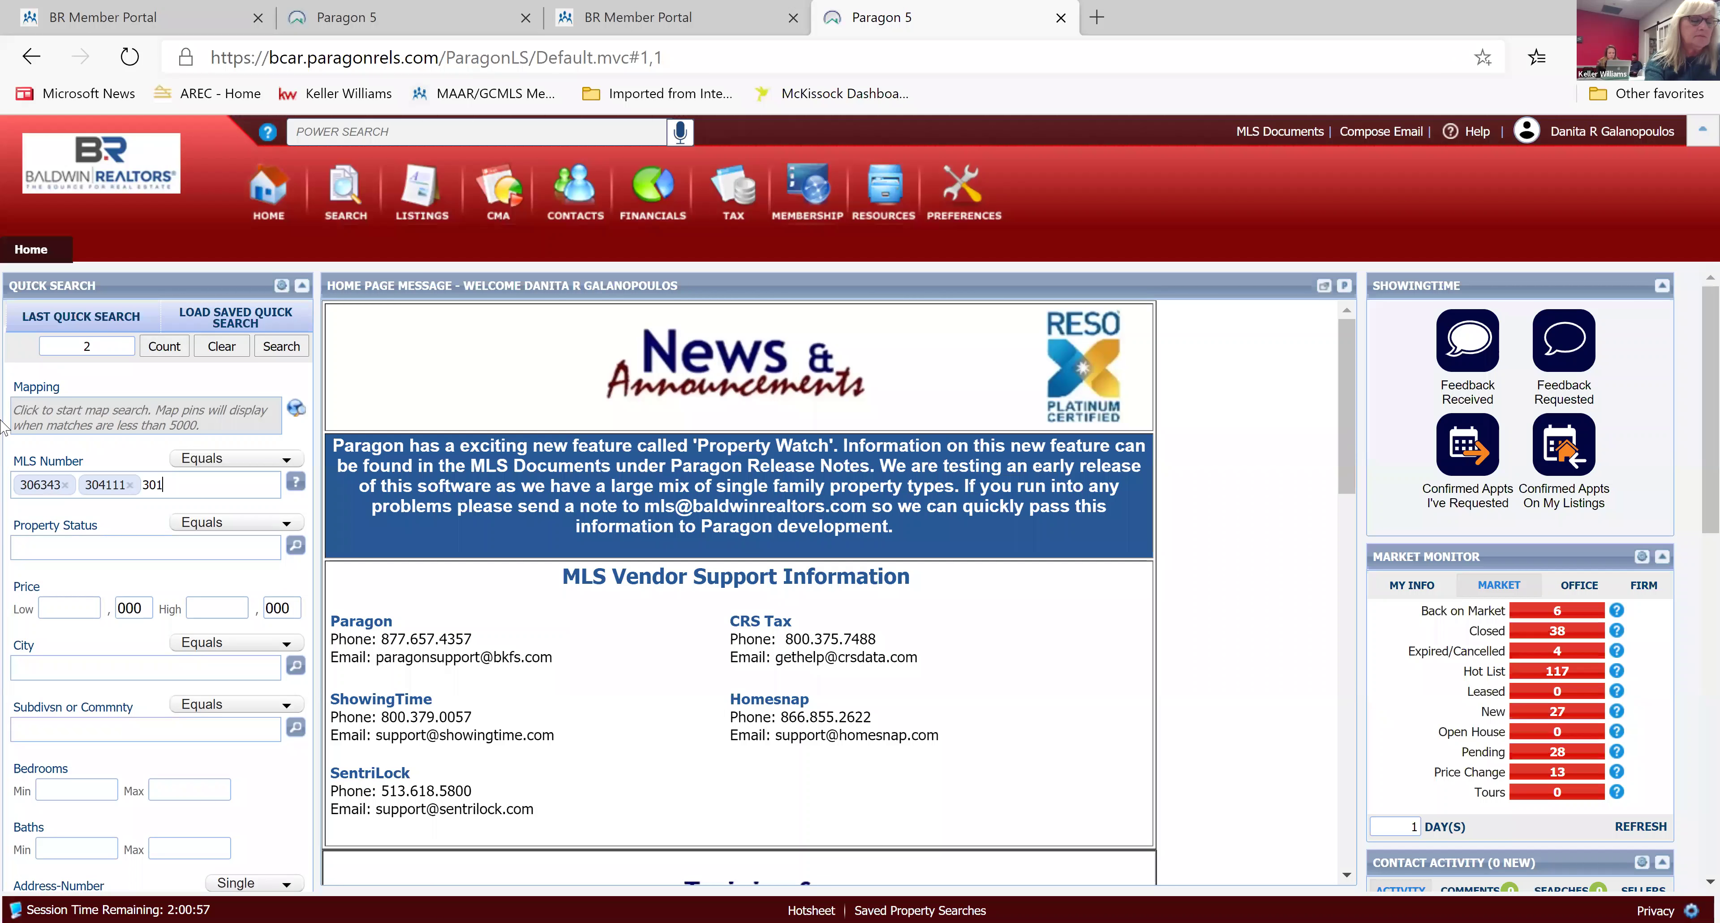
pyautogui.write('455')
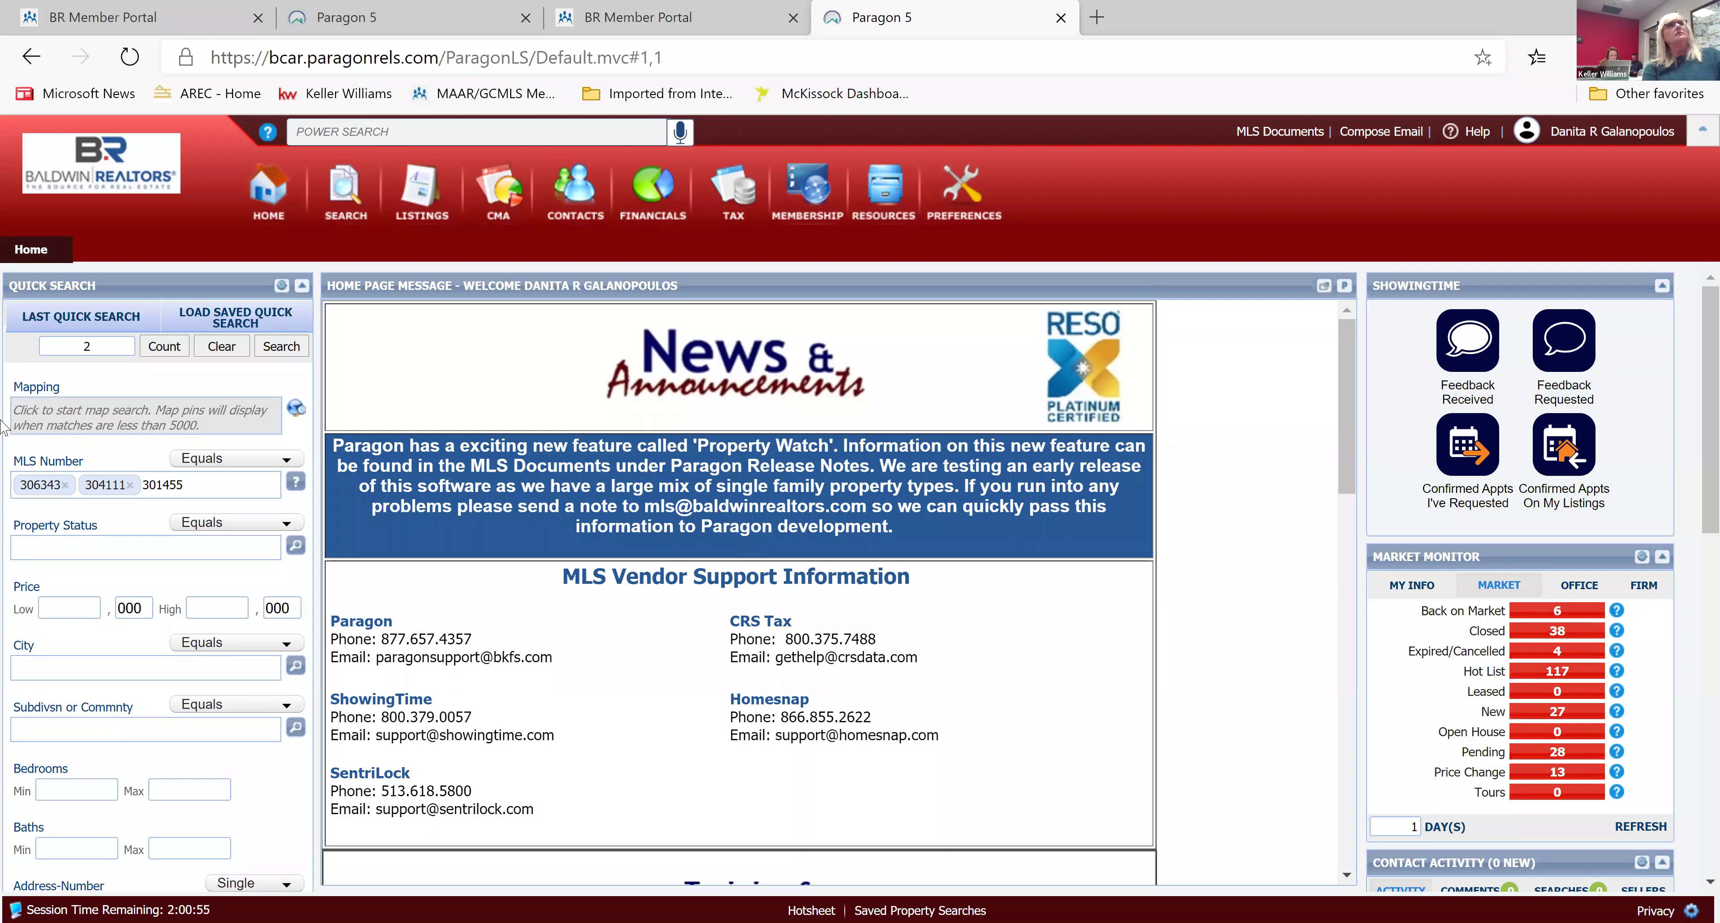
pyautogui.press(',')
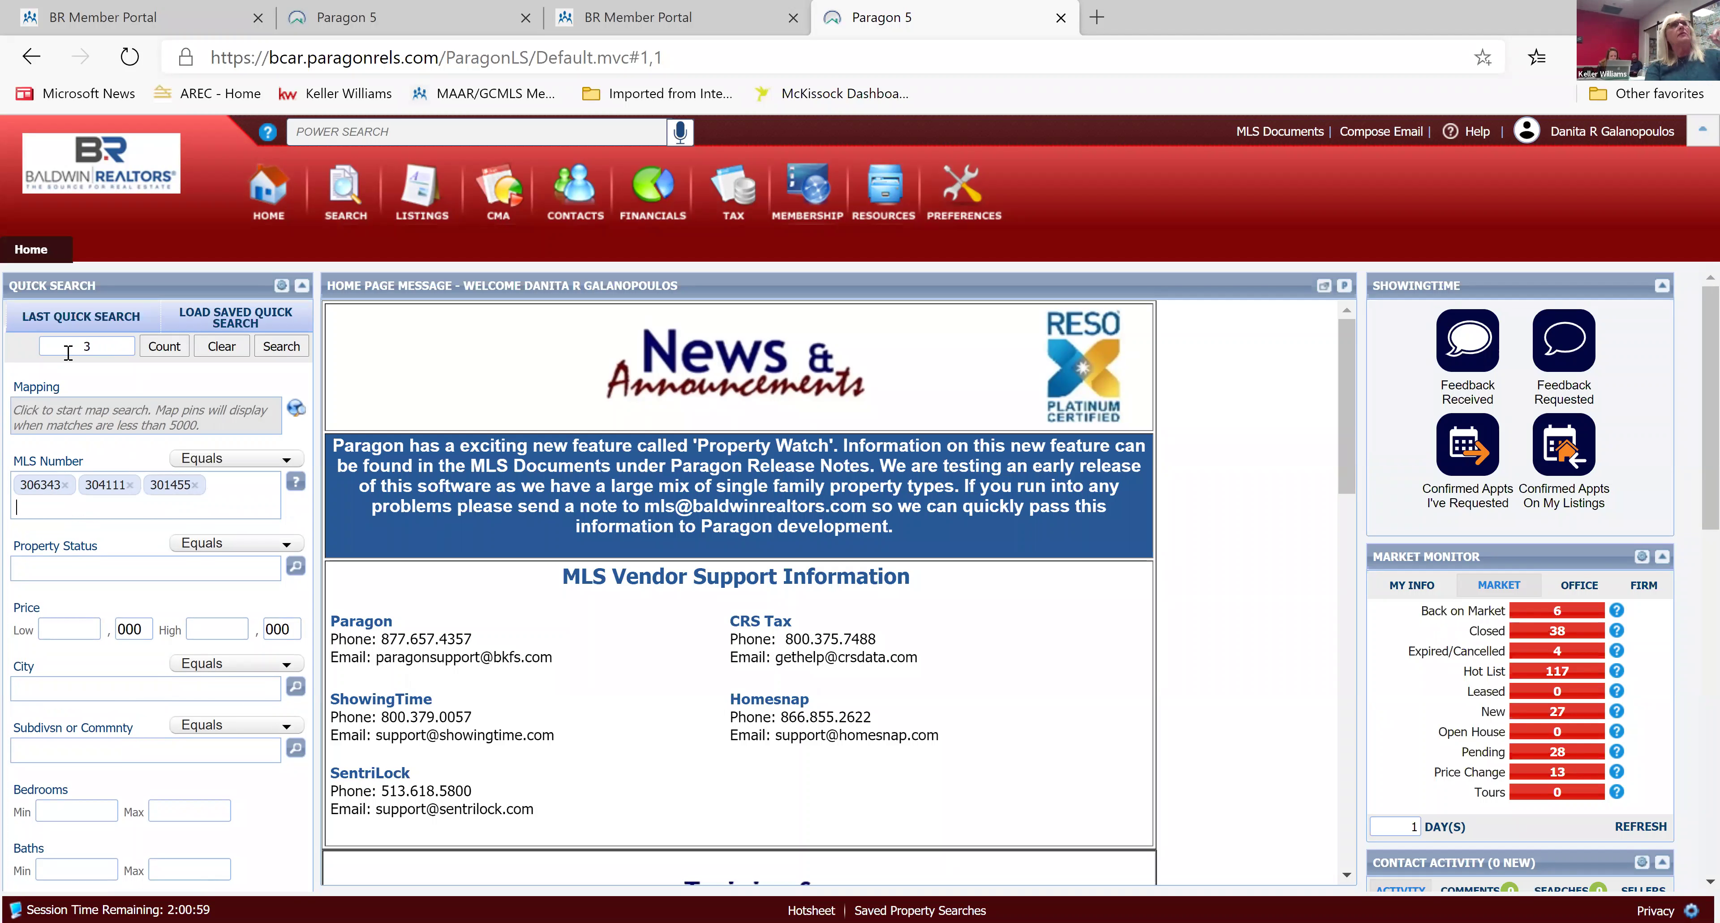
pyautogui.click(281, 347)
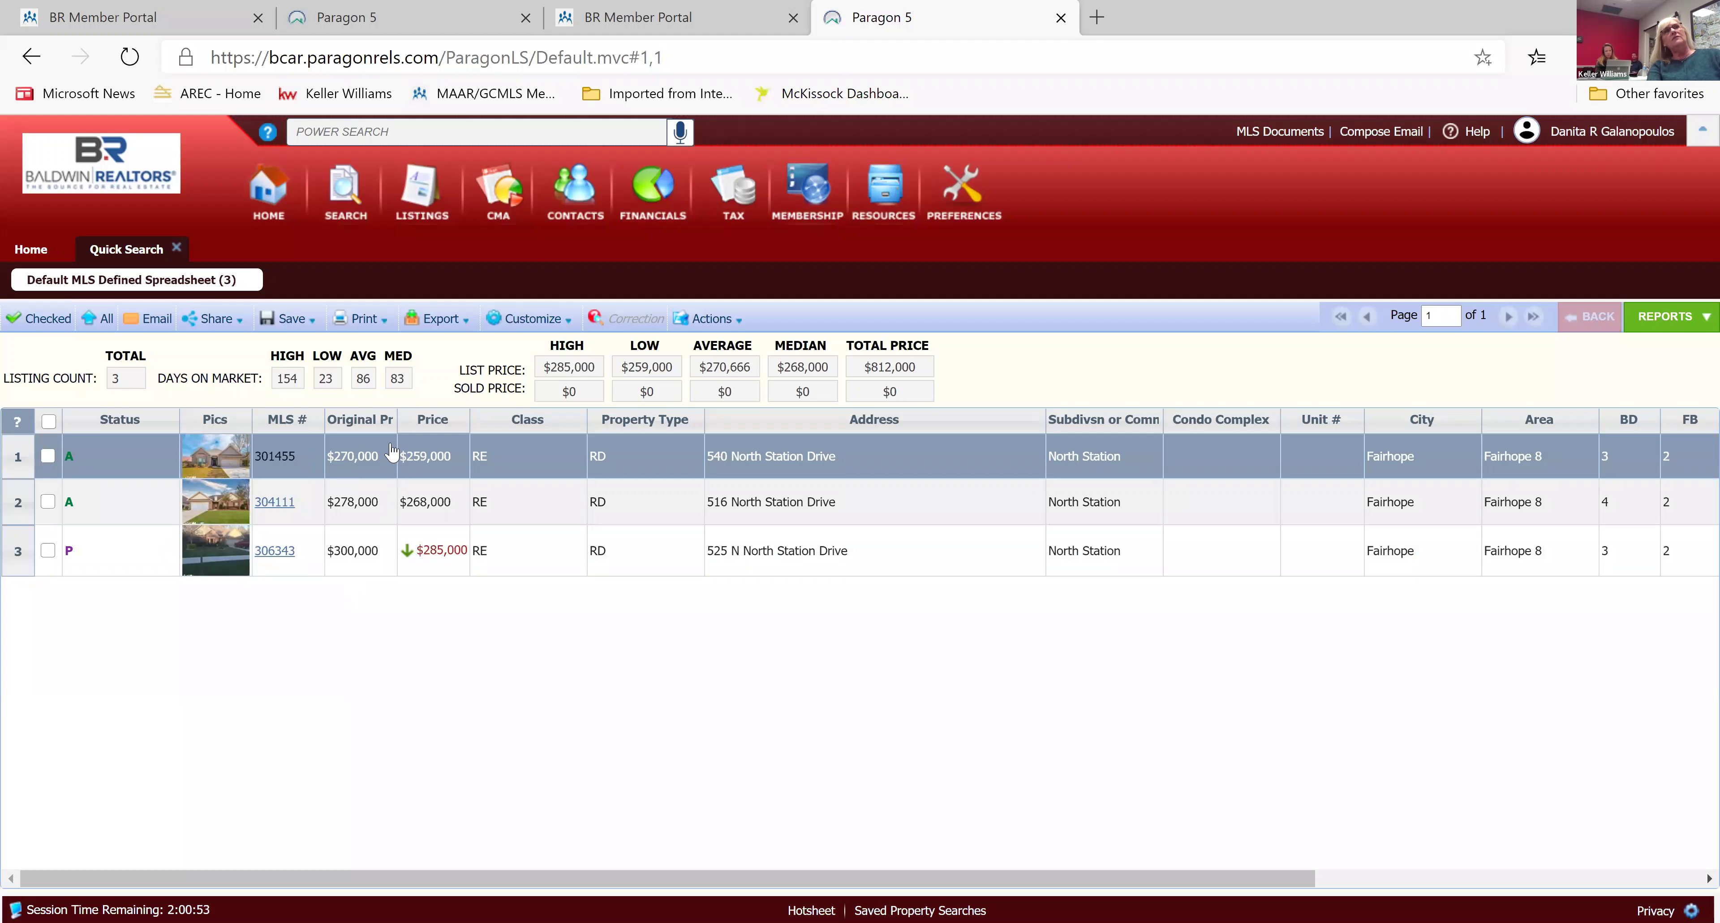
pyautogui.click(278, 458)
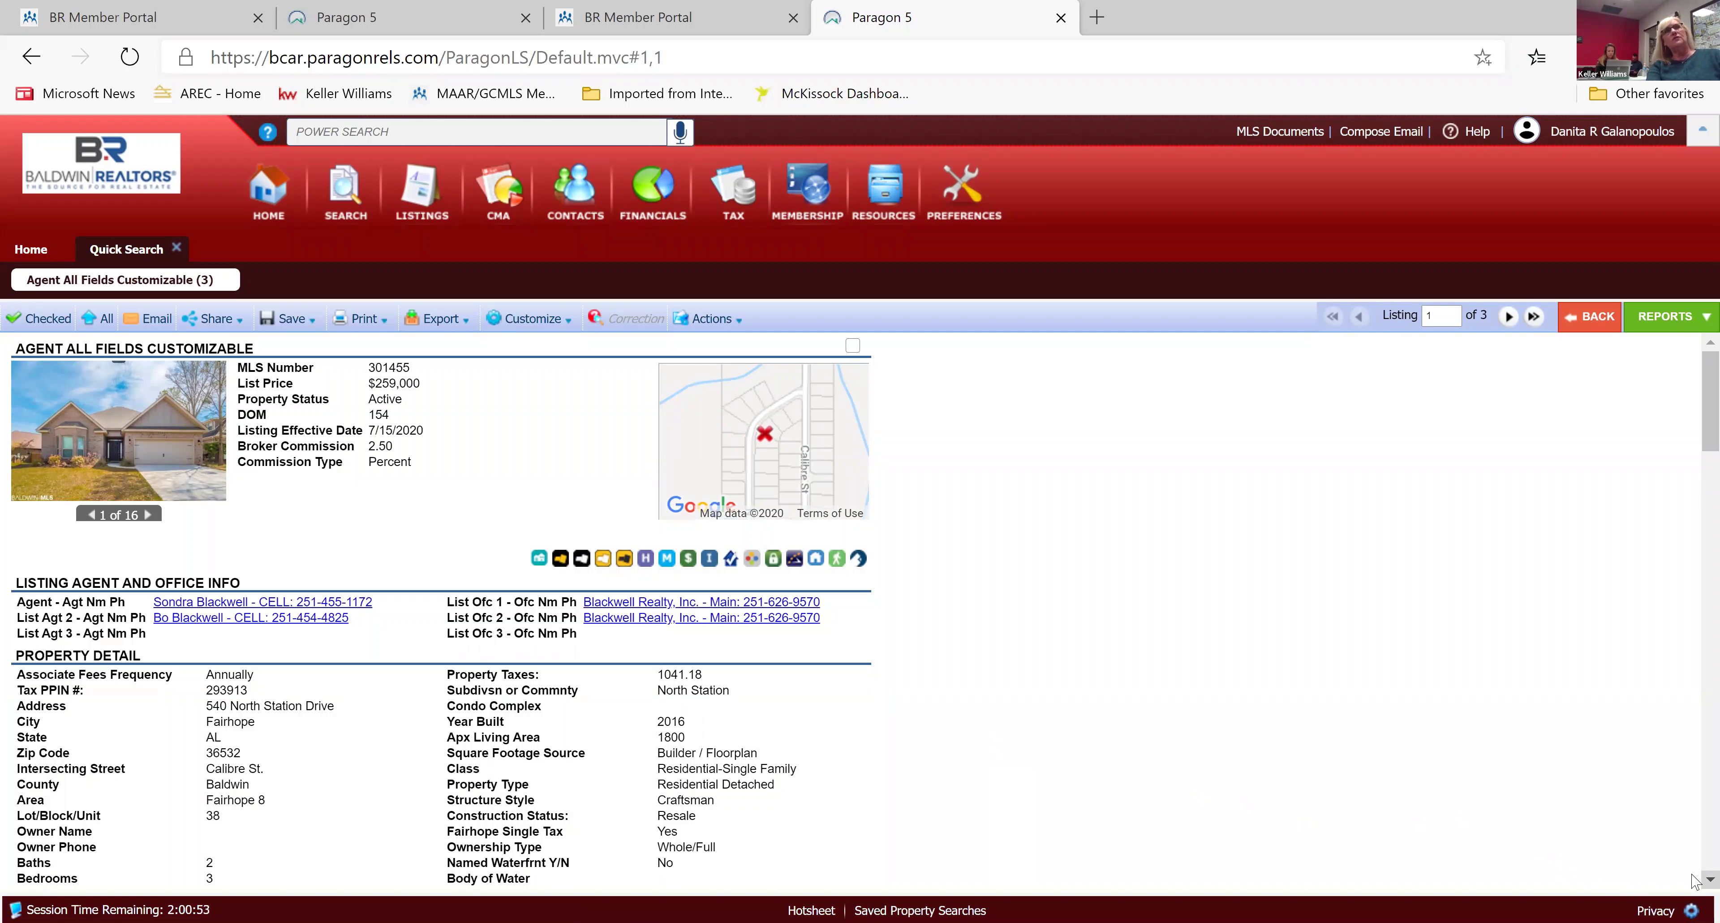
# Review listing 301455's report, then advance through 304111 to listing 3 of 3.
pyautogui.scroll(-5, 1695, 886)
pyautogui.scroll(-5, 1695, 882)
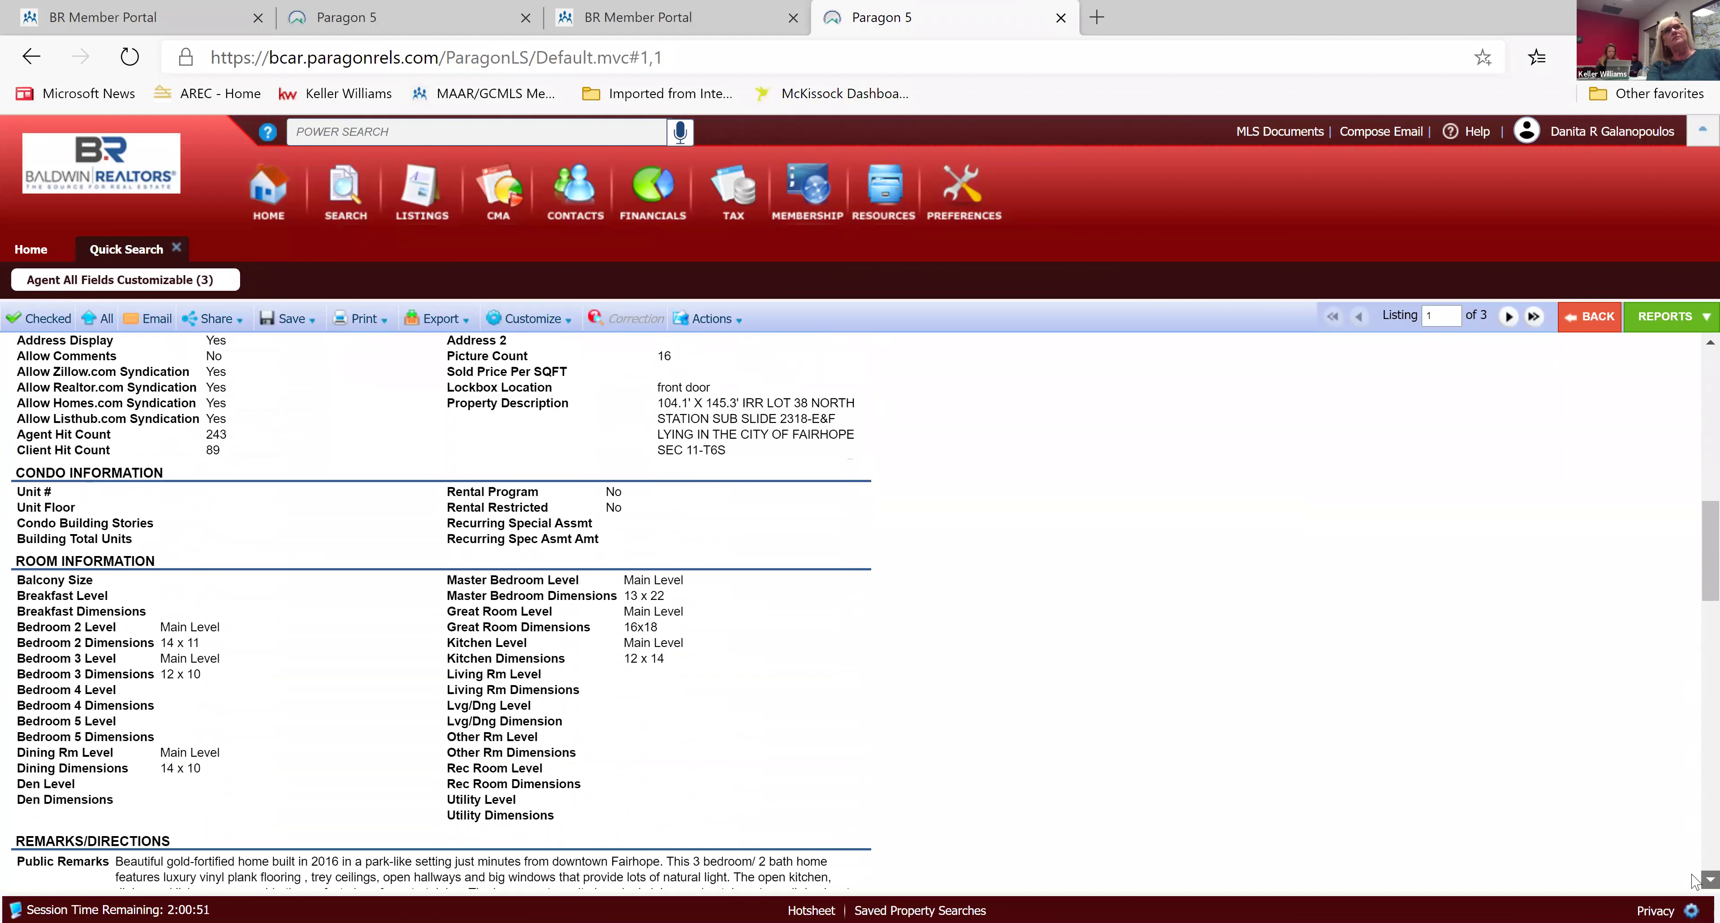
pyautogui.scroll(-7, 1695, 880)
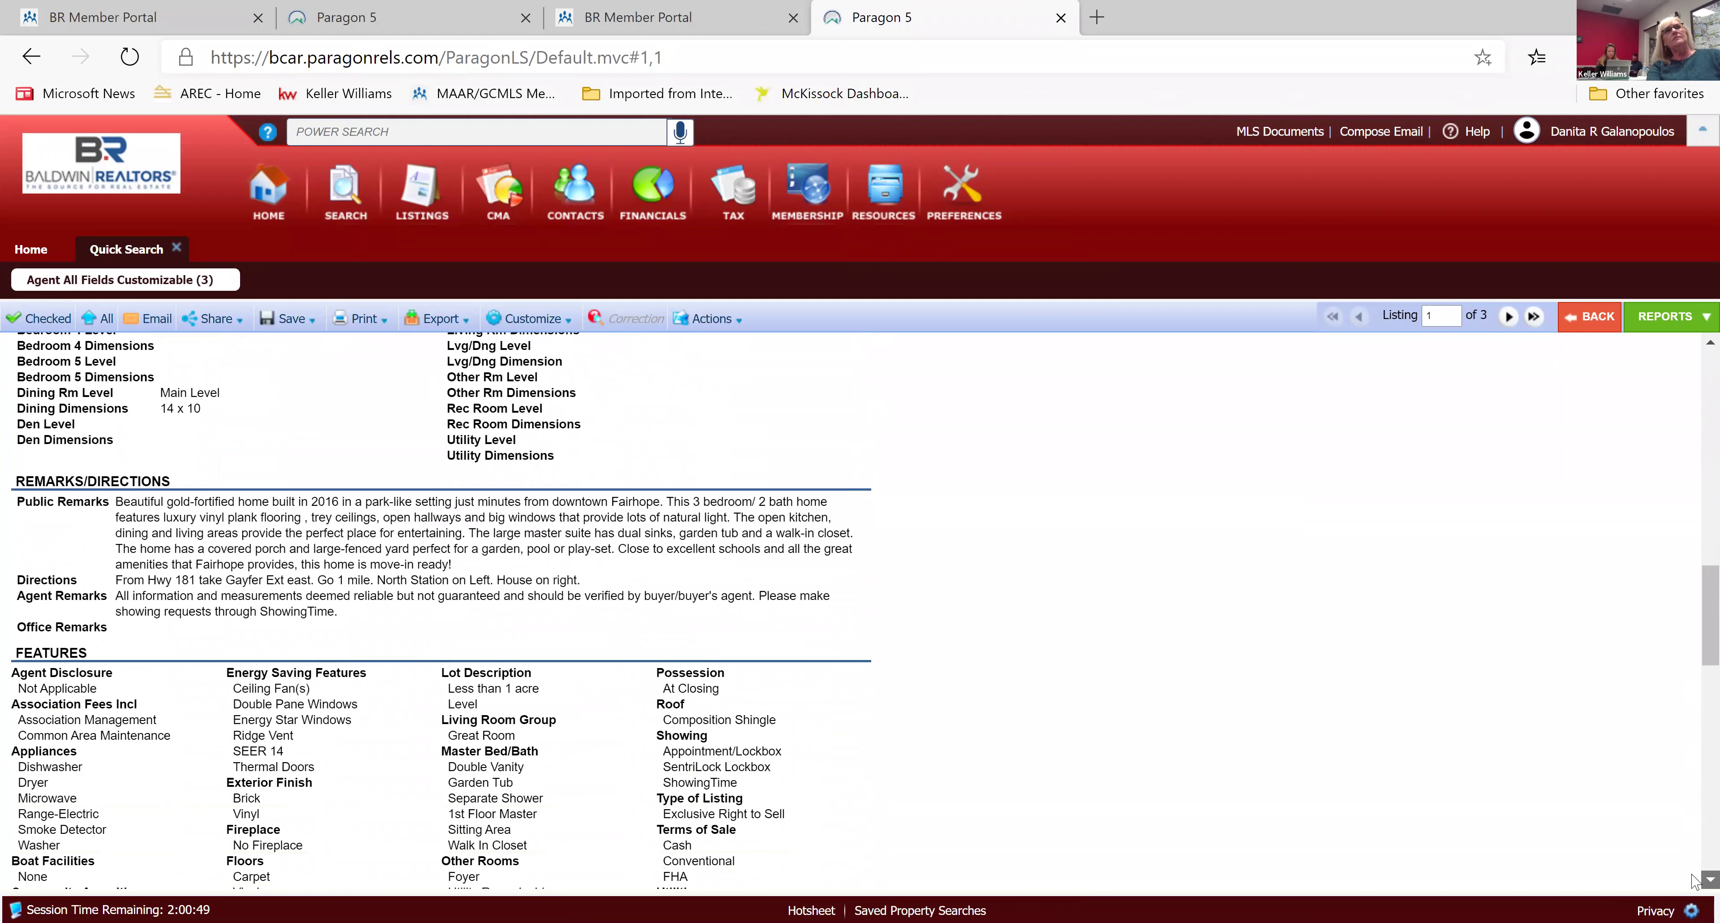
pyautogui.scroll(-3, 1695, 881)
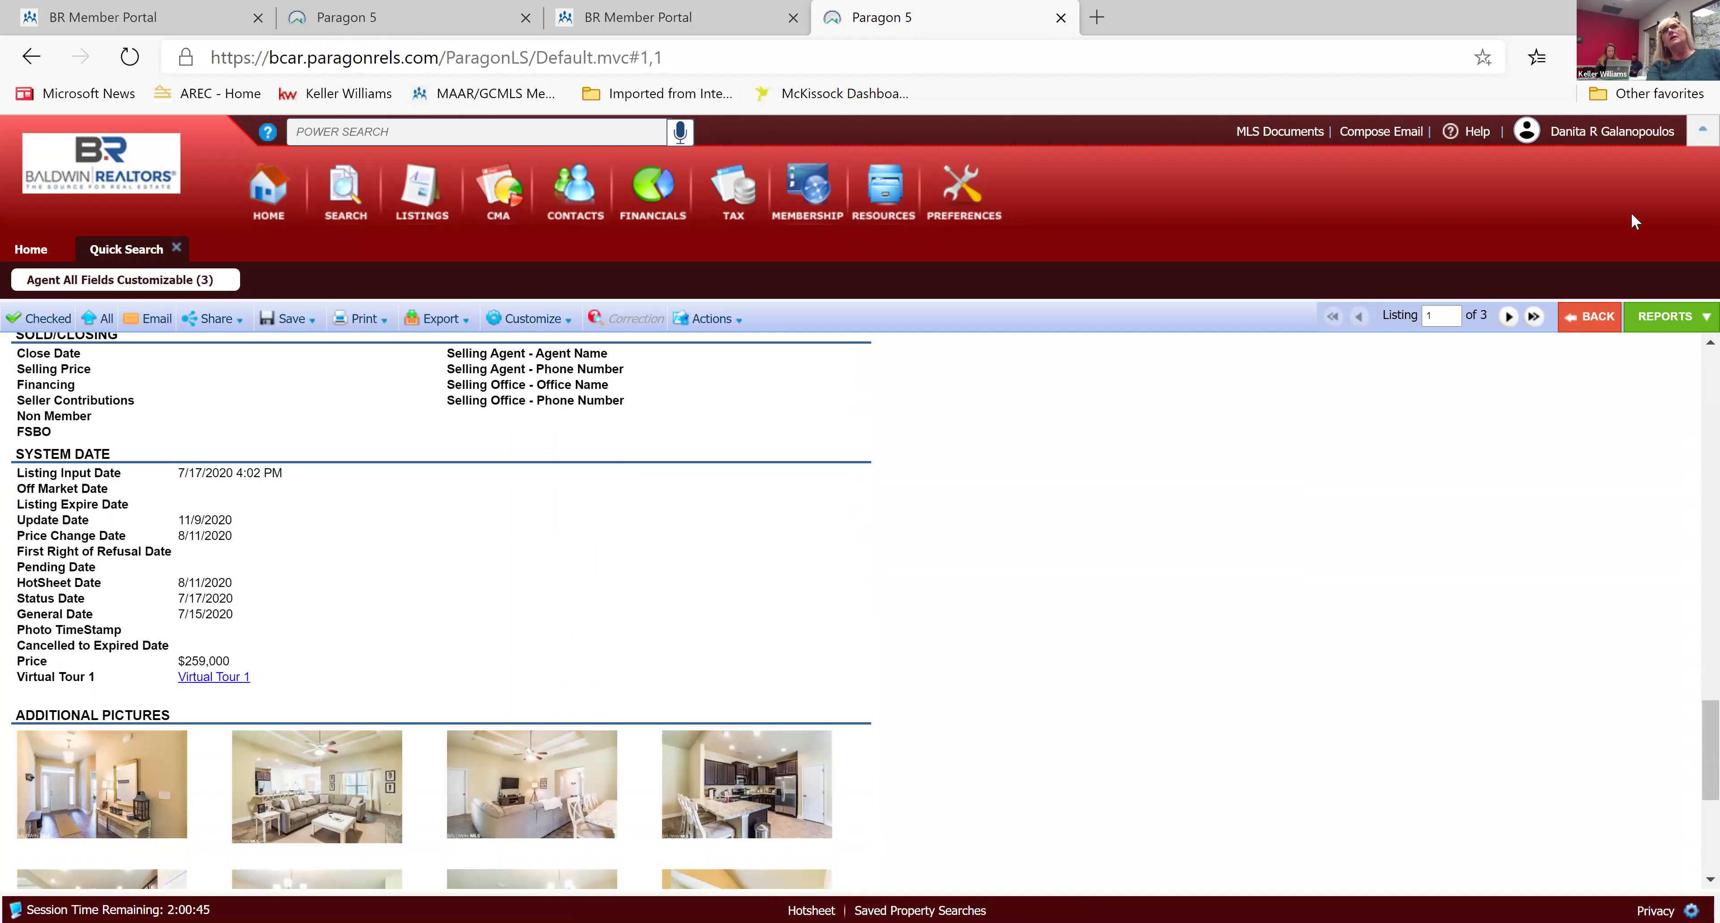
pyautogui.scroll(7, 1693, 348)
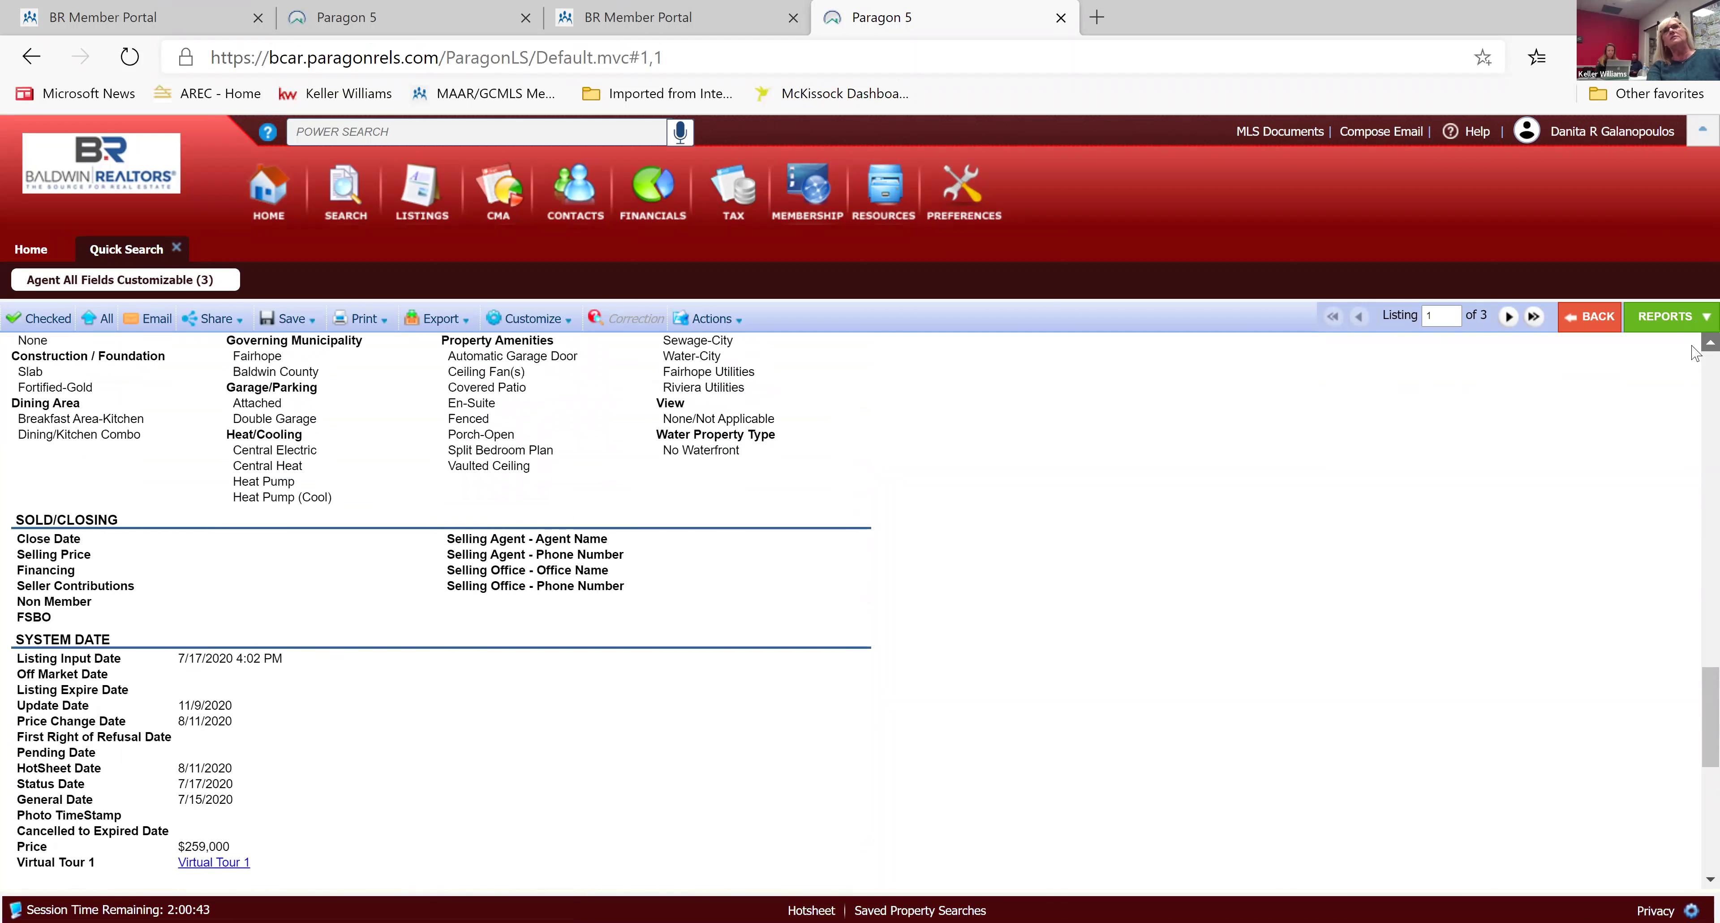
pyautogui.scroll(10, 1695, 352)
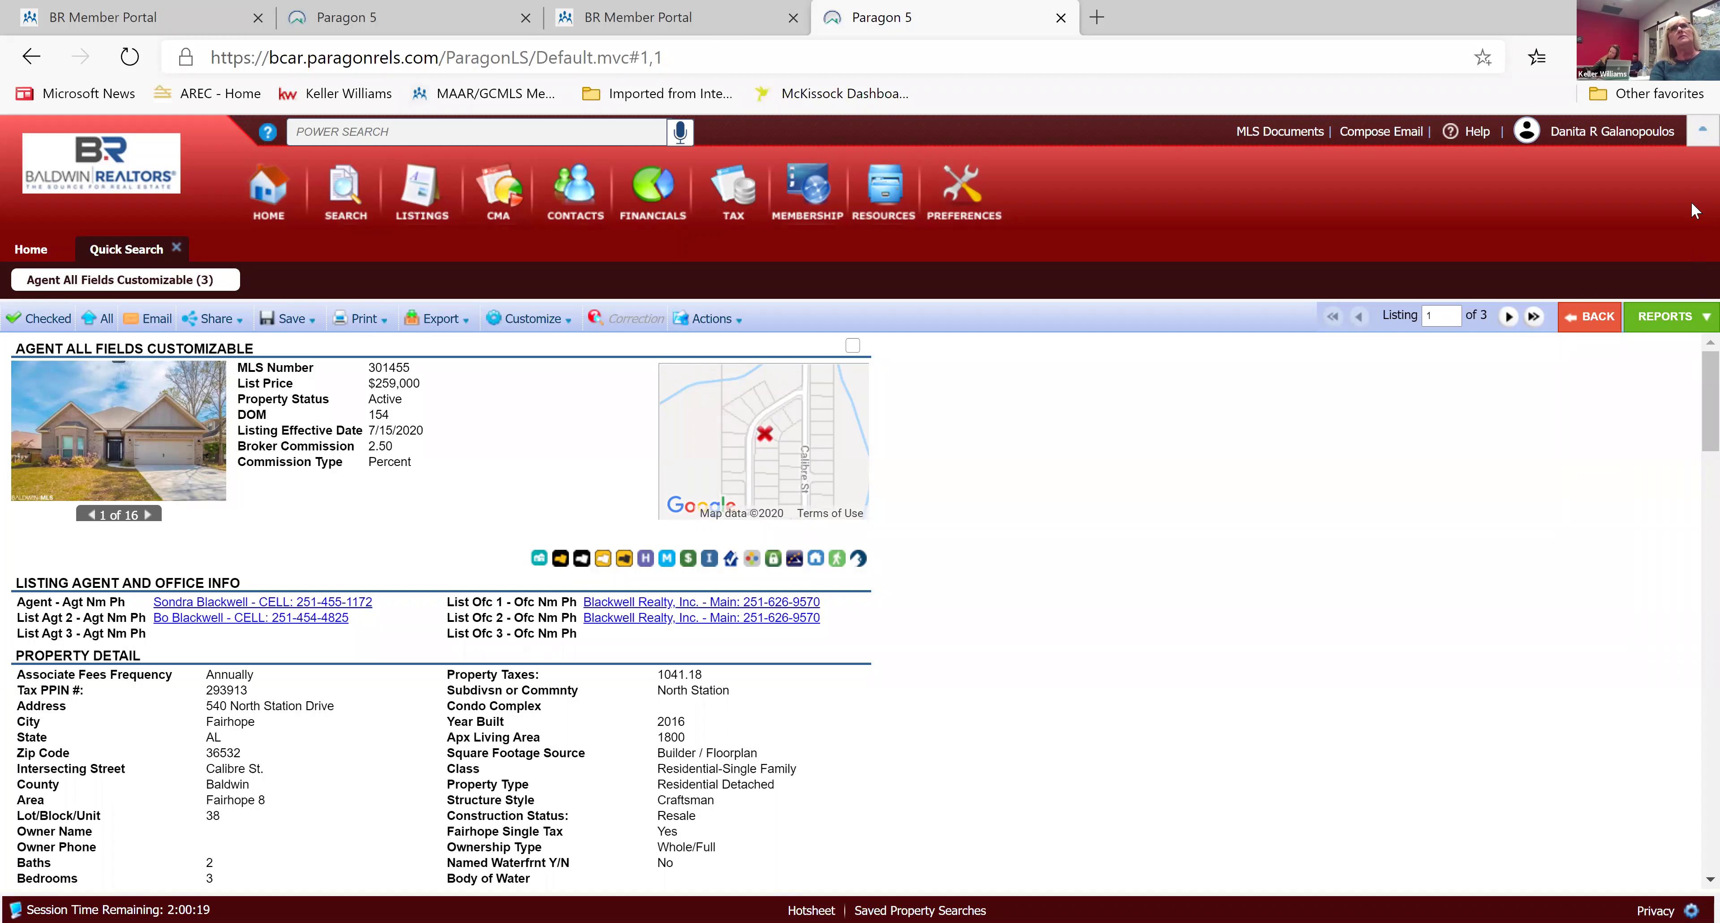
pyautogui.click(1509, 318)
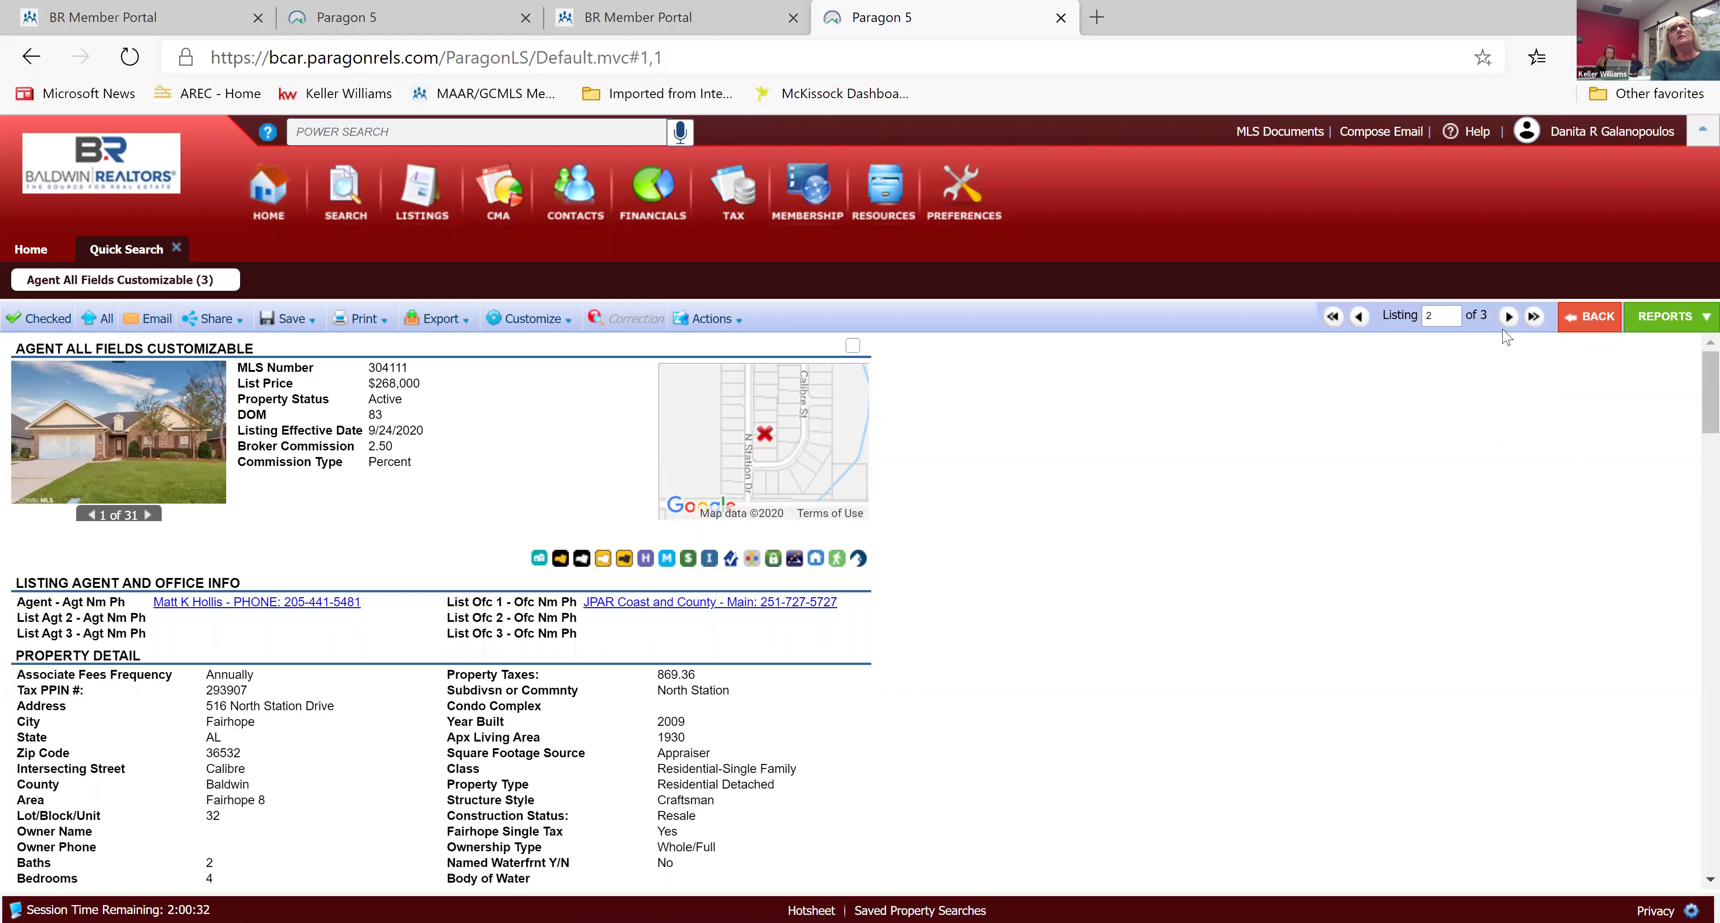
pyautogui.click(1510, 318)
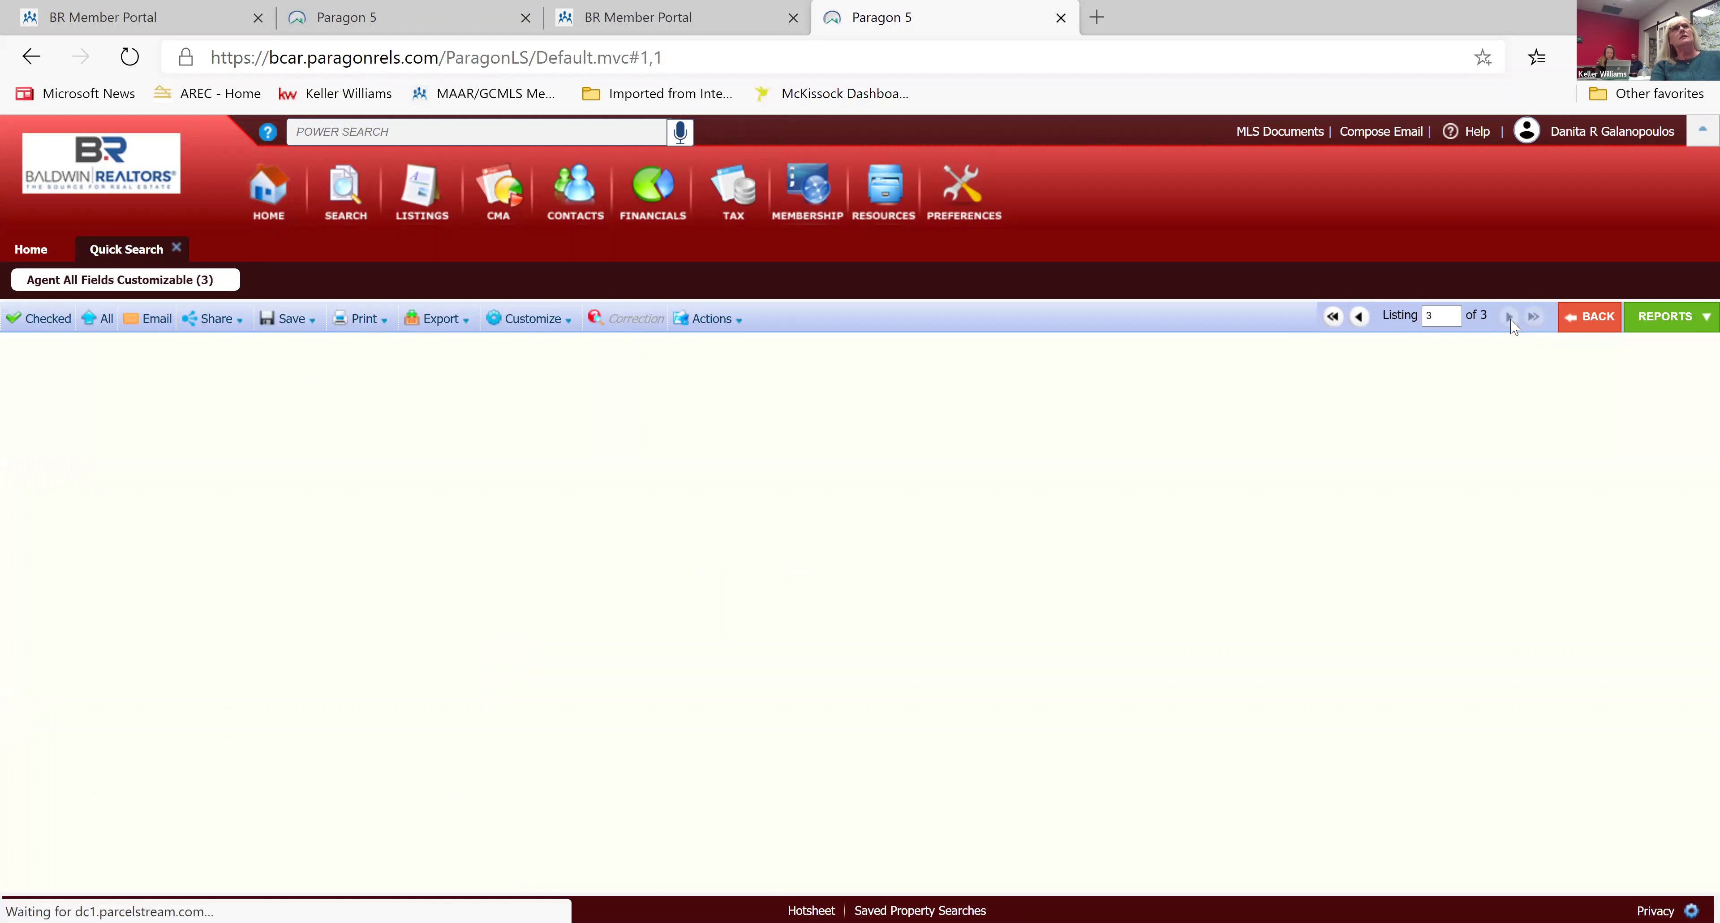
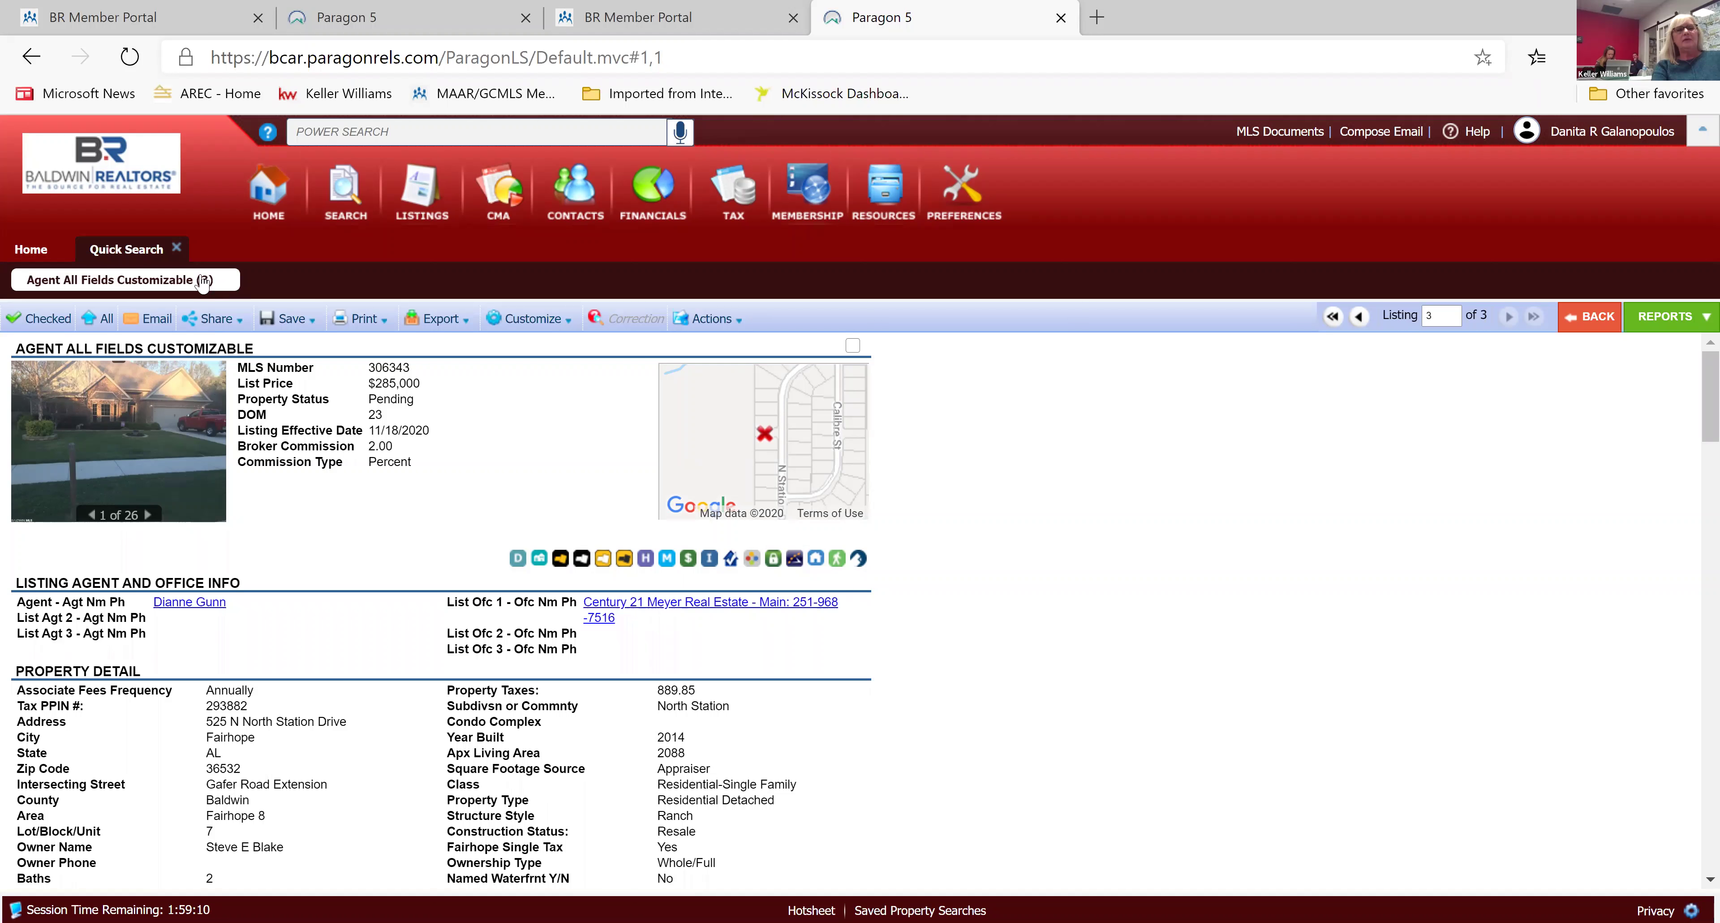
# Close the Quick Search results tab and return to the Home page.
pyautogui.click(179, 251)
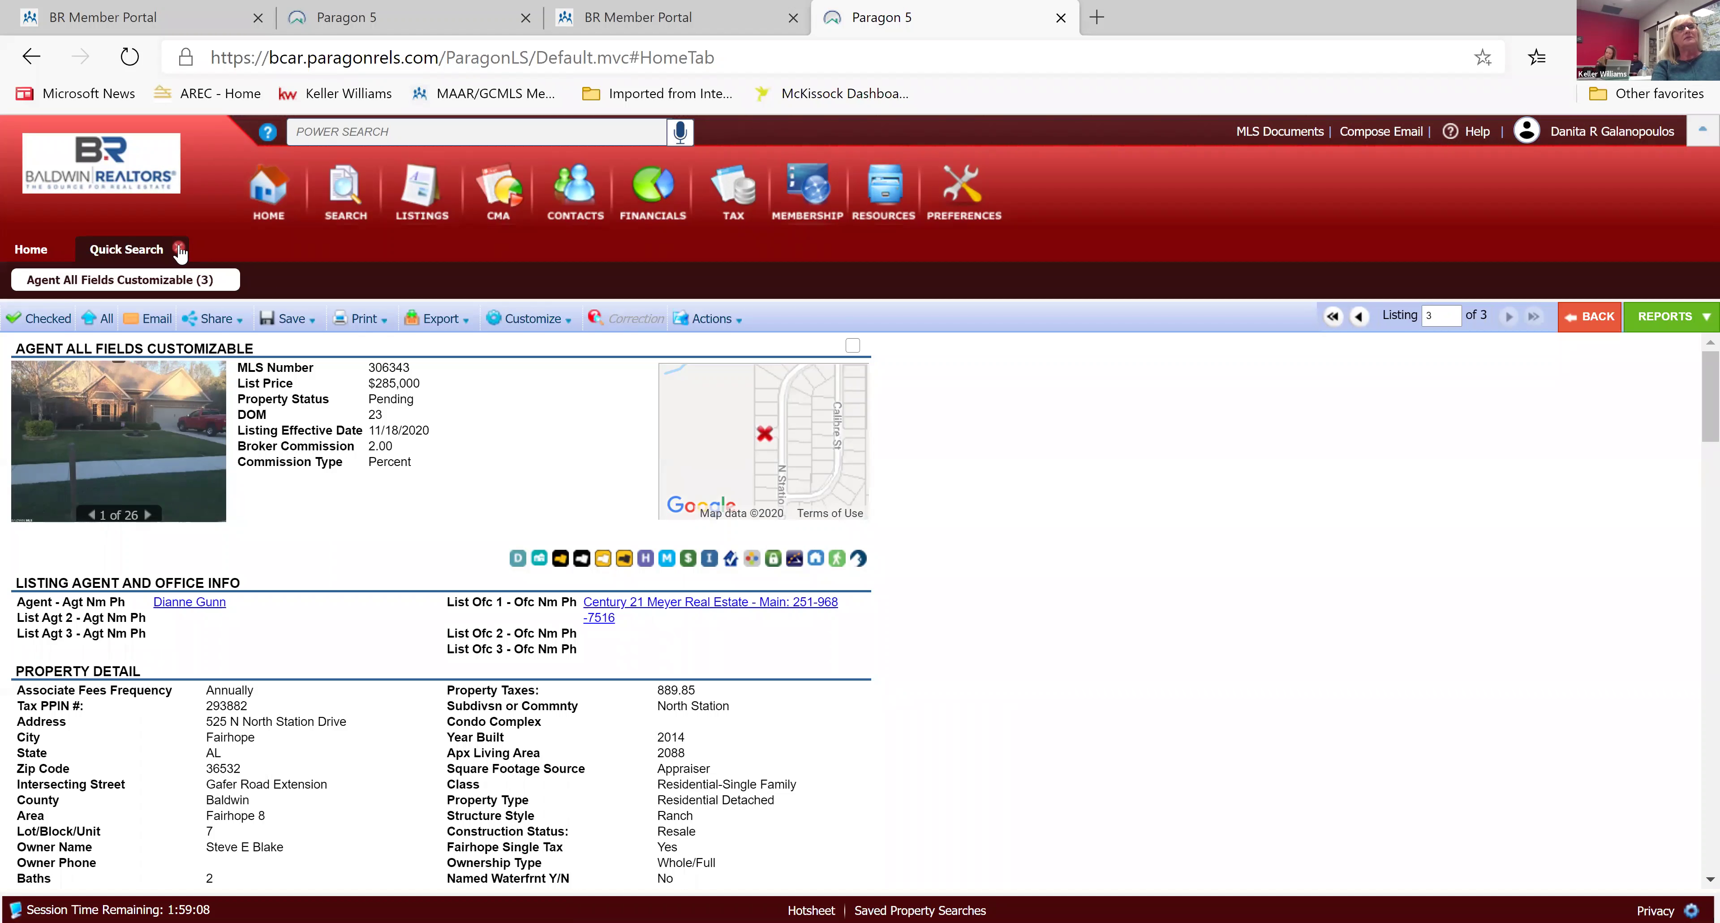
pyautogui.click(179, 244)
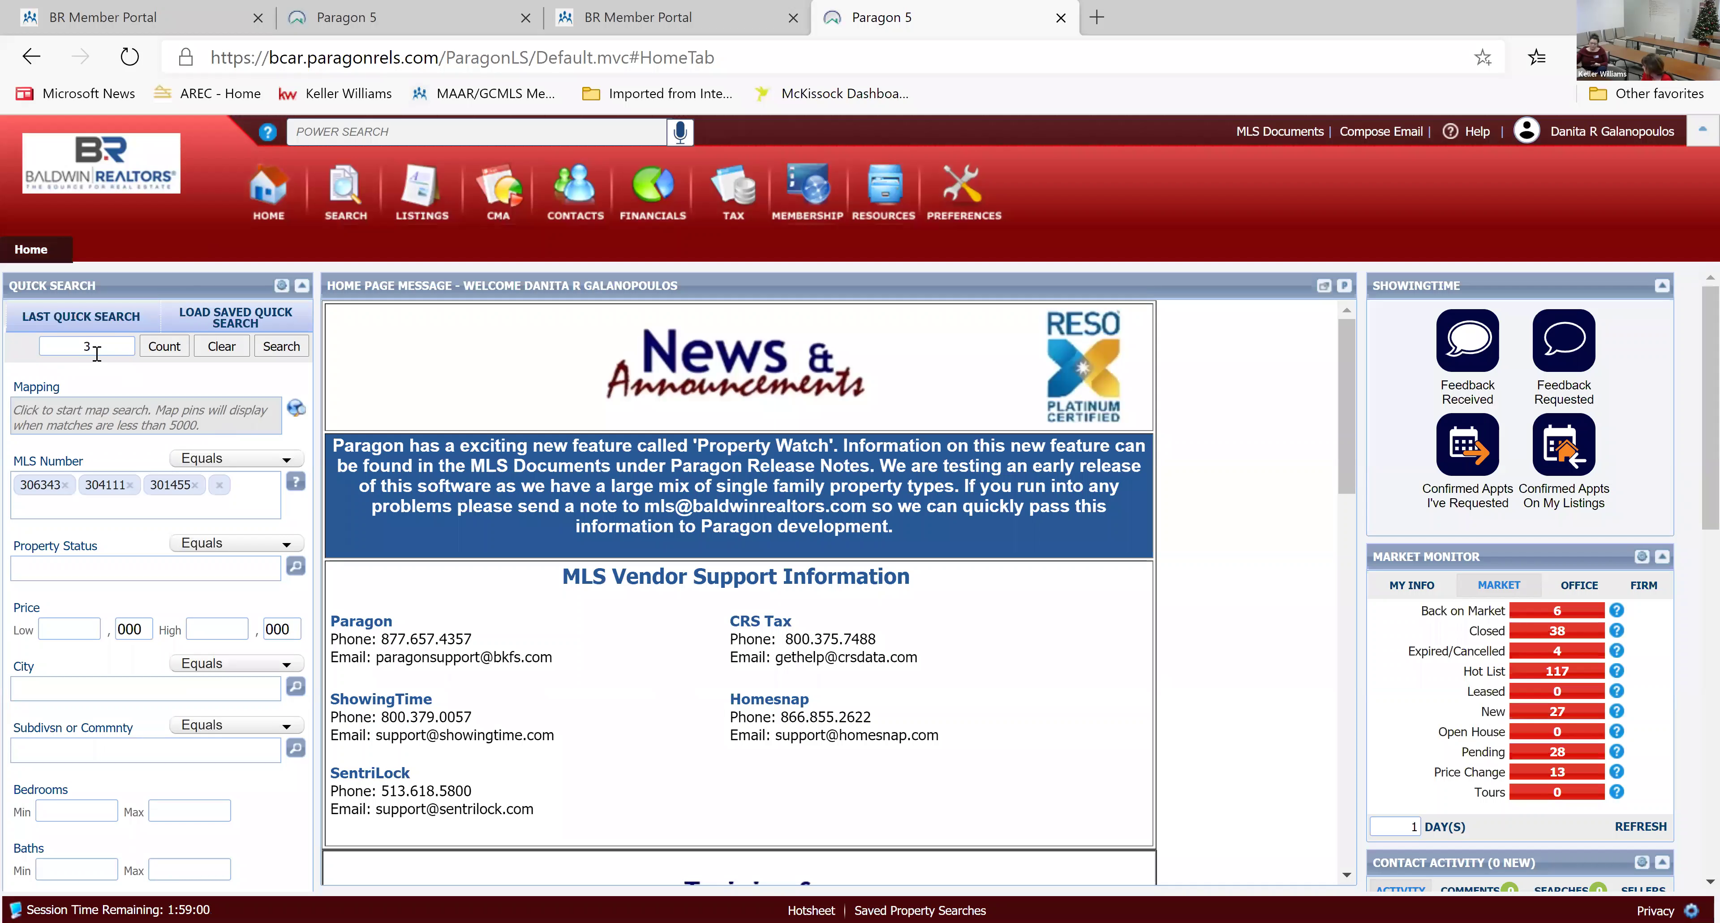
# Replace the old criteria with MLS numbers 297458, 296358 and 304693 and run the search.
pyautogui.click(223, 346)
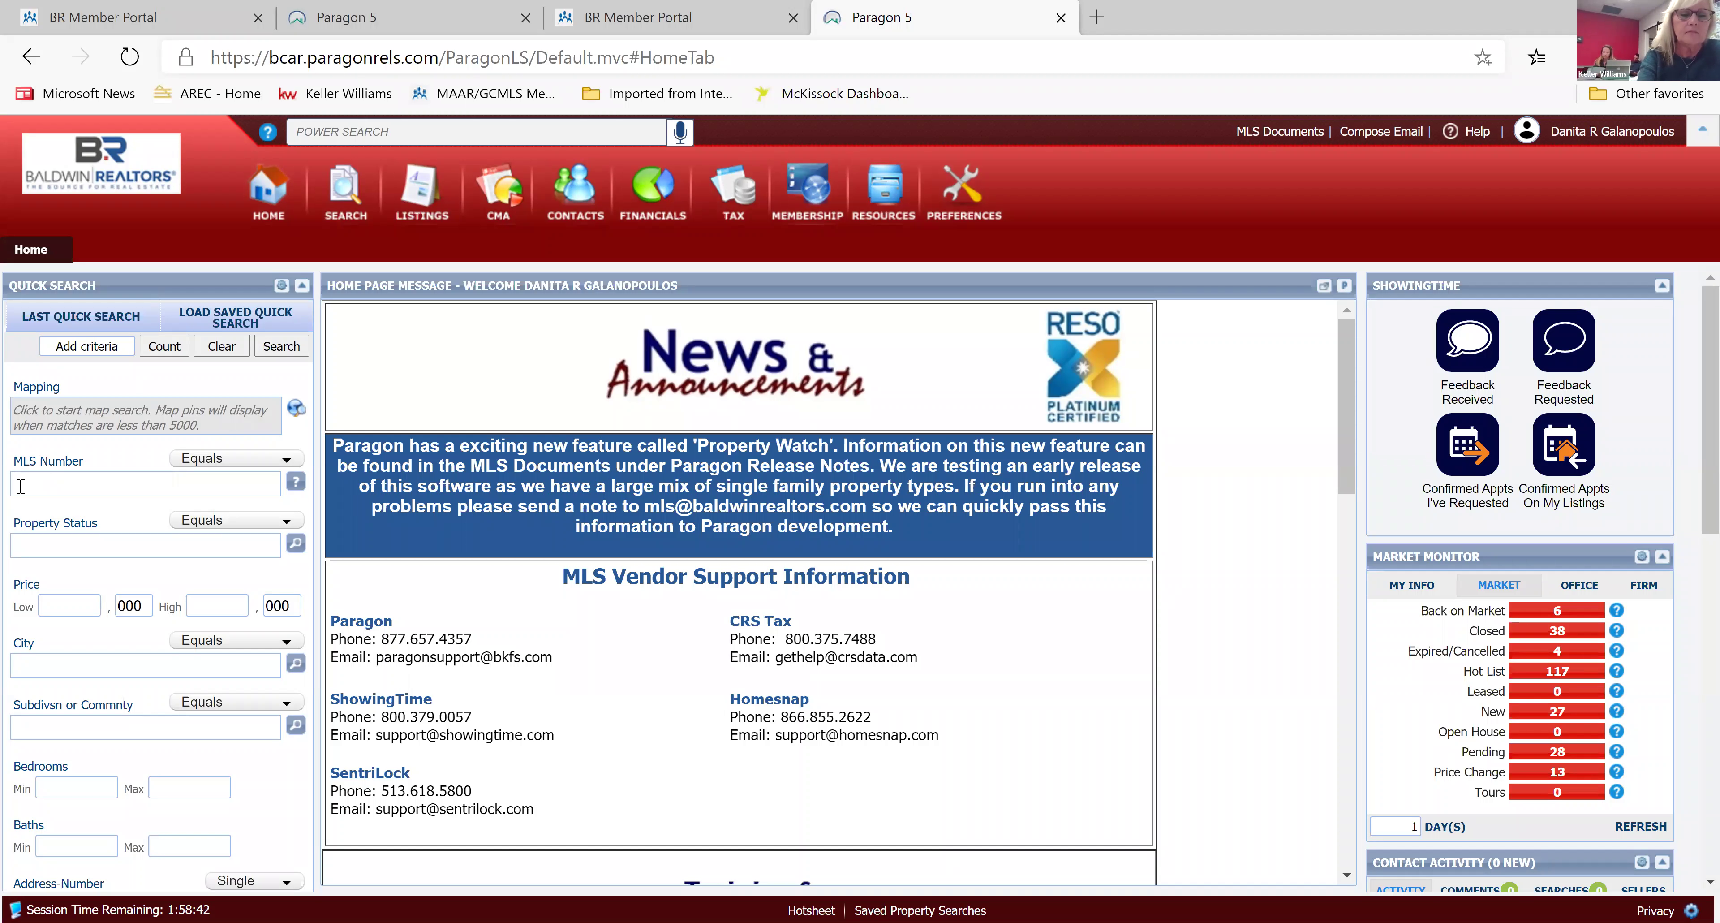
pyautogui.write('2')
pyautogui.write('074')
pyautogui.write('58')
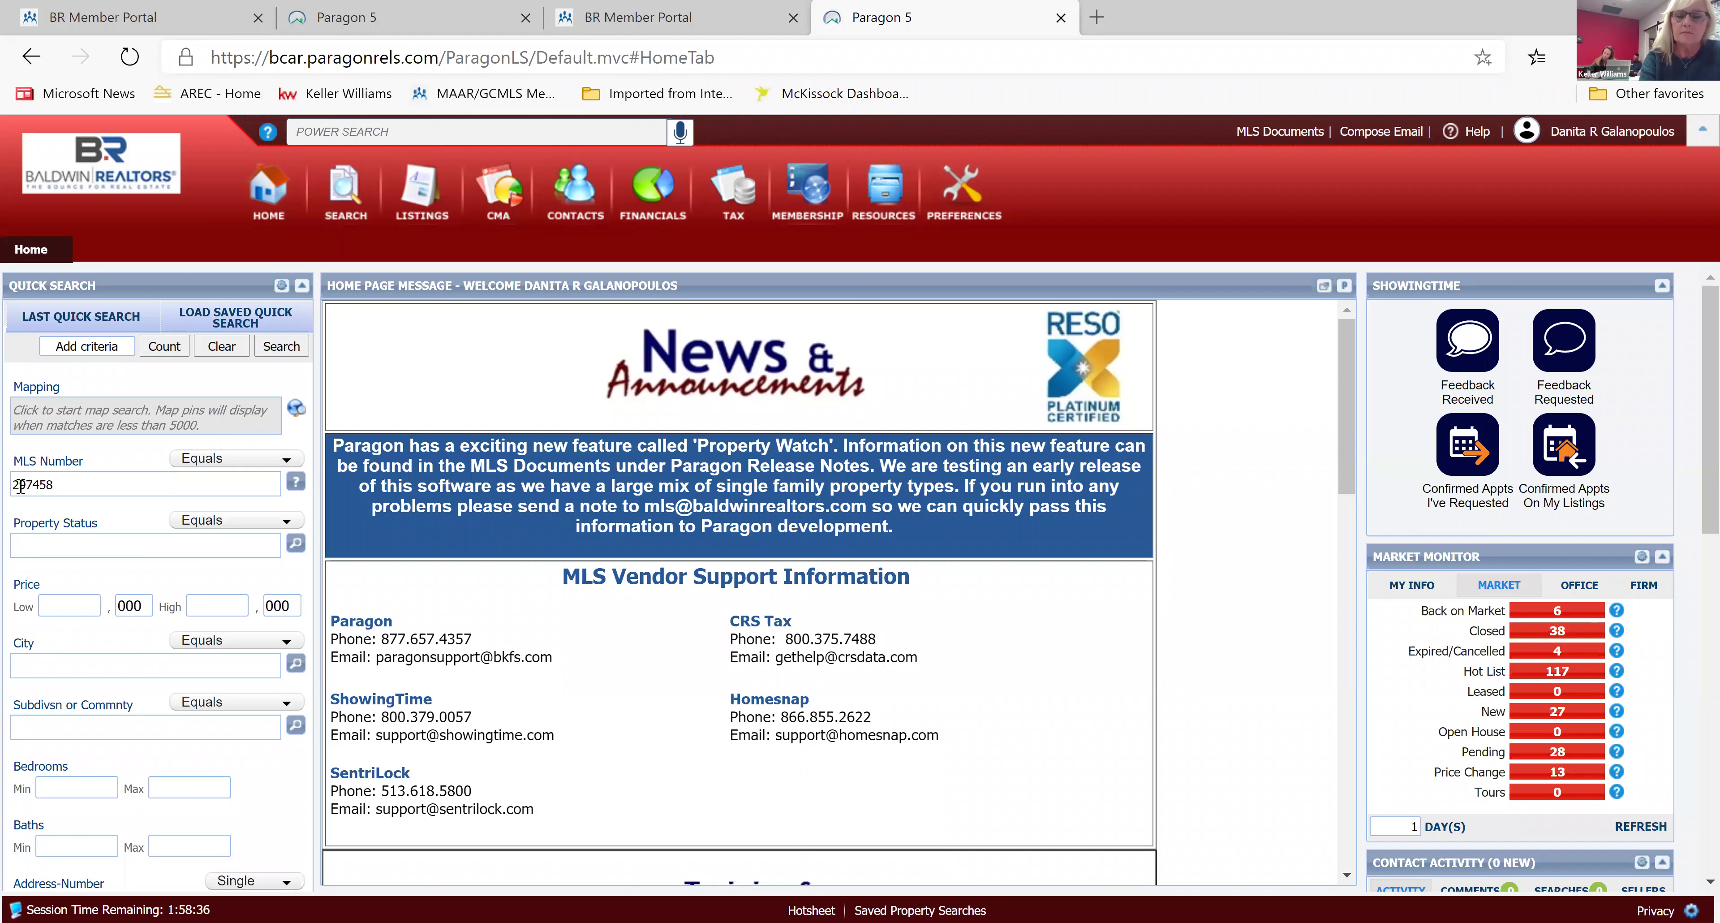
pyautogui.press('Return')
pyautogui.write('29')
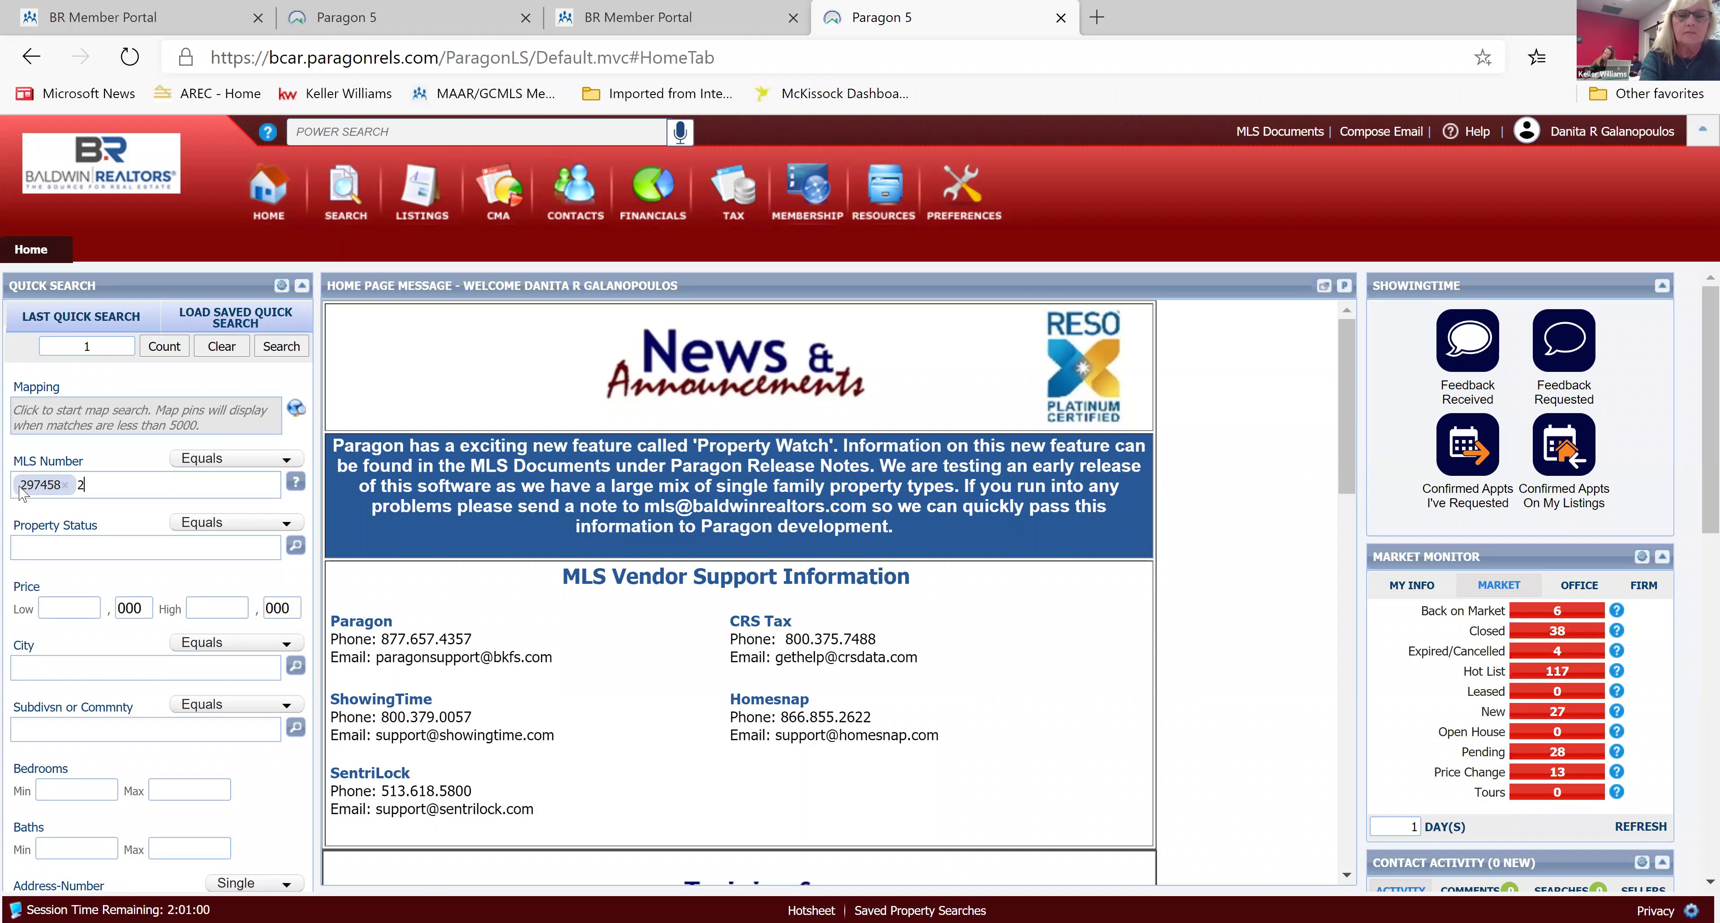
pyautogui.write('63')
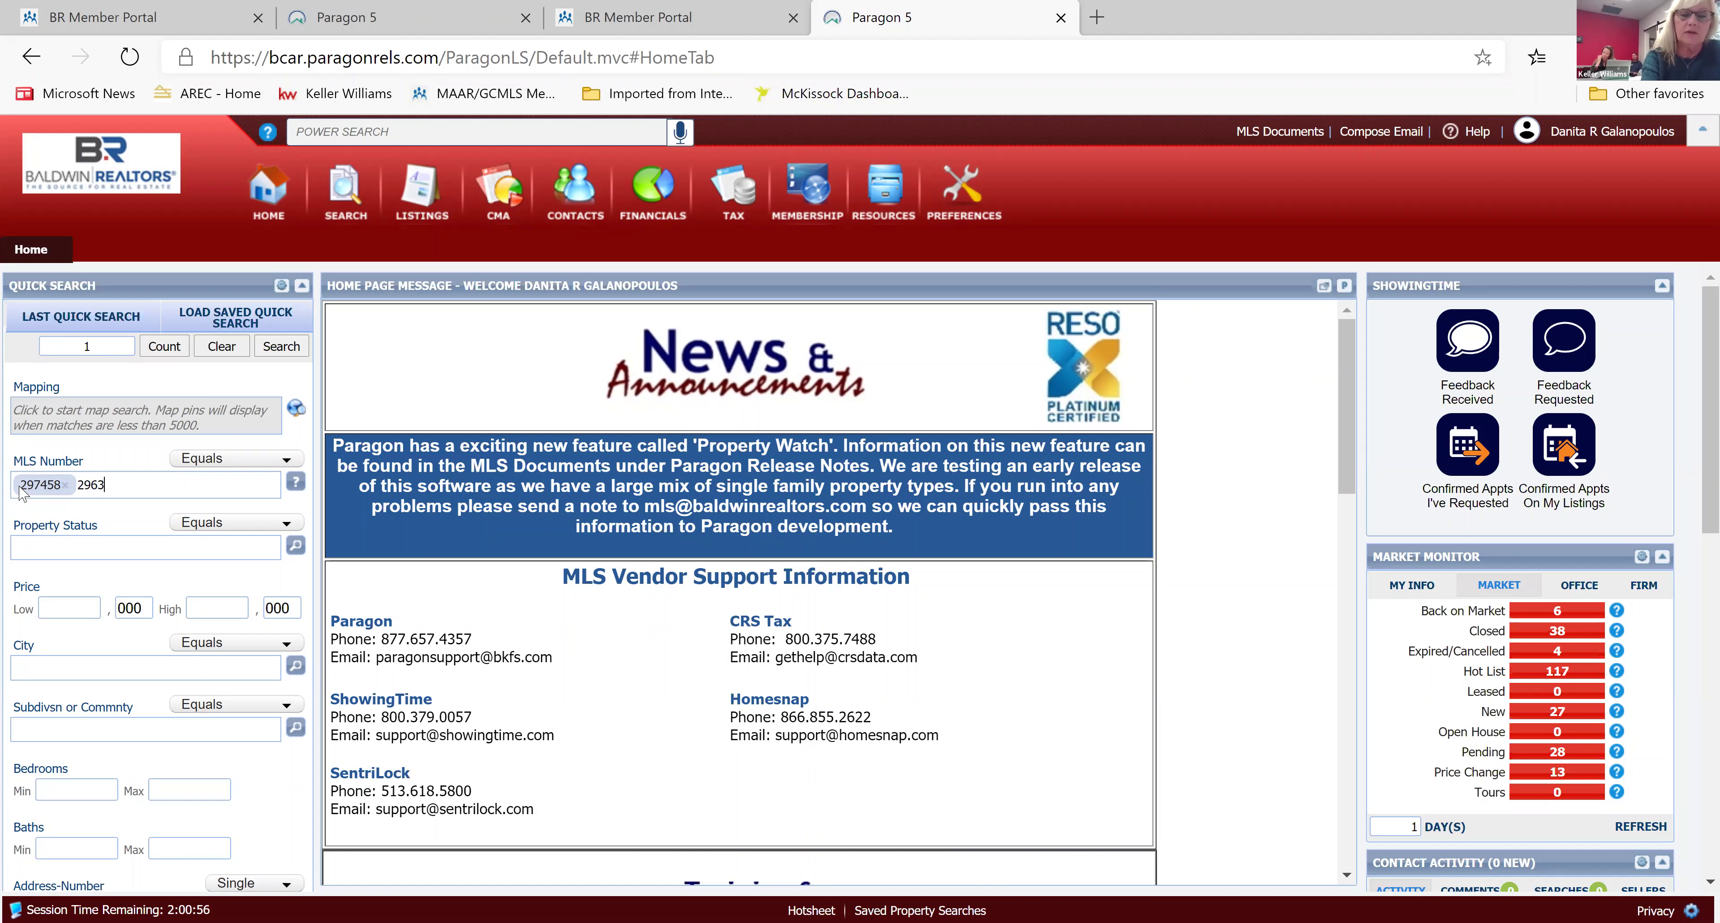
pyautogui.write('58')
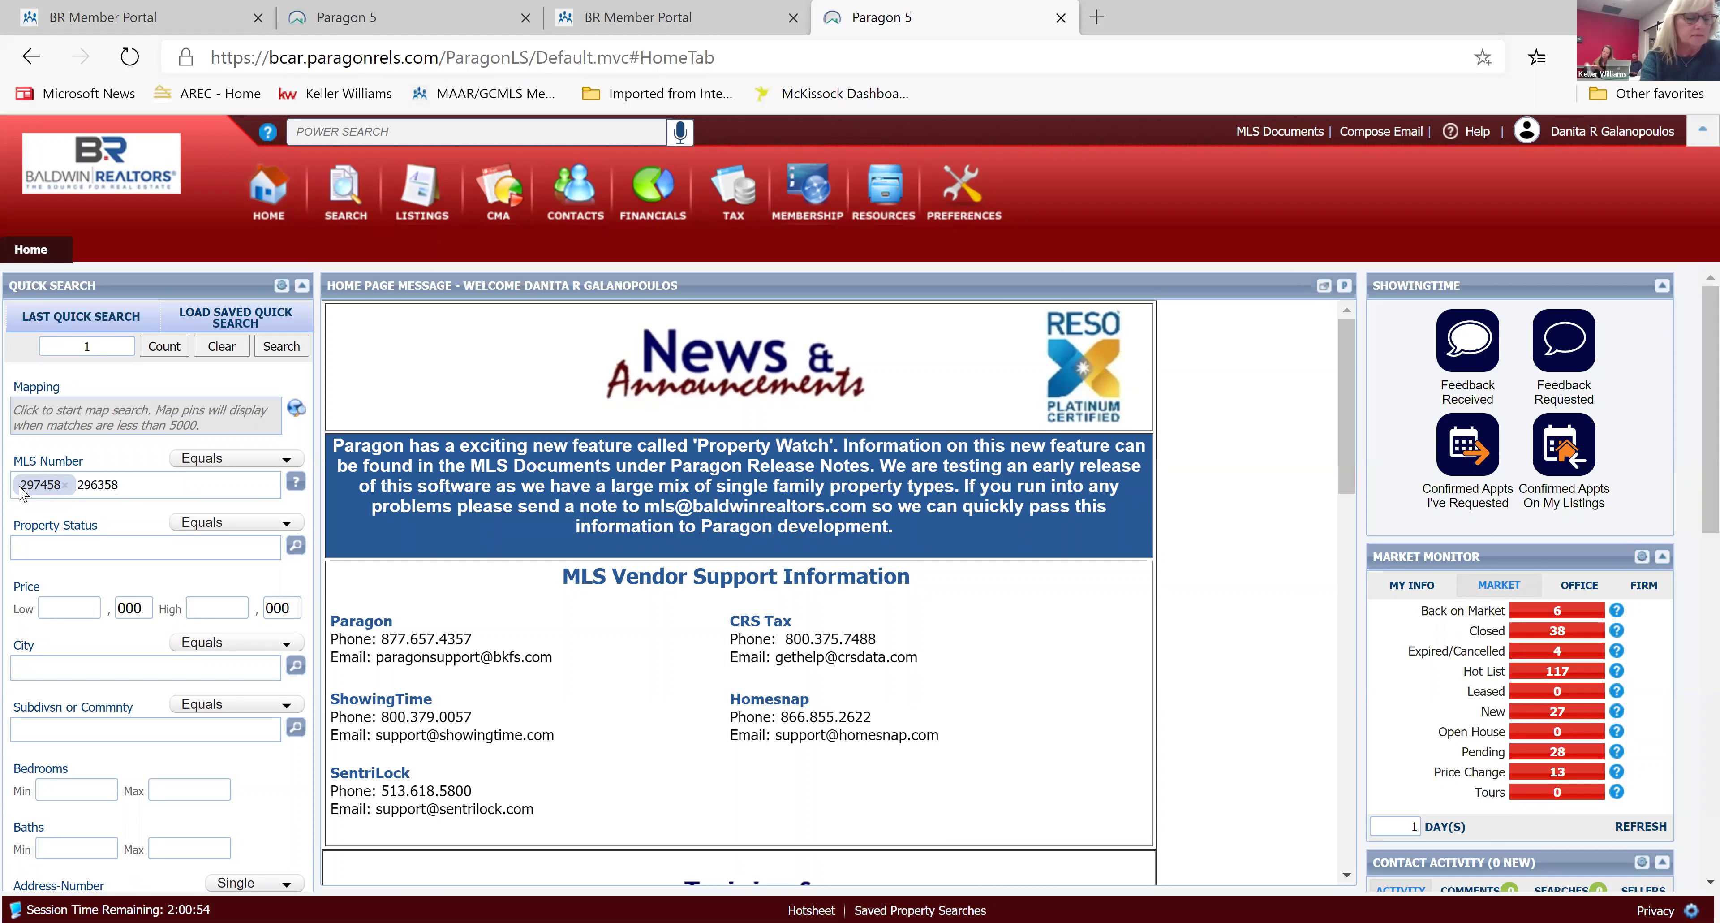
pyautogui.press(',')
pyautogui.write('3046')
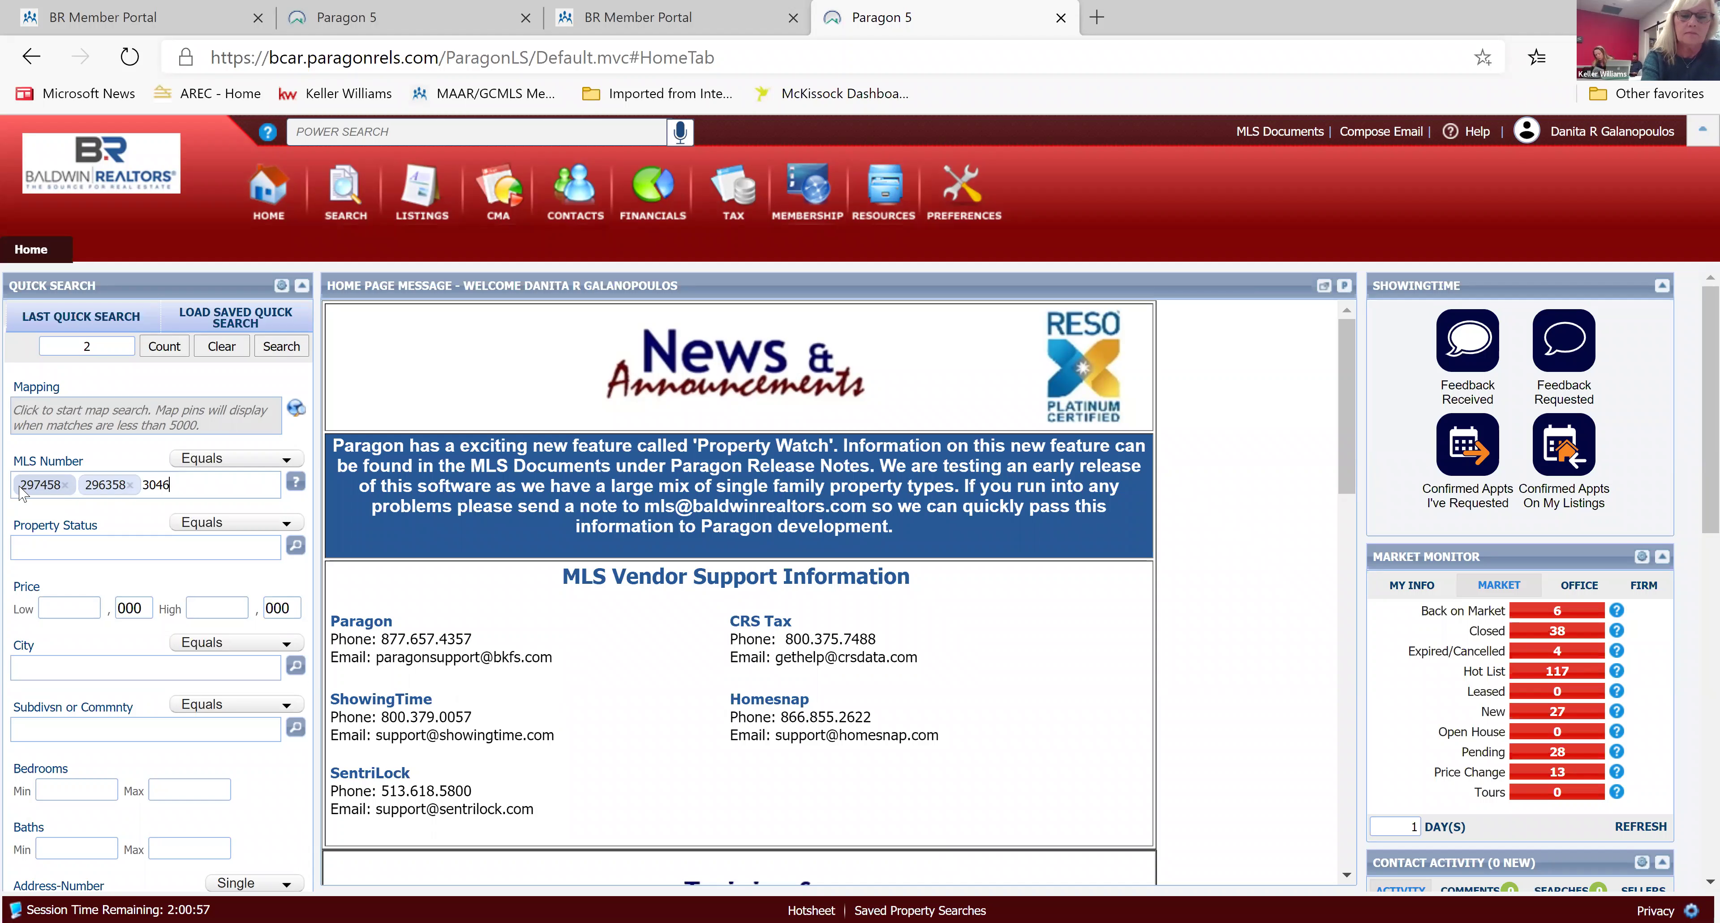
pyautogui.write('93')
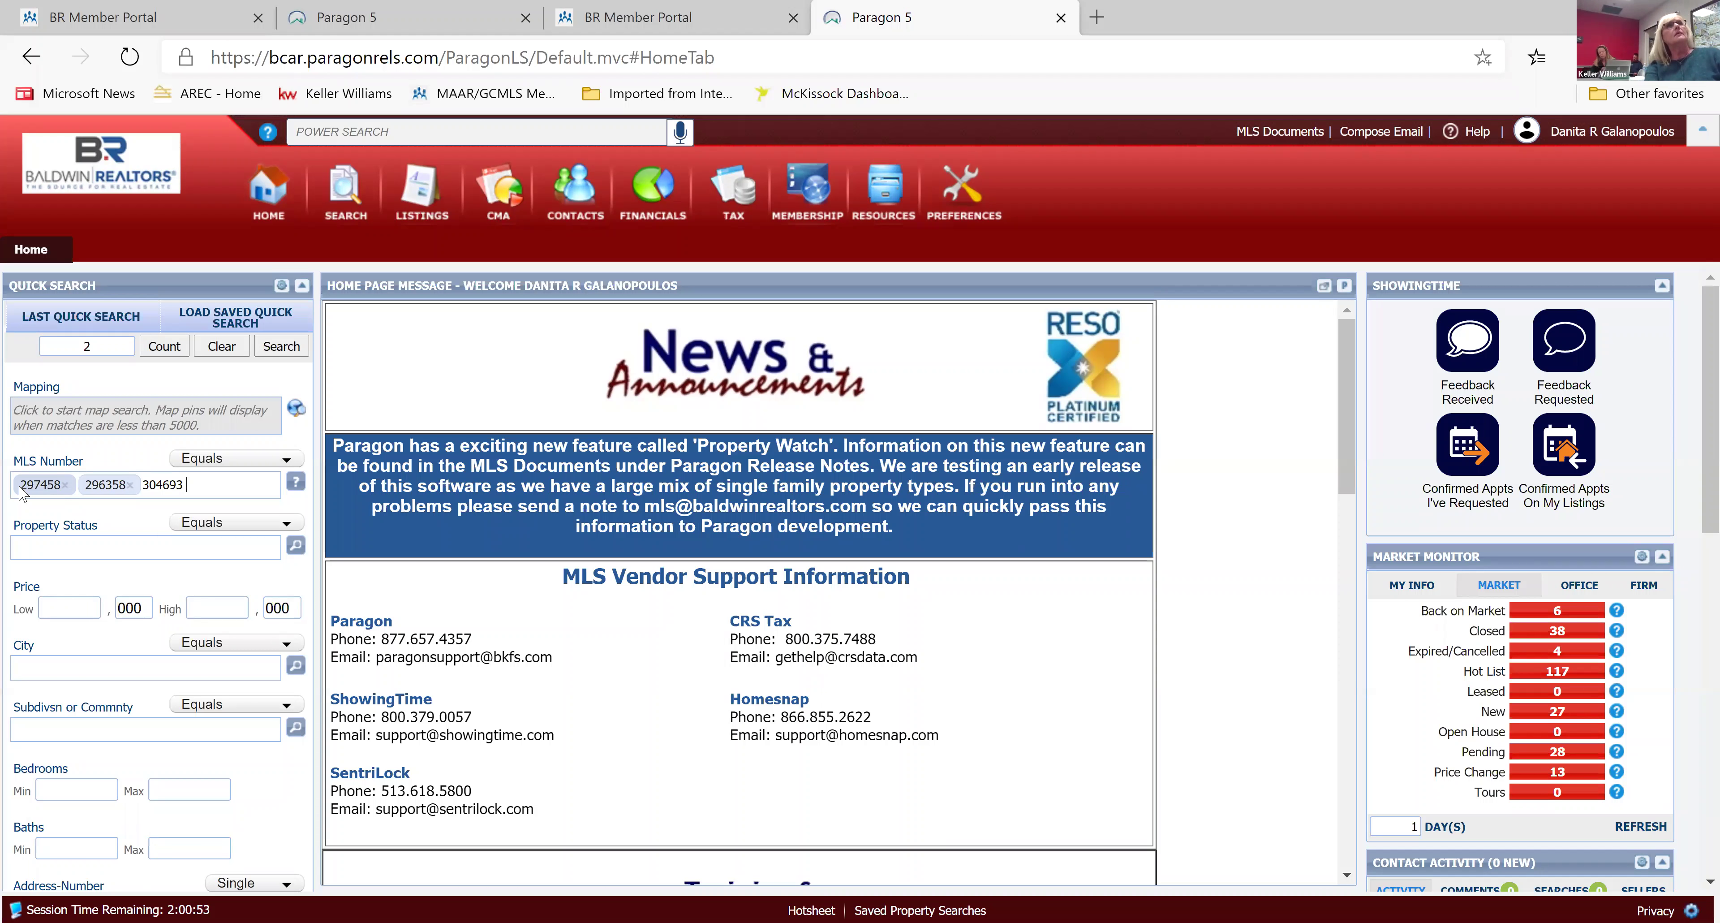
pyautogui.press(',')
pyautogui.click(279, 347)
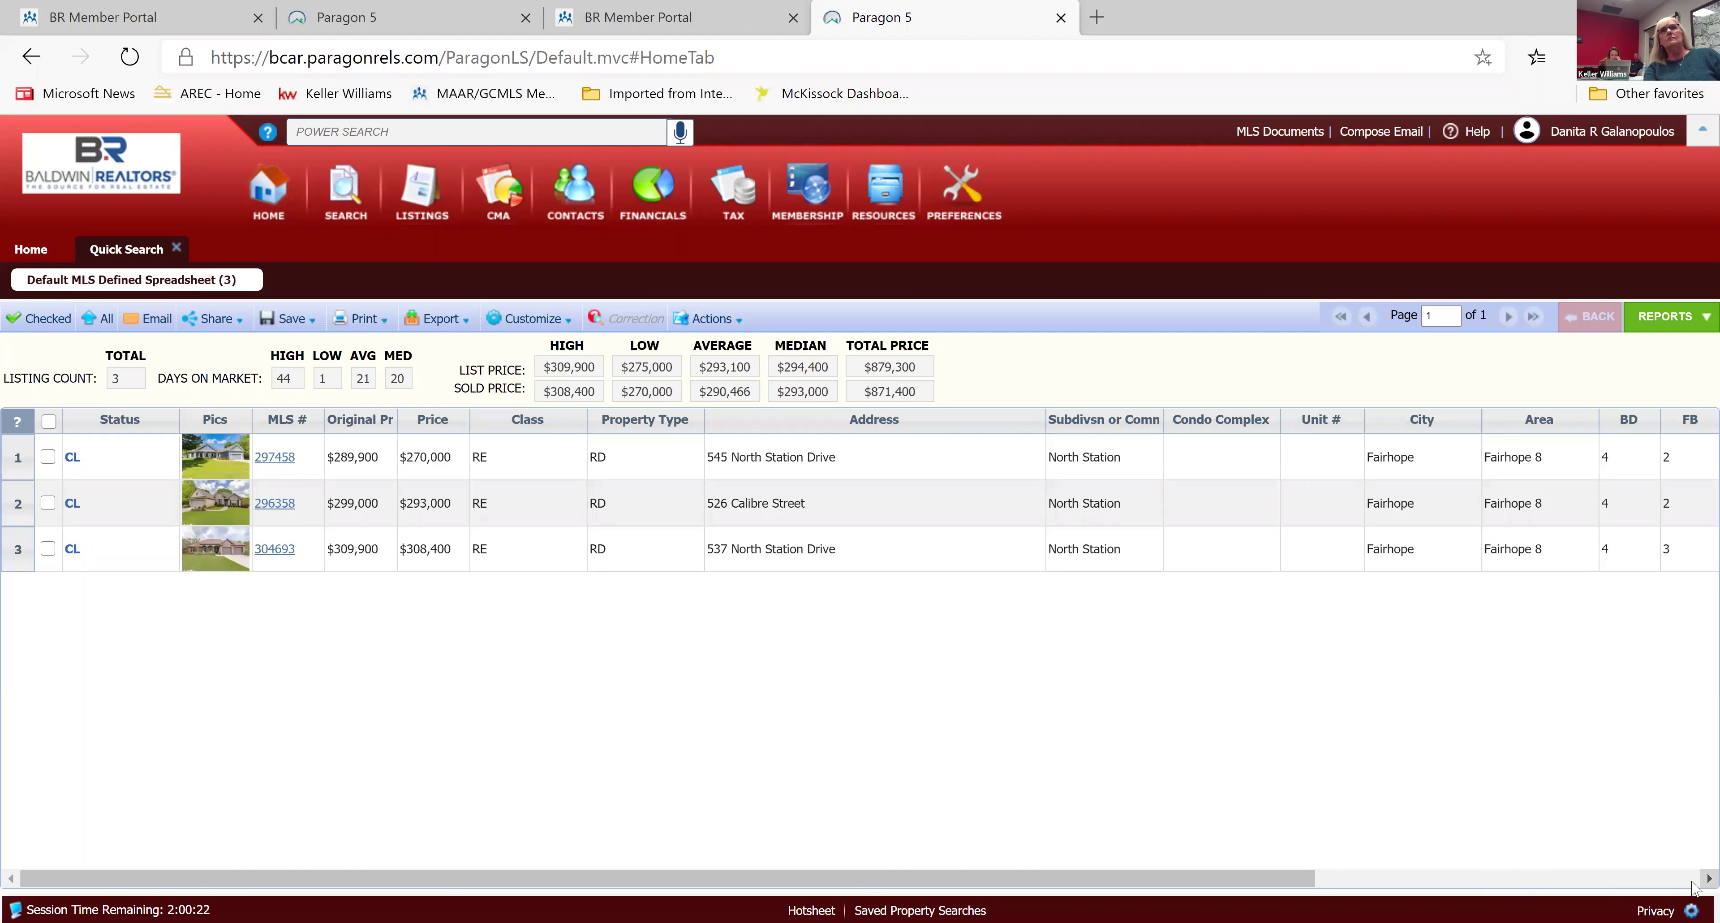
# Scroll the results spreadsheet right to the DOM and CDOM columns, then back to Status and MLS #.
pyautogui.click(1693, 879)
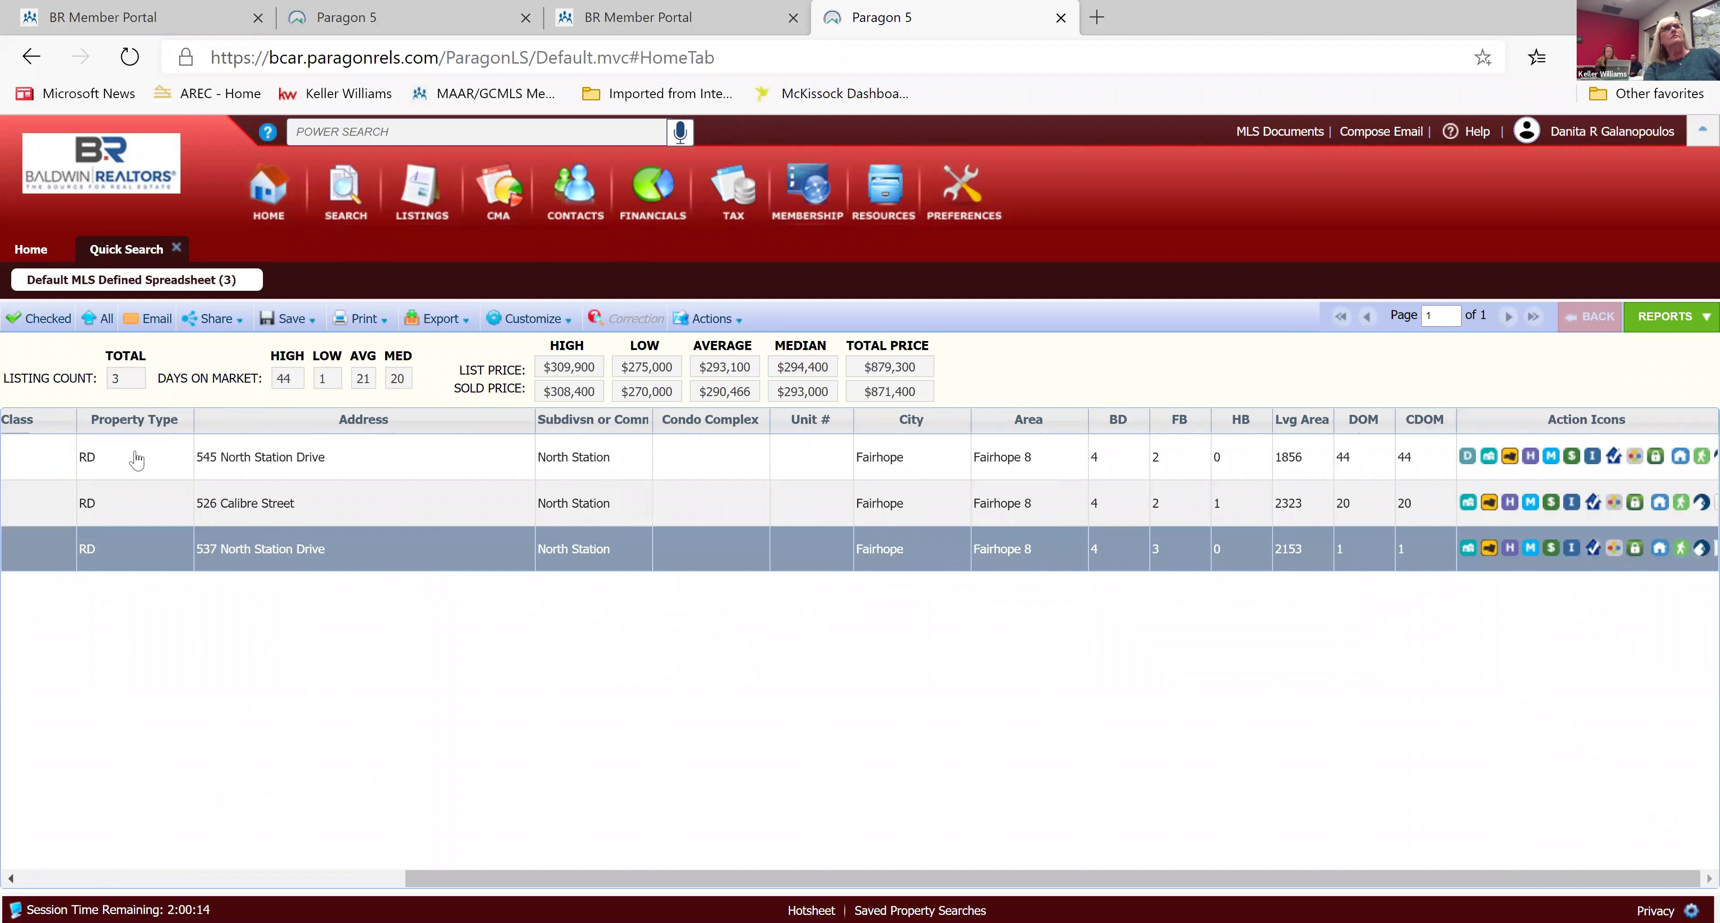
pyautogui.click(11, 877)
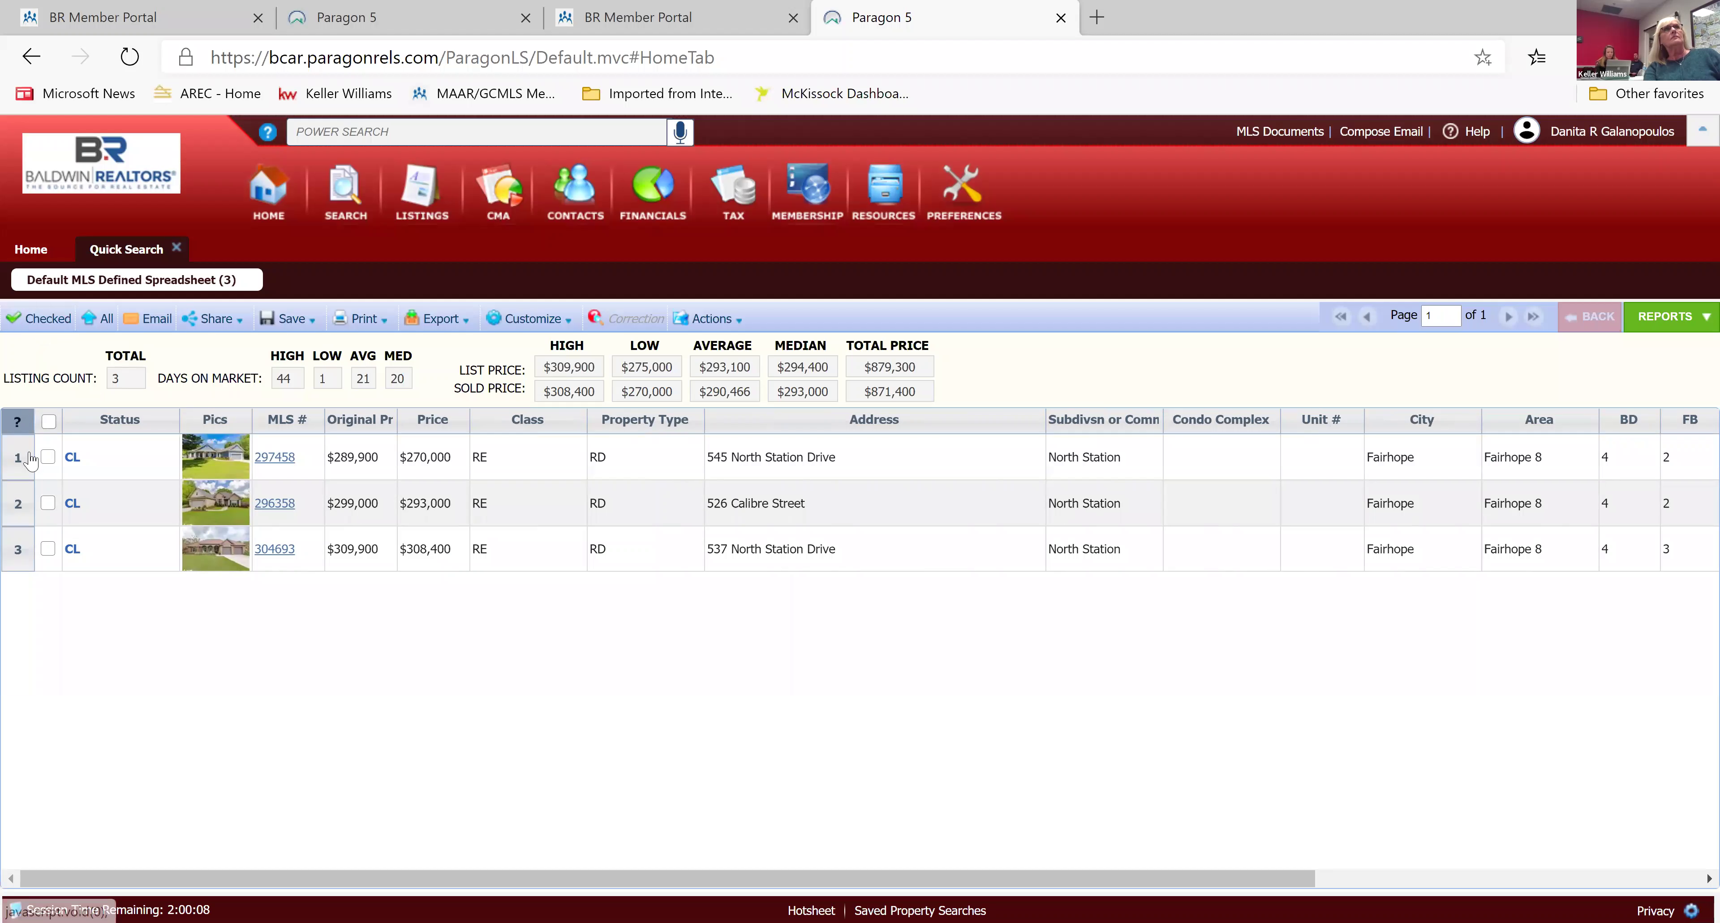
# Check all three listings, show only the checked ones, and open MLS 297458's detail report.
pyautogui.click(49, 422)
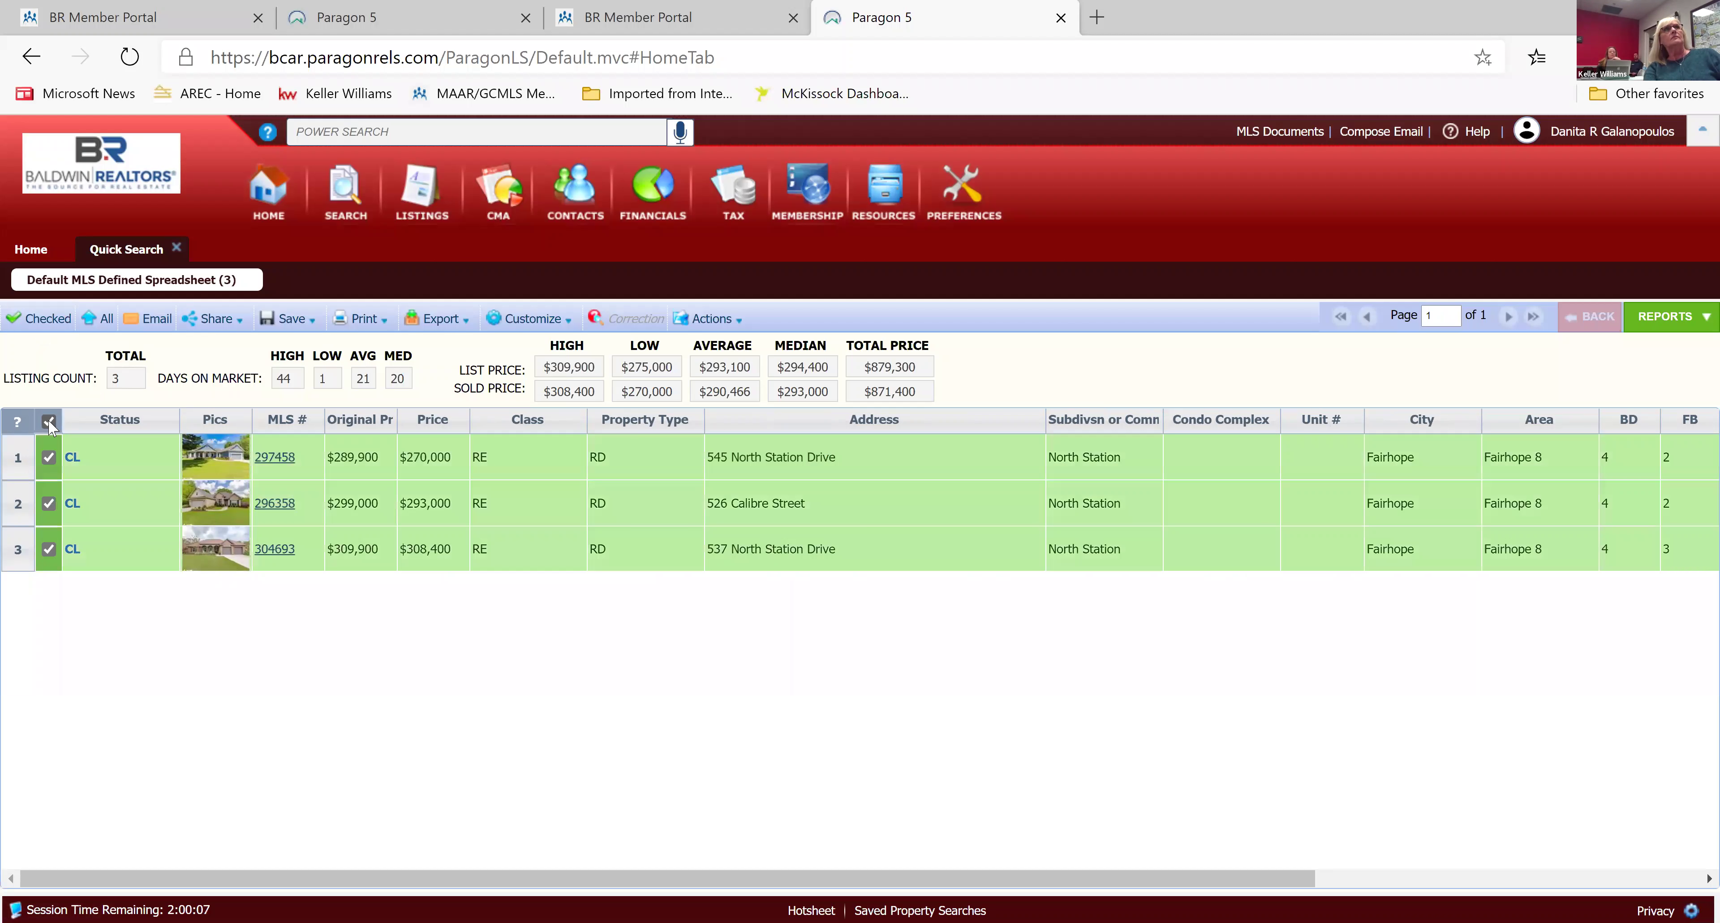
pyautogui.click(46, 320)
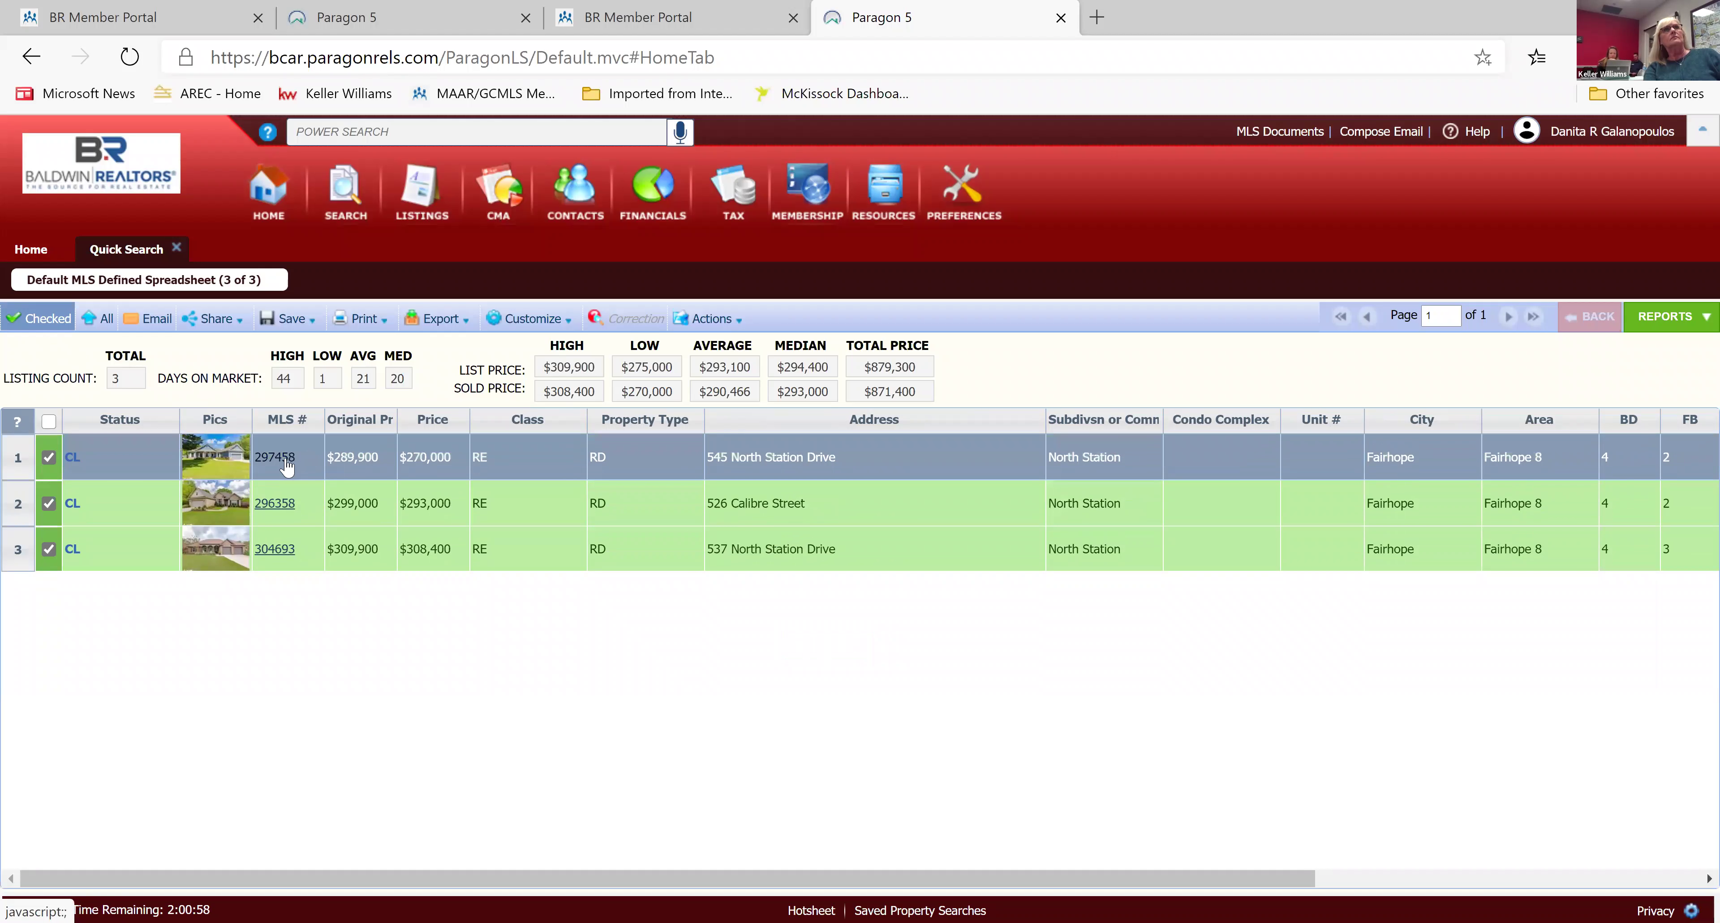
pyautogui.click(275, 458)
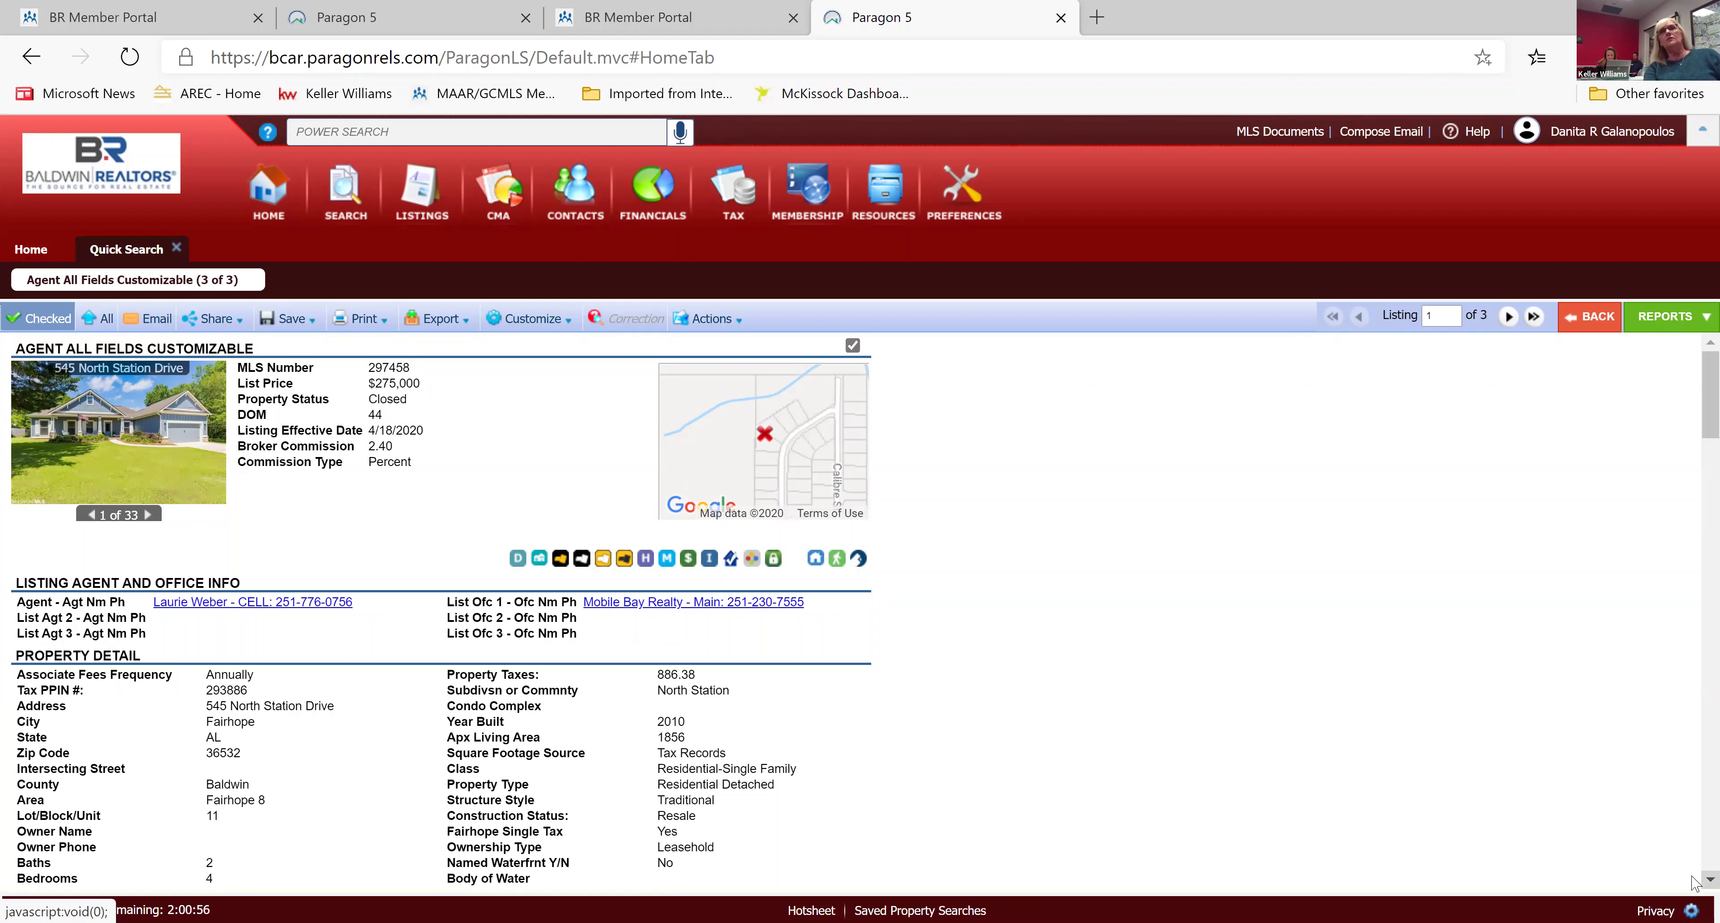
# Review listing 297458's report, then advance to listing 2 of 3, MLS 296358.
pyautogui.scroll(-10, 1694, 883)
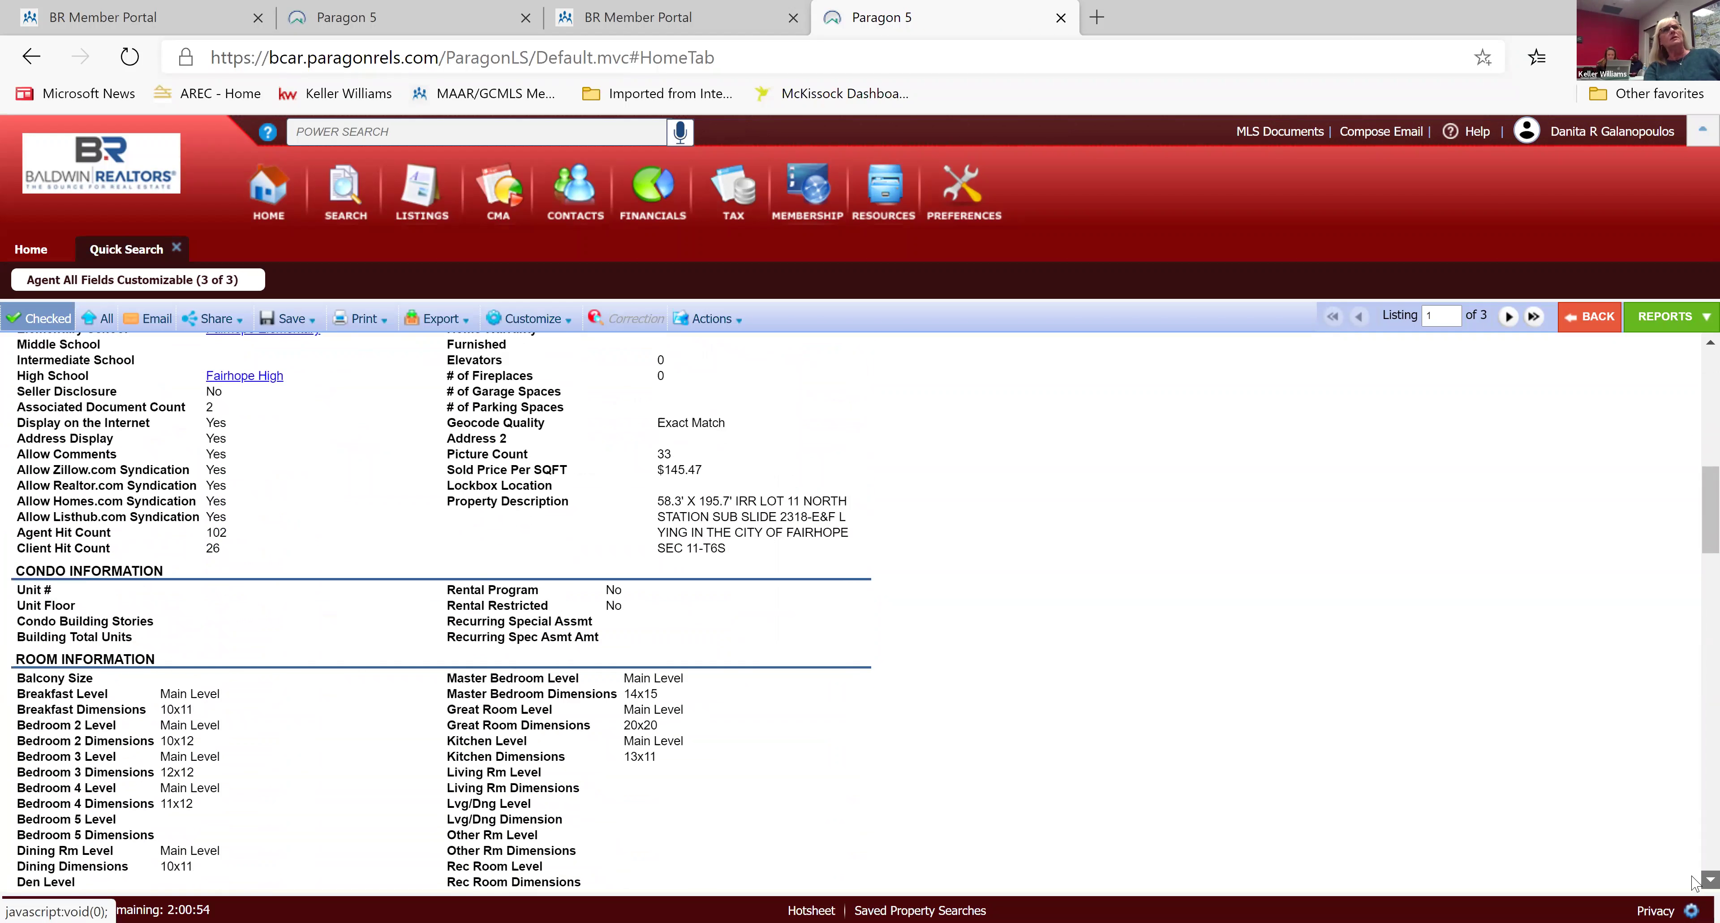
pyautogui.scroll(-10, 1694, 883)
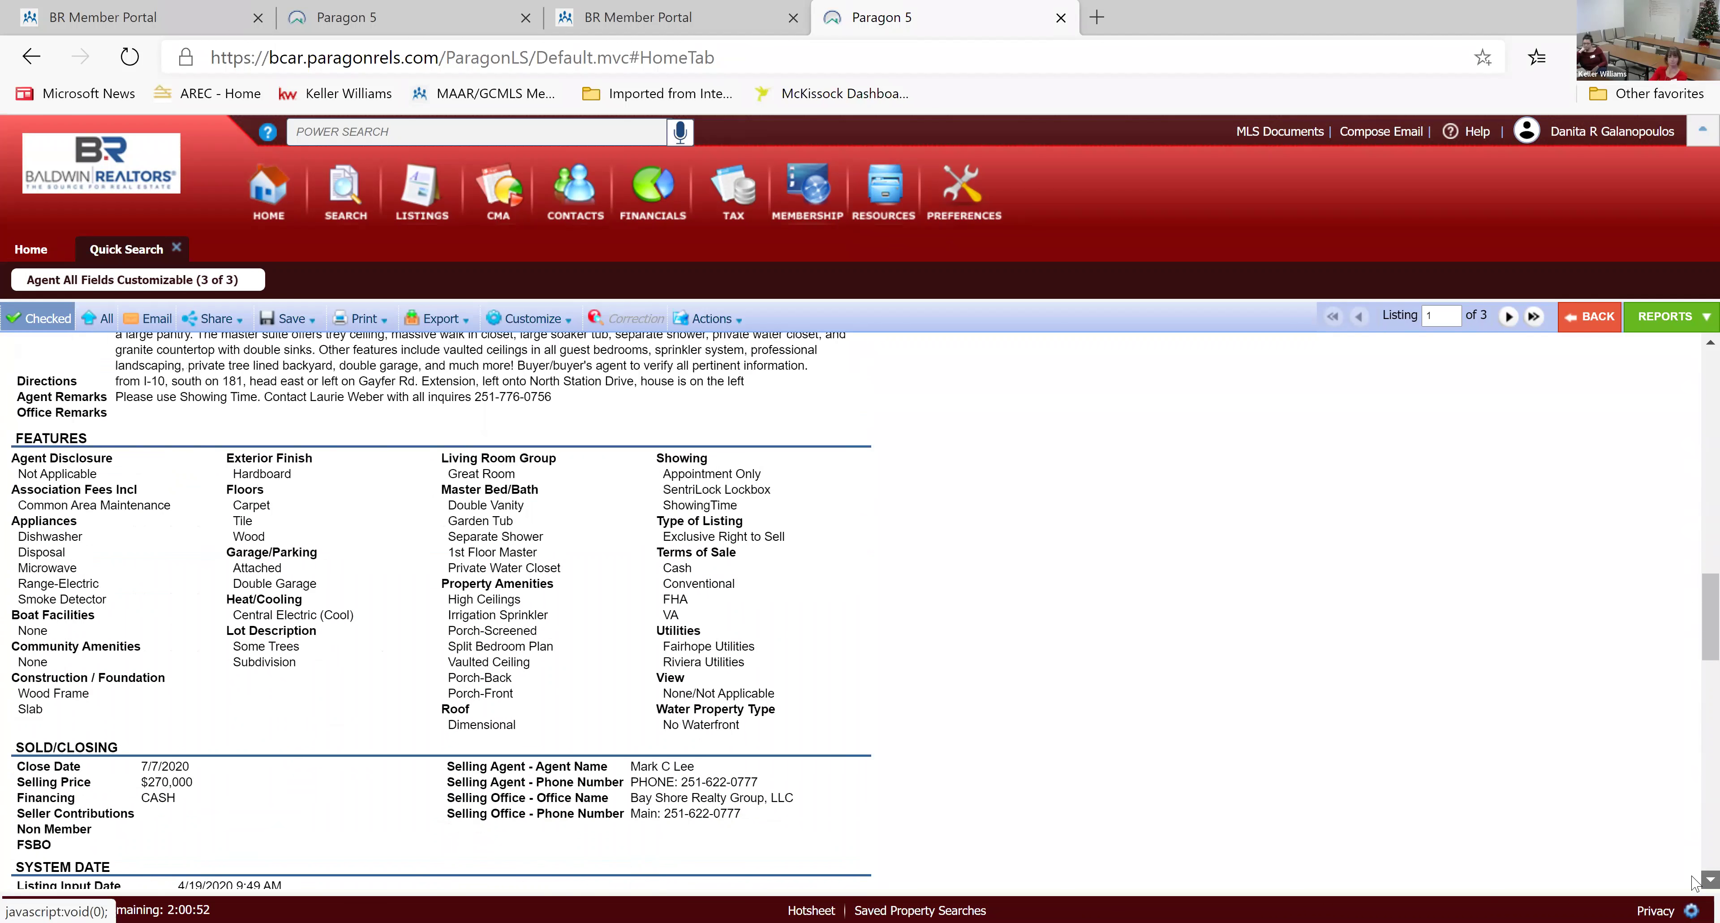
pyautogui.scroll(-4, 1694, 883)
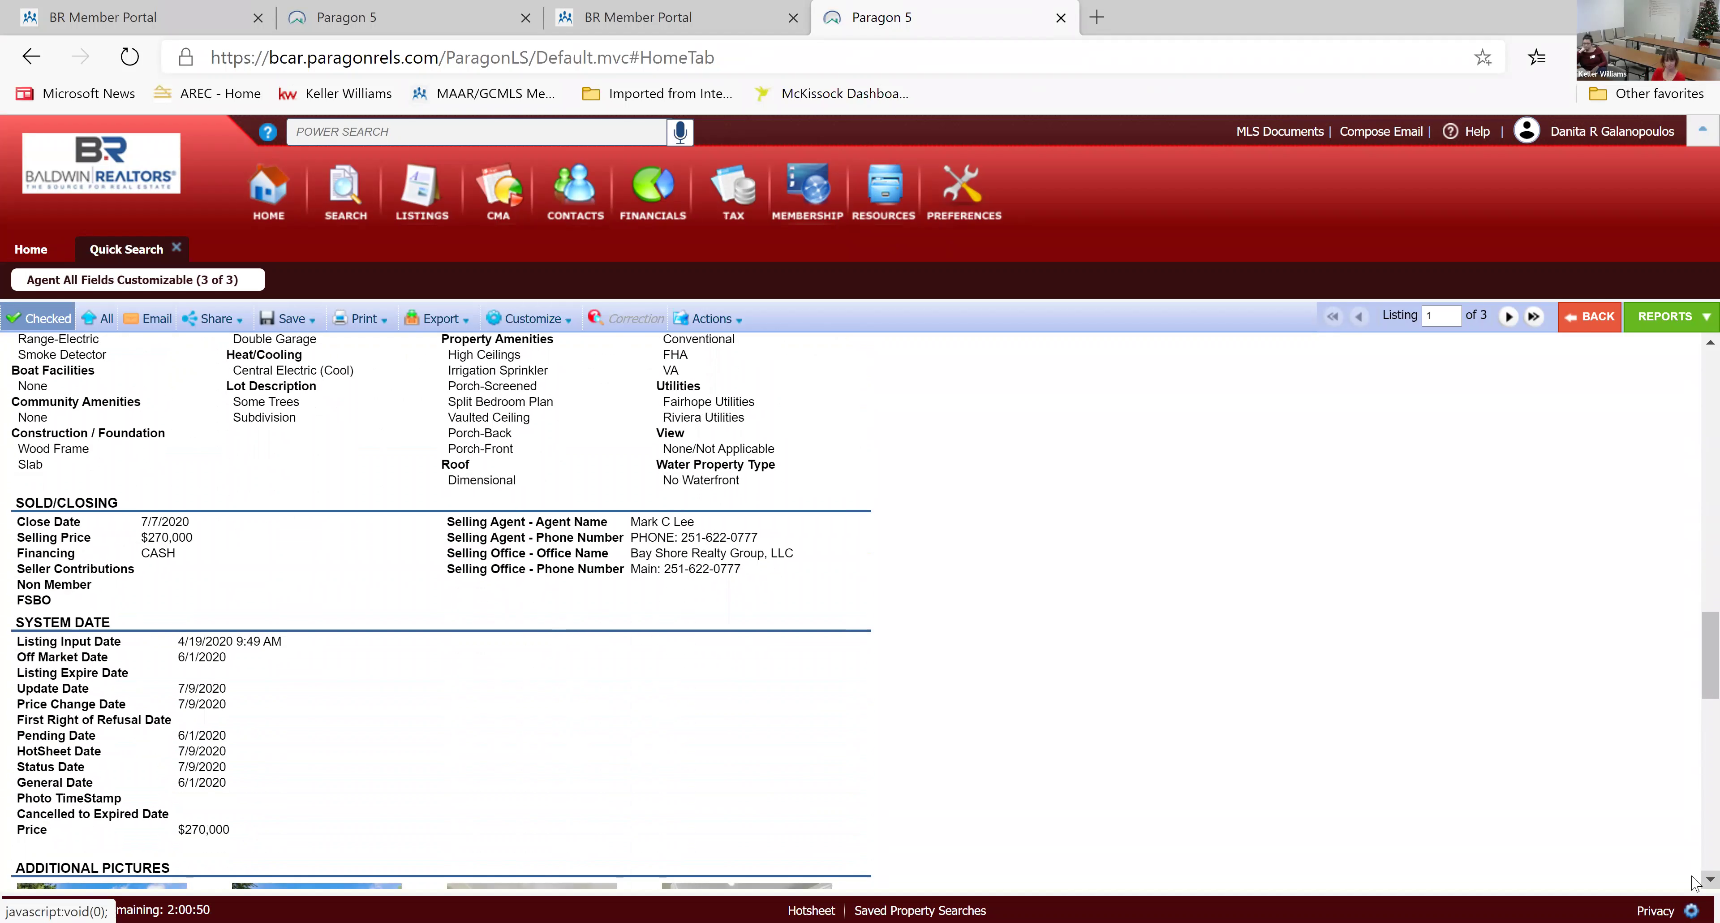
pyautogui.scroll(-6, 1694, 883)
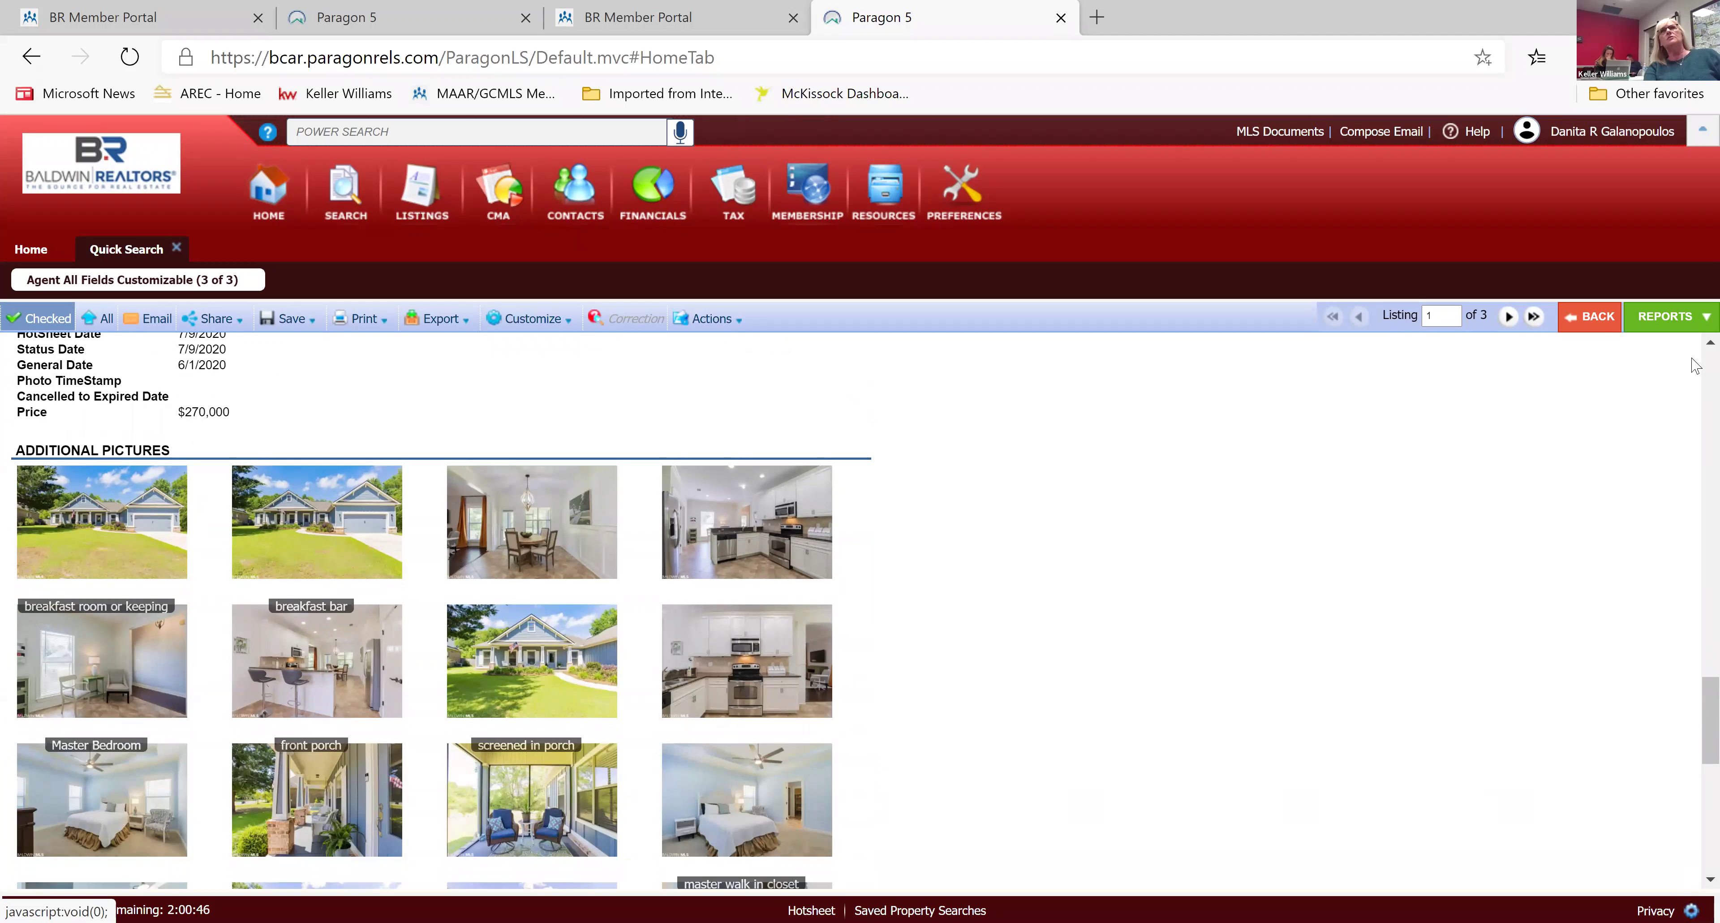
pyautogui.scroll(6, 1695, 351)
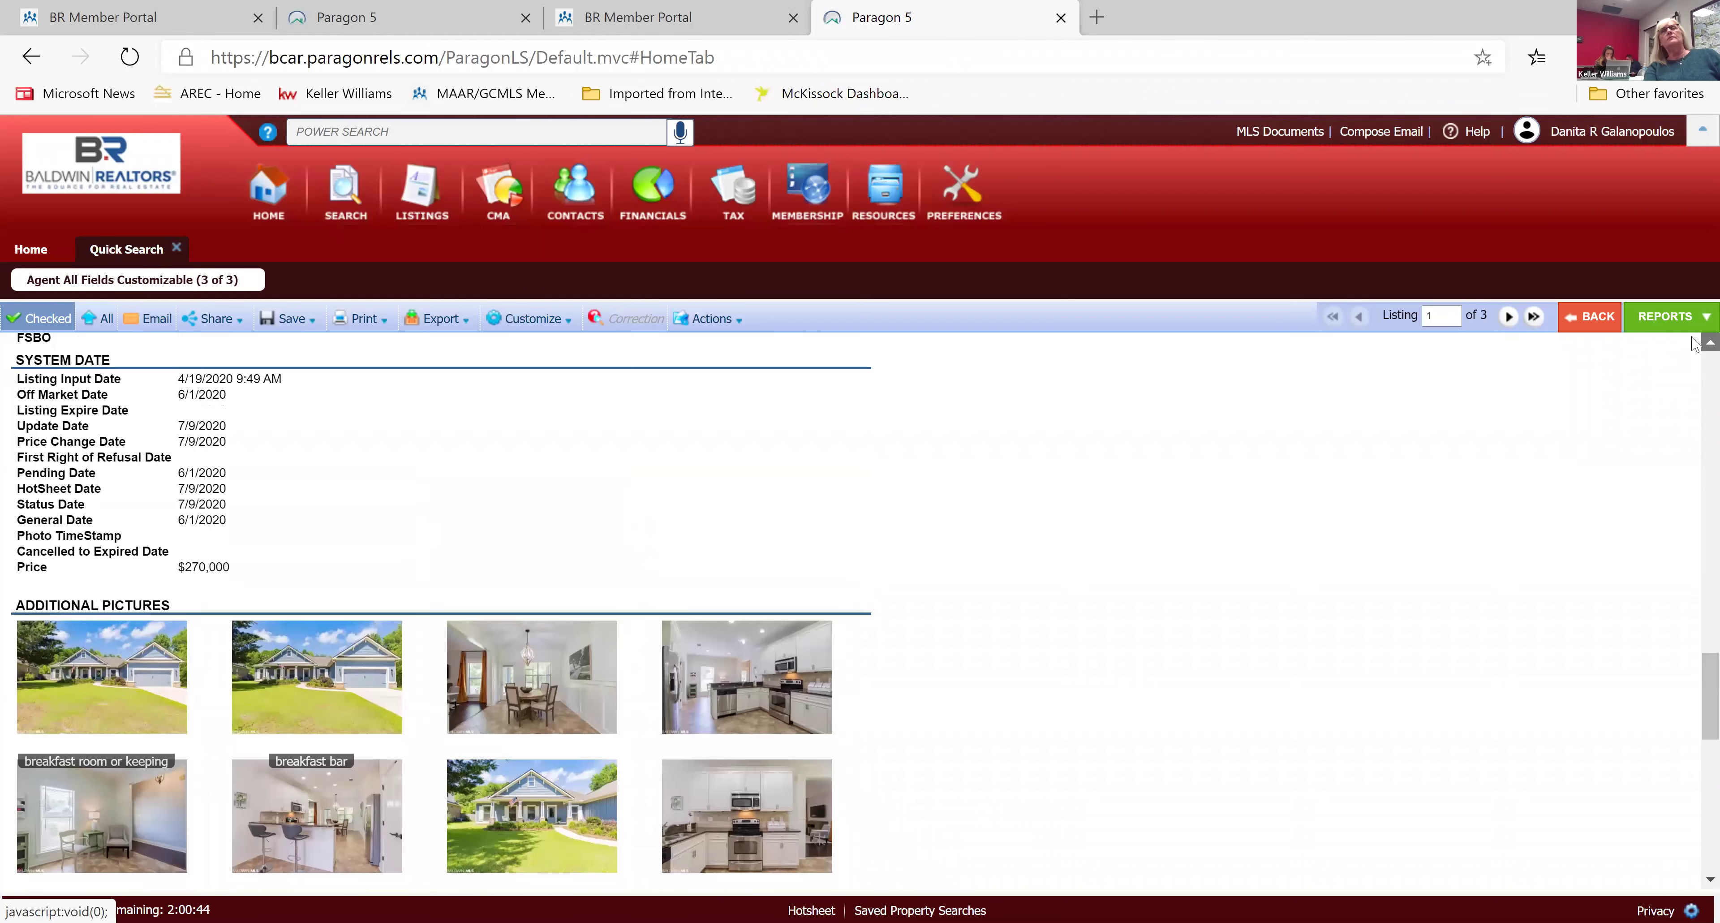
pyautogui.scroll(10, 1694, 342)
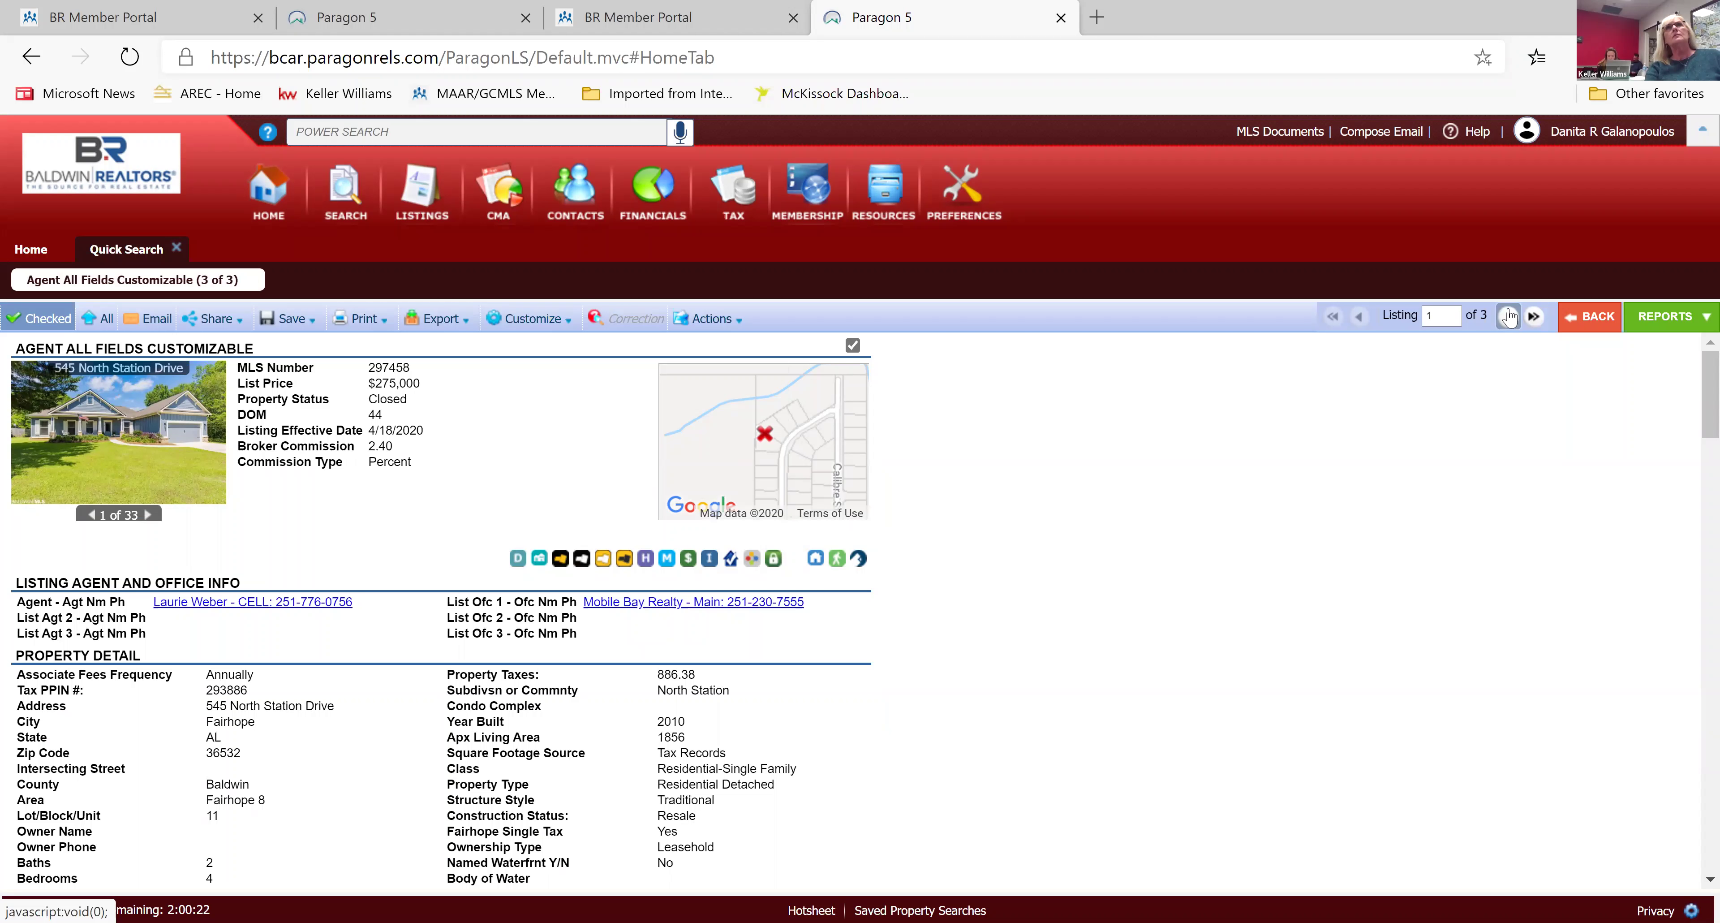
pyautogui.click(1509, 316)
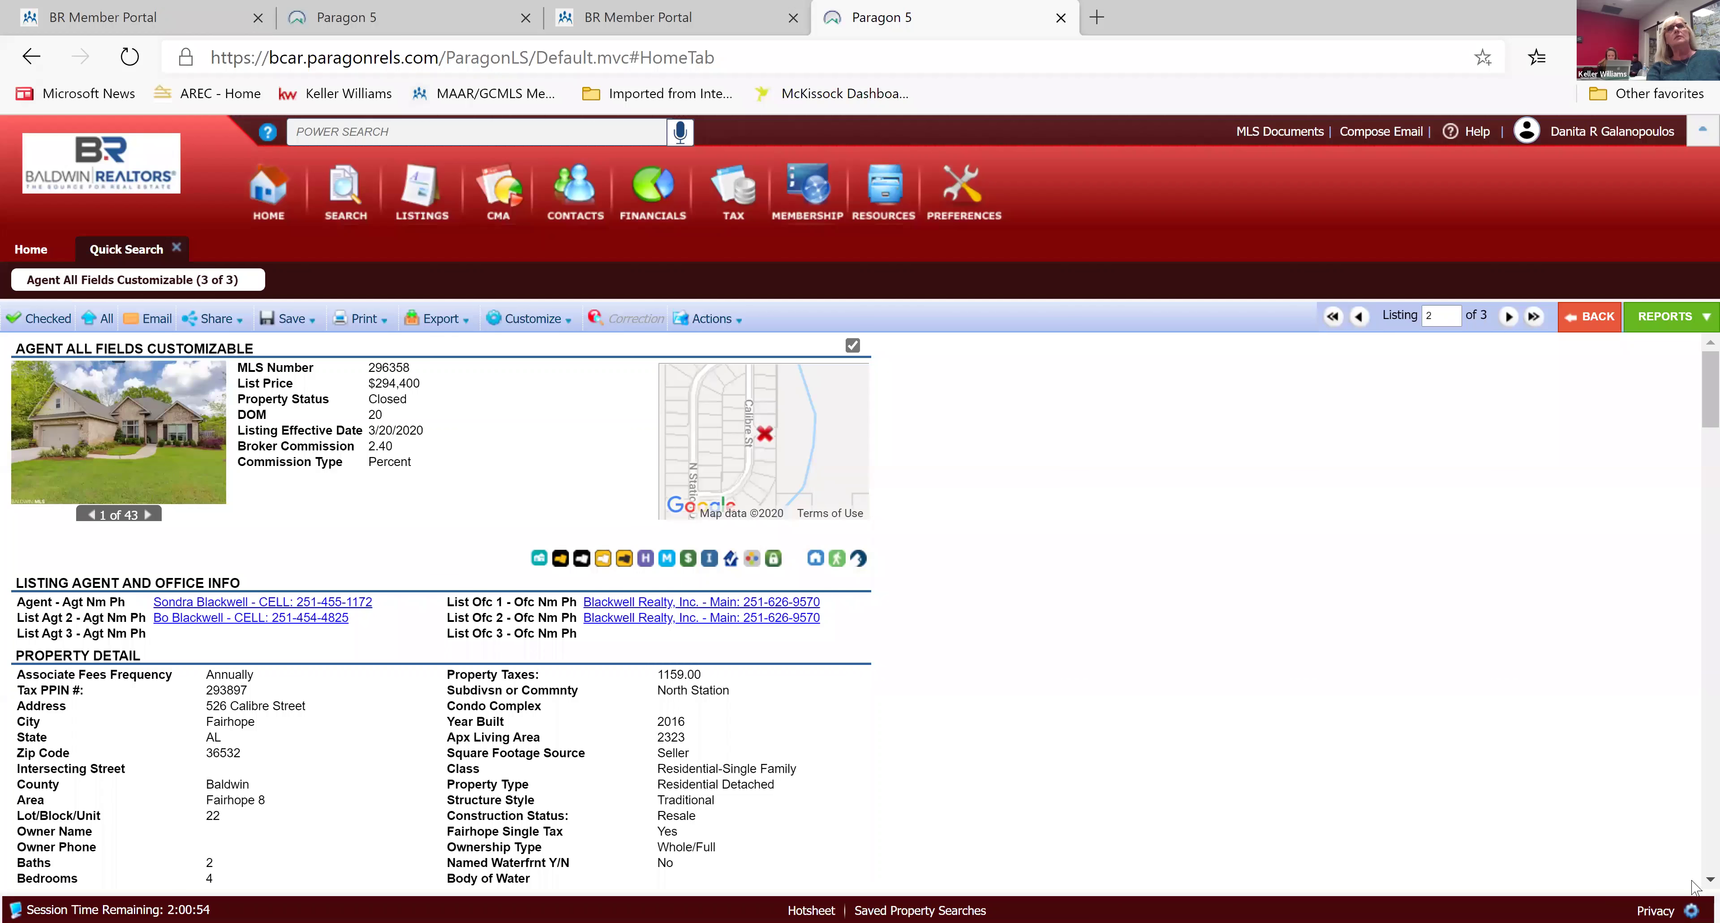
pyautogui.scroll(-6, 1693, 885)
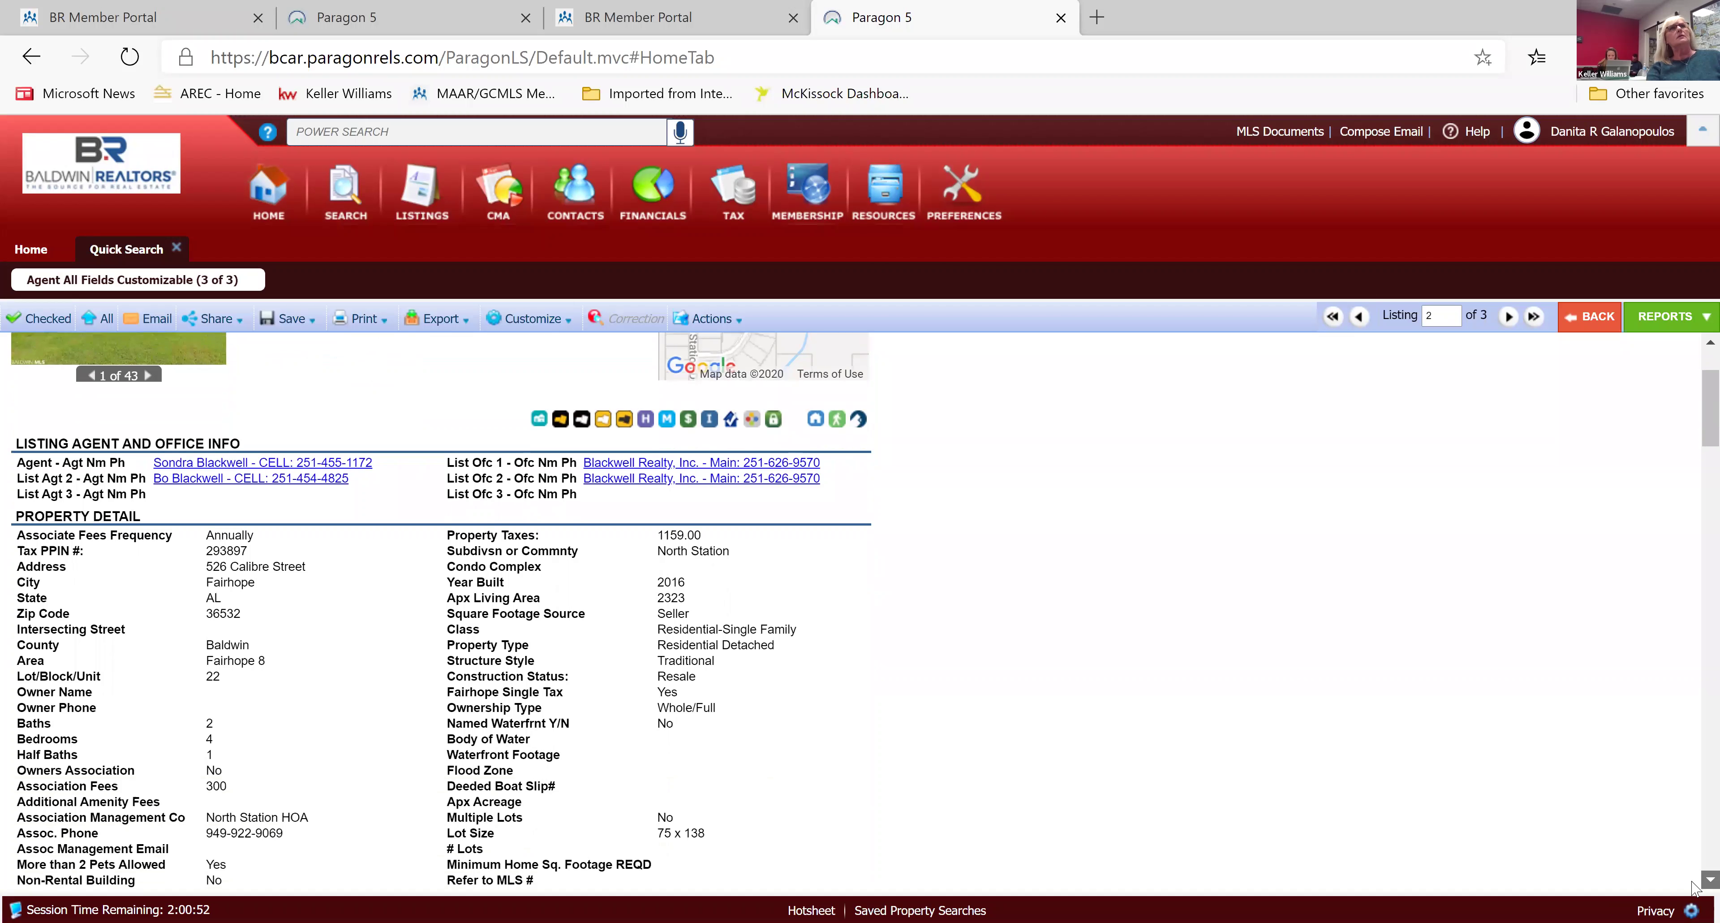
pyautogui.scroll(-14, 1693, 886)
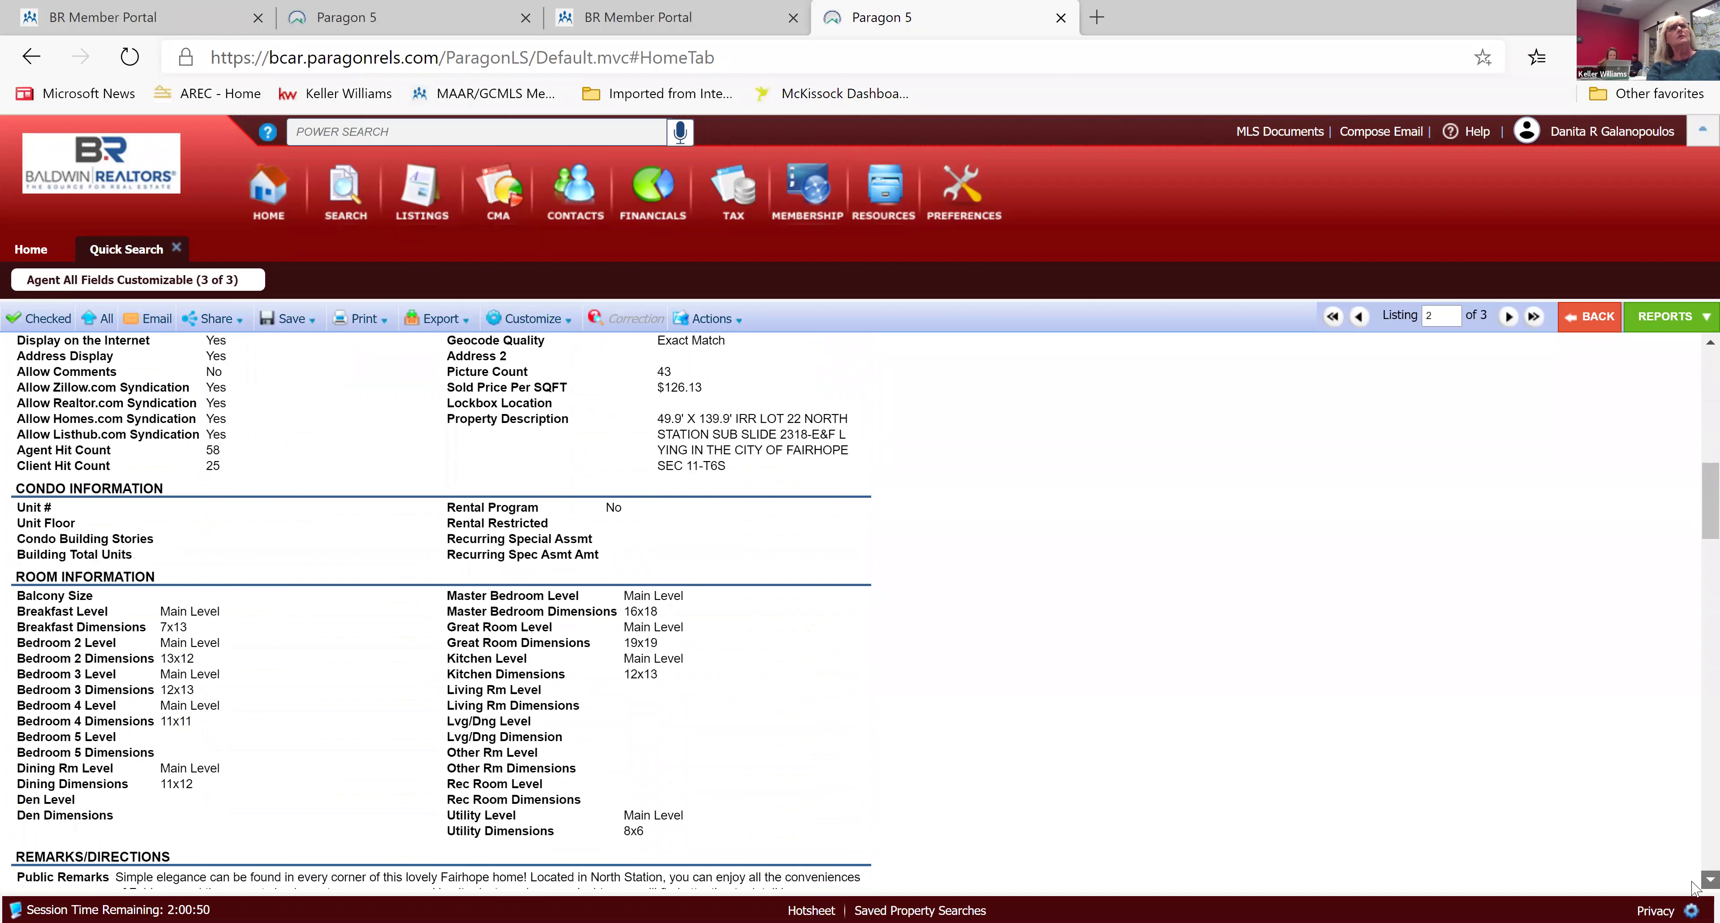
pyautogui.scroll(-15, 1694, 886)
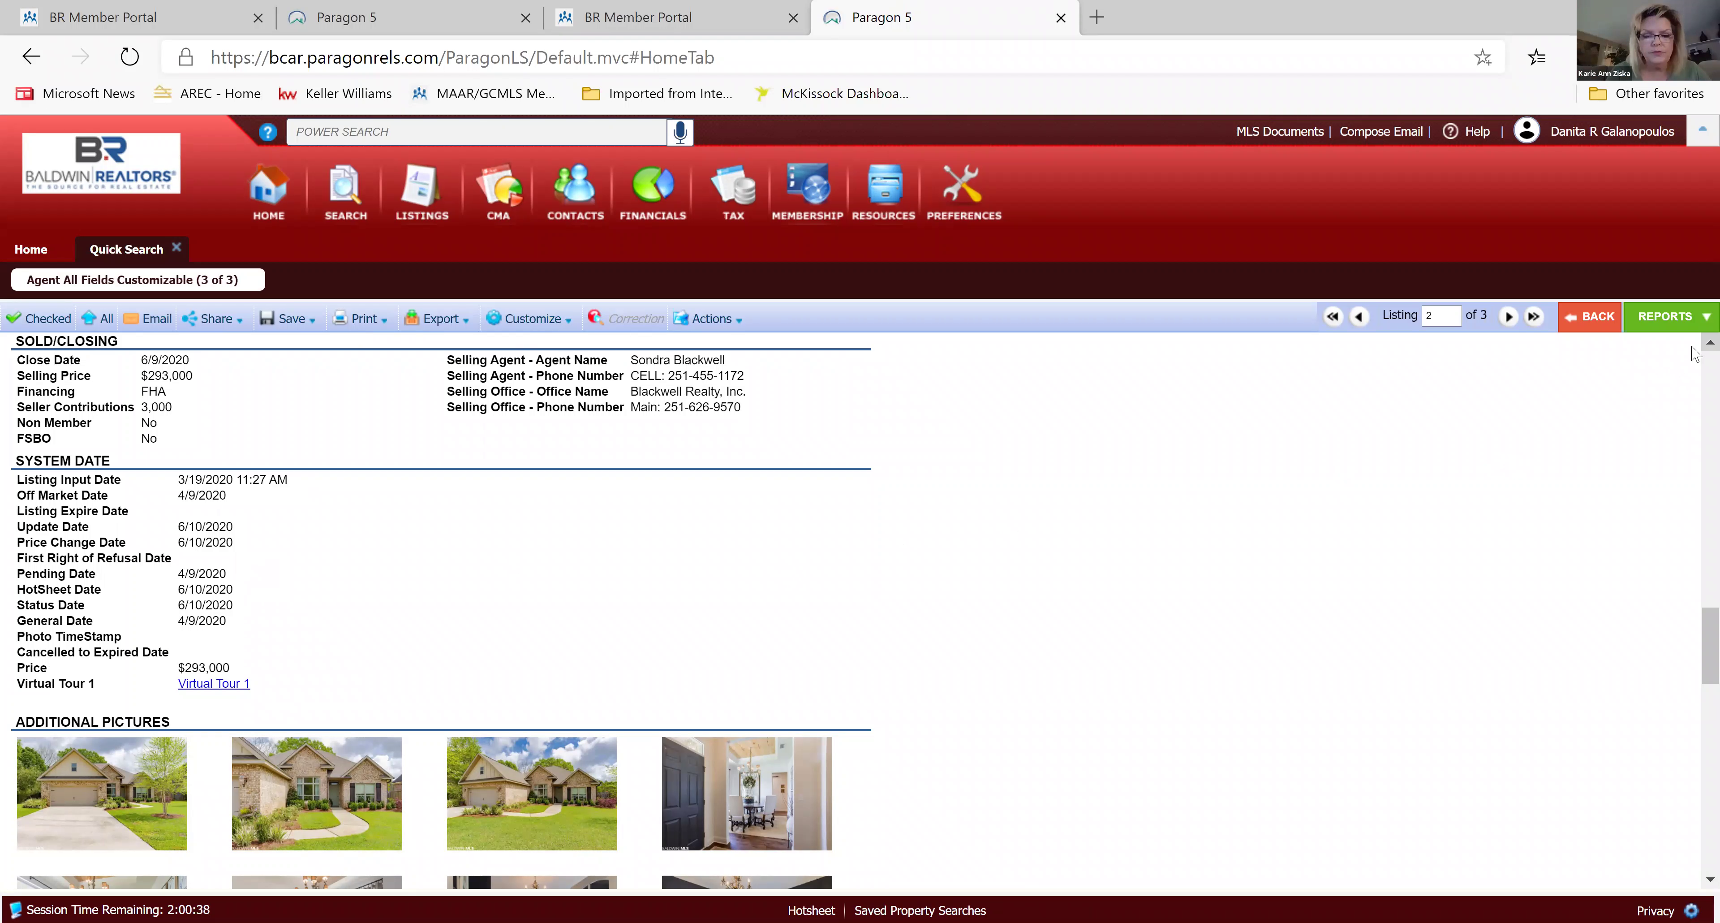
pyautogui.scroll(4, 1695, 354)
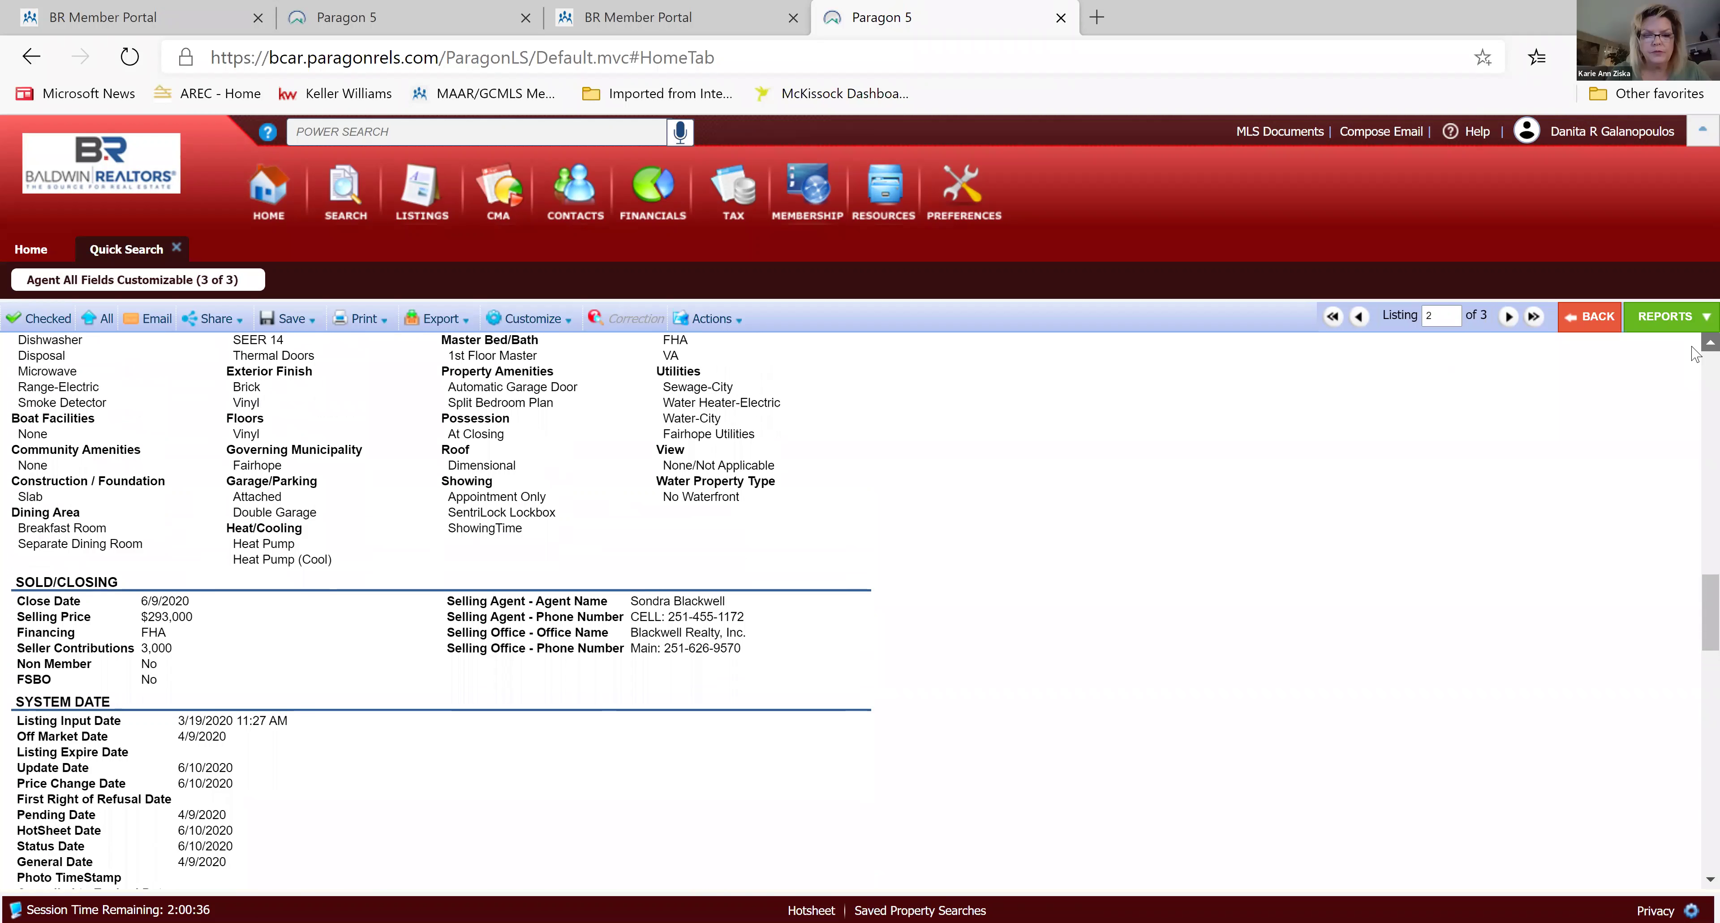
pyautogui.scroll(20, 1695, 354)
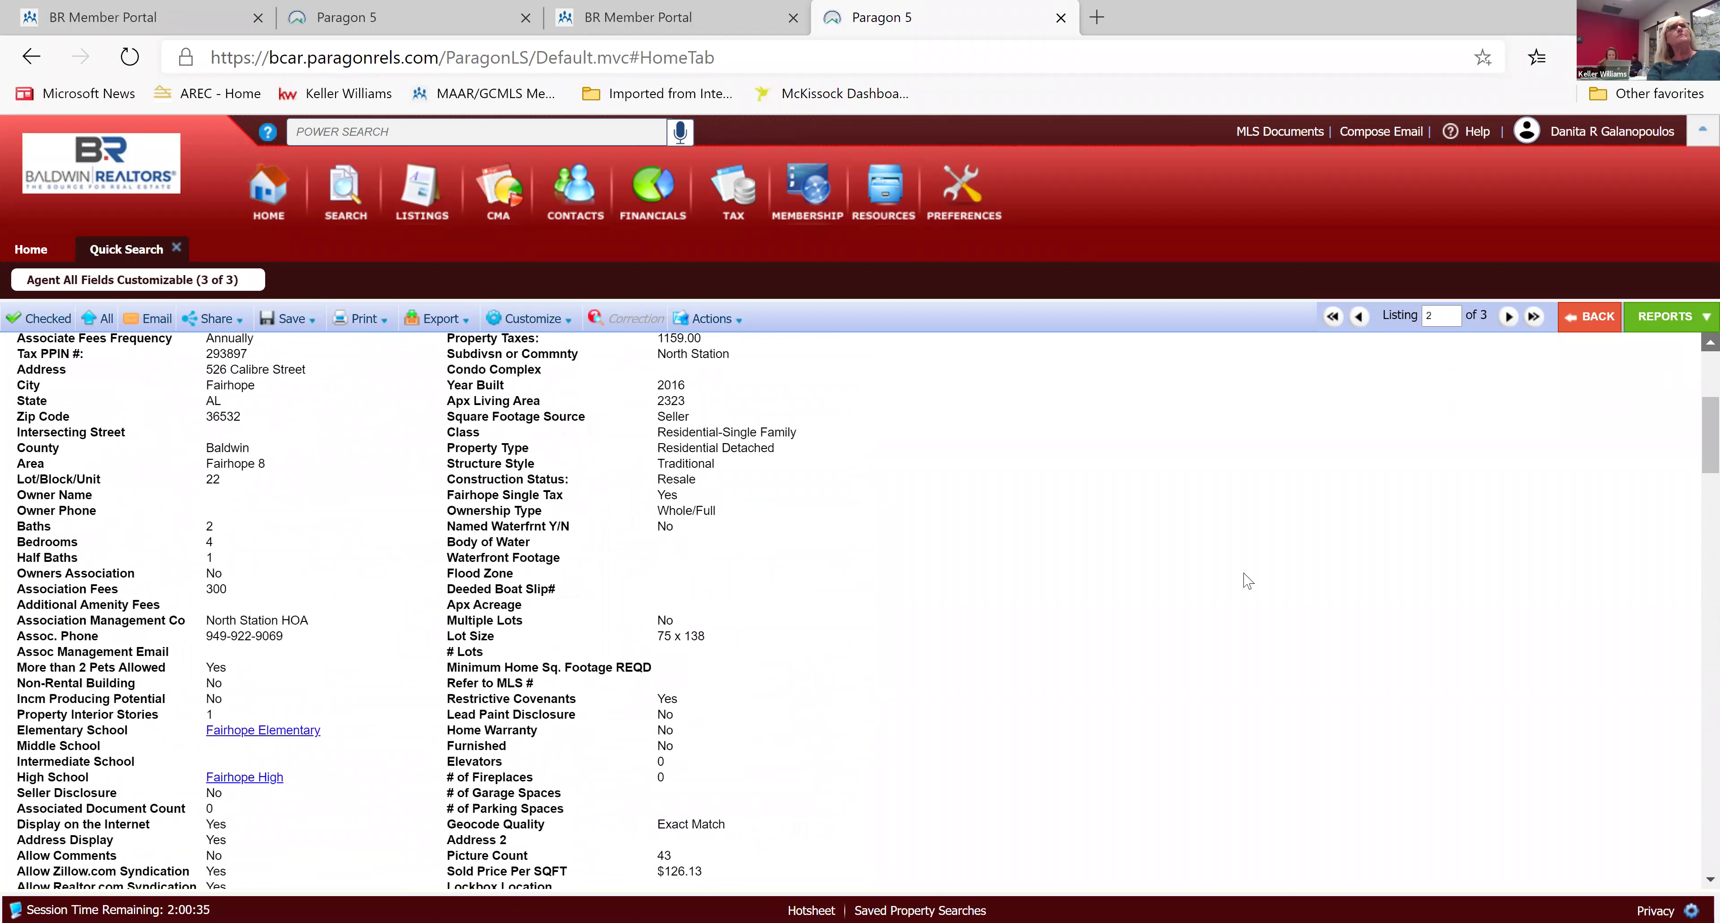
pyautogui.scroll(5, 1246, 580)
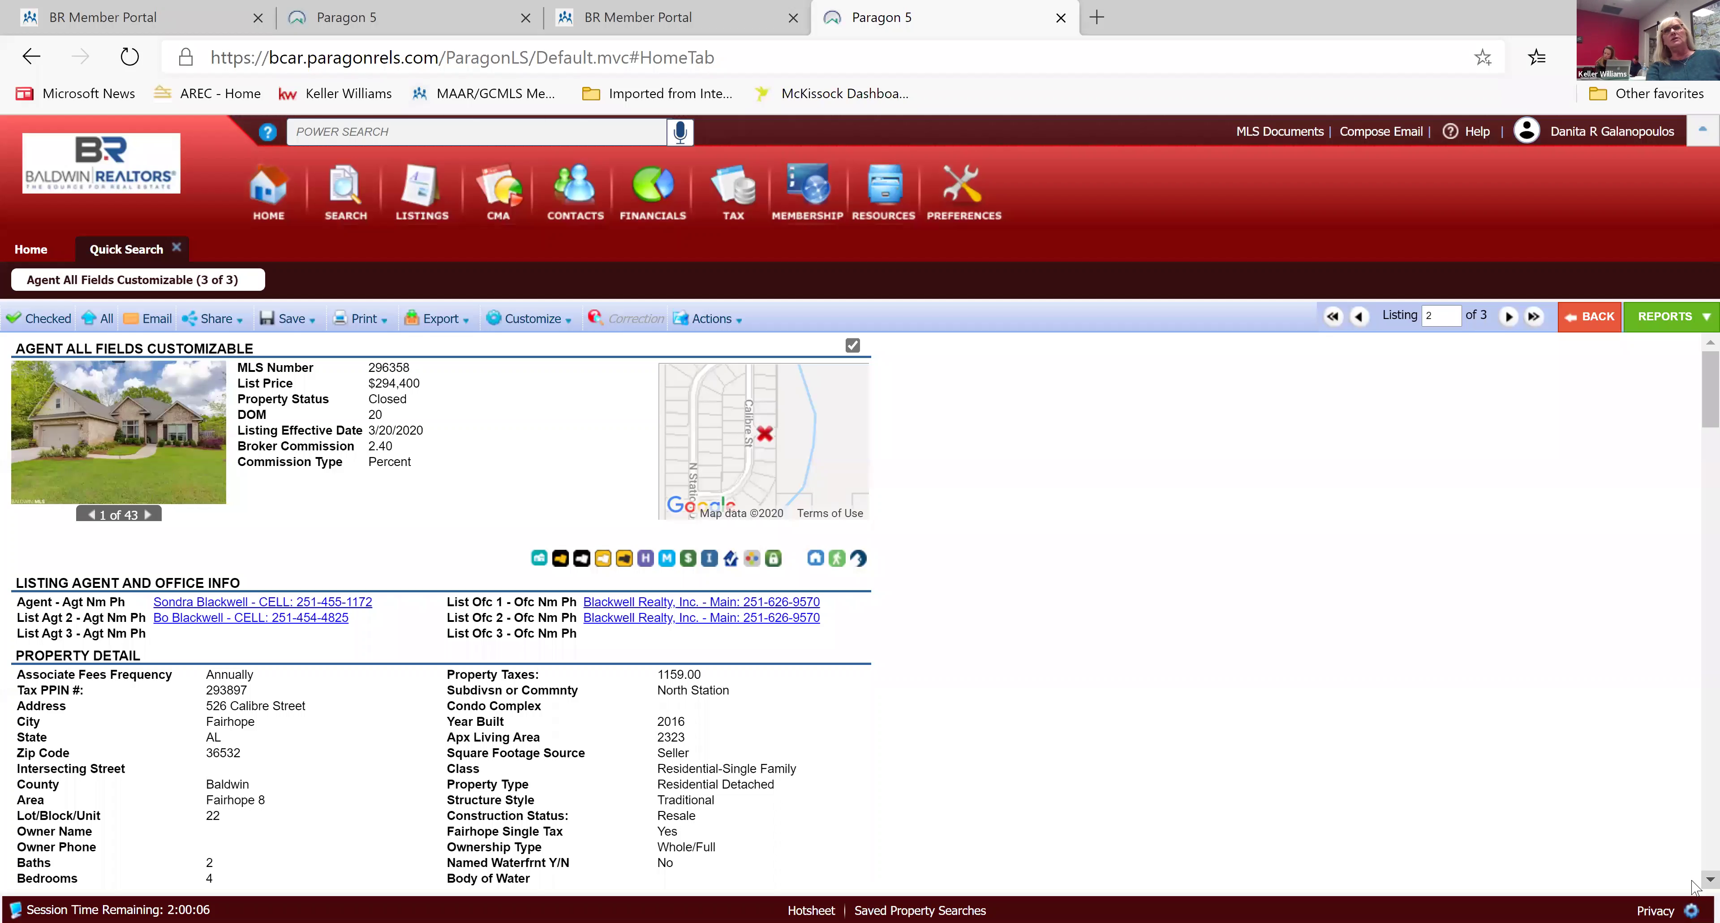
pyautogui.scroll(-8, 1694, 888)
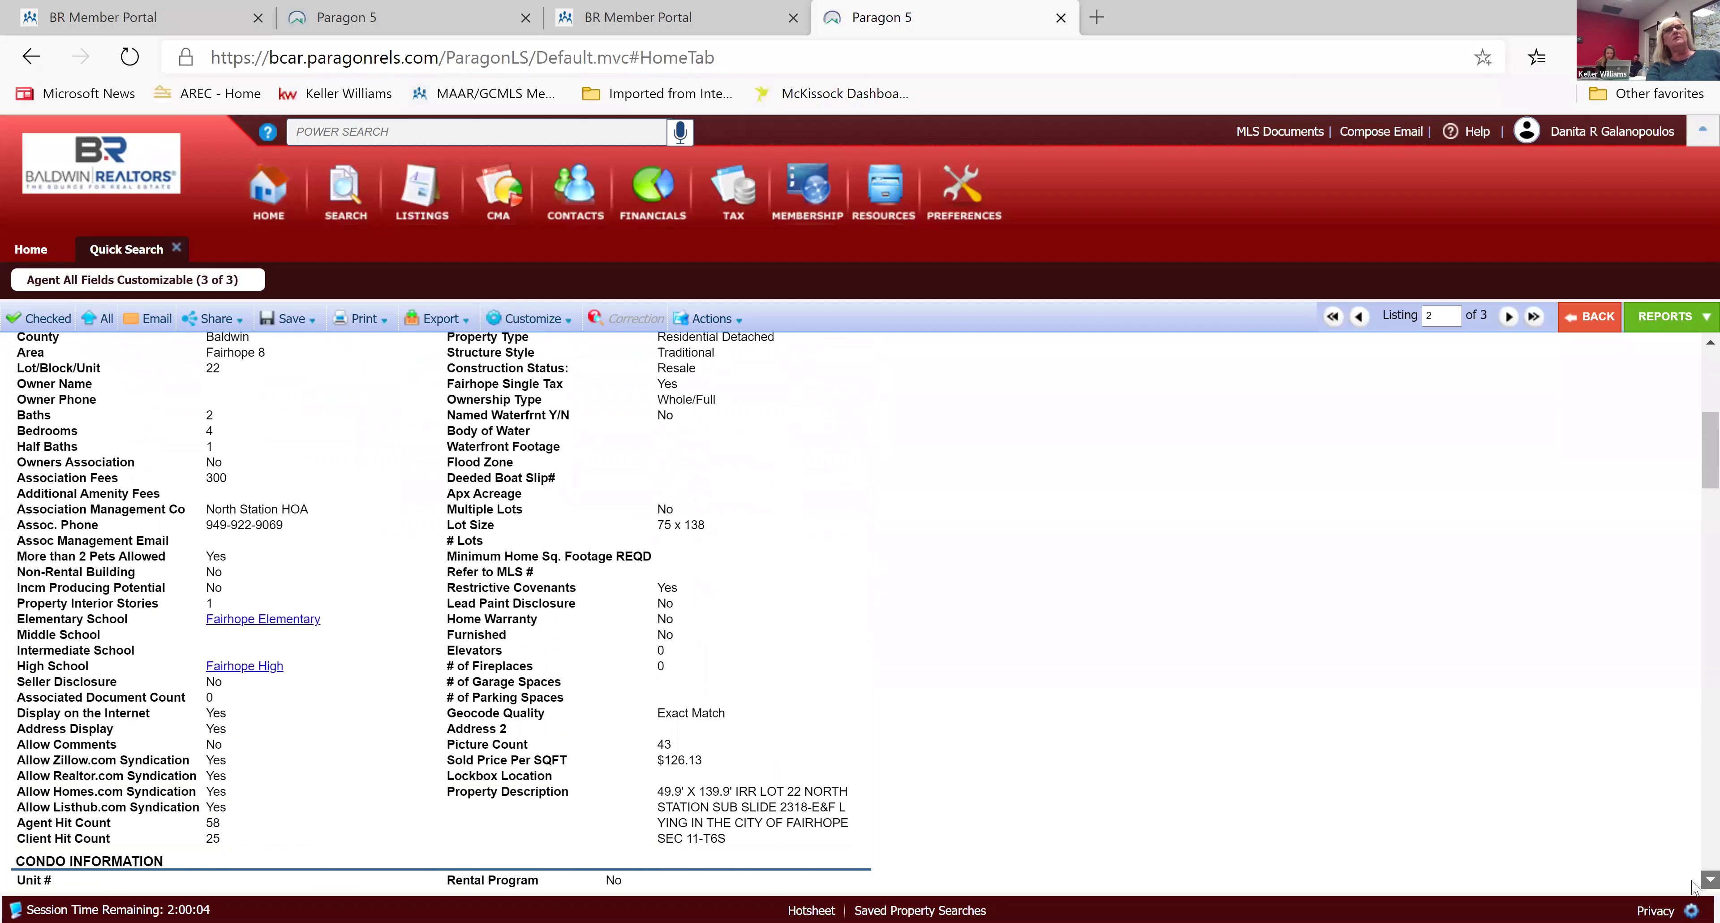
pyautogui.scroll(-6, 1694, 888)
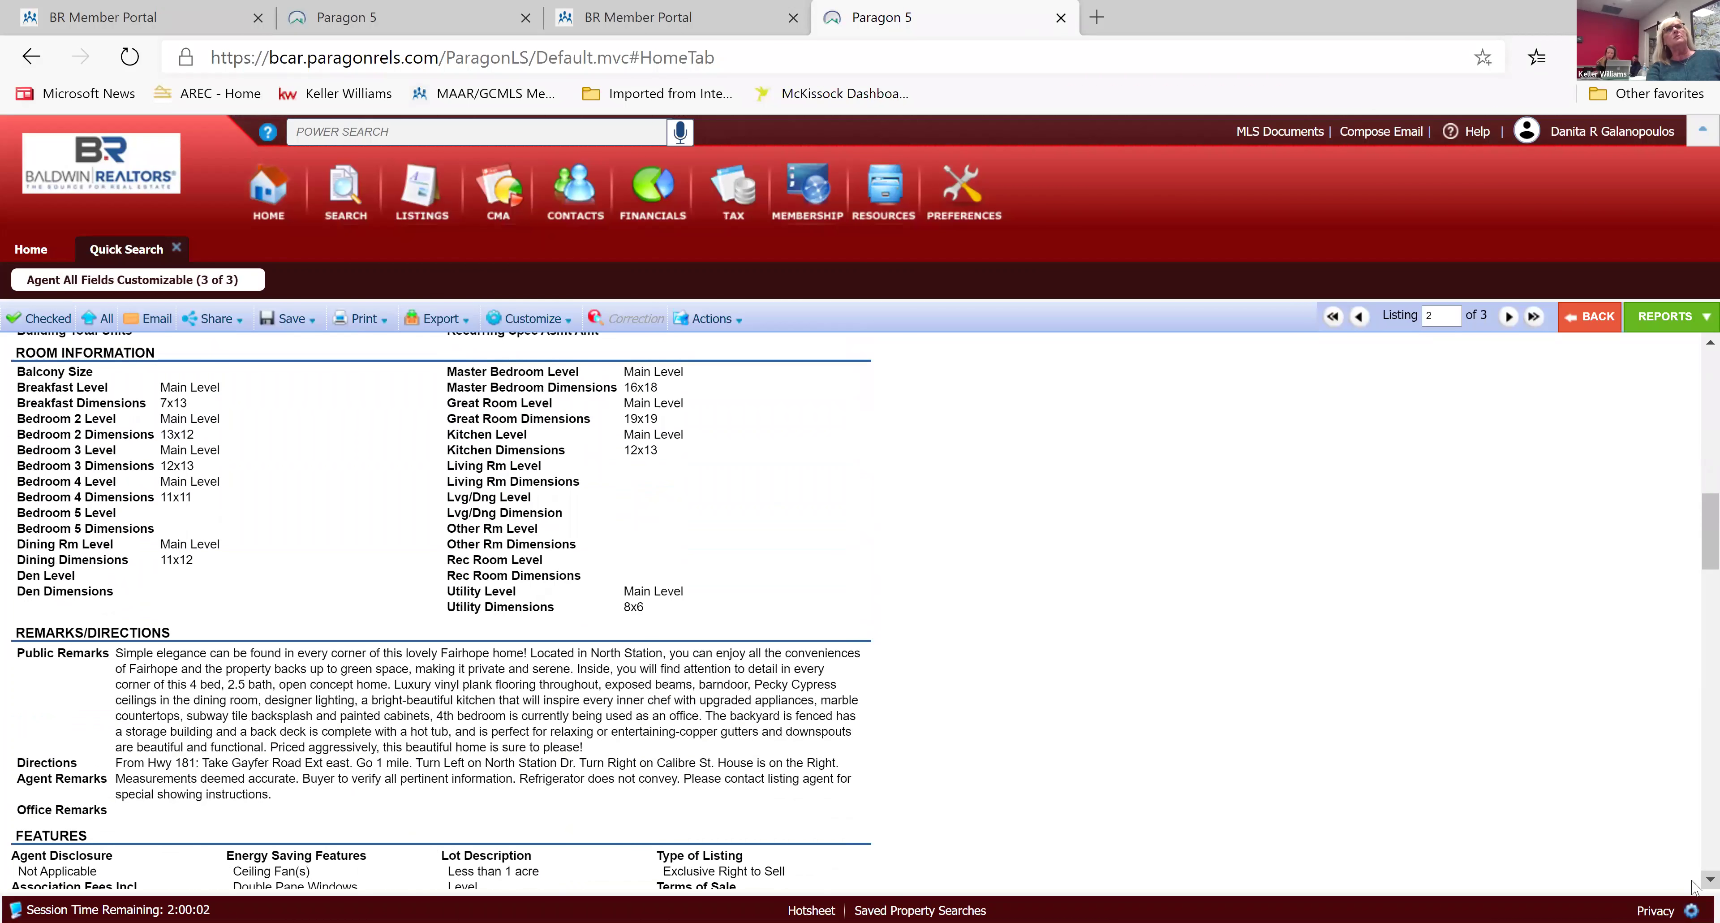
pyautogui.scroll(-10, 1694, 888)
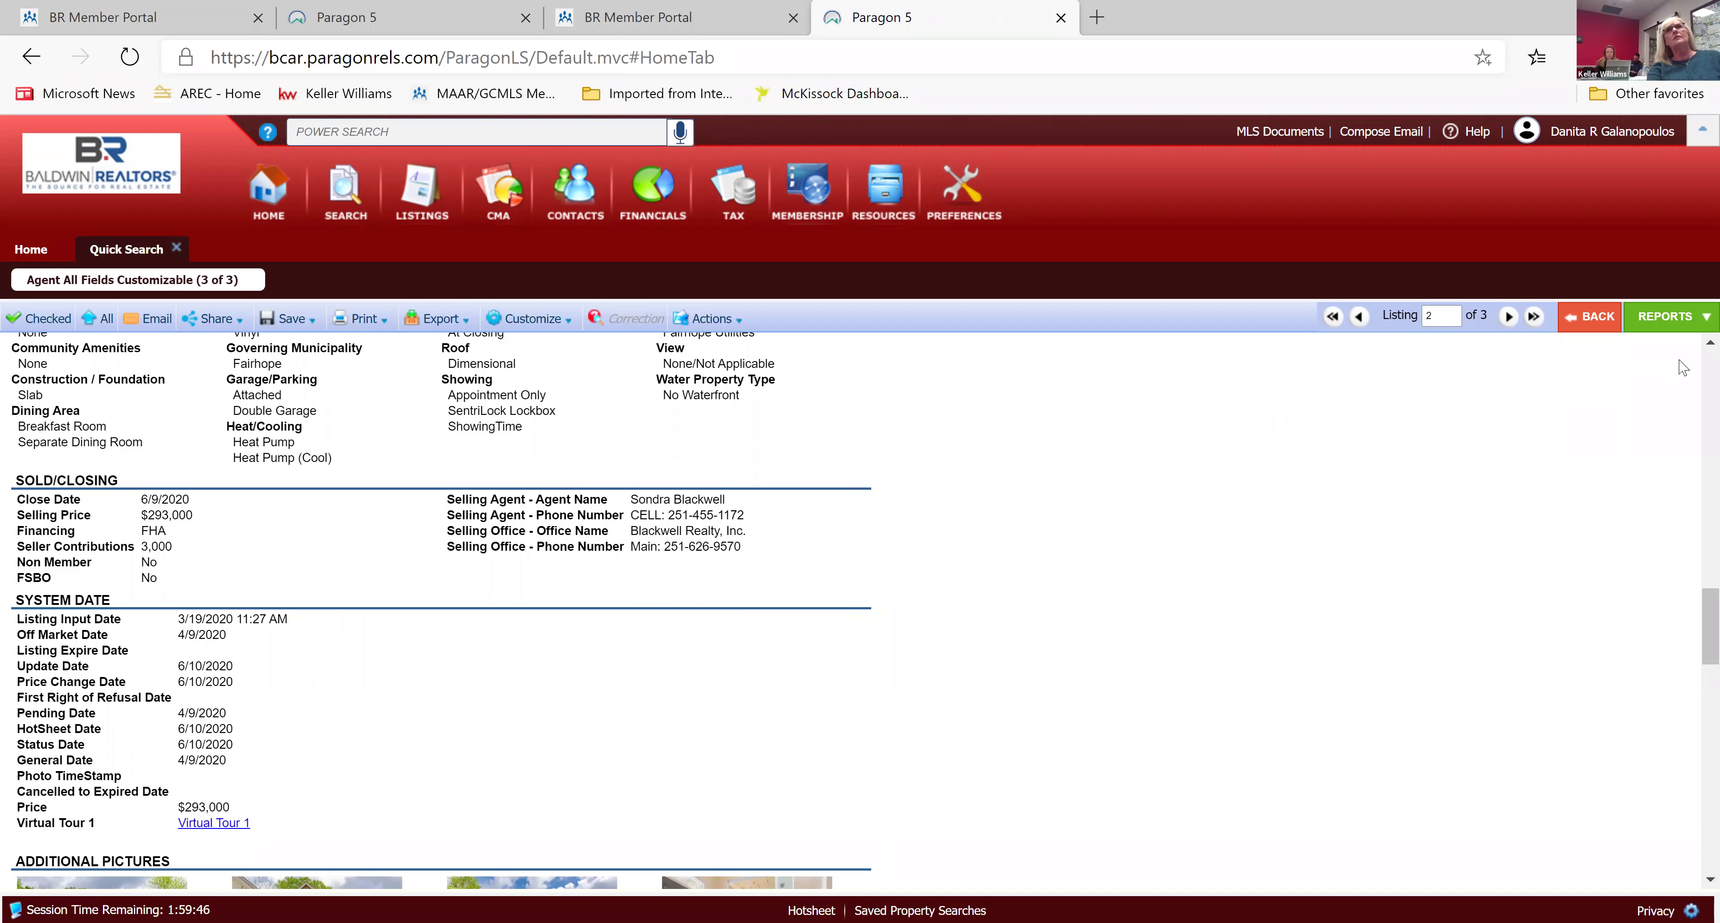
pyautogui.scroll(10, 1694, 351)
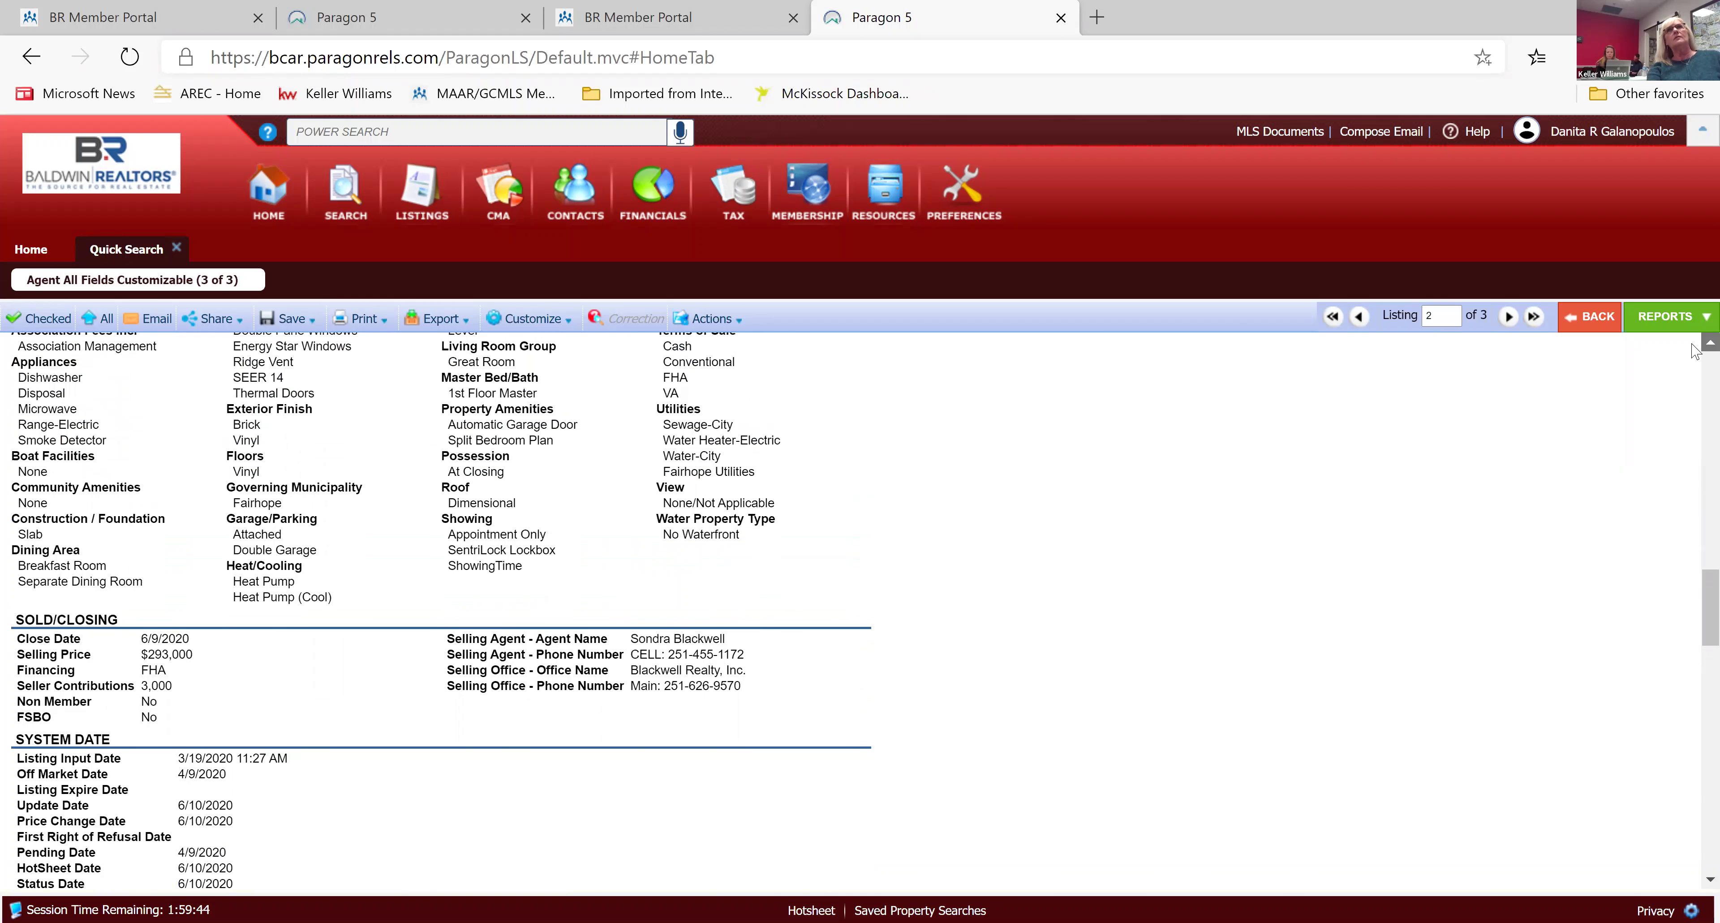
pyautogui.scroll(10, 1694, 351)
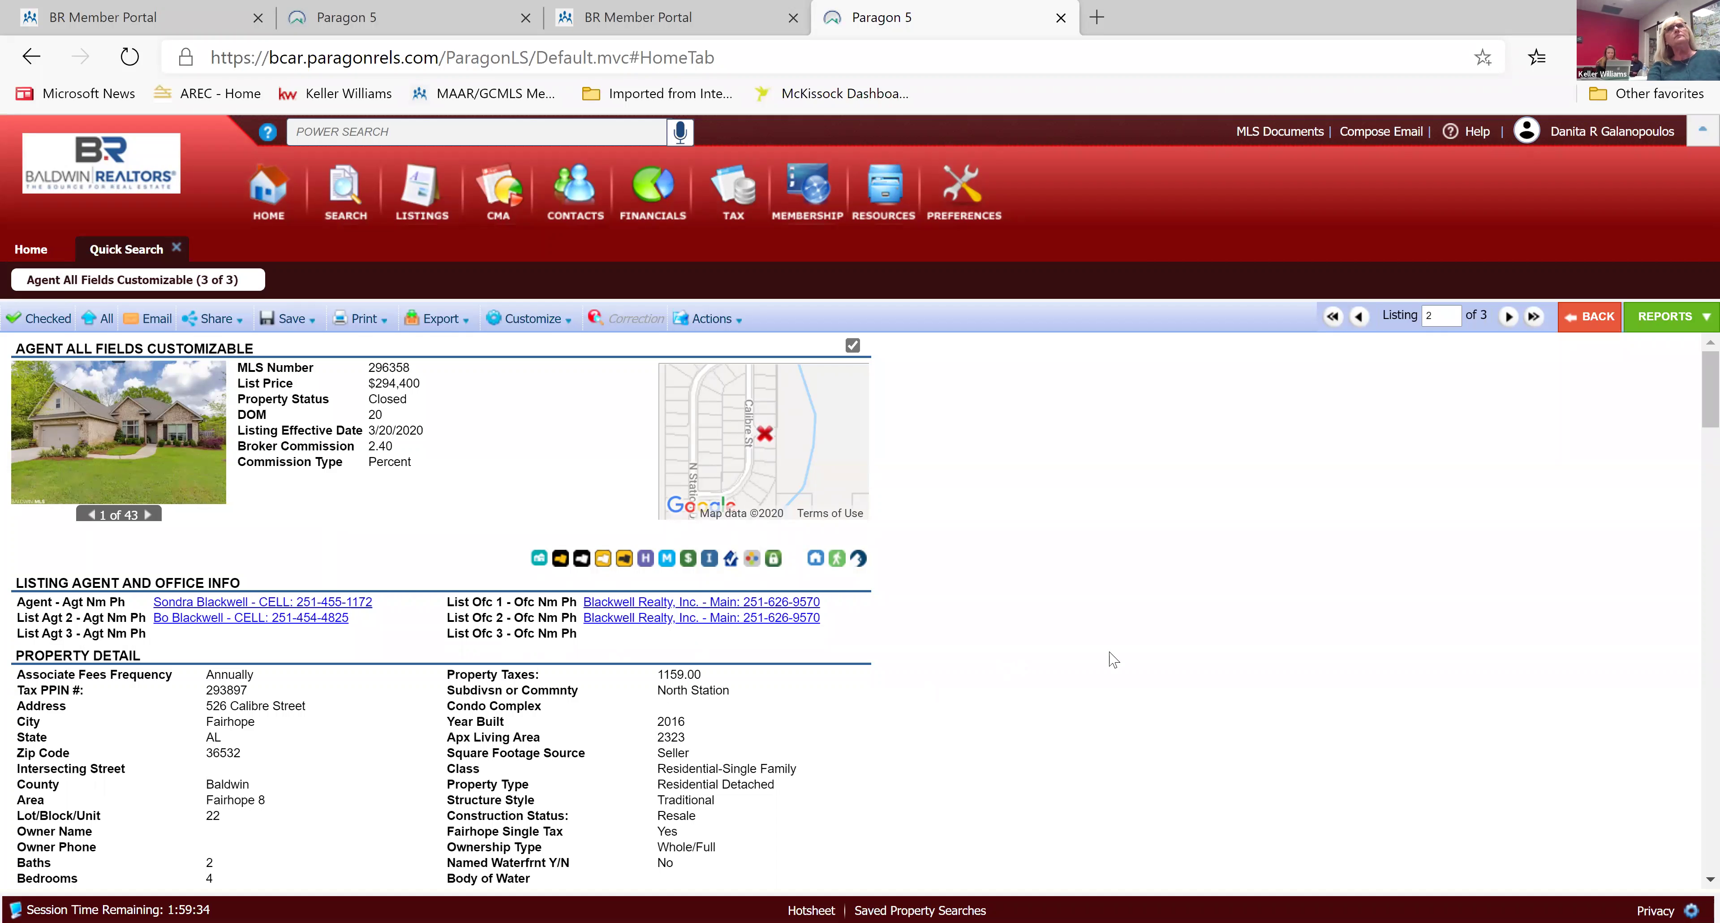
pyautogui.click(1360, 317)
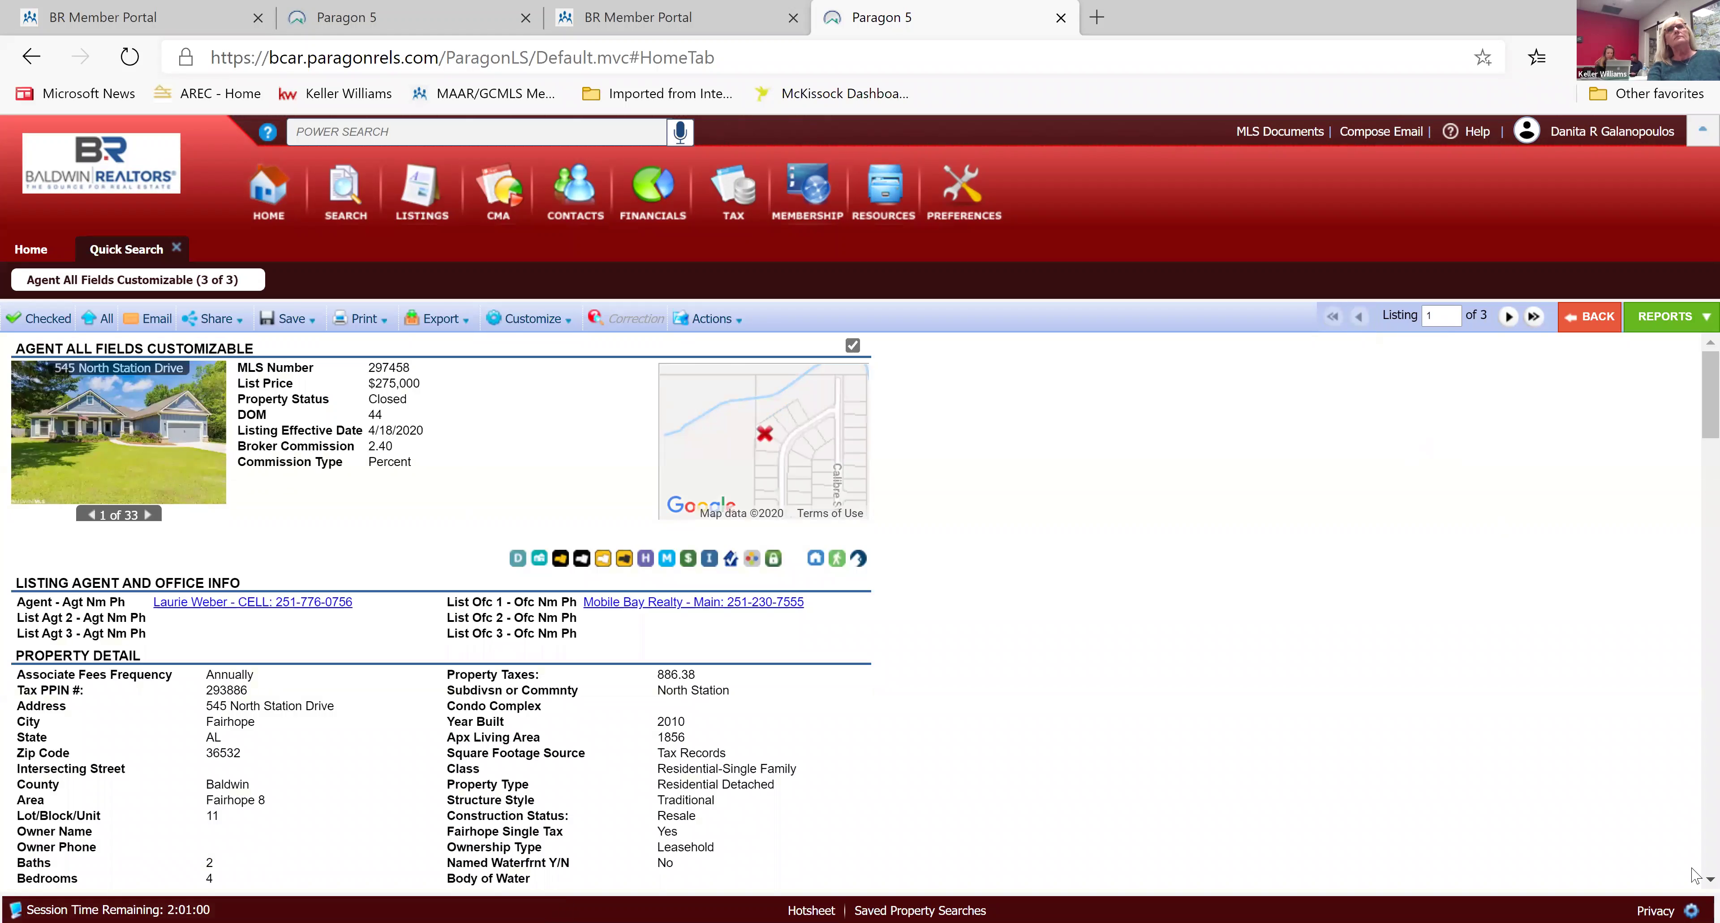
pyautogui.scroll(-1, 1695, 886)
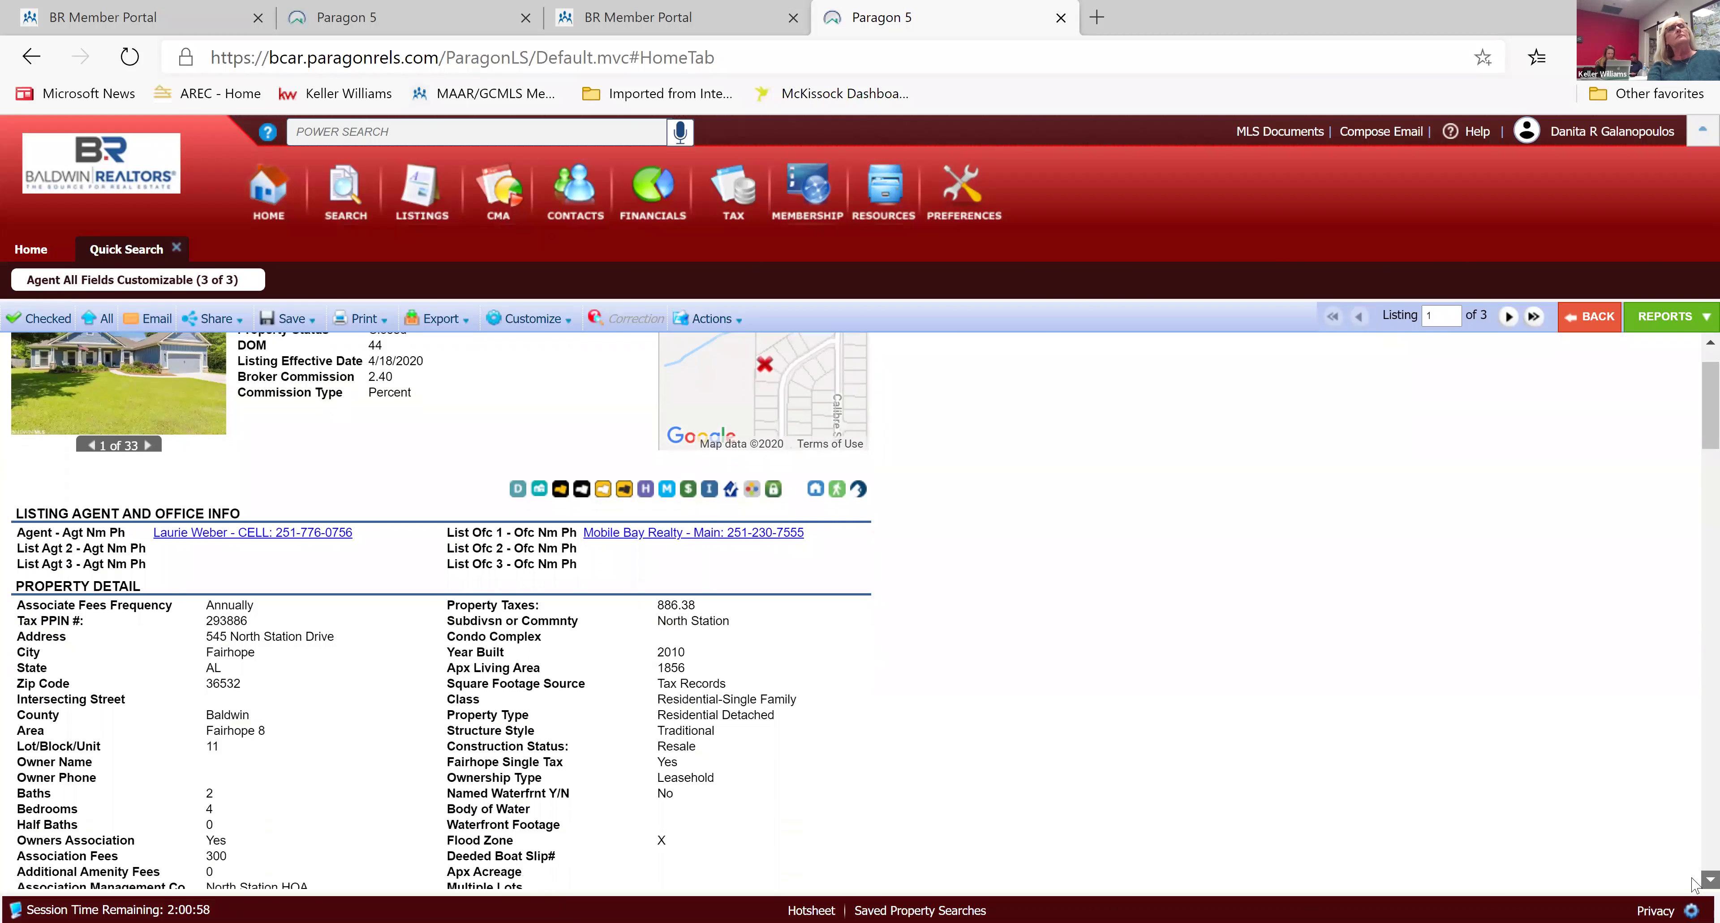
pyautogui.scroll(-7, 1695, 885)
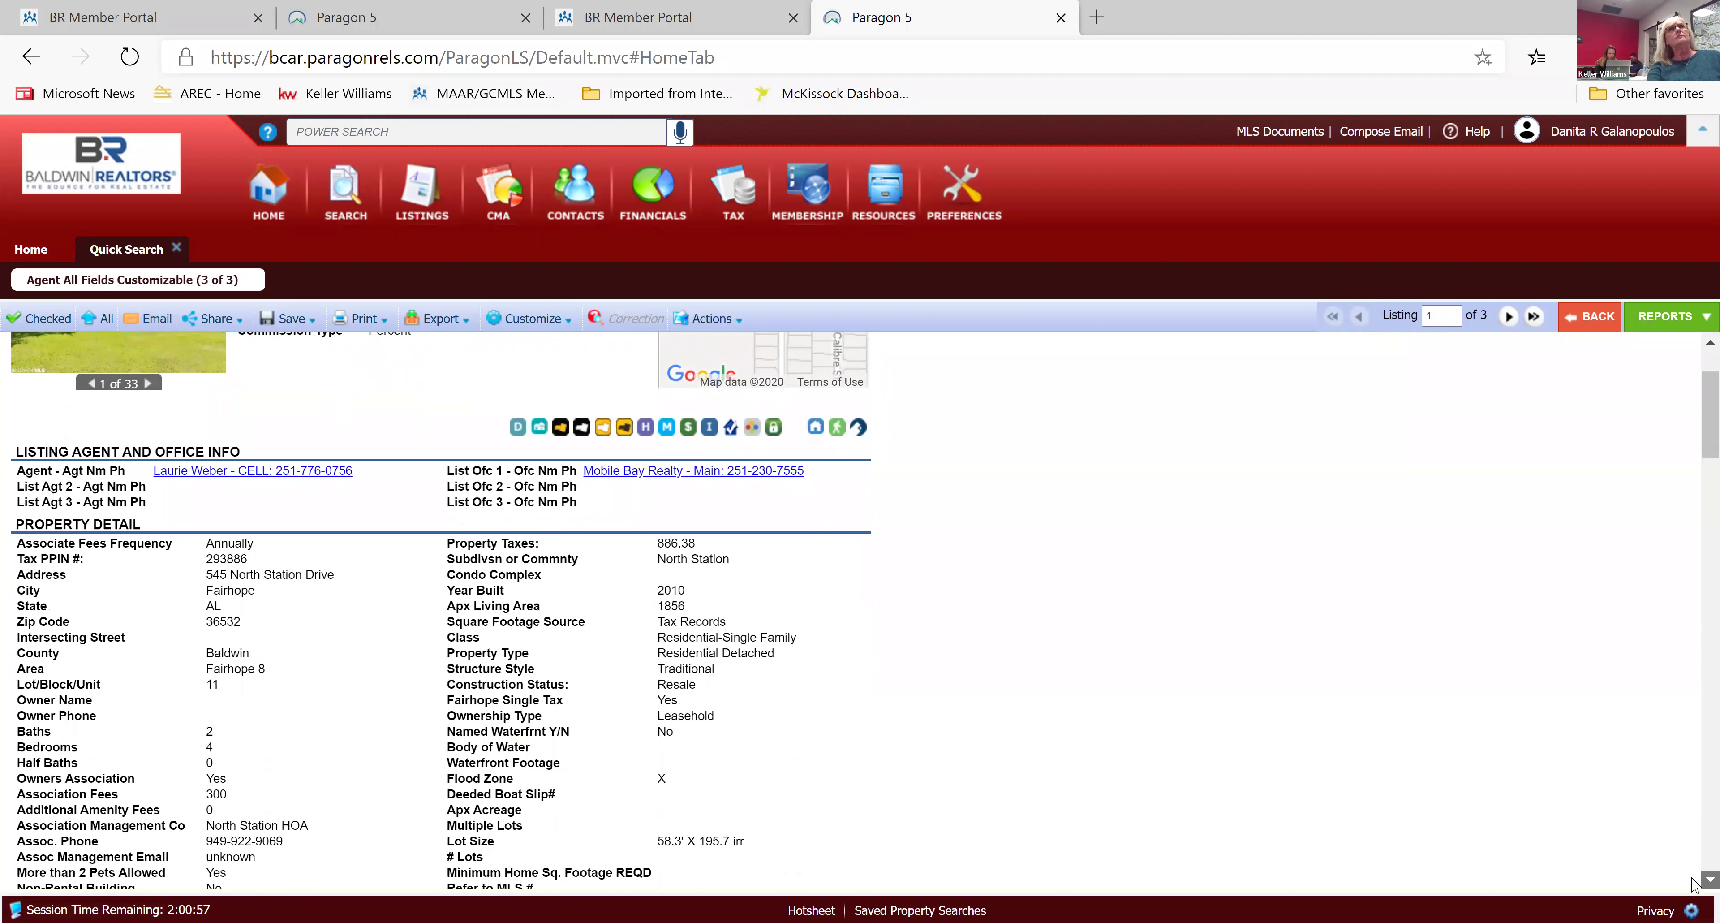
pyautogui.scroll(-15, 1696, 886)
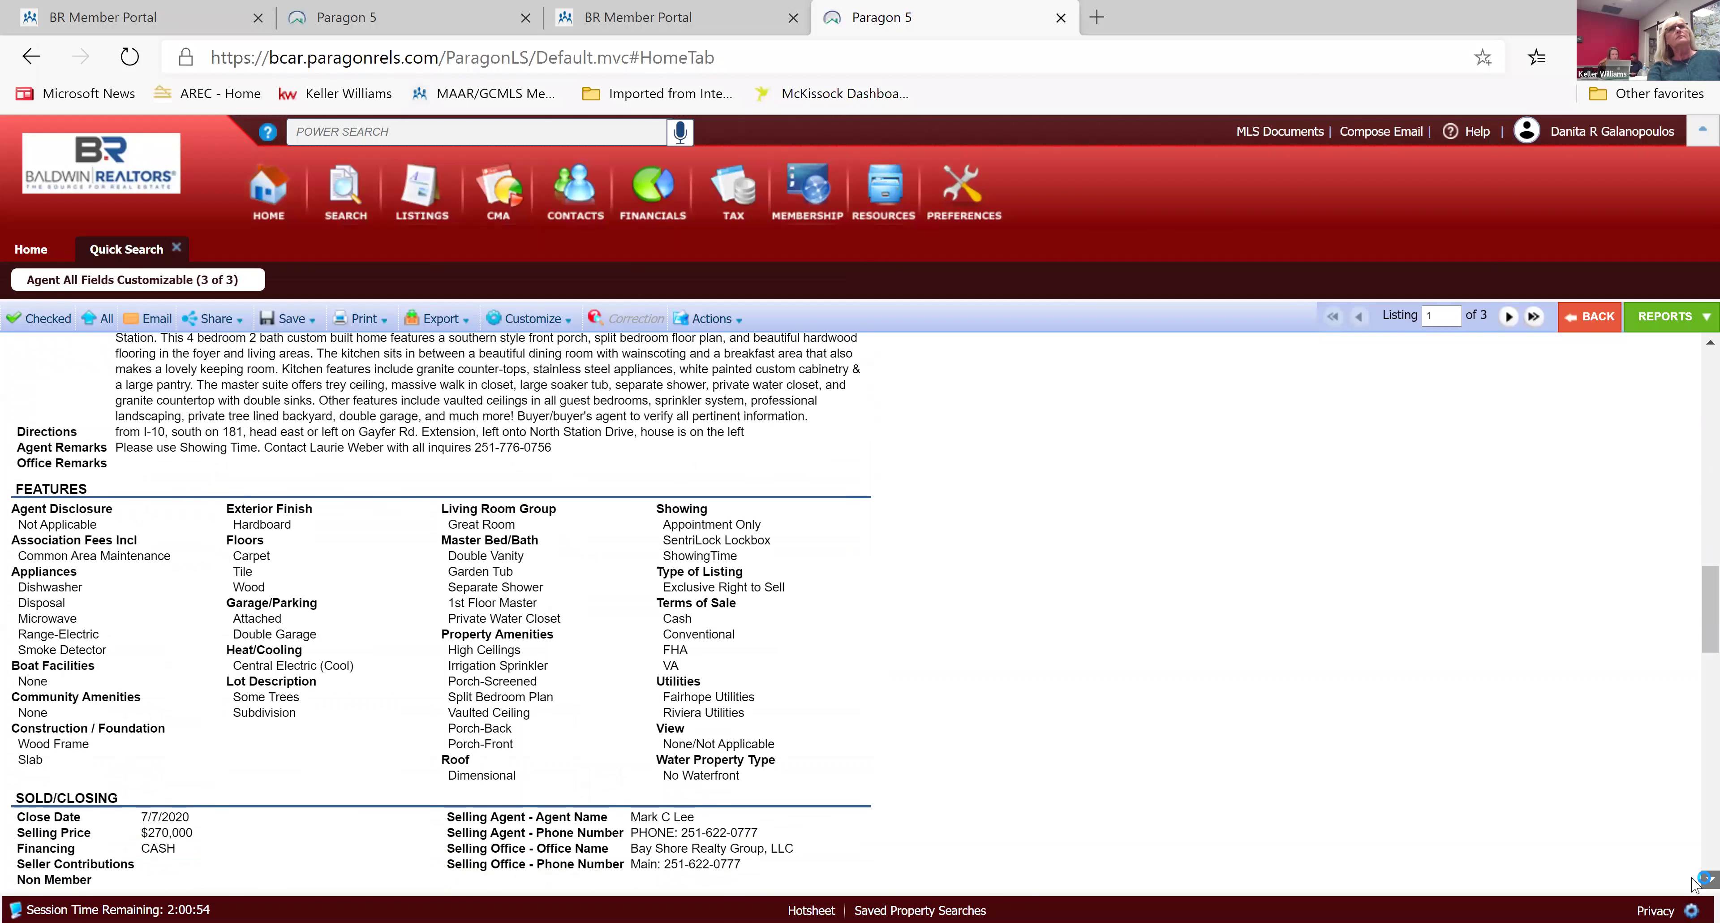
pyautogui.scroll(-3, 1696, 886)
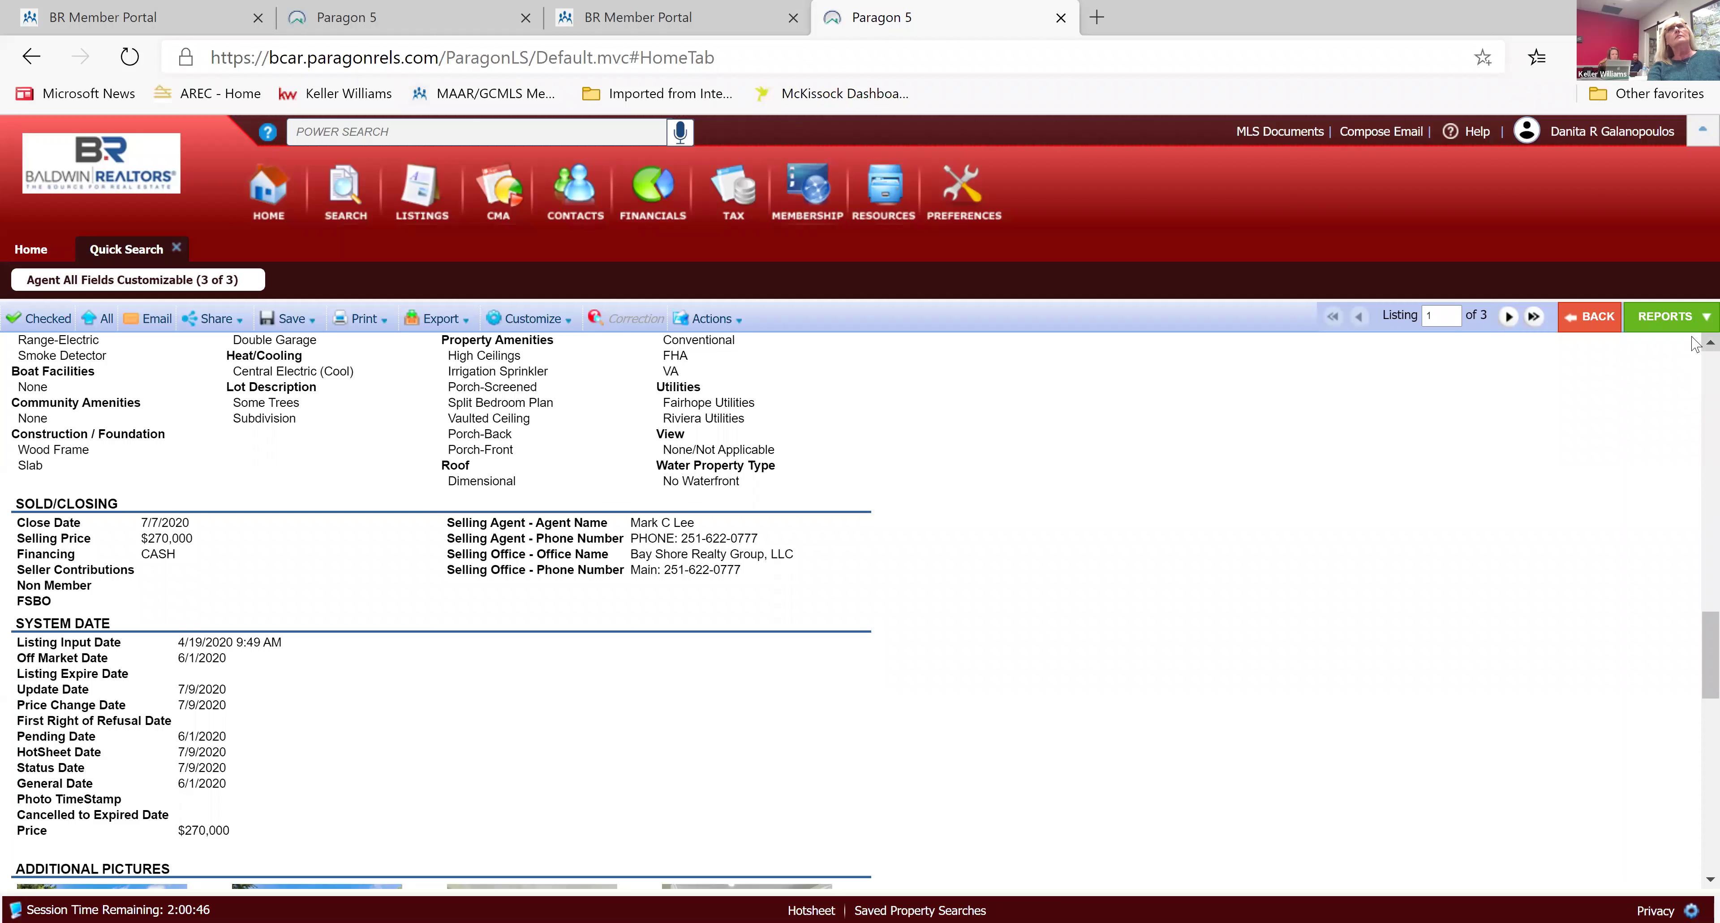
pyautogui.scroll(5, 1693, 339)
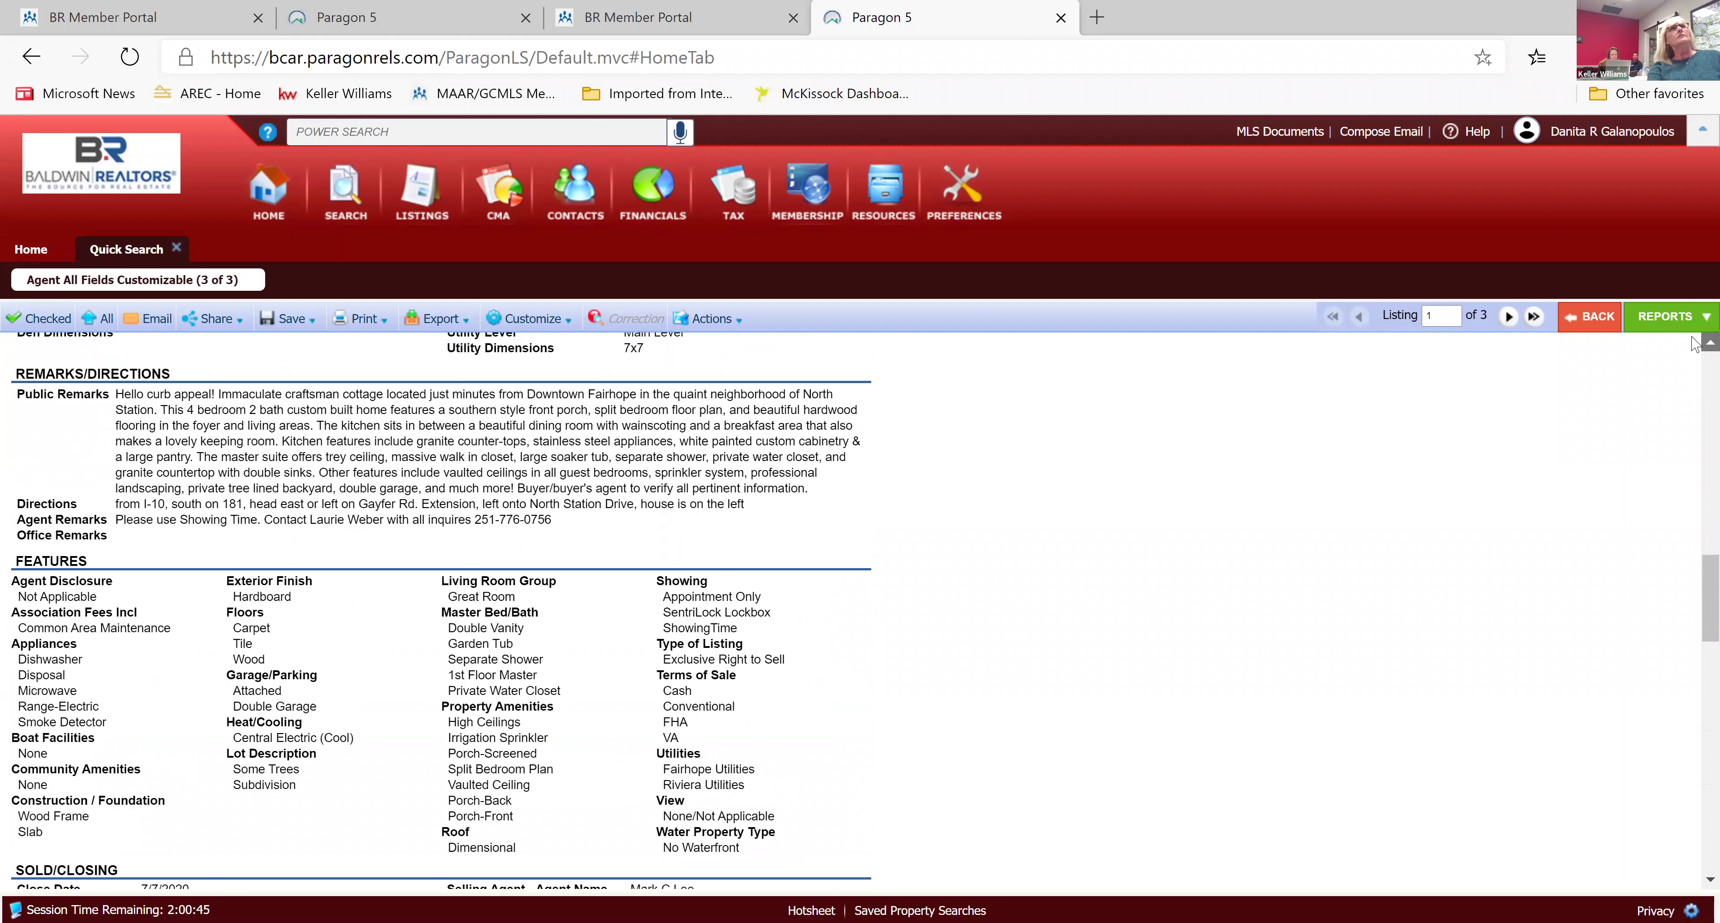
pyautogui.scroll(10, 1694, 344)
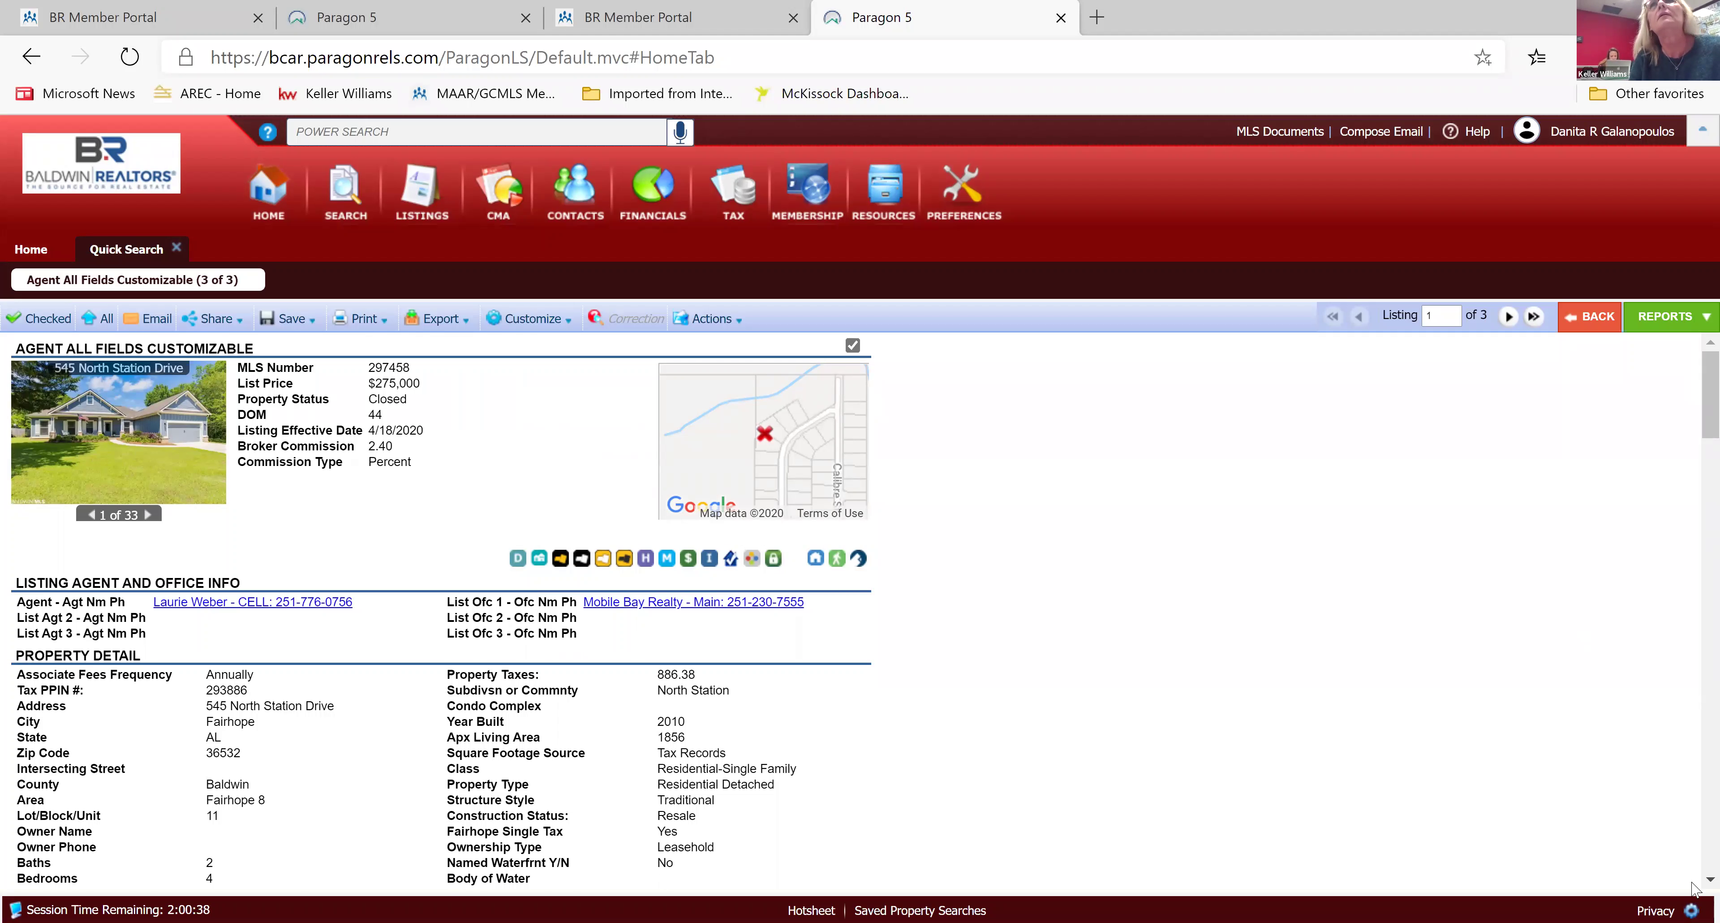
pyautogui.scroll(-6, 1694, 888)
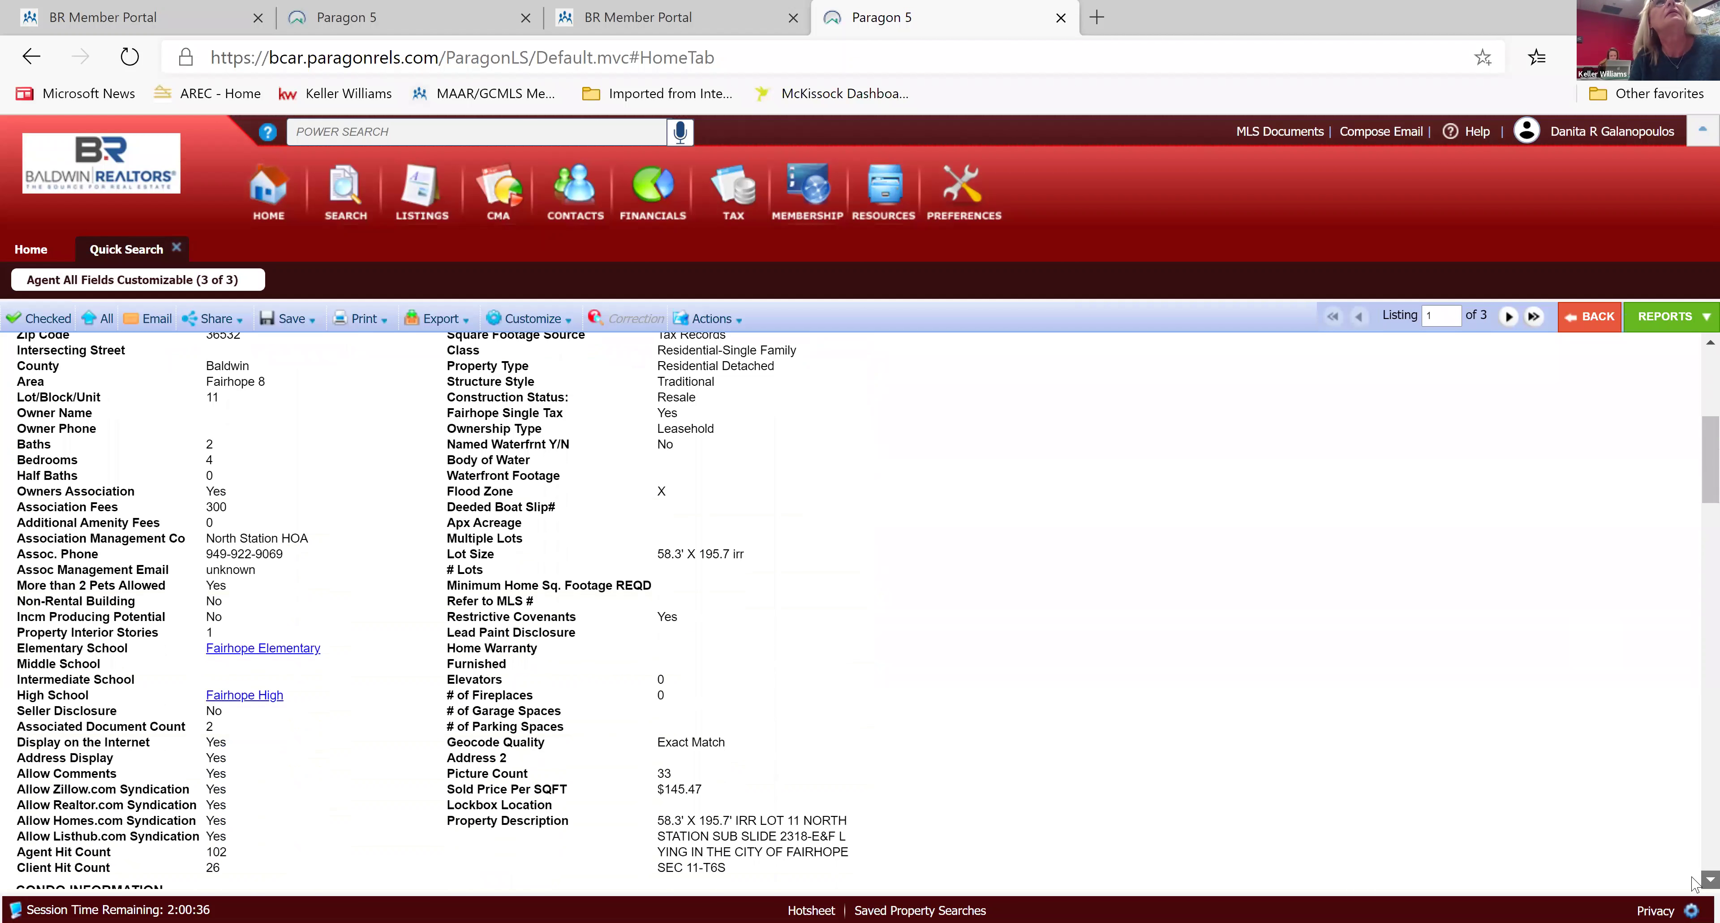
pyautogui.scroll(-7, 1695, 885)
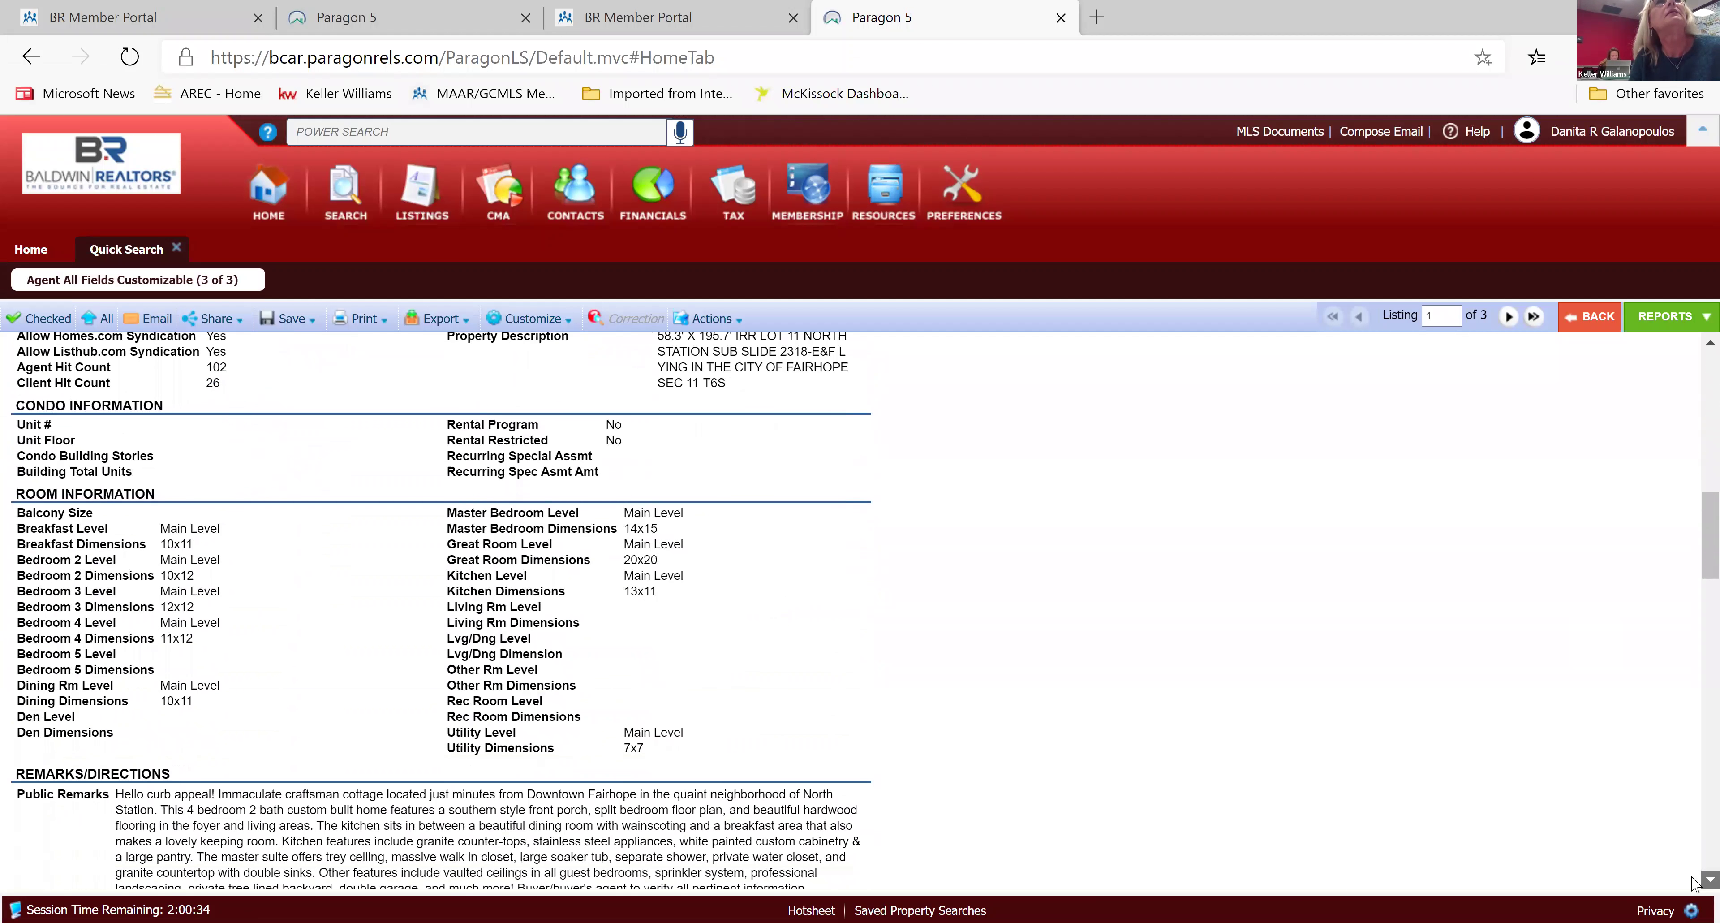
pyautogui.scroll(-8, 1694, 885)
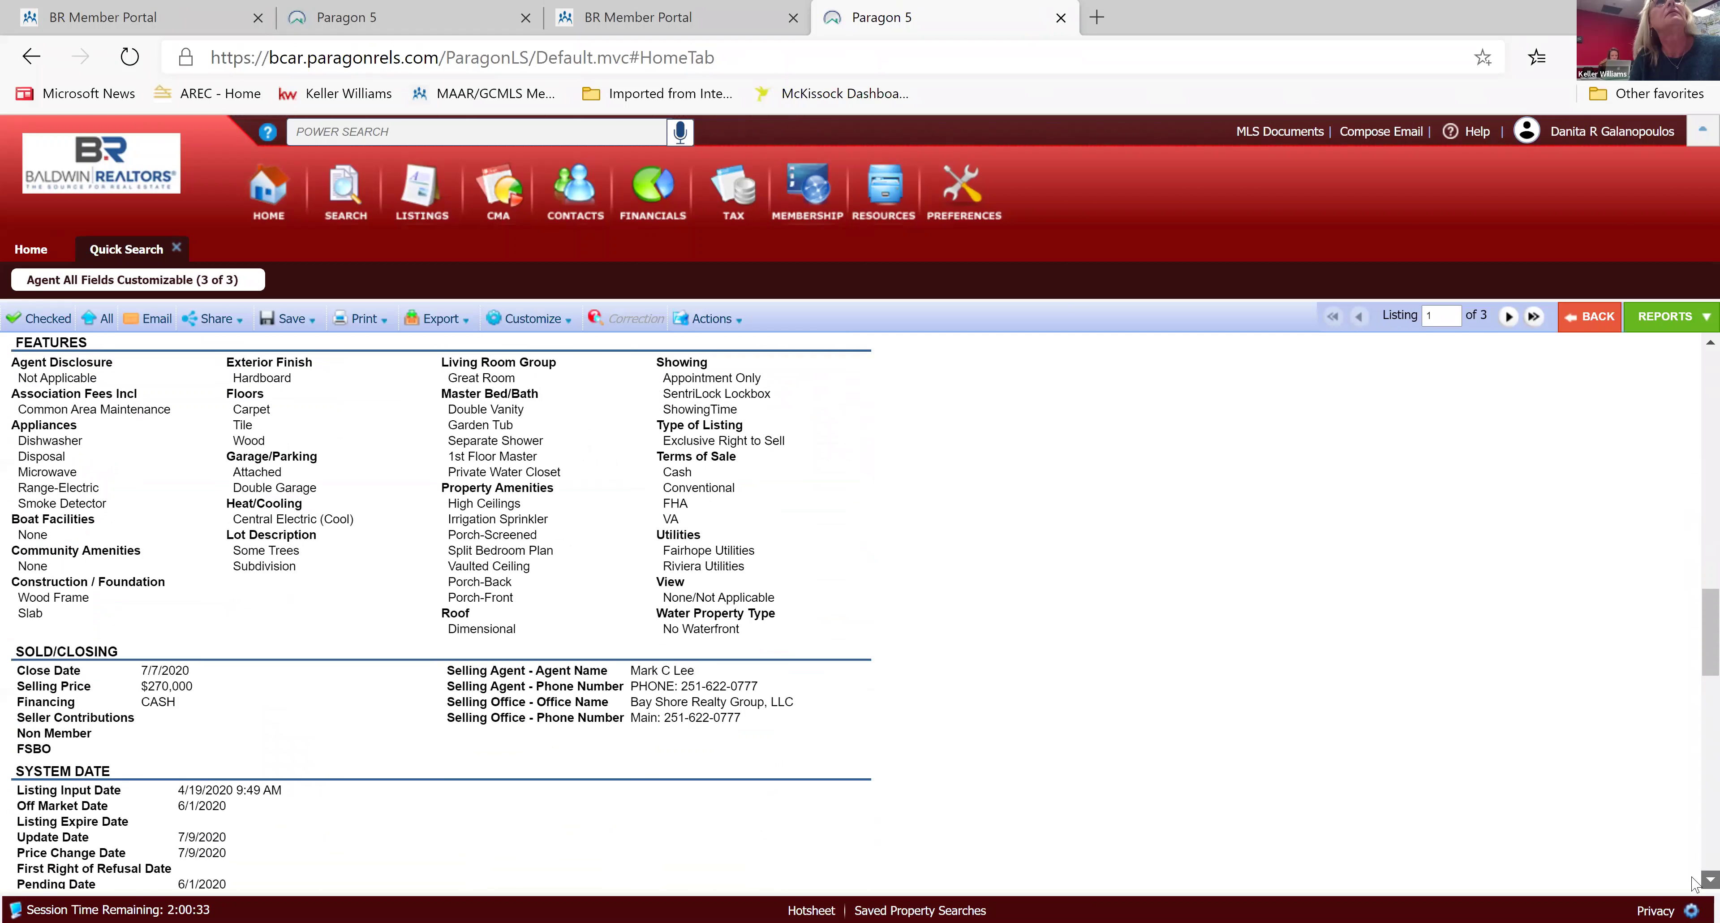
pyautogui.scroll(-1, 1694, 885)
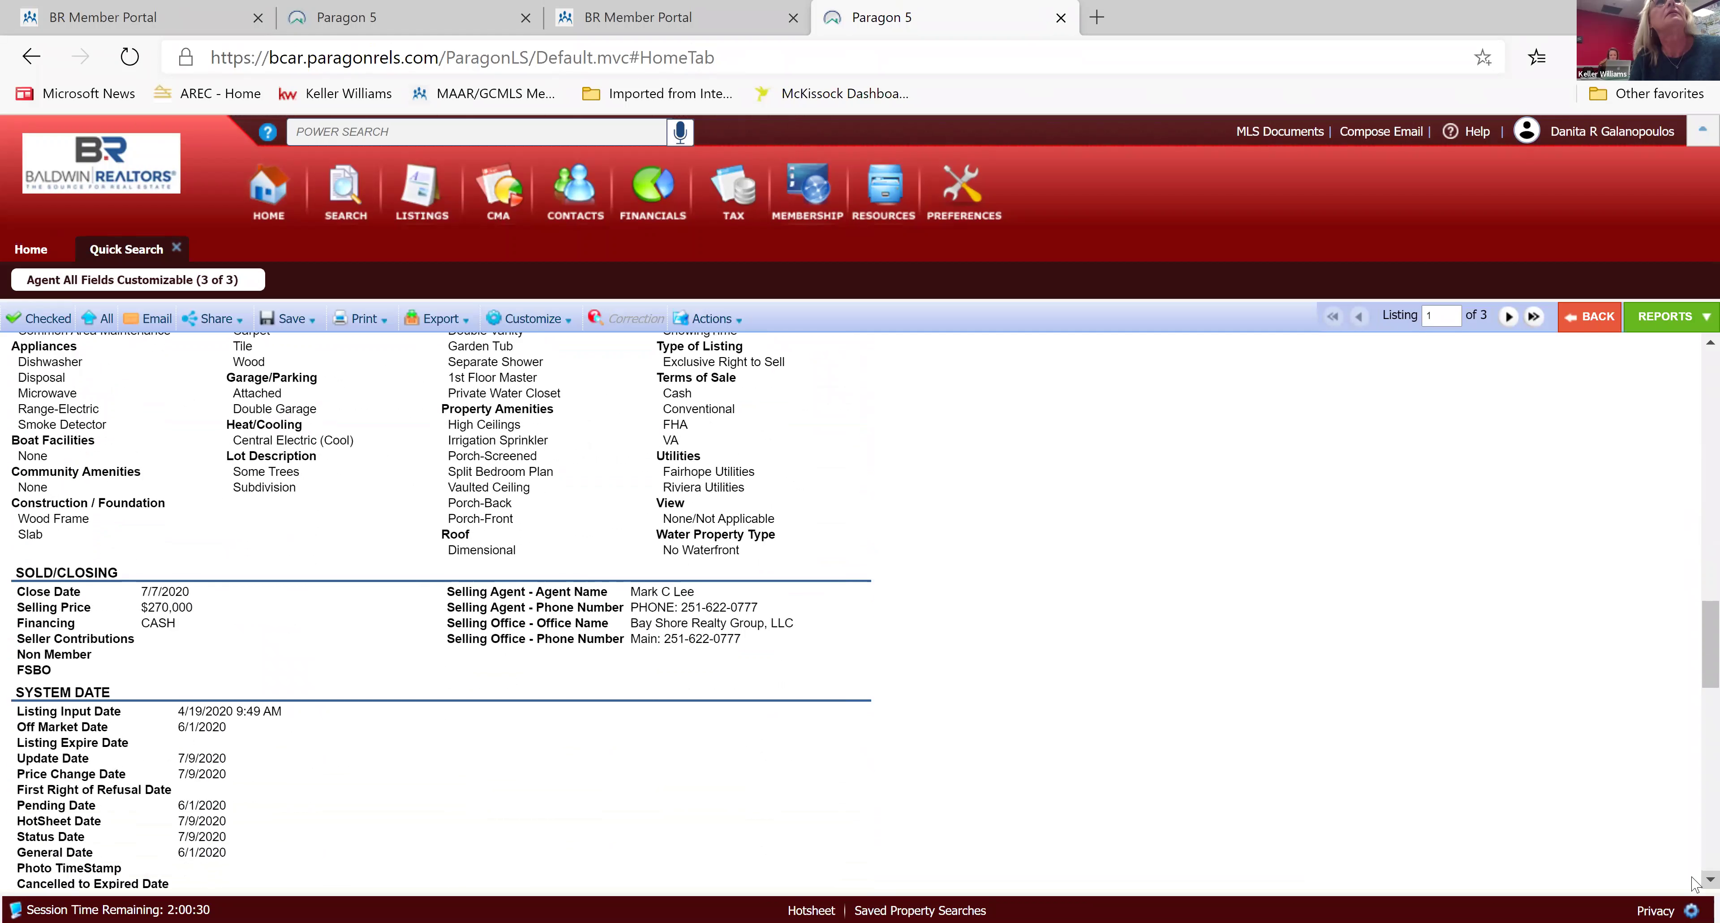
pyautogui.scroll(-1, 1695, 885)
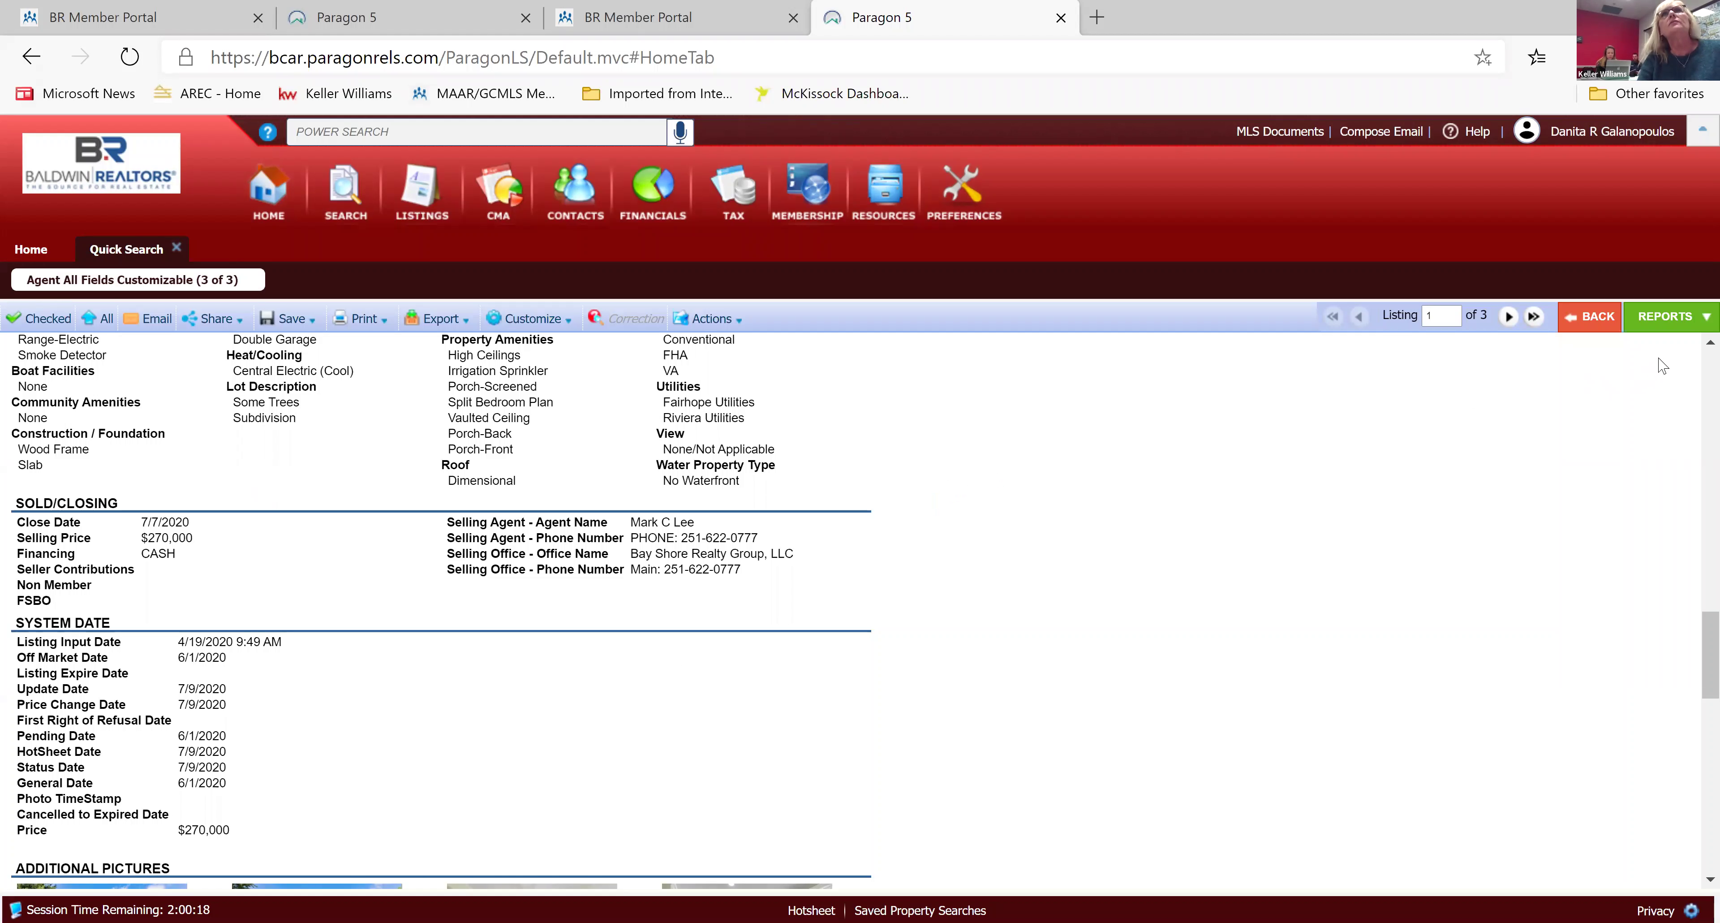
pyautogui.scroll(2, 1695, 351)
pyautogui.scroll(10, 1694, 351)
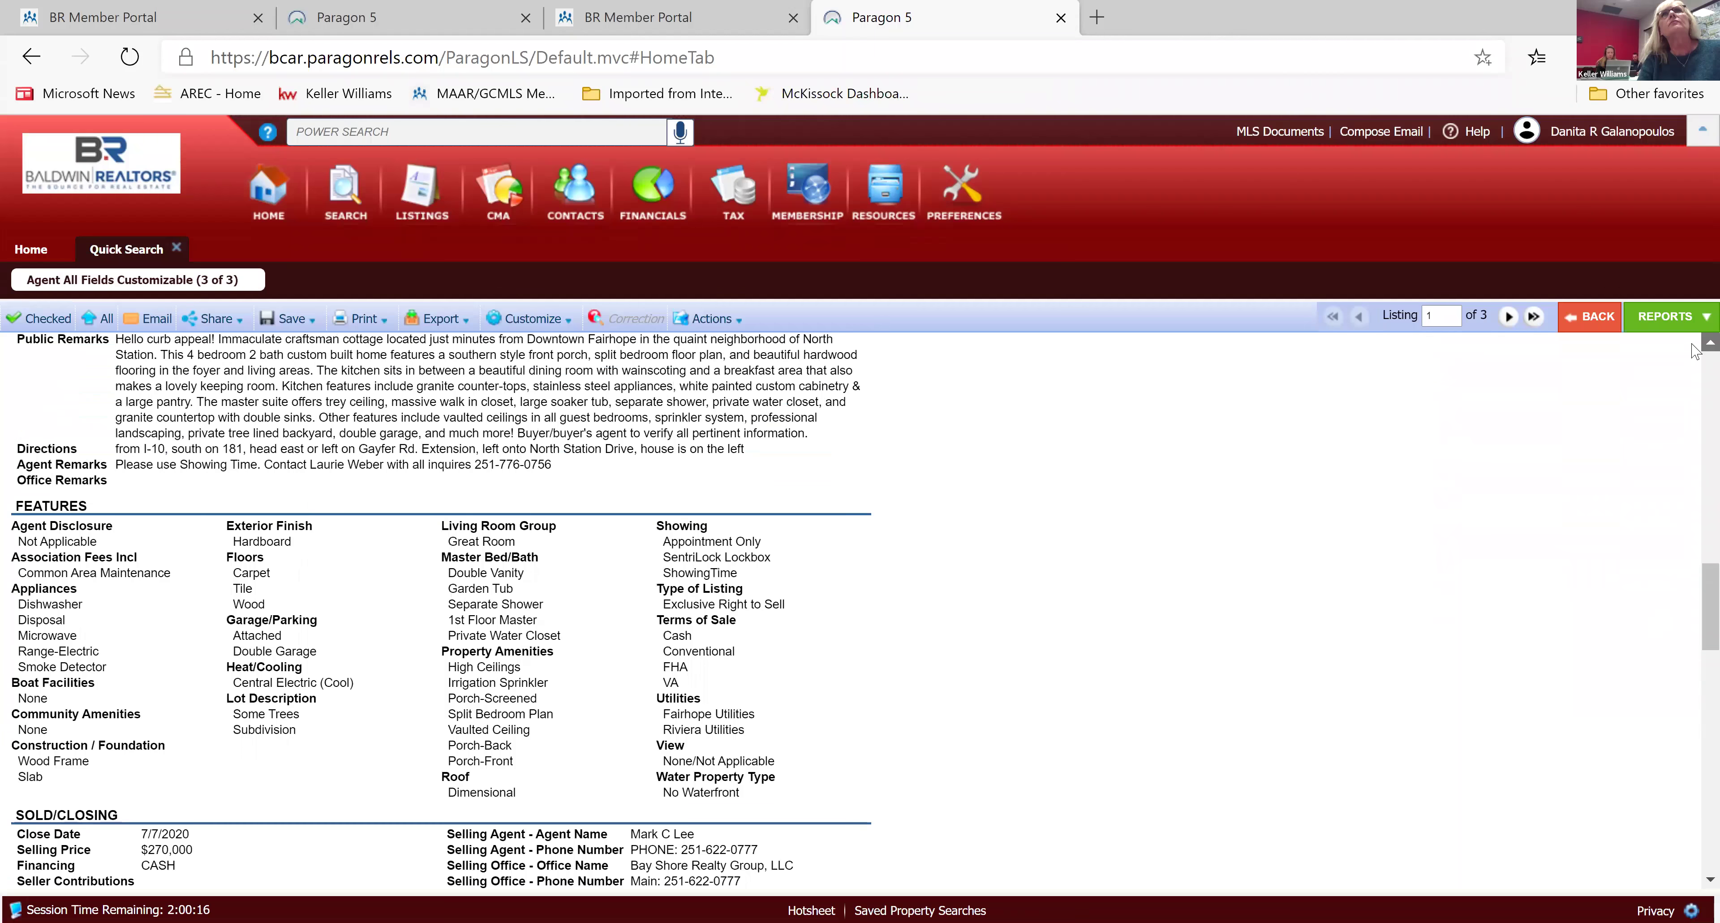
pyautogui.scroll(3, 968, 796)
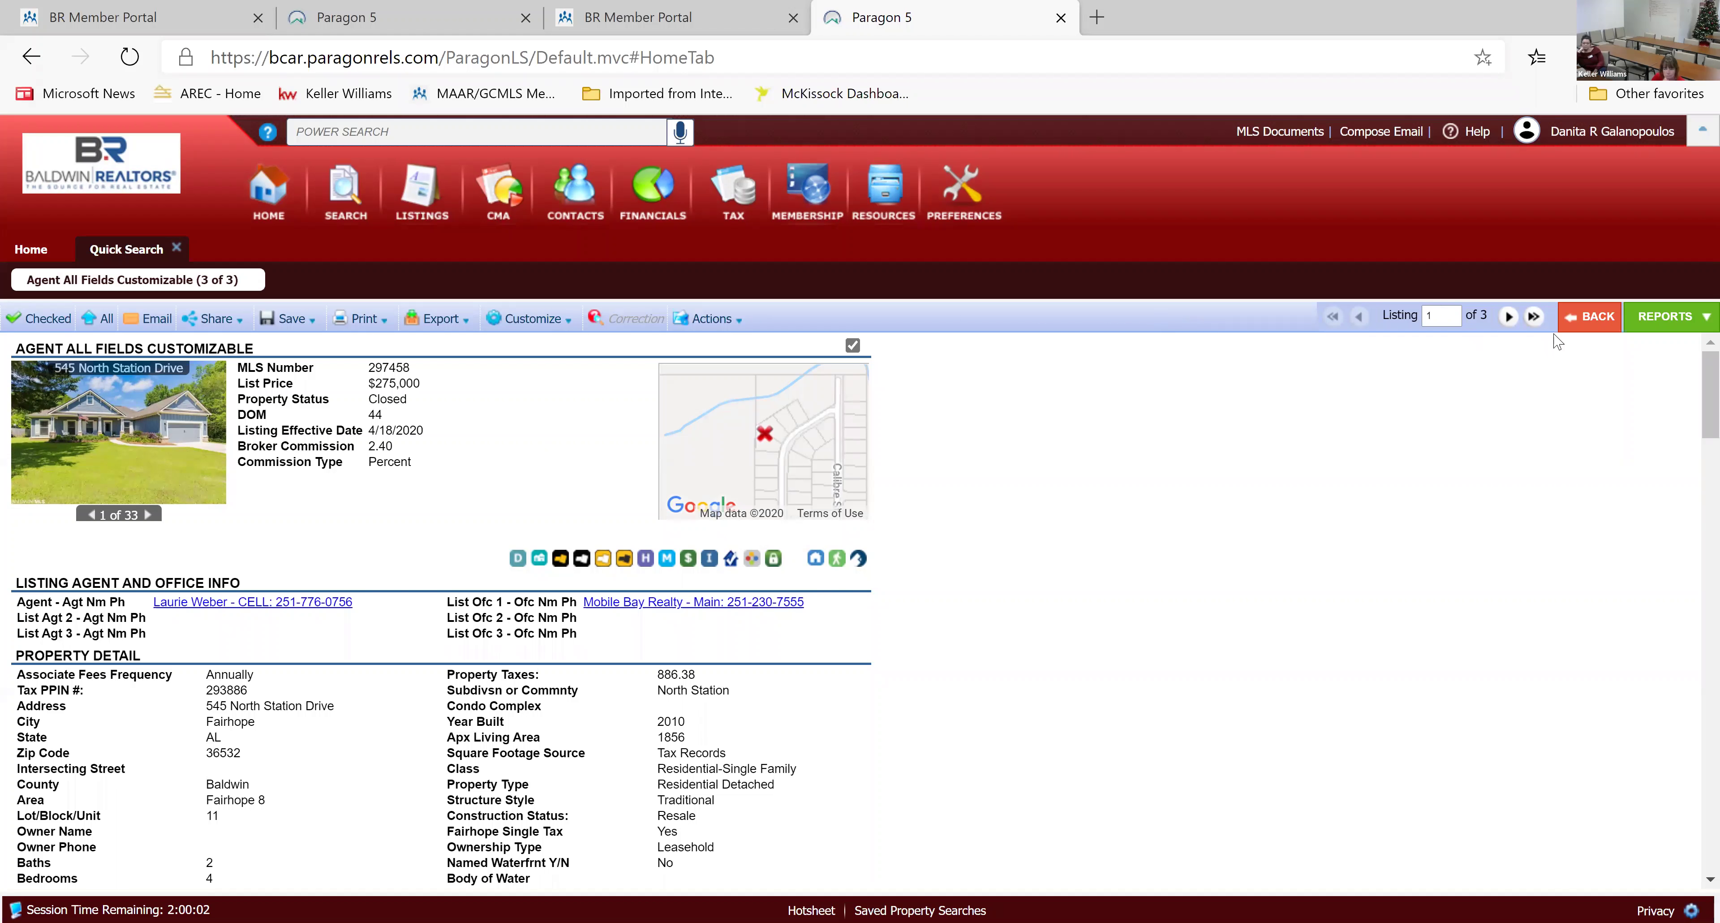
# Advance to listing 3 of 3 and scroll to its closing details: sold 11/16/2020 for $308,400.
pyautogui.click(1508, 318)
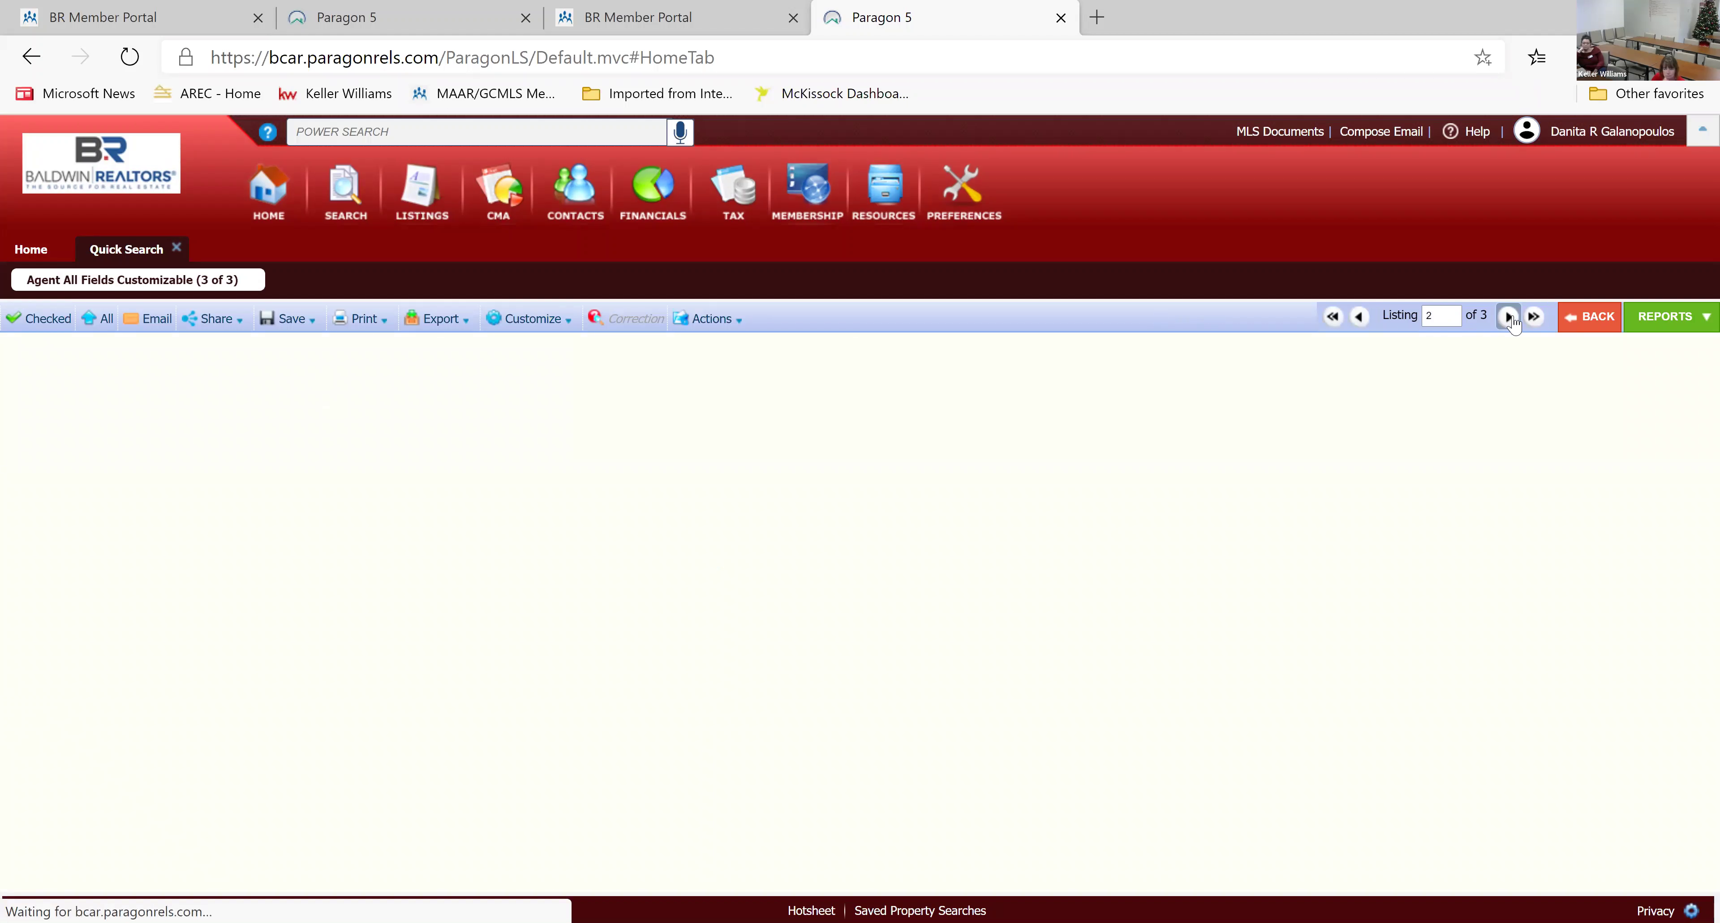
pyautogui.click(1508, 318)
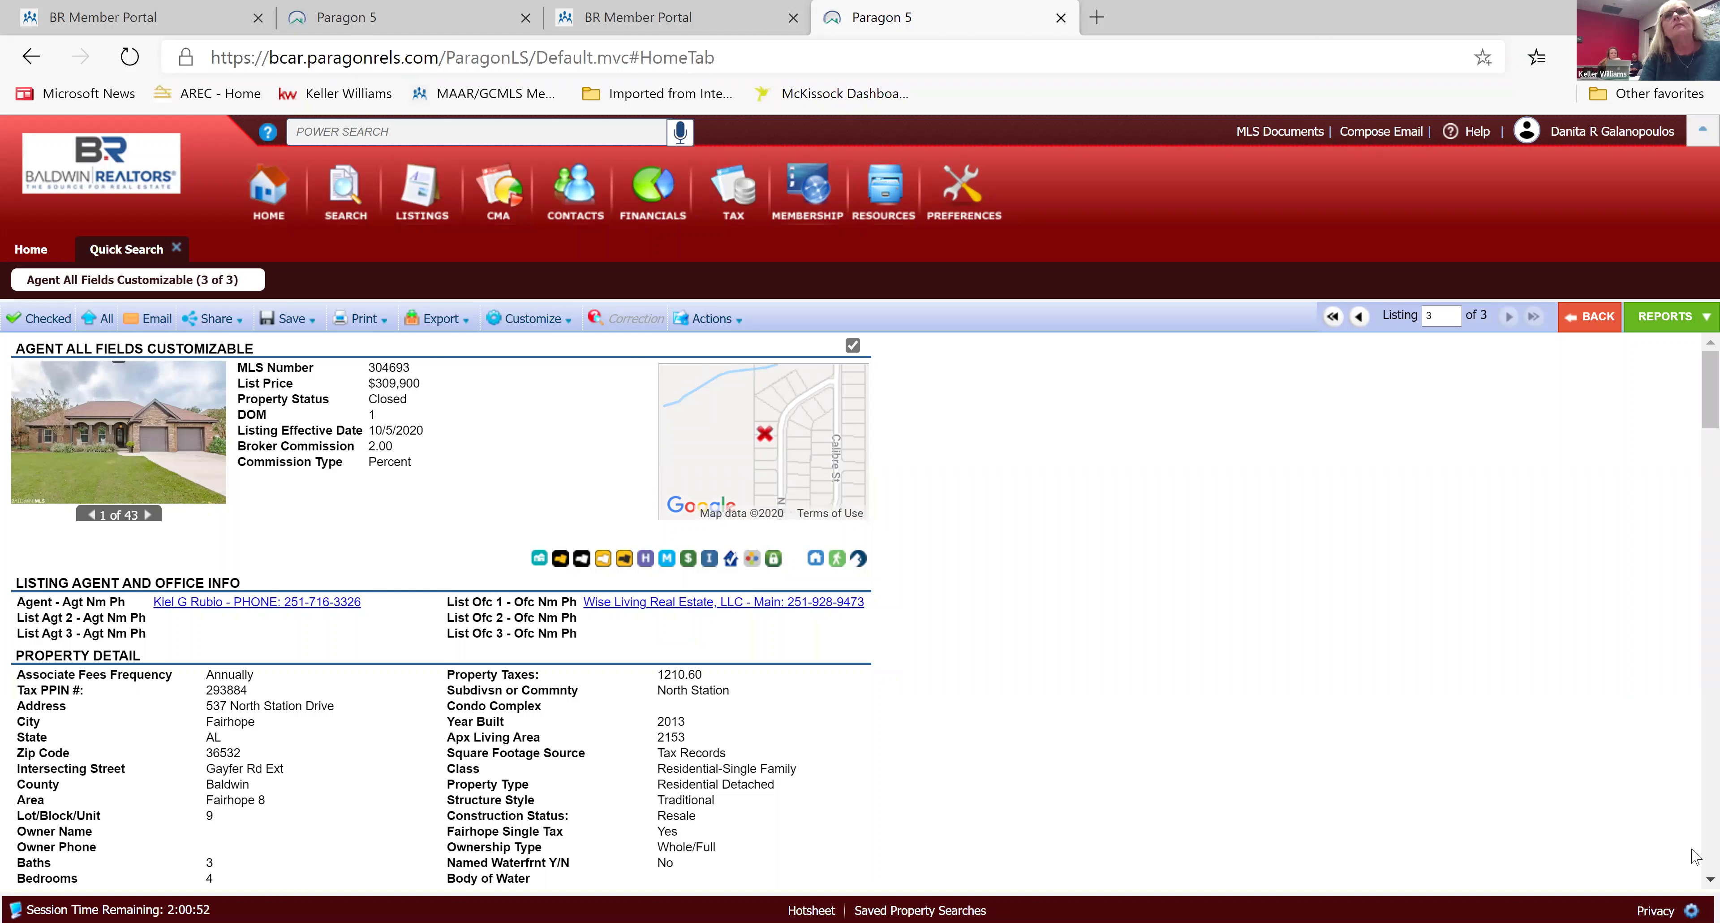
pyautogui.scroll(-1, 1693, 881)
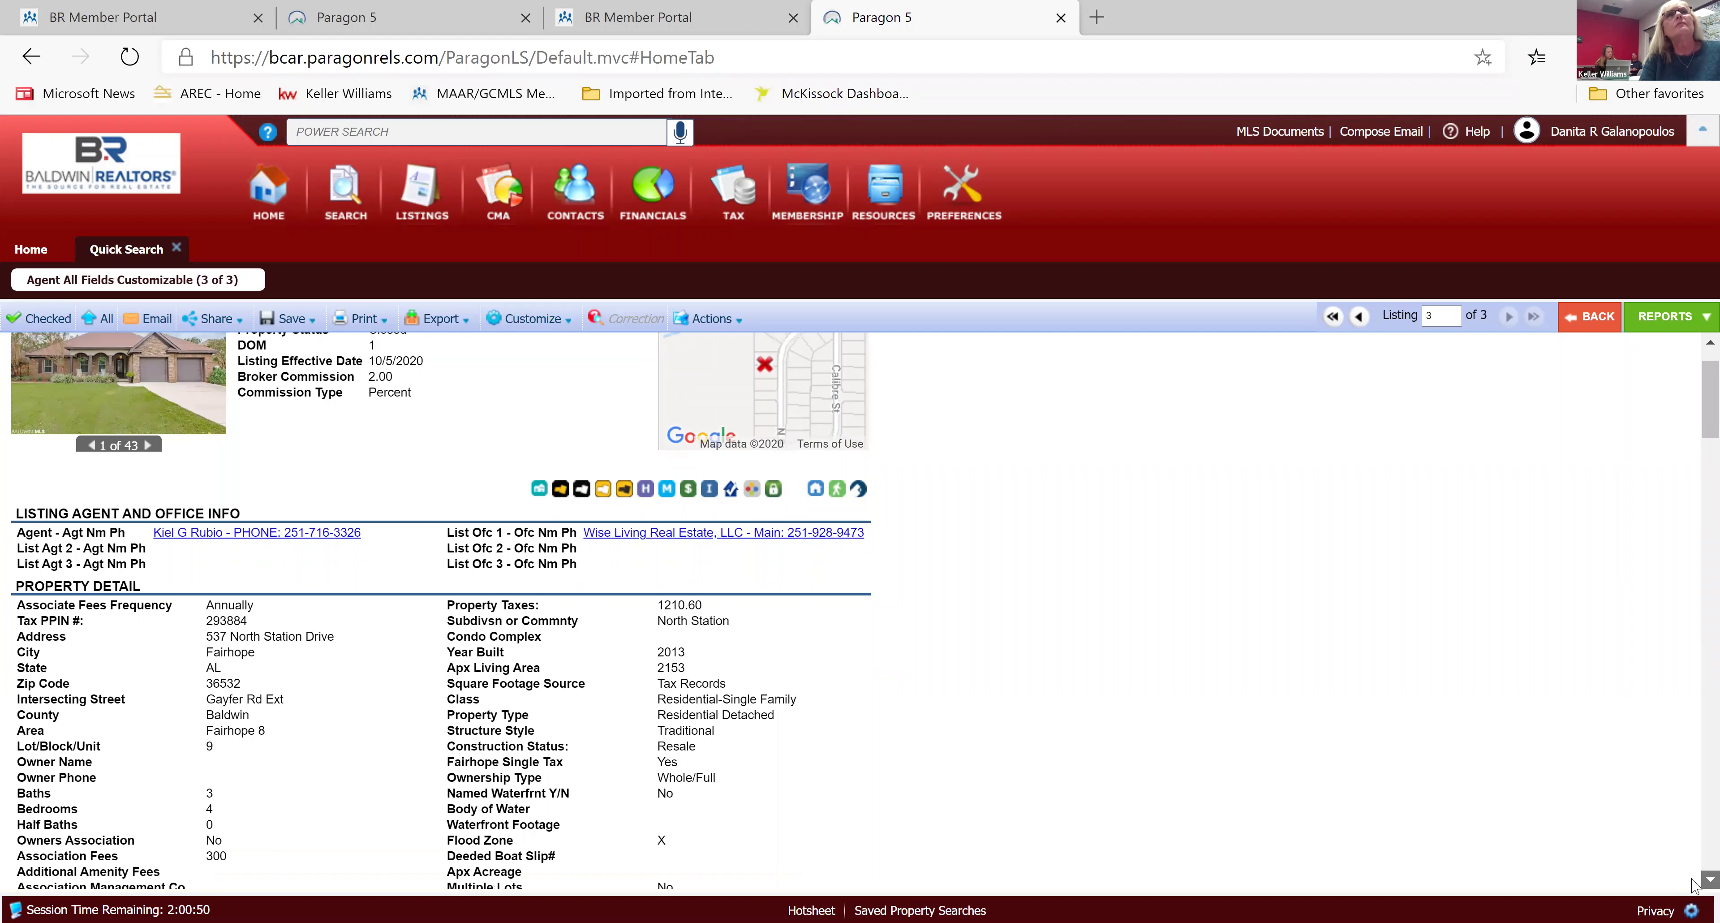
pyautogui.scroll(-12, 1694, 884)
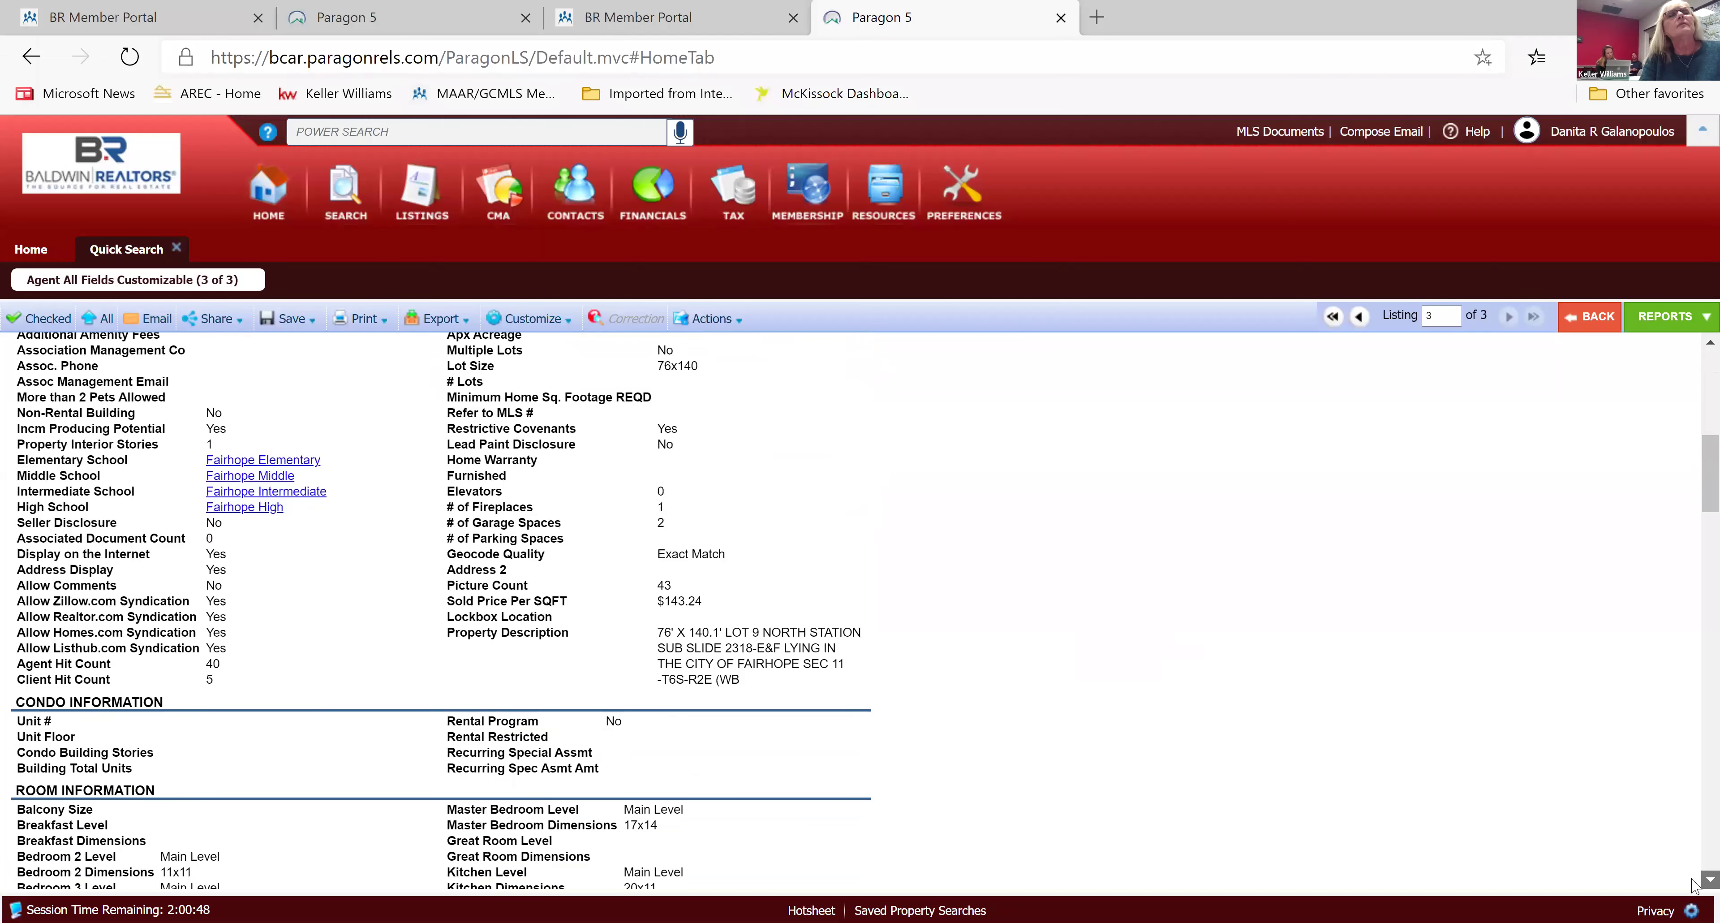
pyautogui.scroll(-10, 1693, 885)
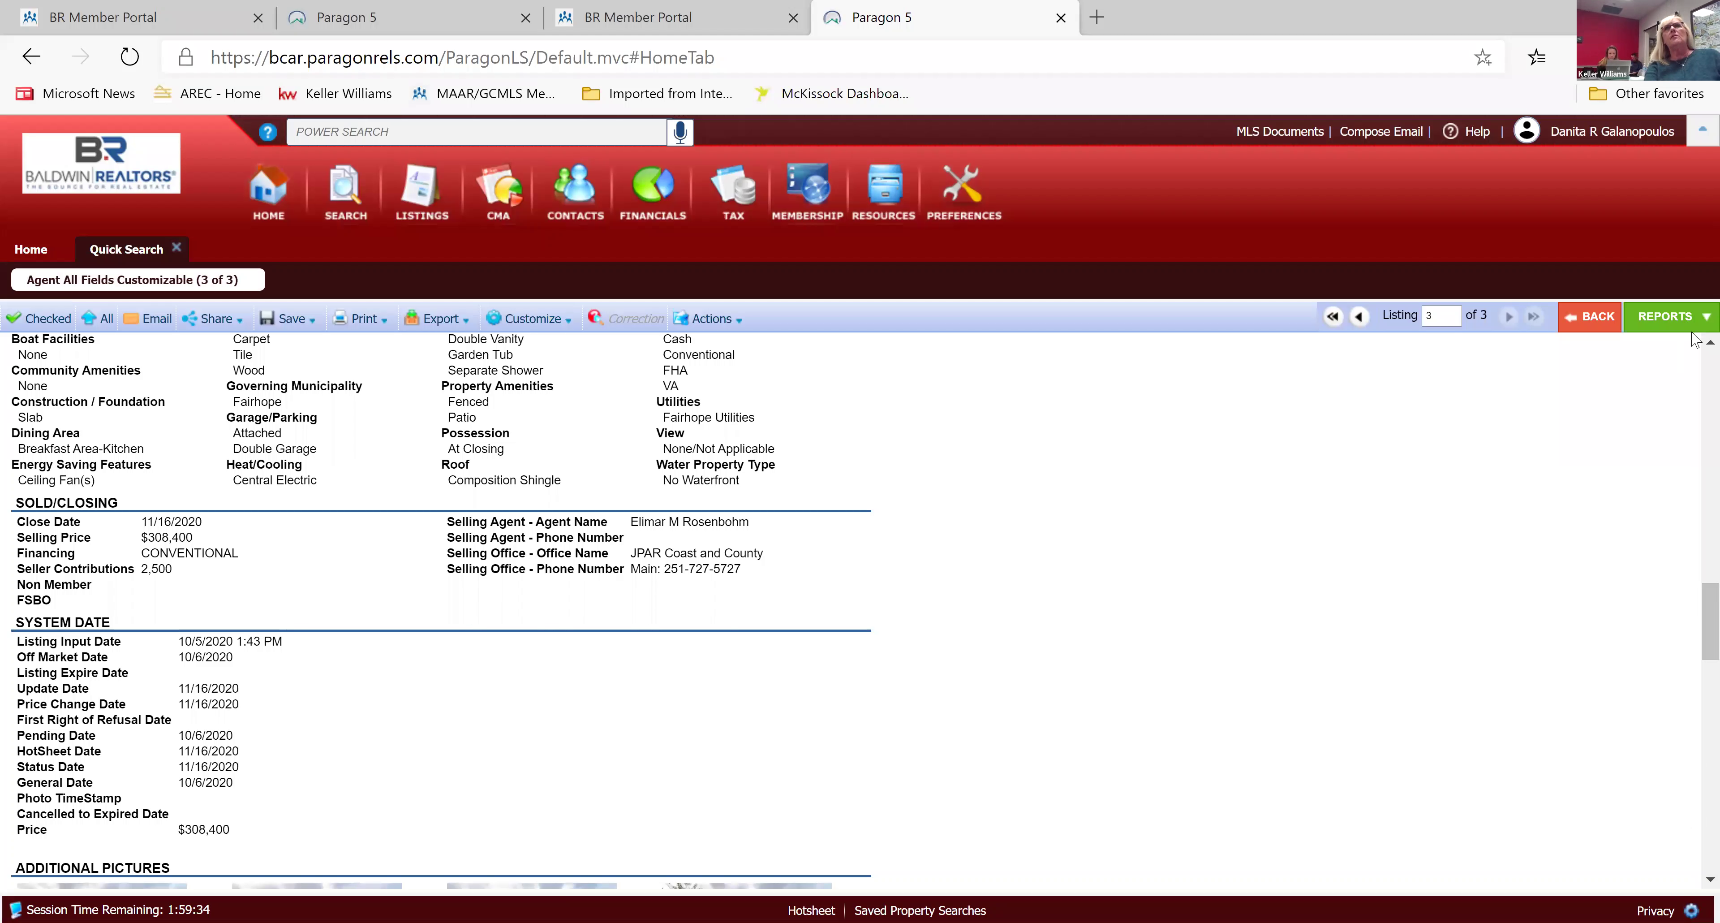
pyautogui.scroll(1, 1695, 348)
pyautogui.scroll(15, 1694, 348)
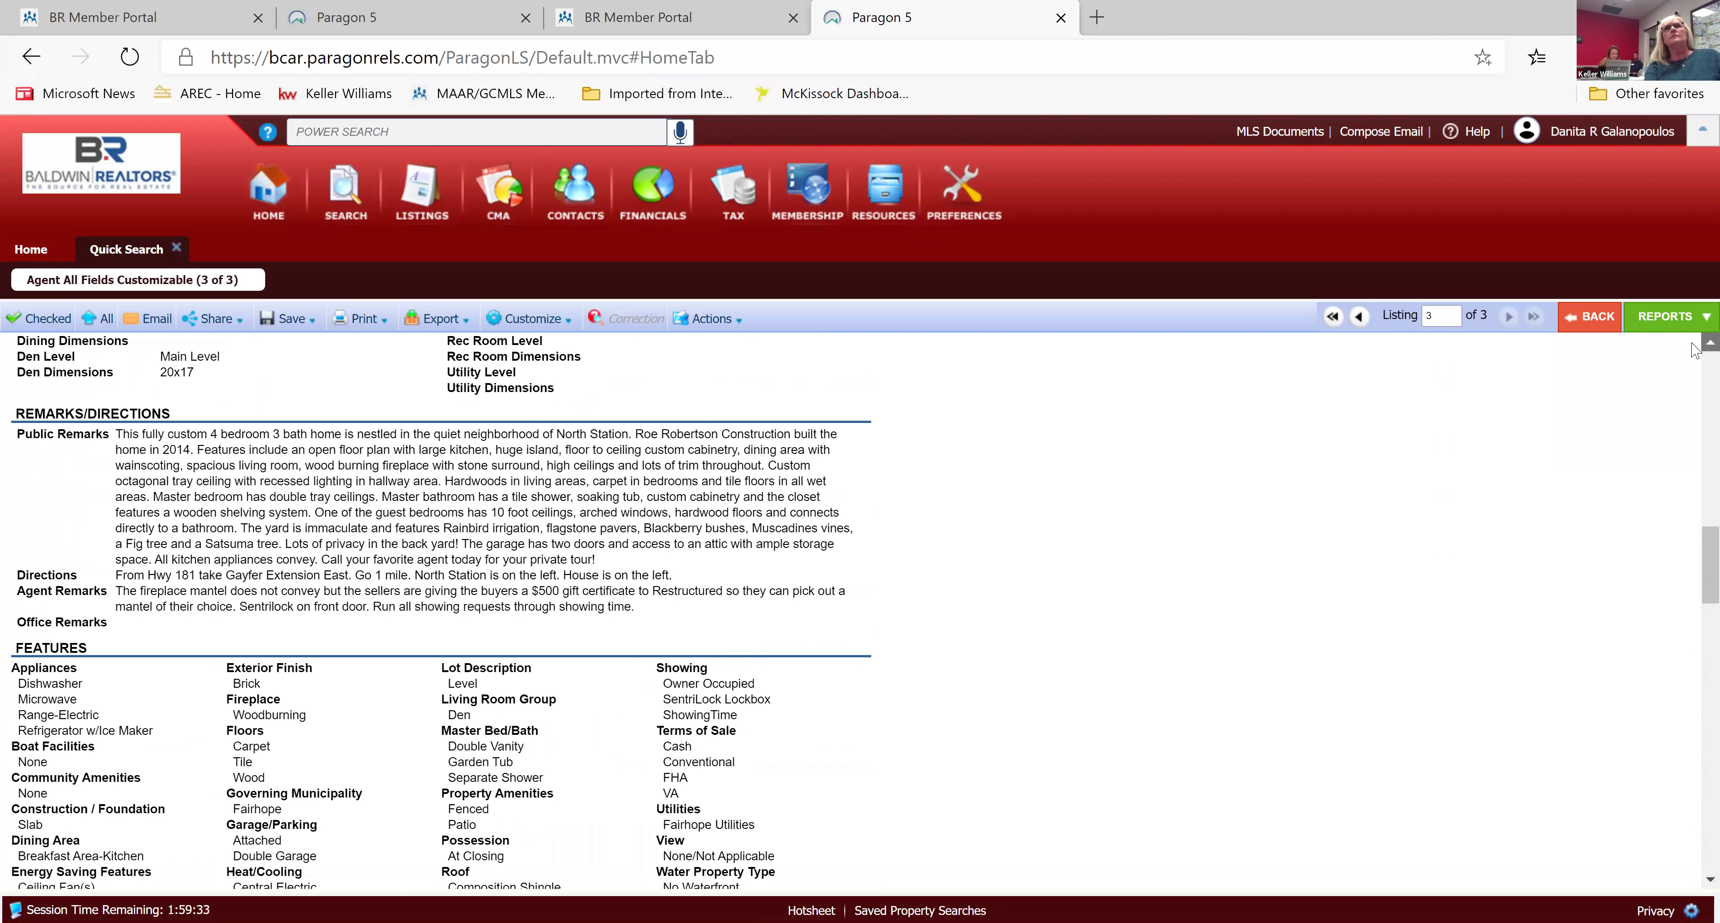
pyautogui.scroll(4, 949, 484)
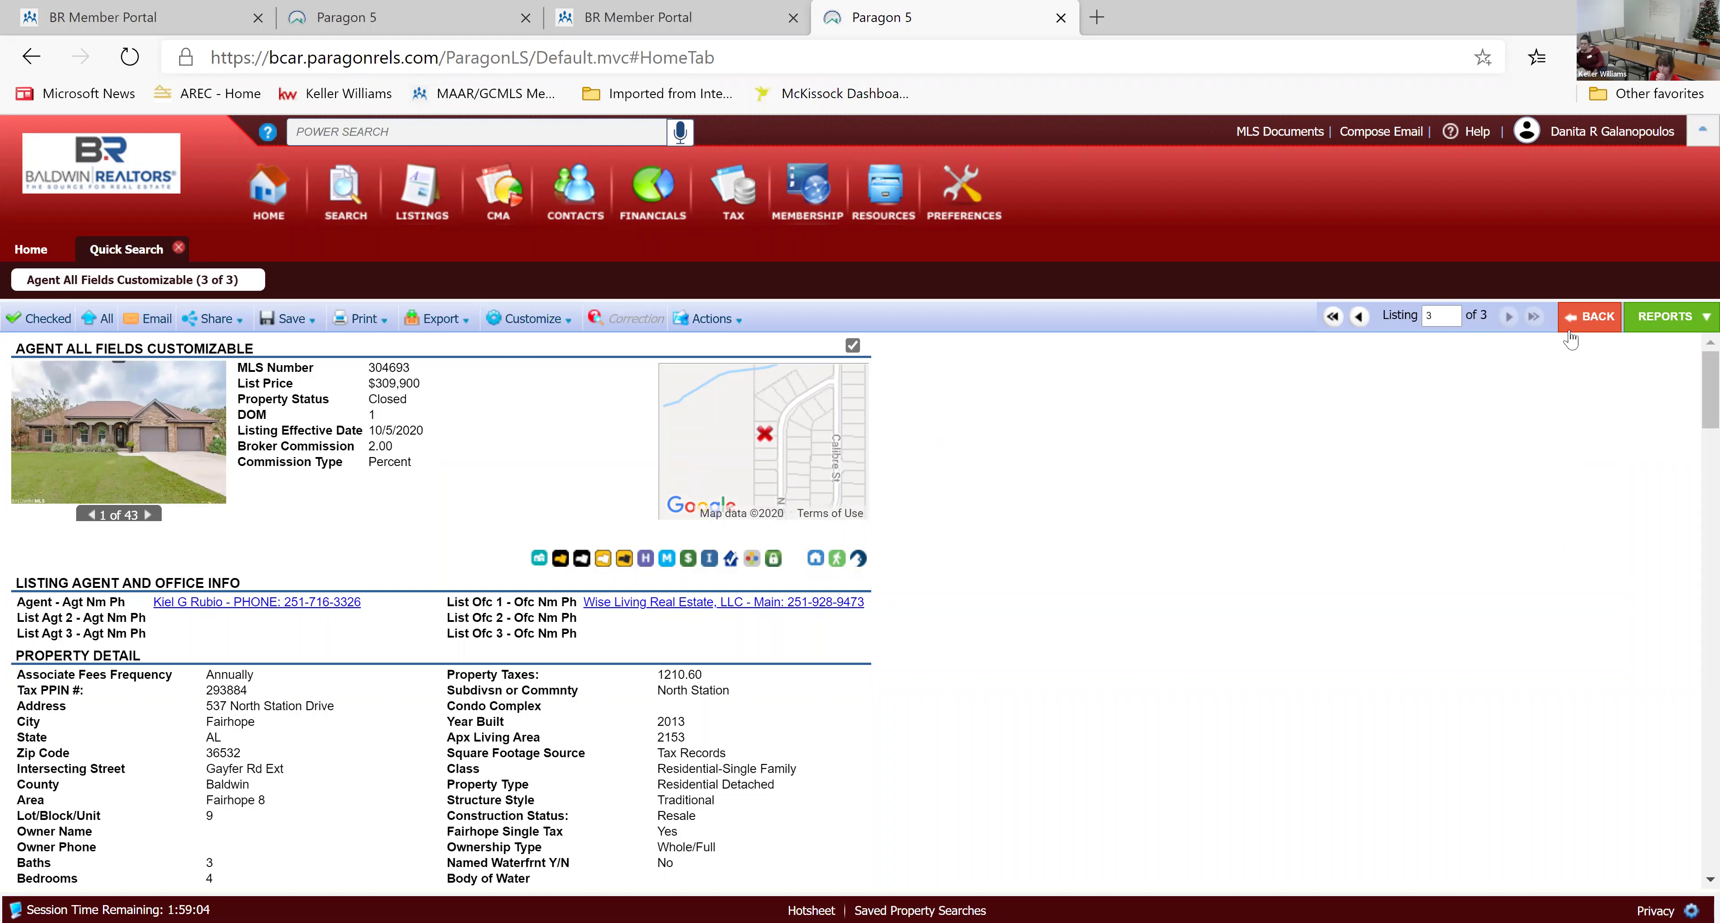
# Leave the listing detail report and return to the Home page.
pyautogui.click(1591, 318)
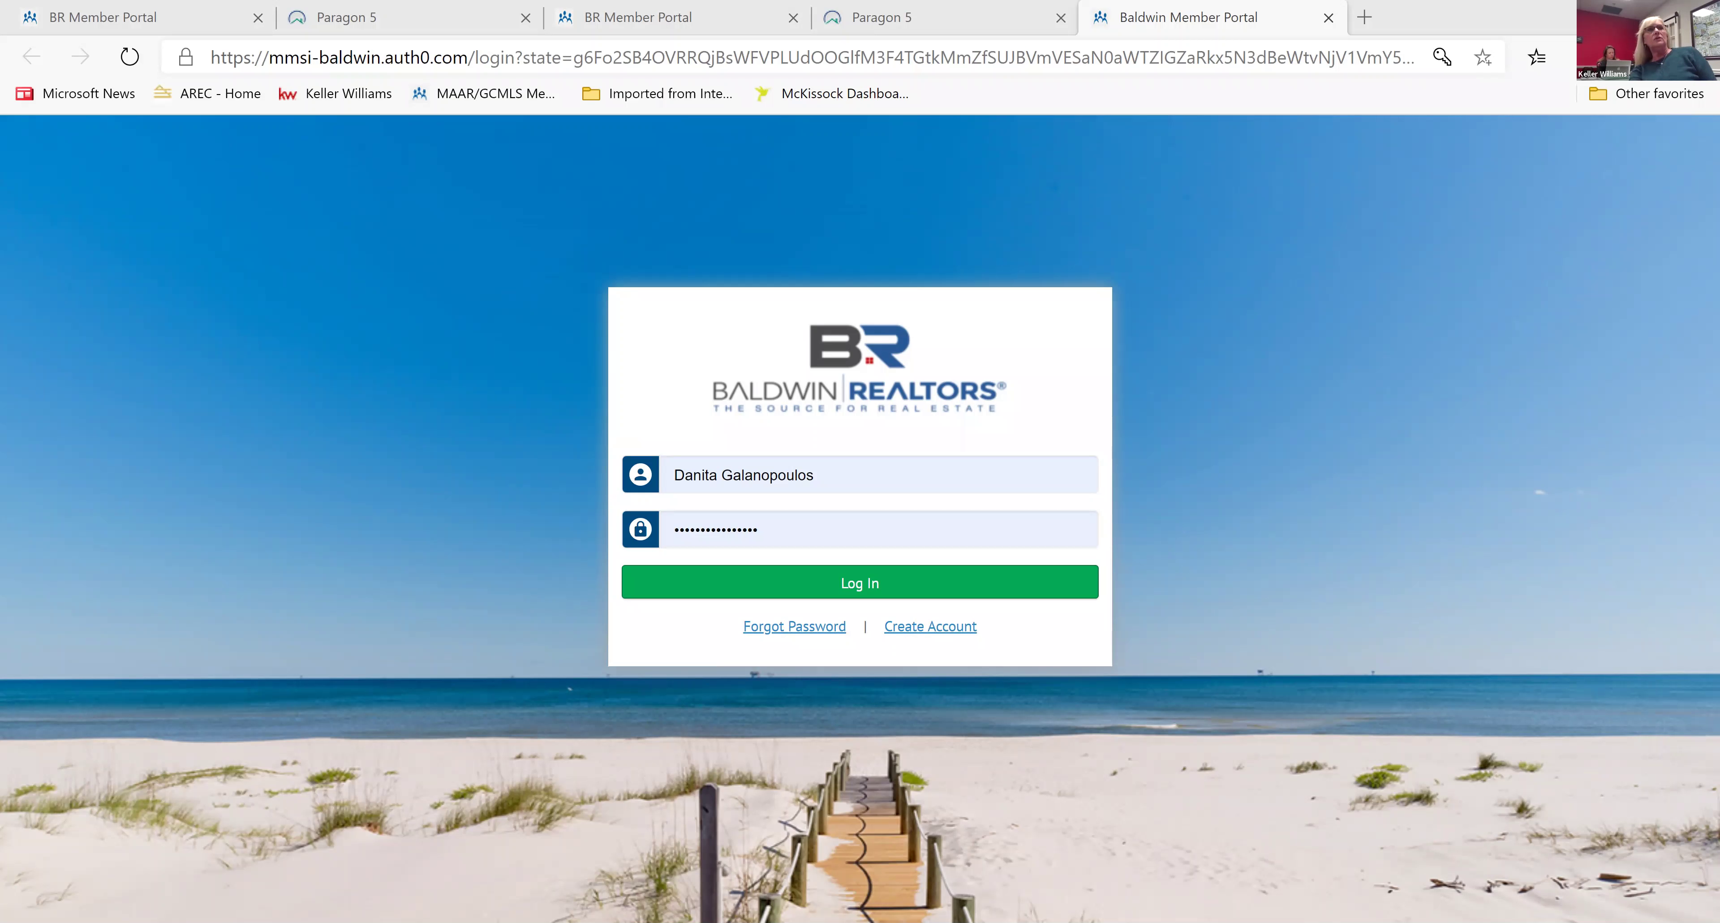
pyautogui.click(944, 762)
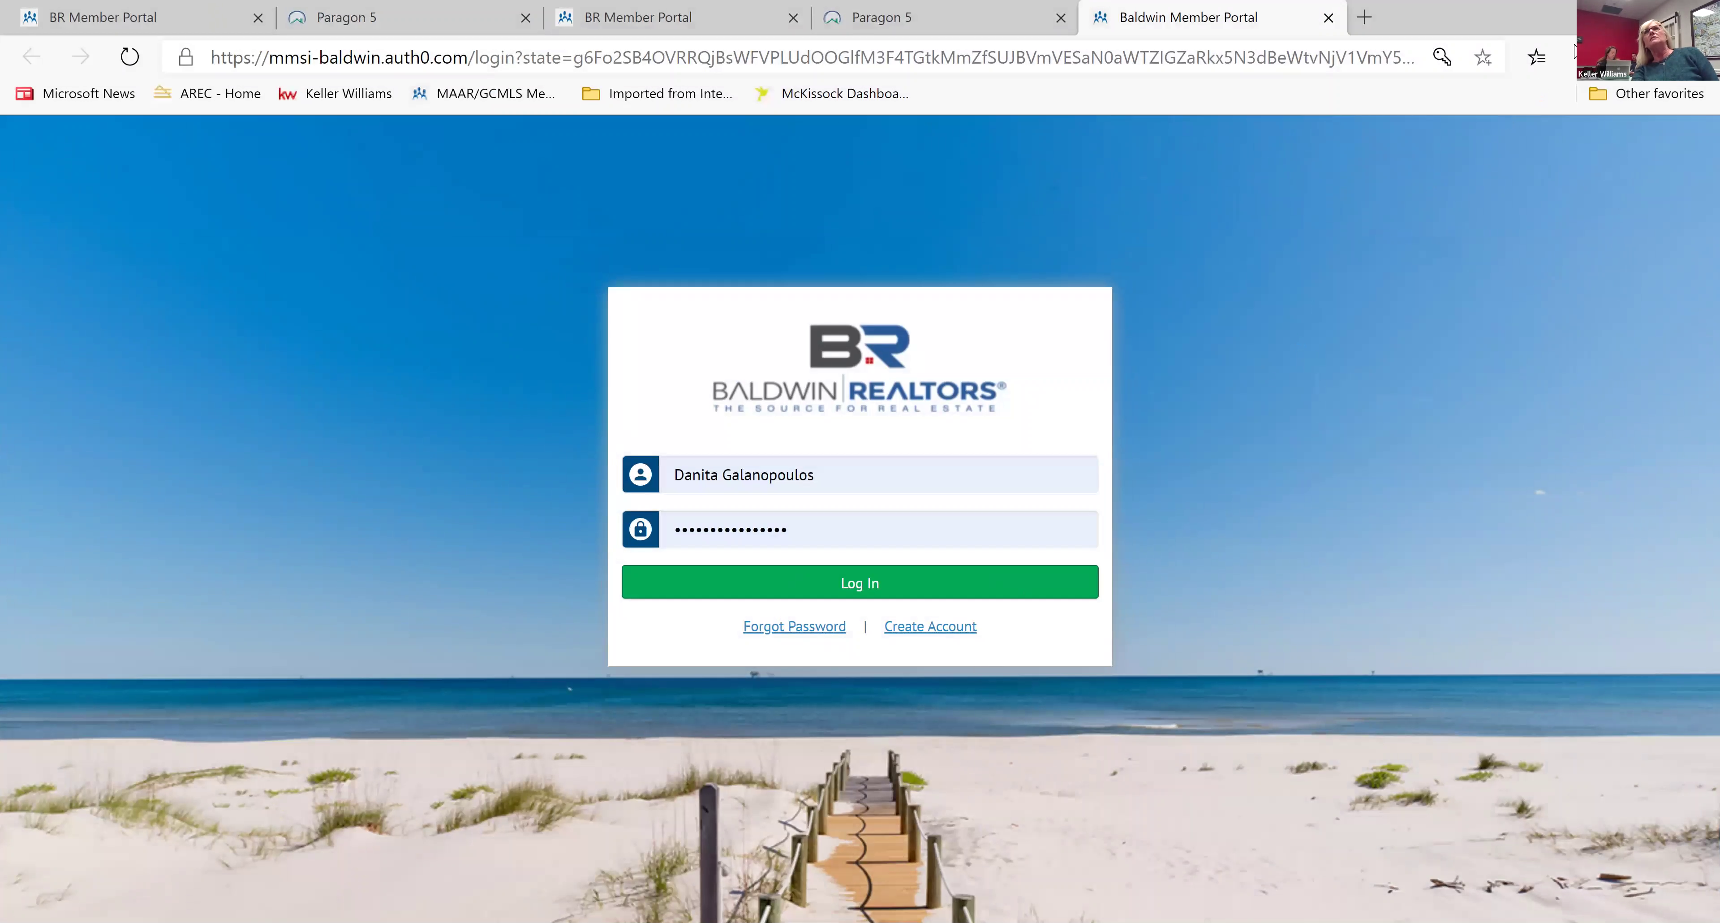
pyautogui.click(1538, 57)
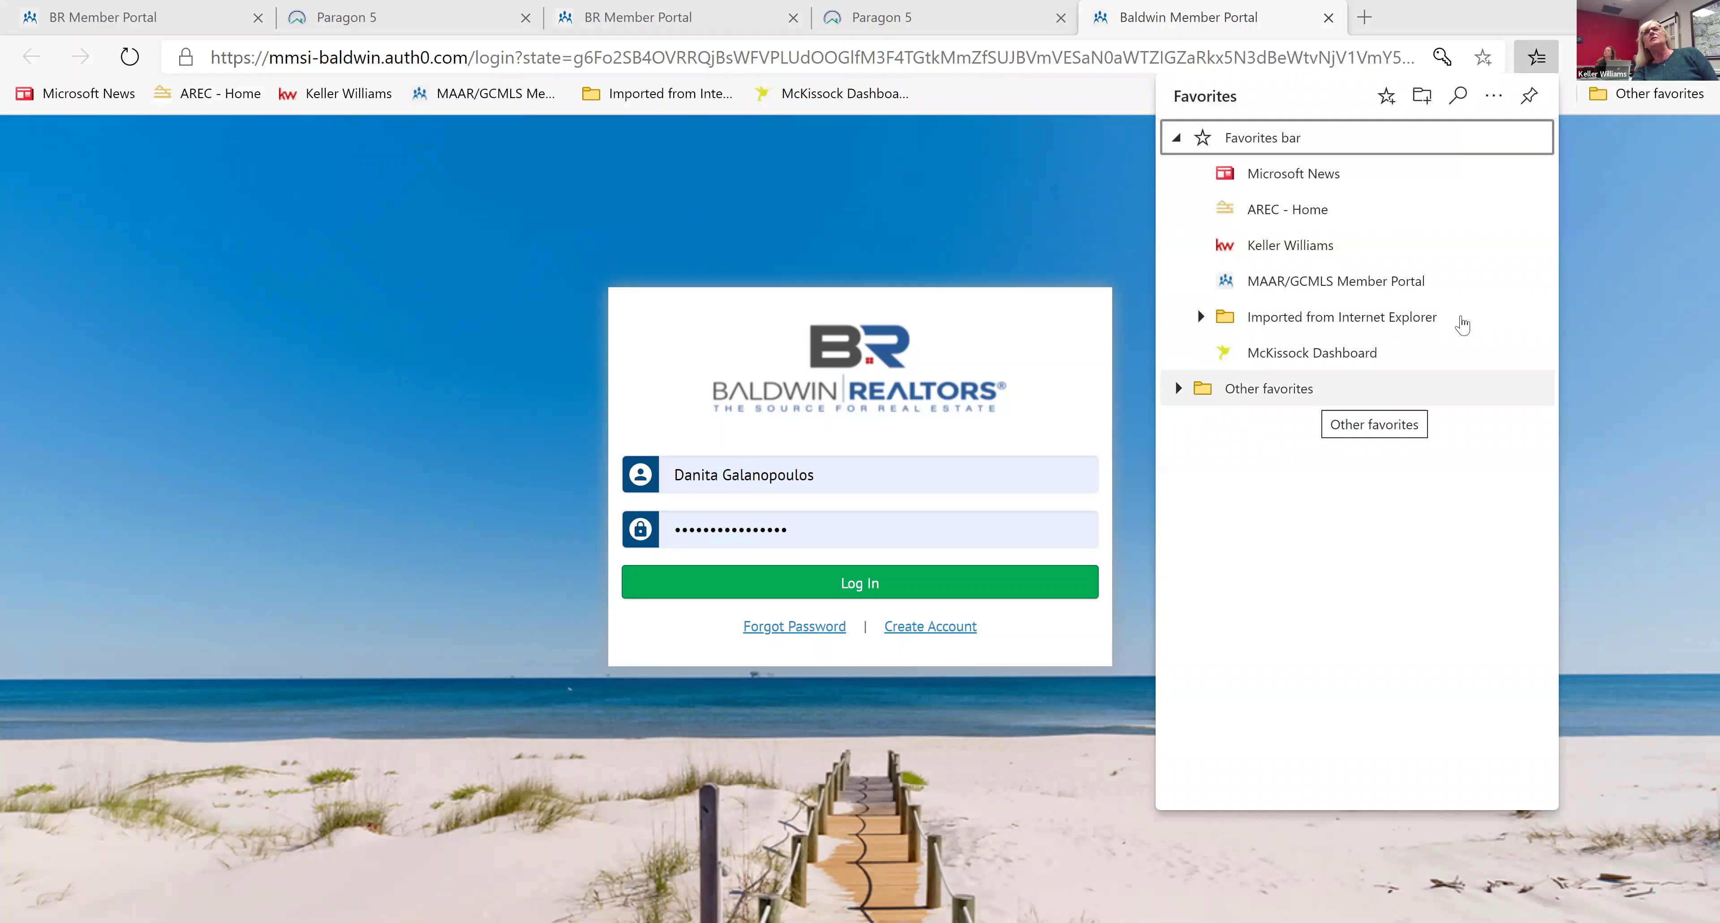
pyautogui.click(1605, 288)
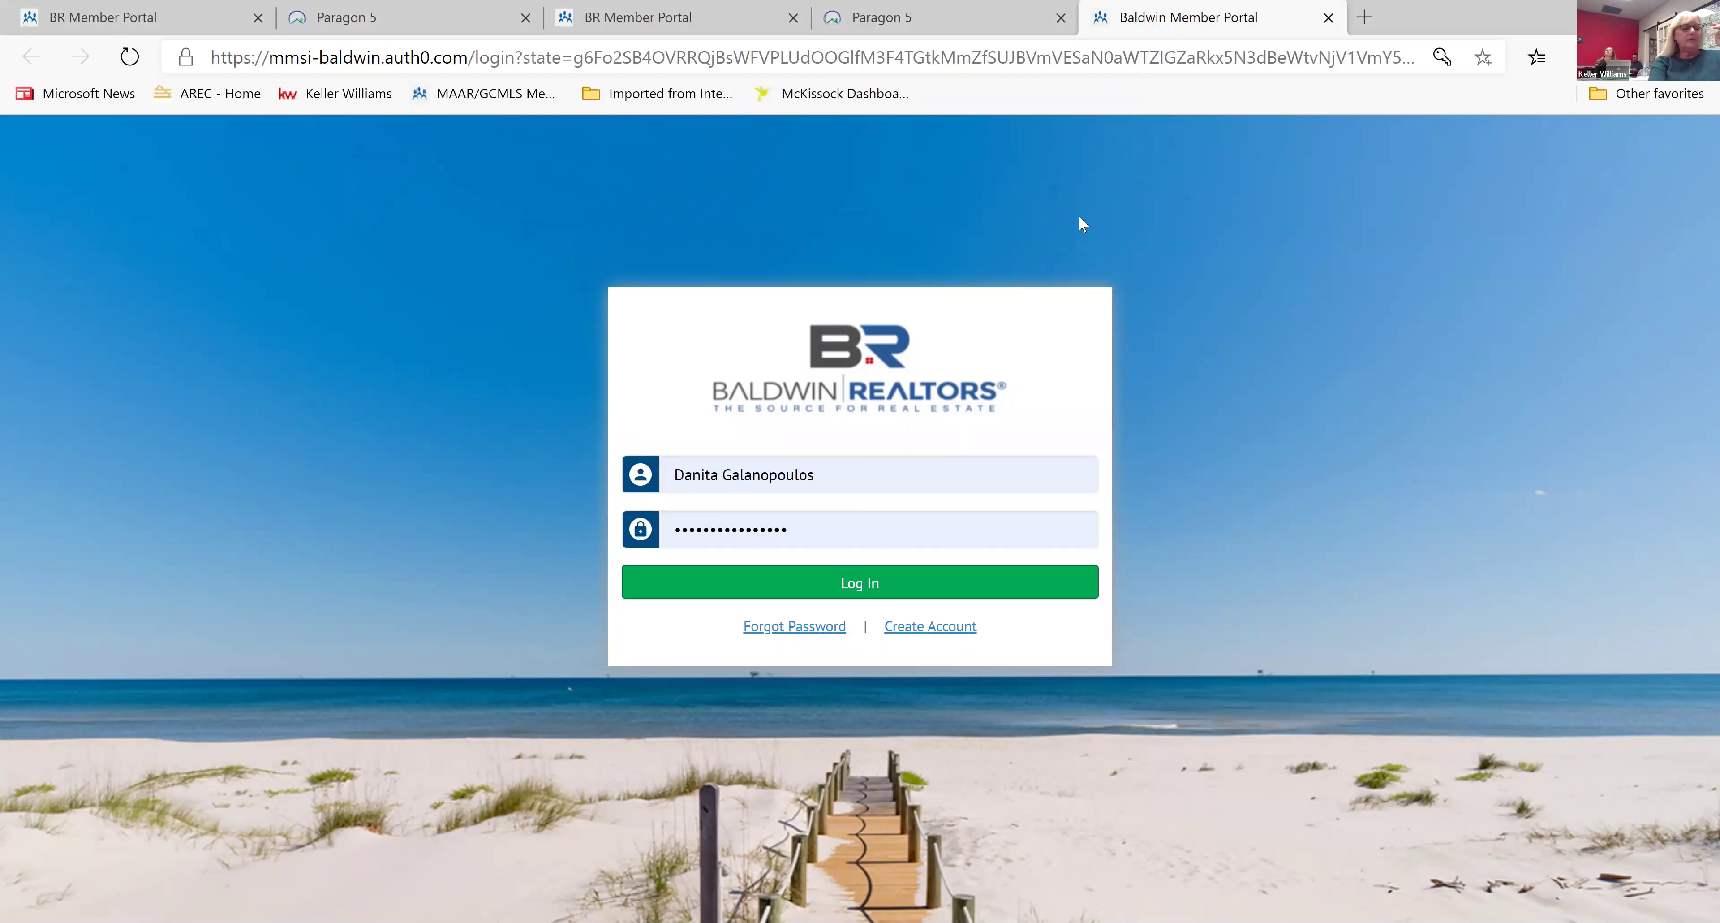